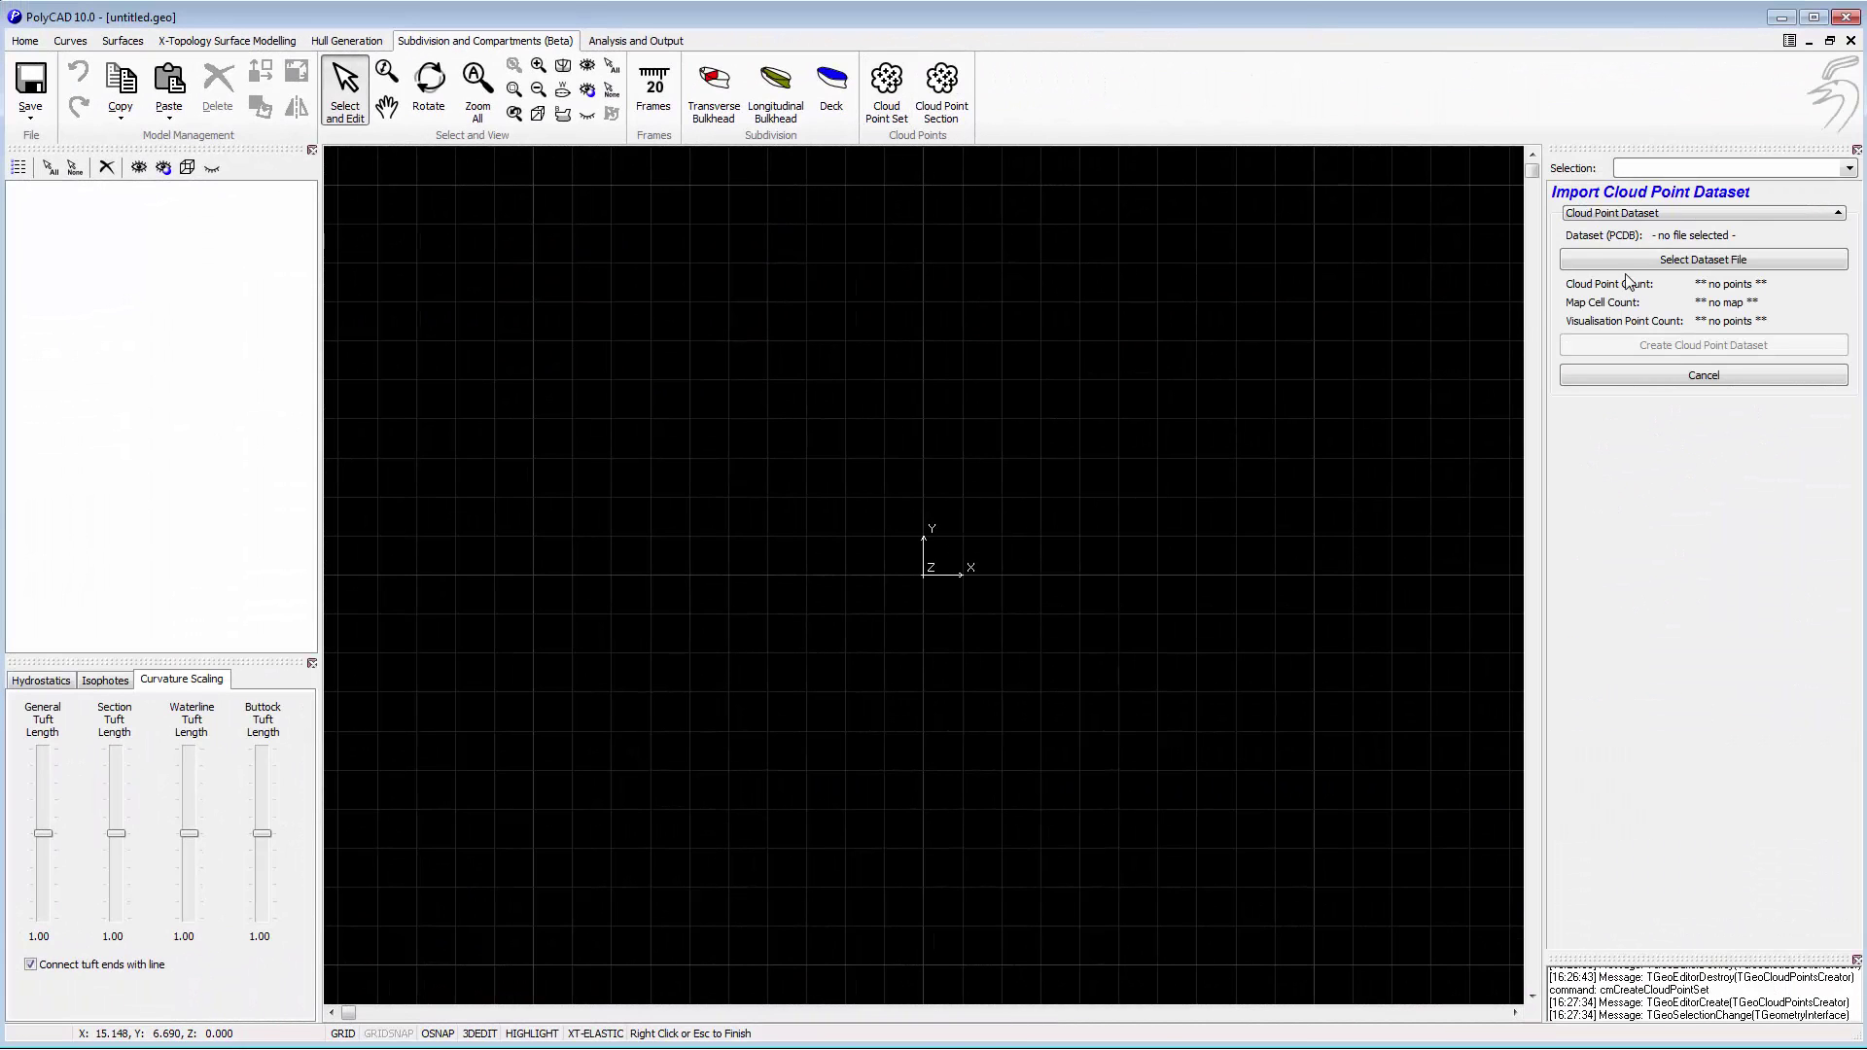
Import the Example2.pcdb dataset file and create a cloud point dataset from it.
click(1605, 265)
double_click(656, 373)
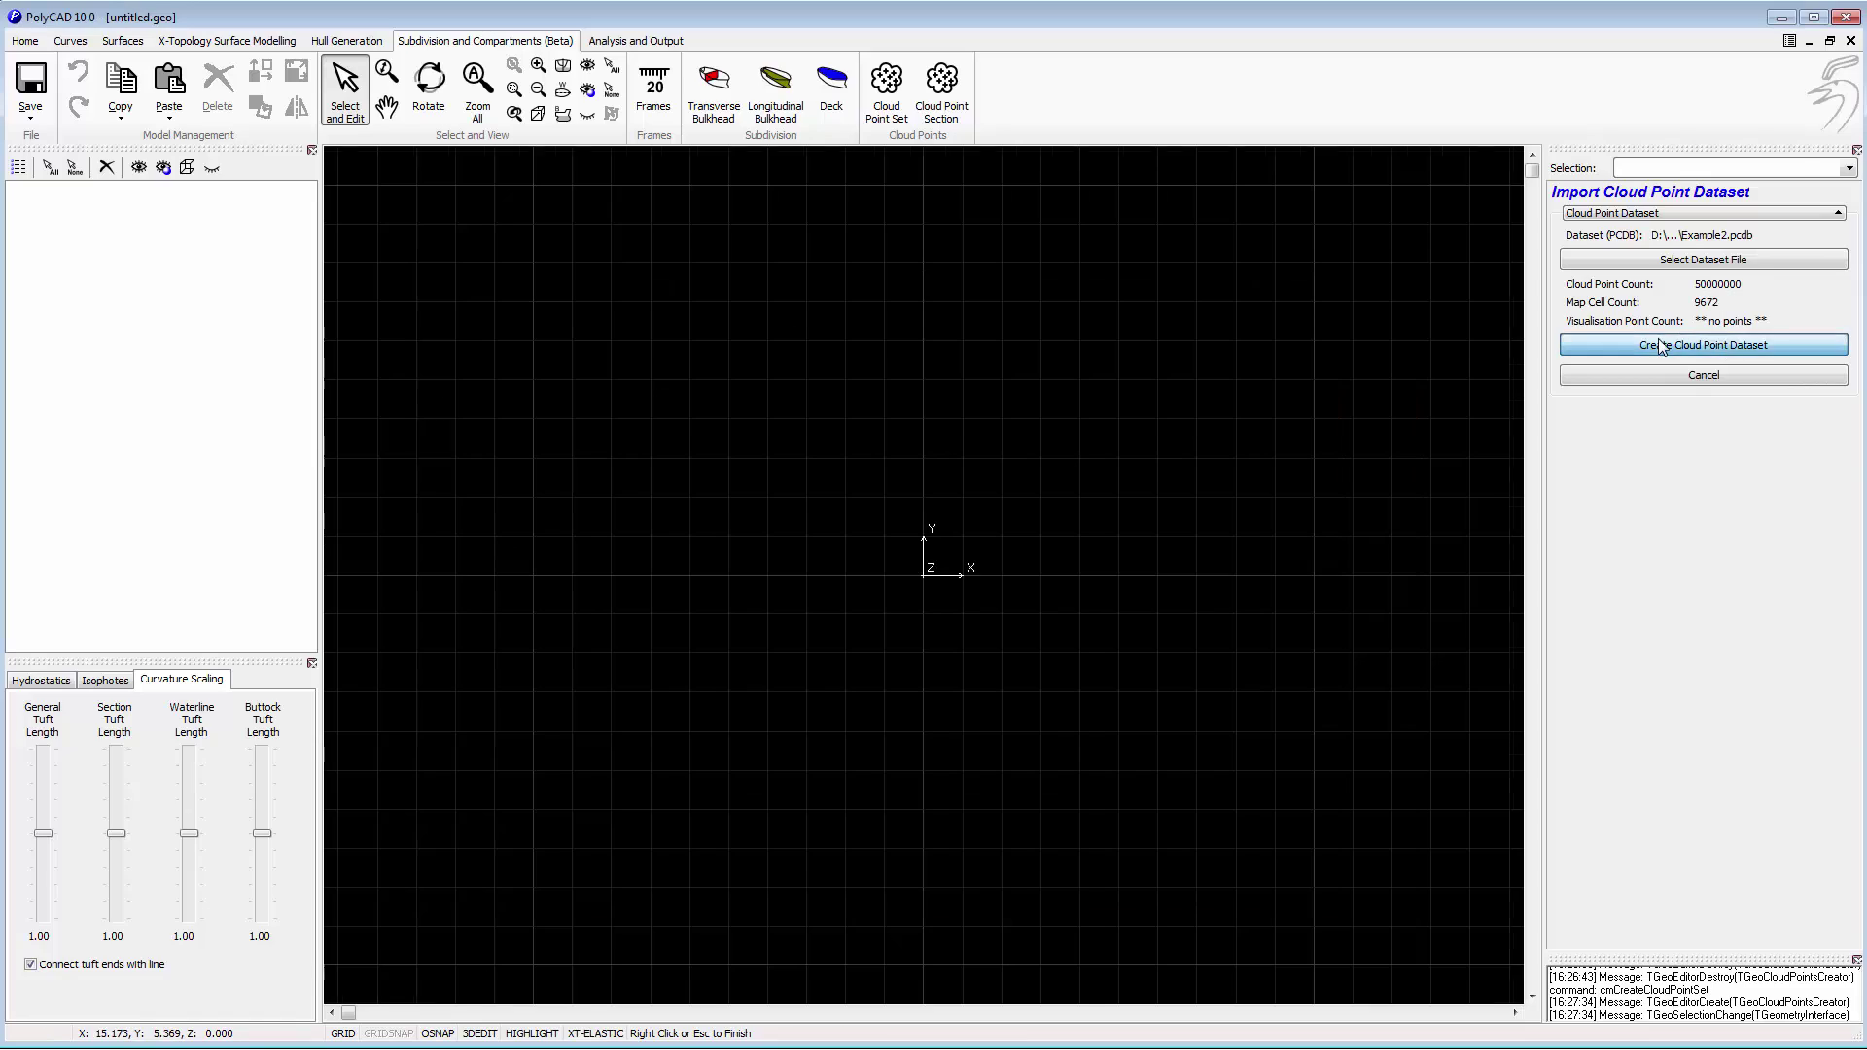
click(1619, 345)
click(1324, 586)
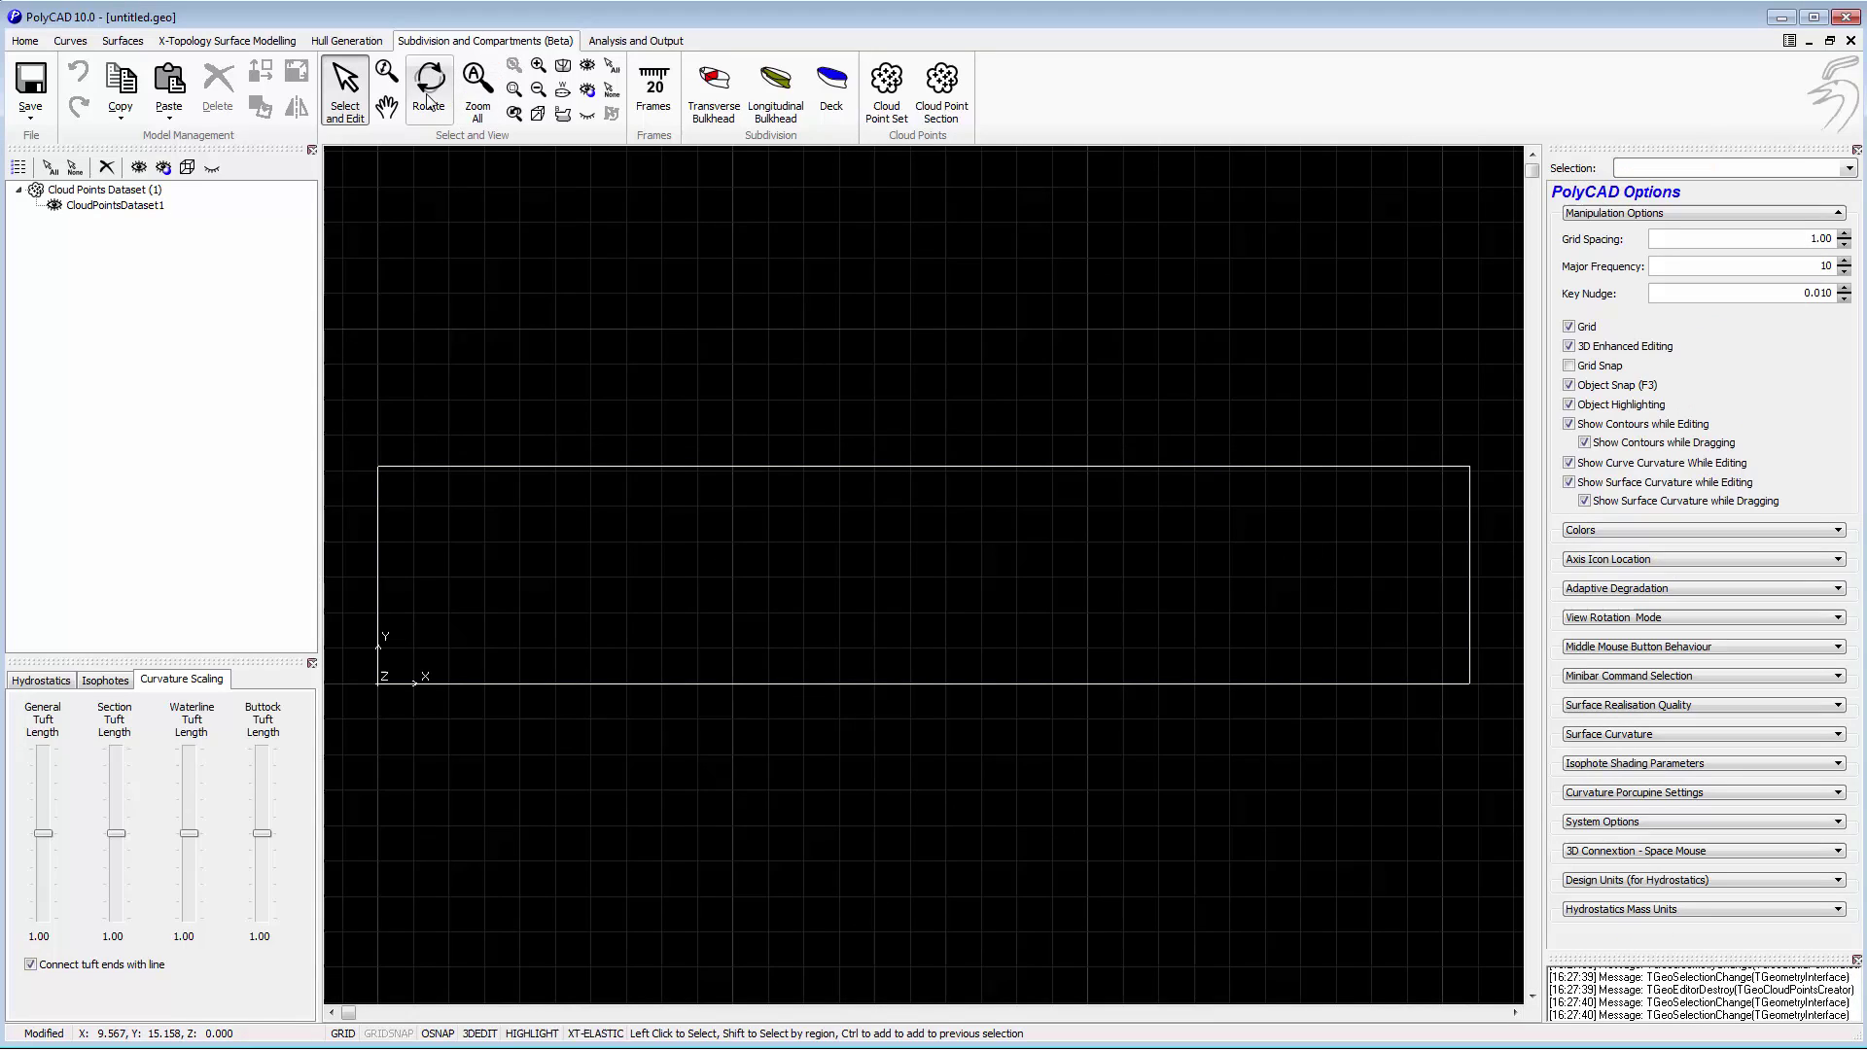
Sample 1000000 visualisation points for the imported cloud point dataset.
click(429, 89)
drag(1001, 471, 862, 236)
click(353, 86)
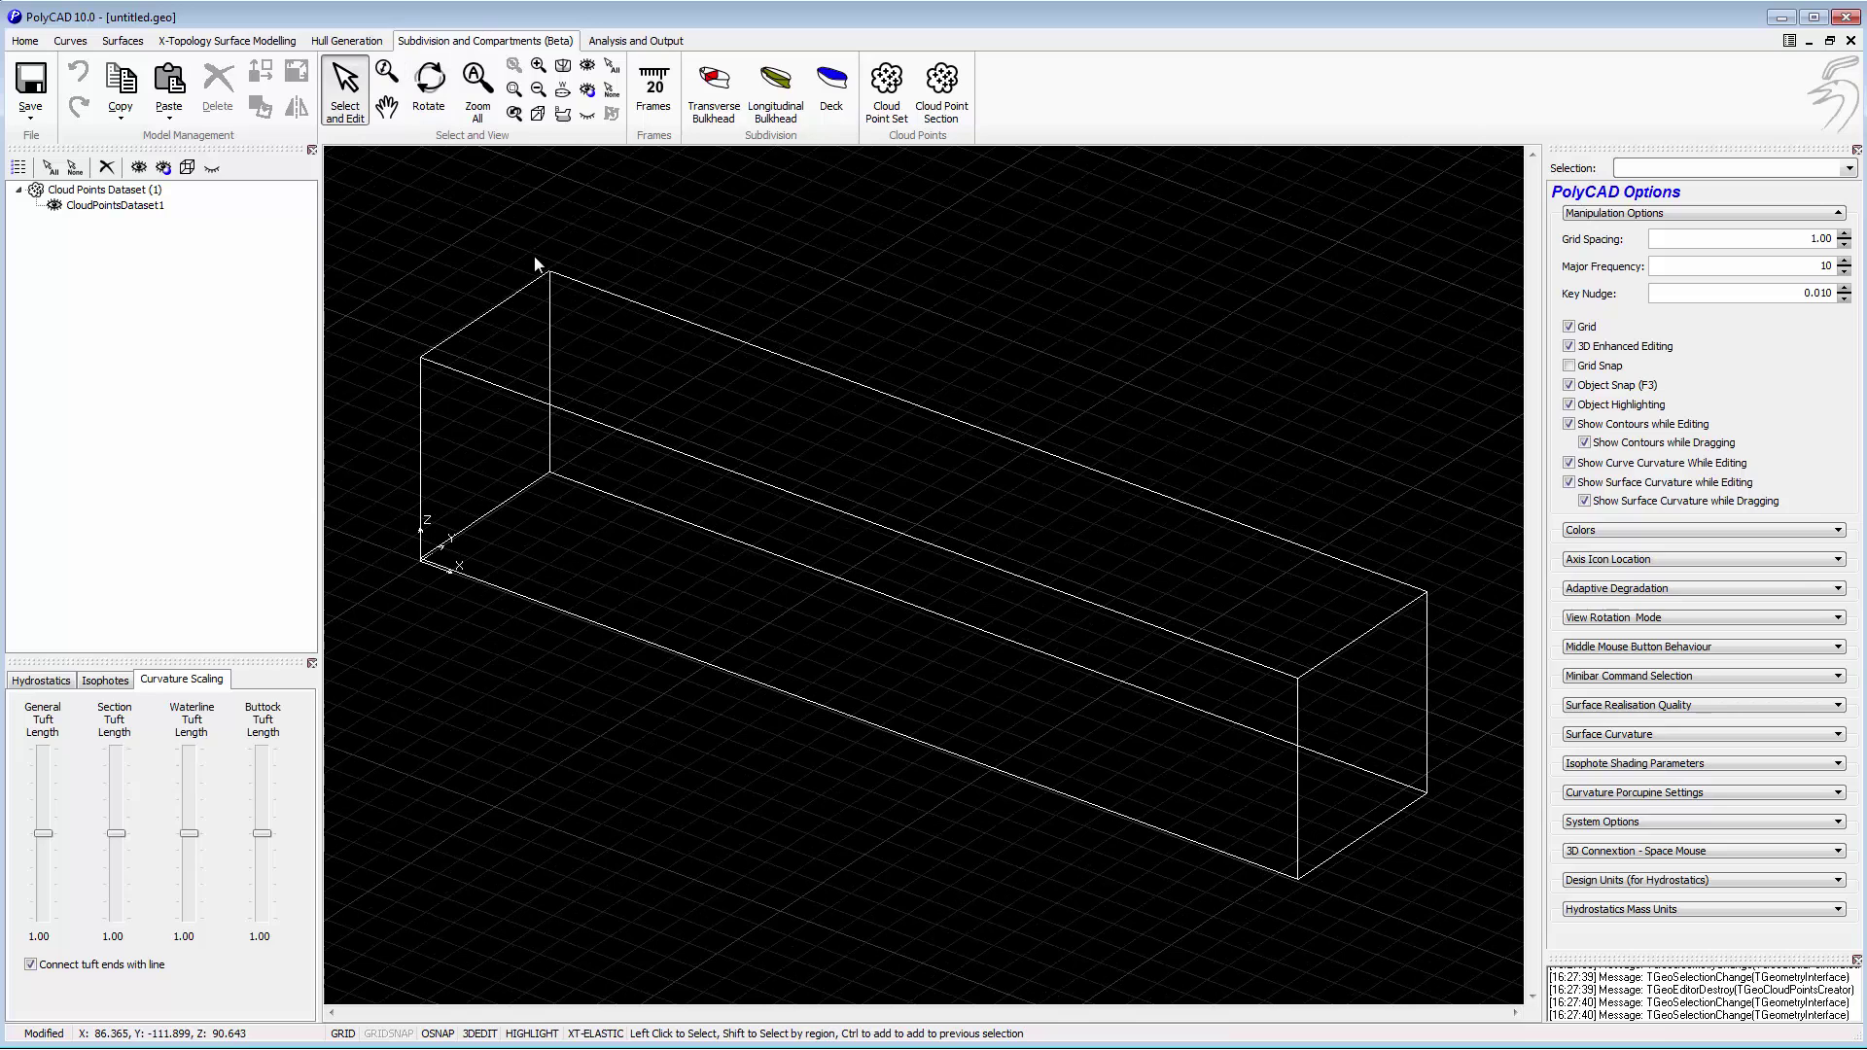
click(151, 207)
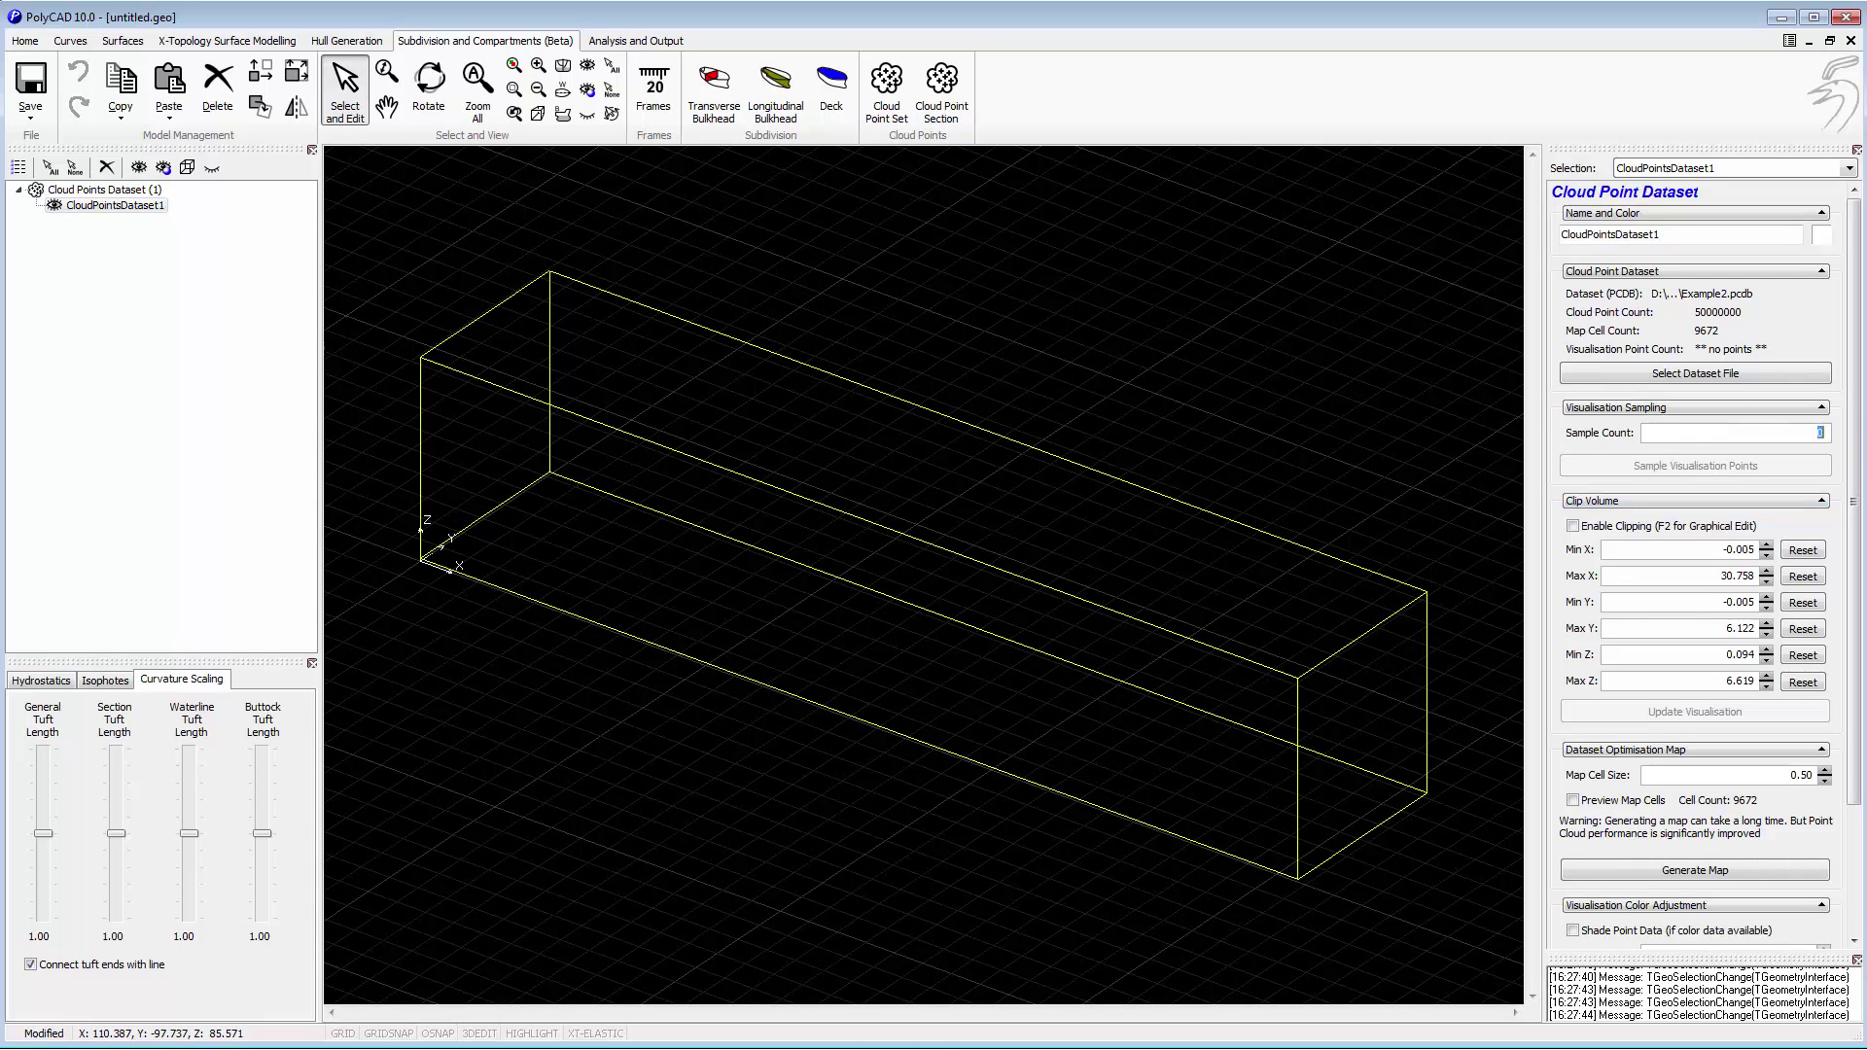
text(1000000)
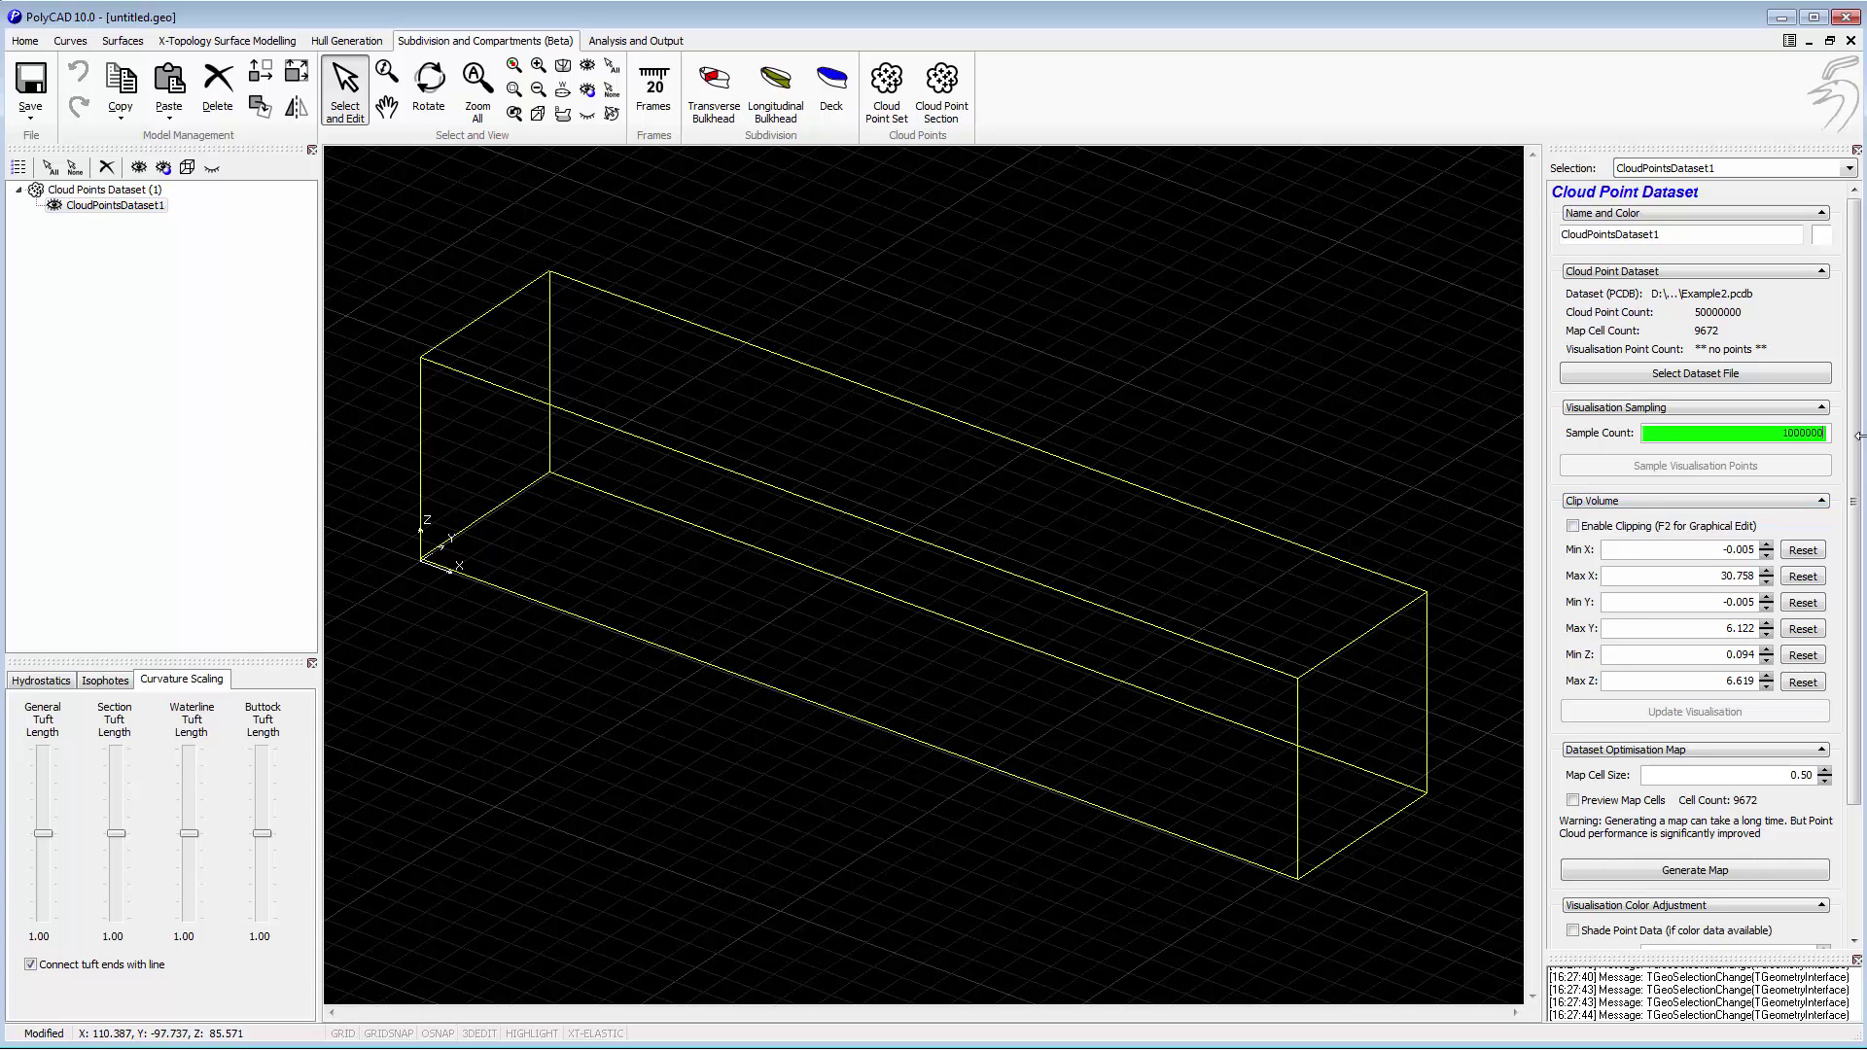
key(Return)
click(1737, 467)
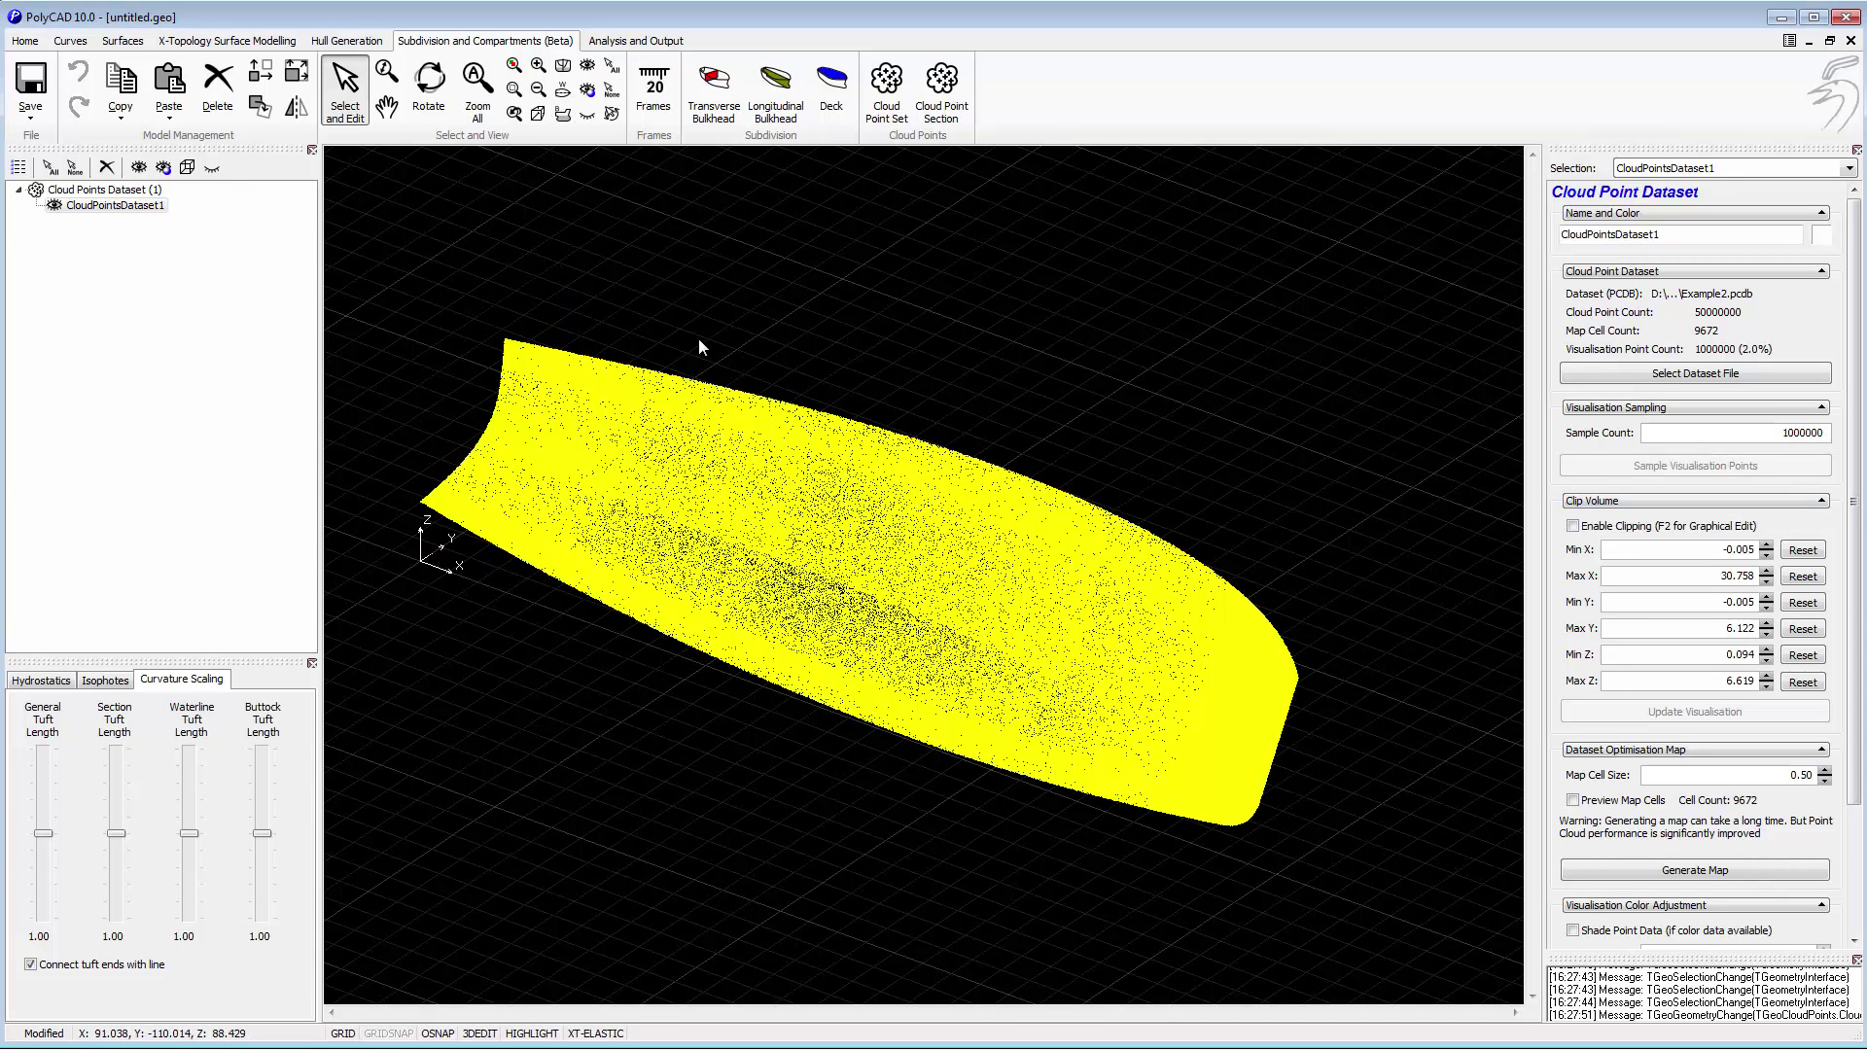
click(699, 341)
Generate a cloud point section of the dataset on the YZ plane at 0.000, with thickness 0.001 and map cell size 0.100.
scroll(909, 577, up, 8)
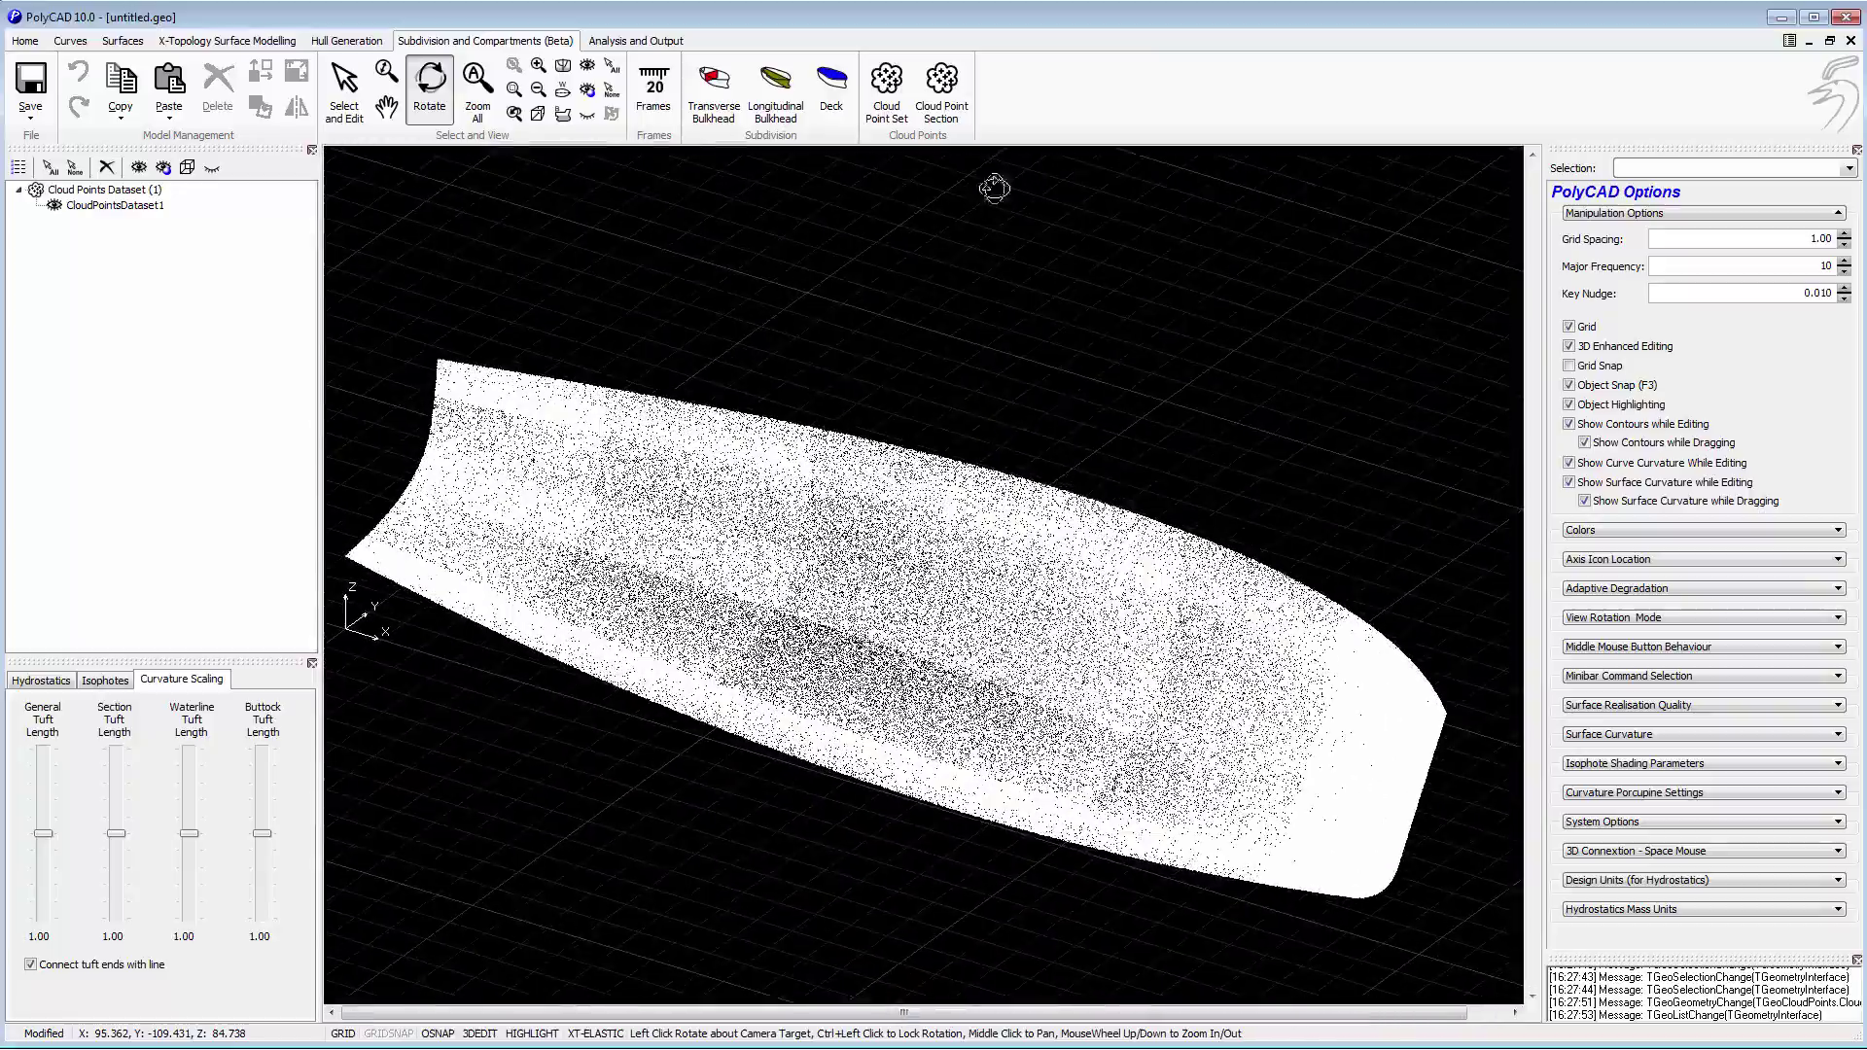
click(942, 97)
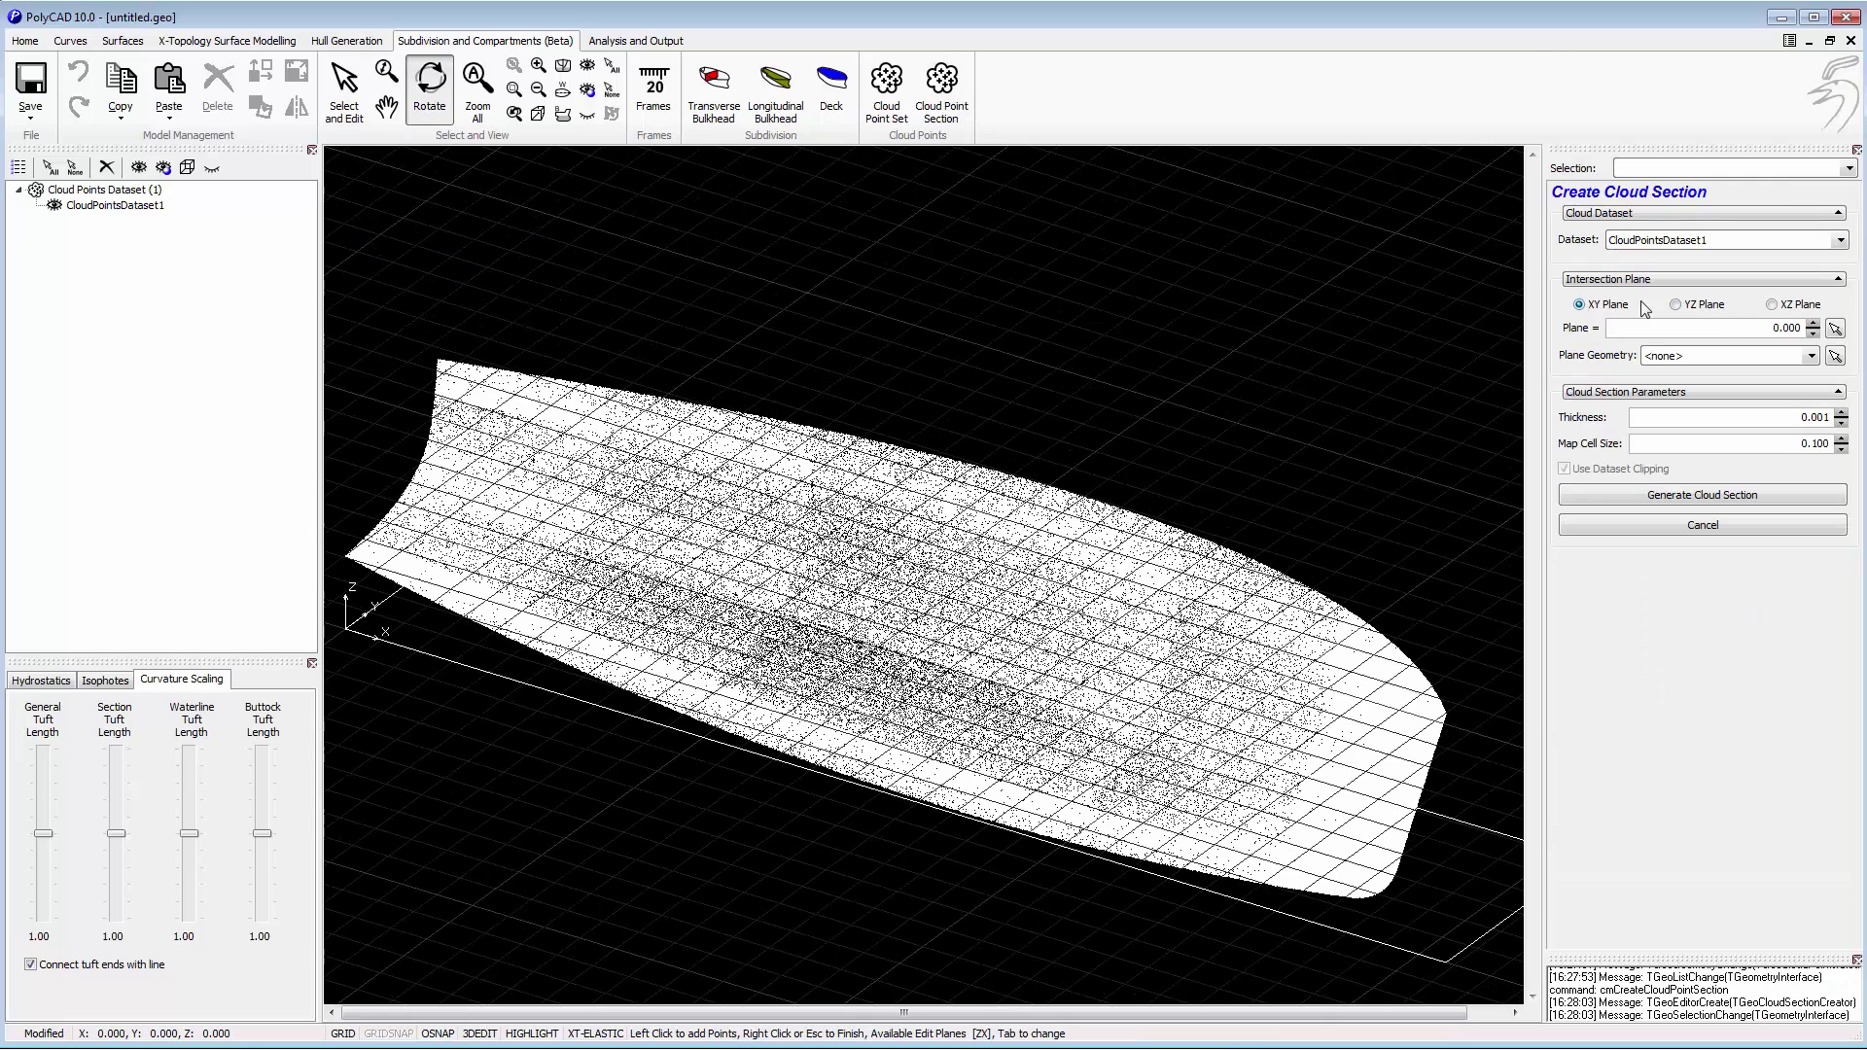
click(1772, 305)
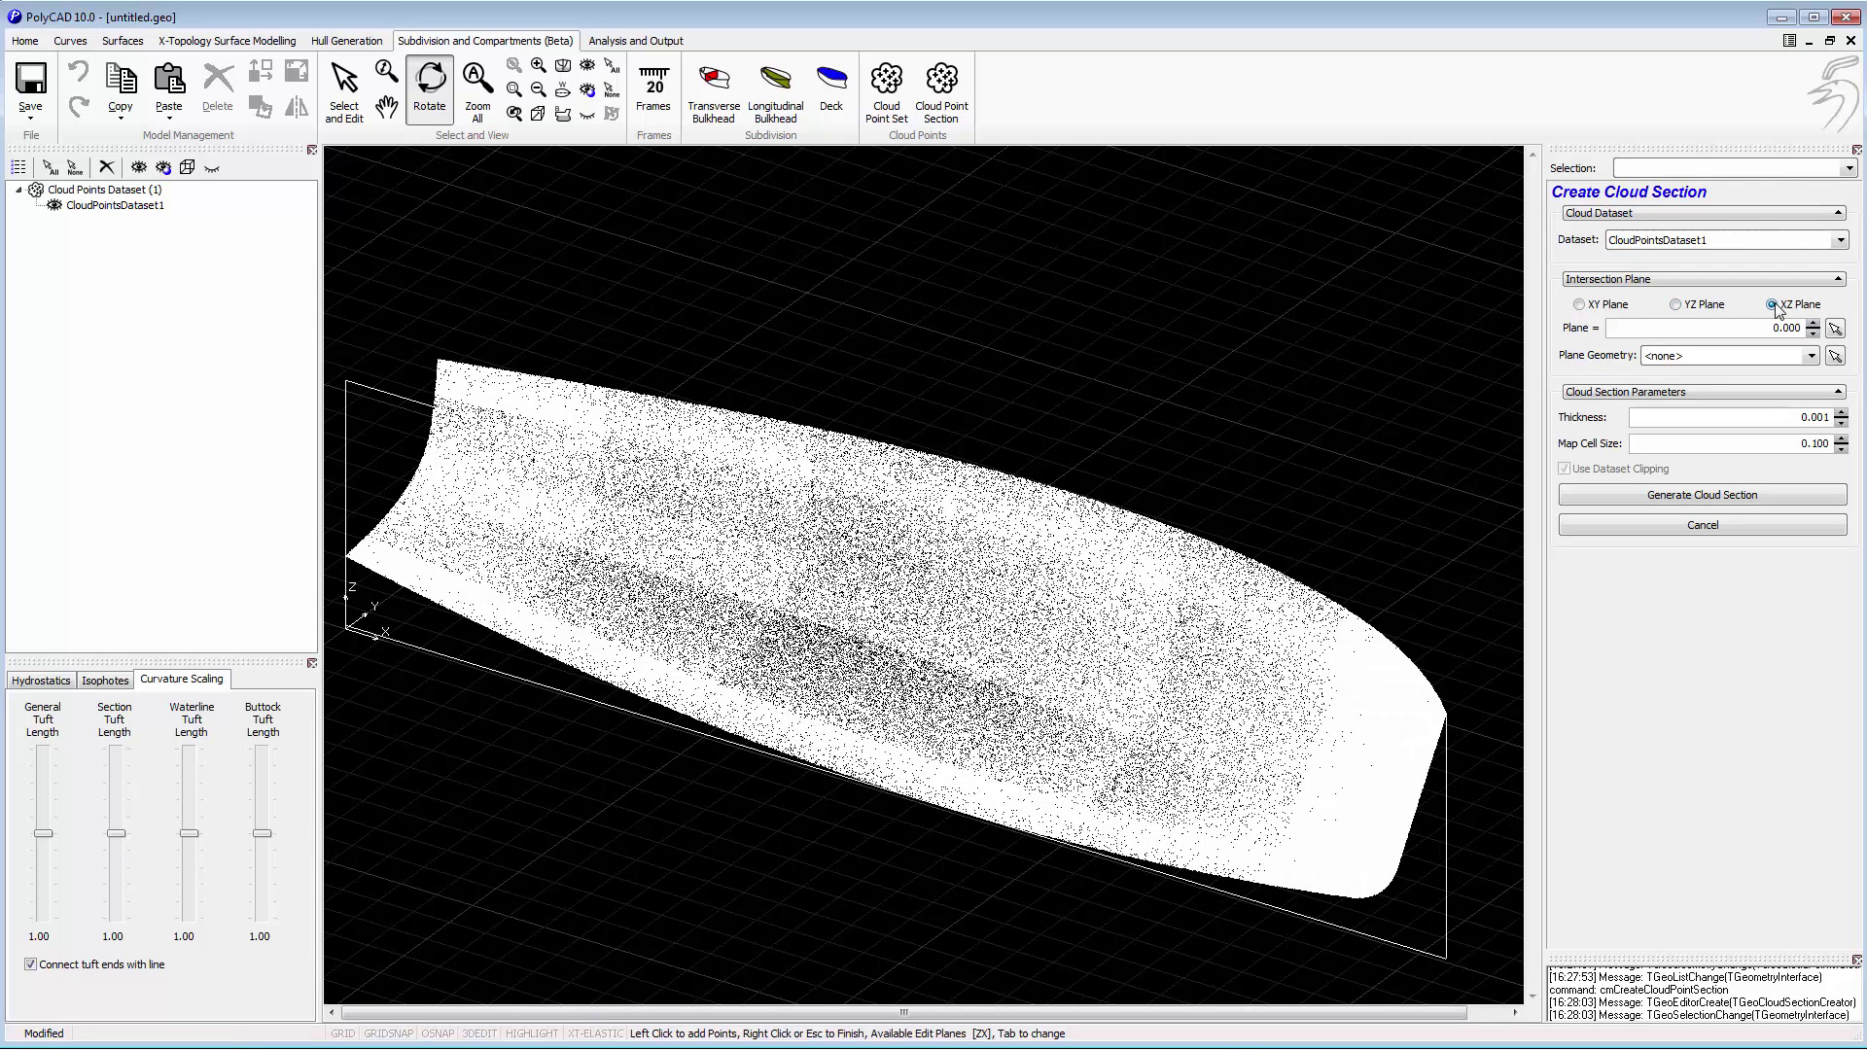
click(1697, 307)
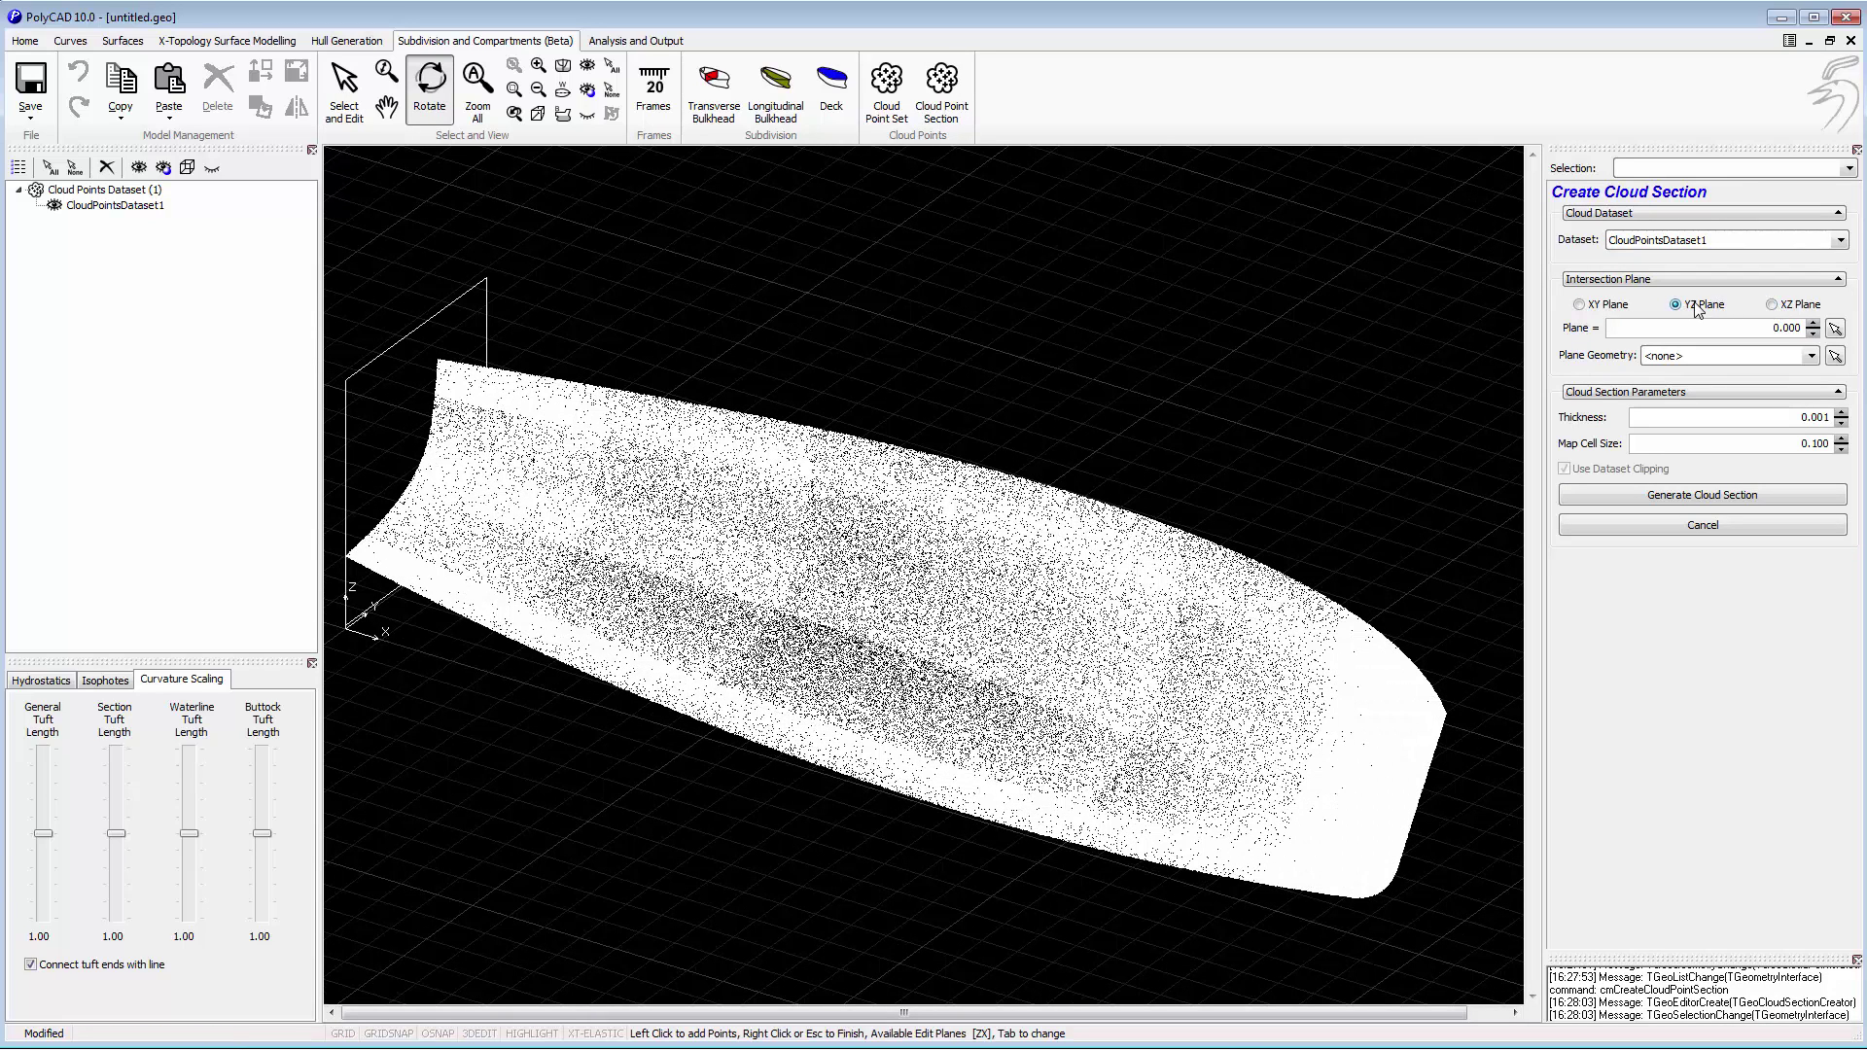
click(1746, 493)
Hide the cloud point dataset so that only the YZ-plane section is displayed.
scroll(1148, 445, up, 5)
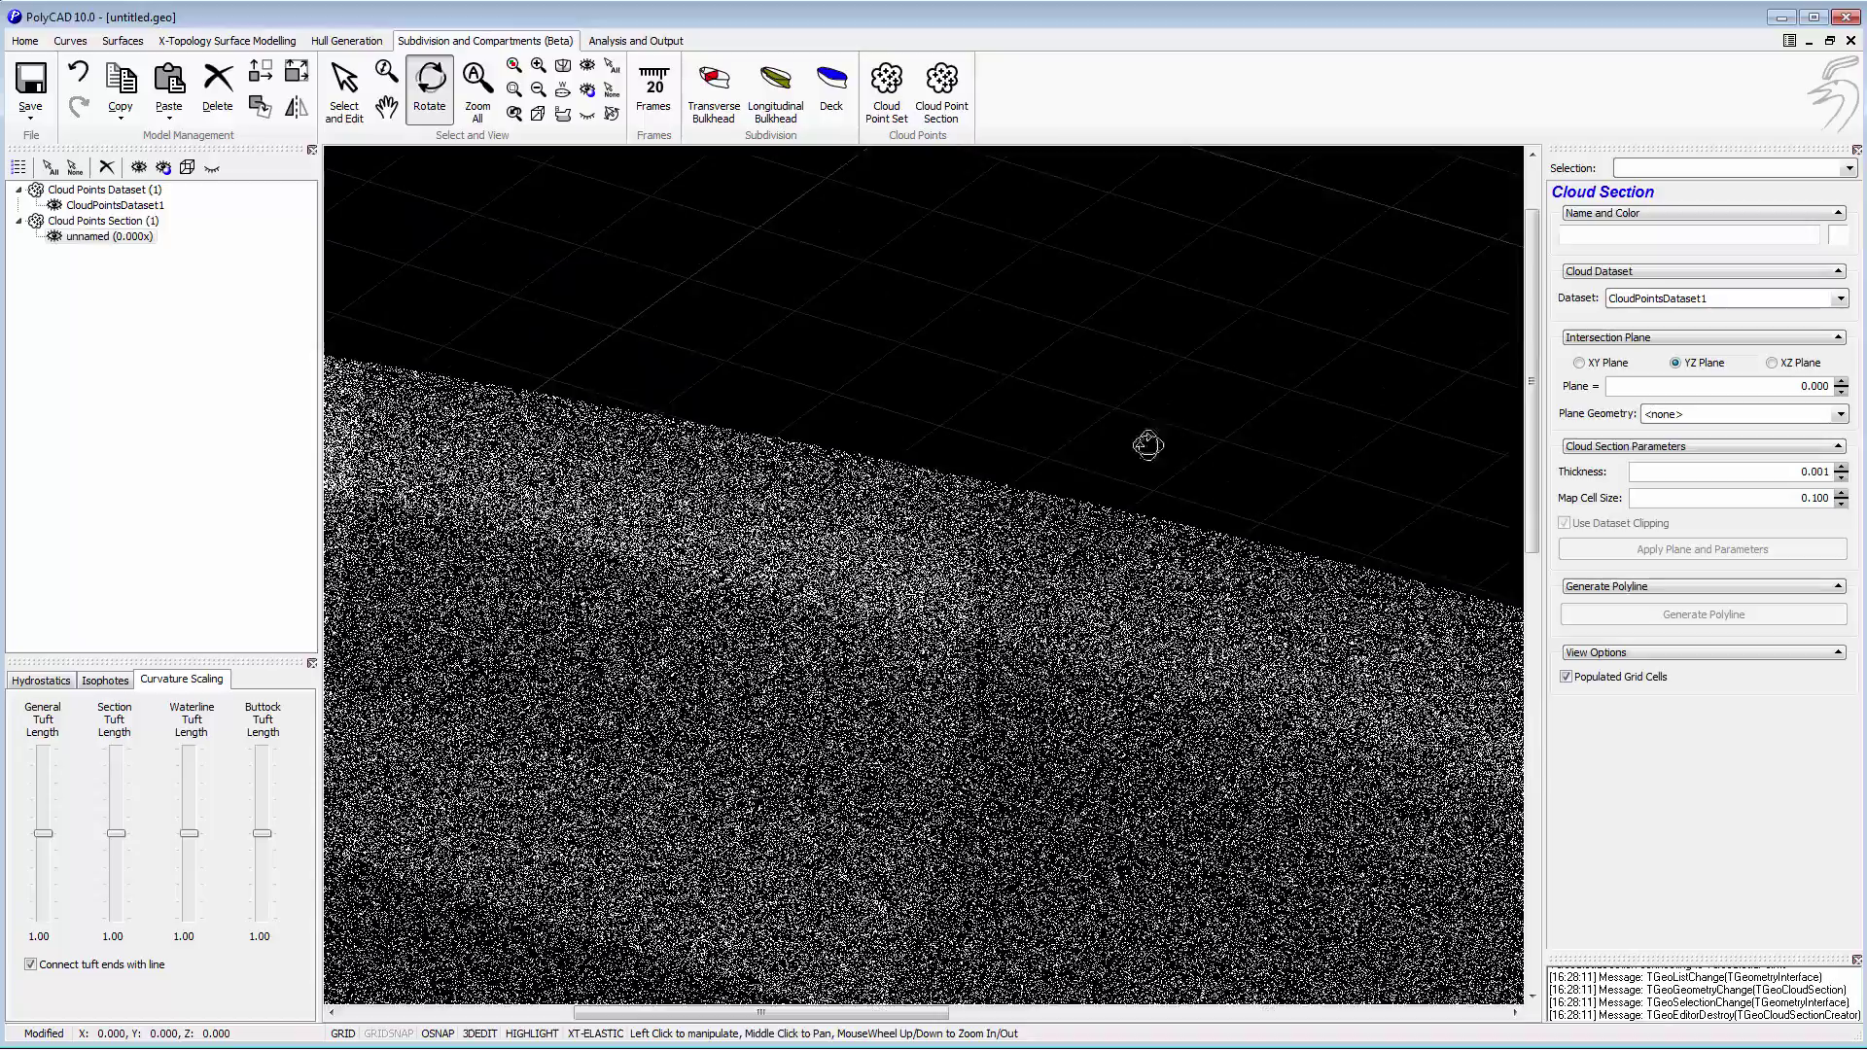
drag(1147, 446, 1047, 474)
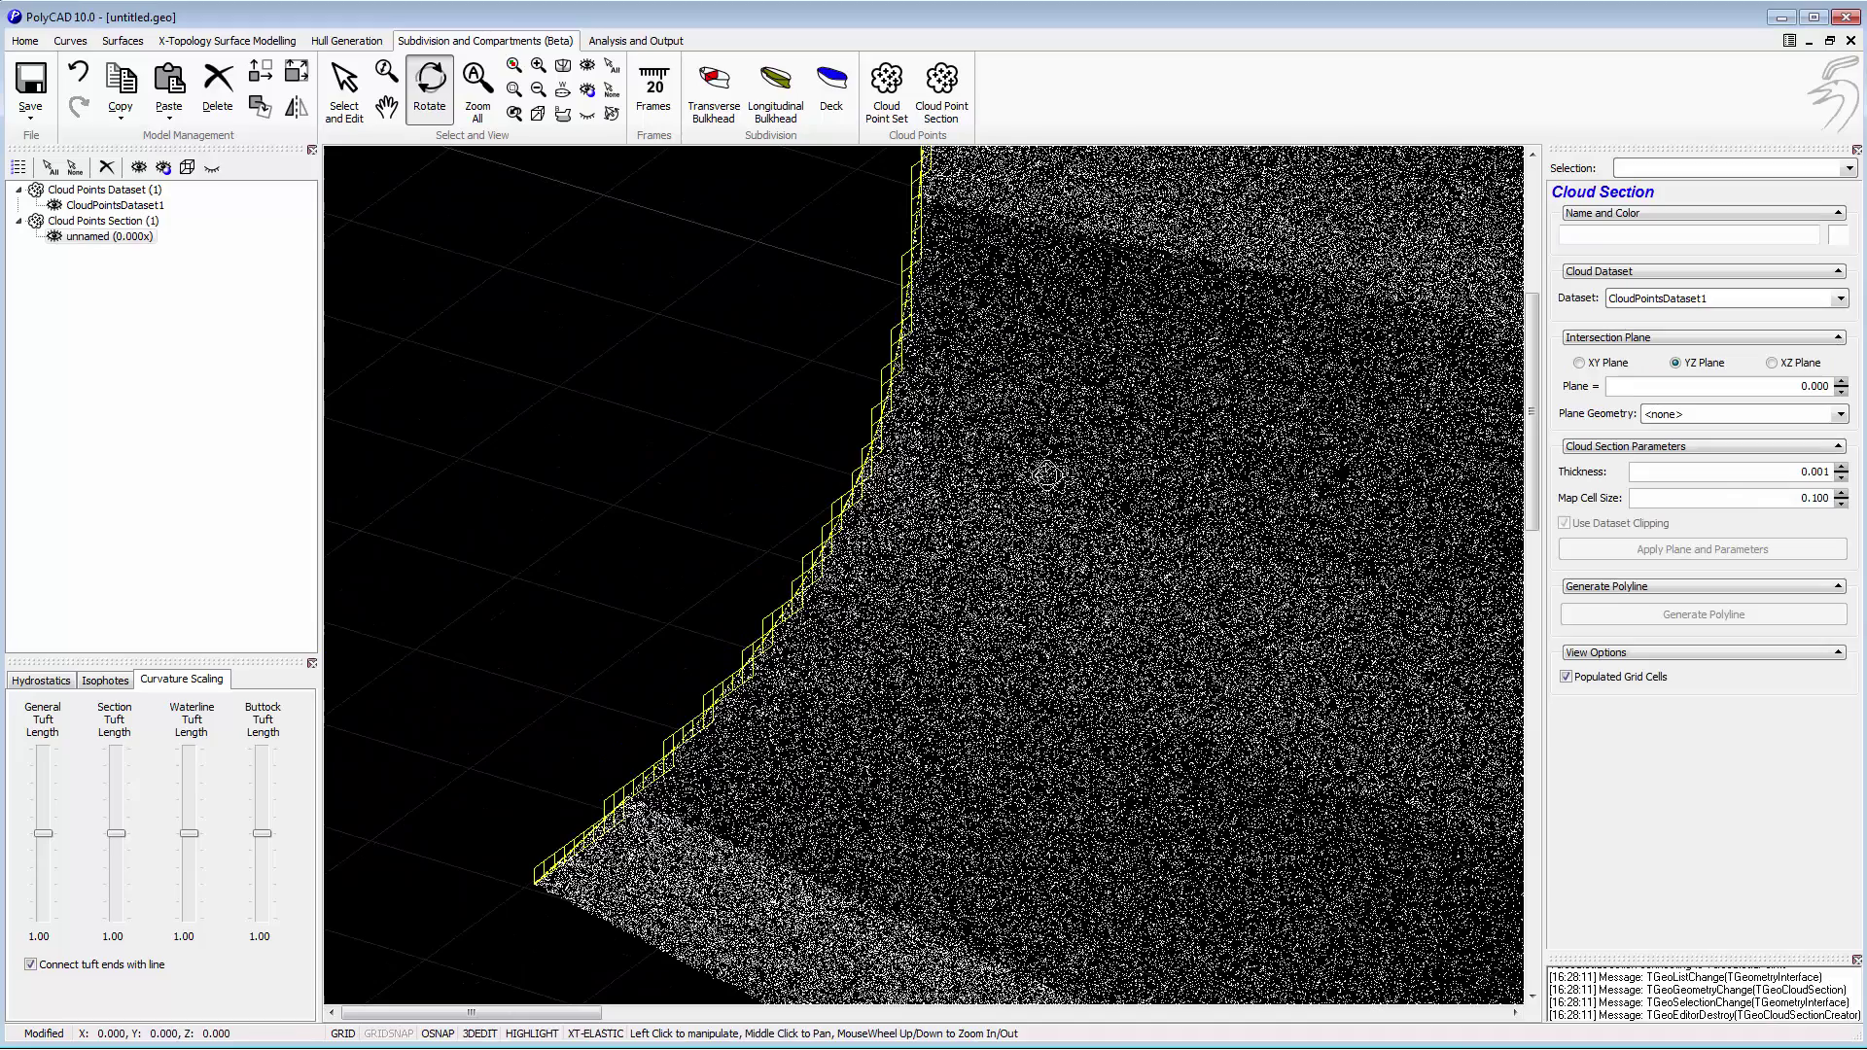
click(169, 206)
click(212, 168)
Turn off the populated grid cells display for the YZ-plane section.
drag(815, 528, 776, 548)
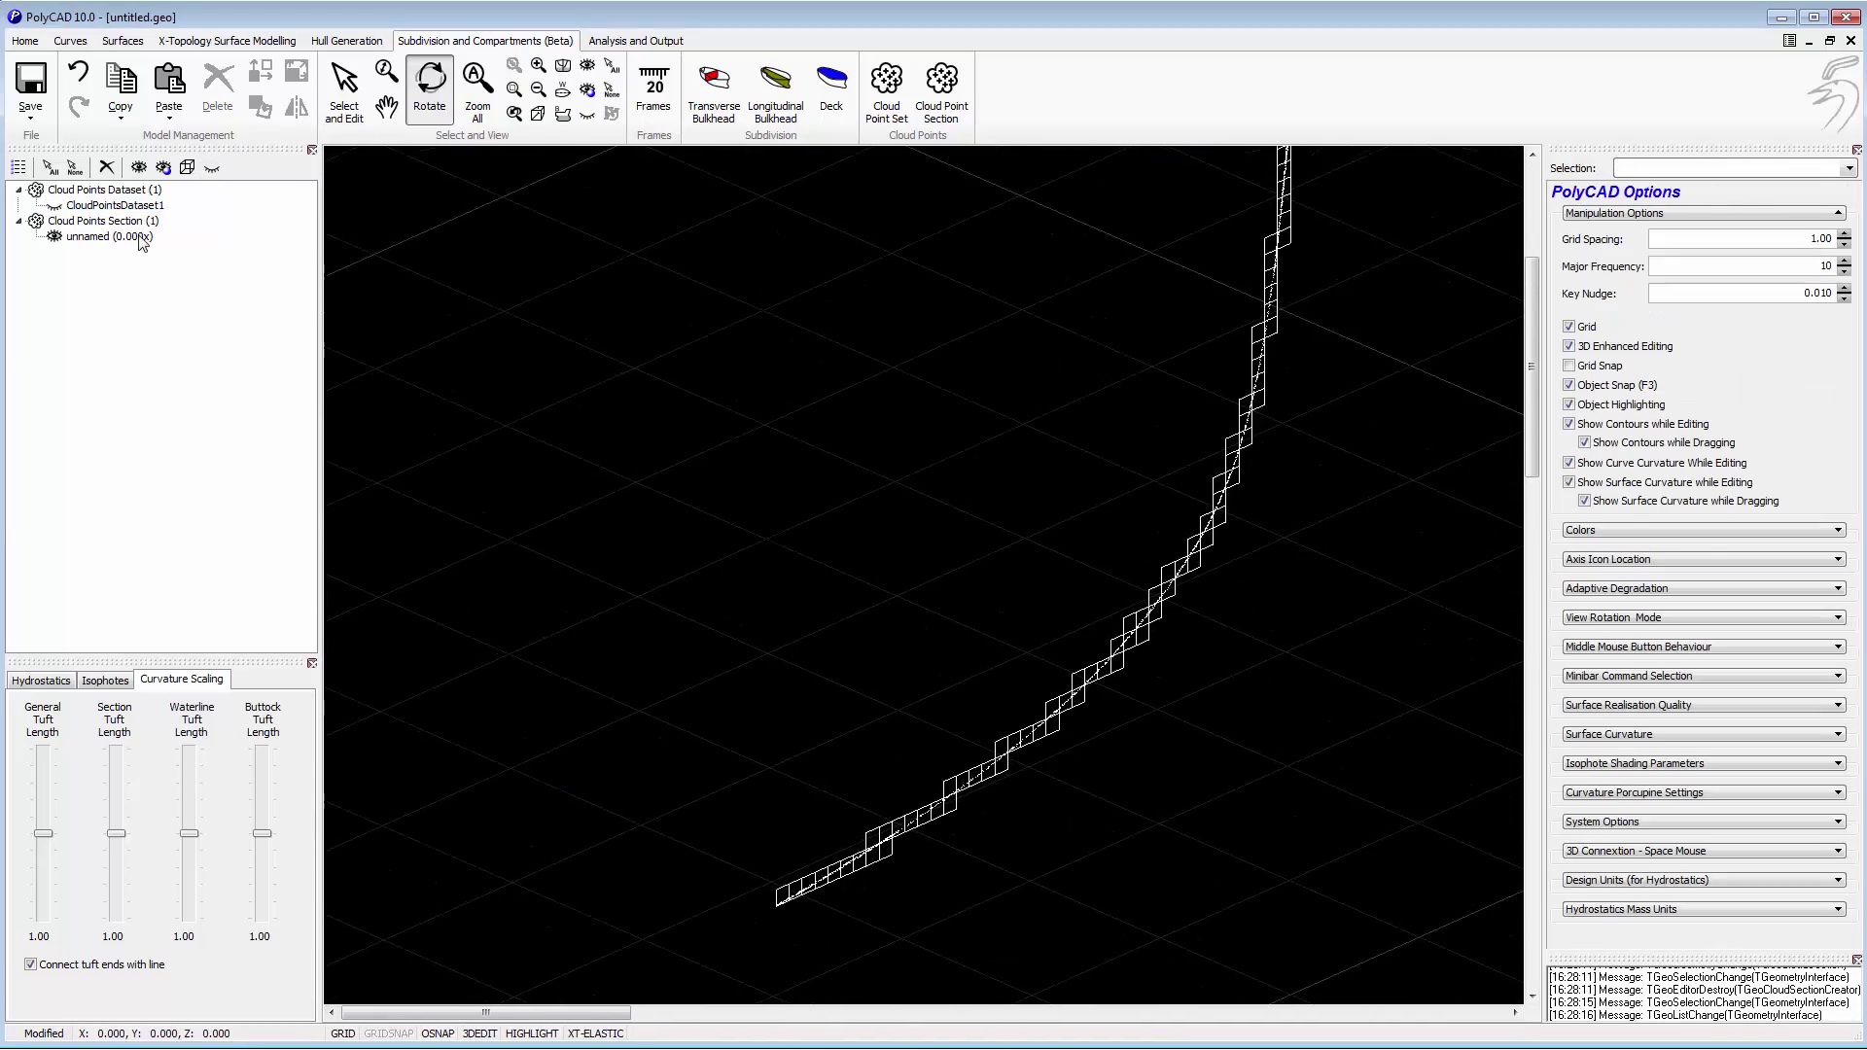
click(139, 238)
click(1600, 675)
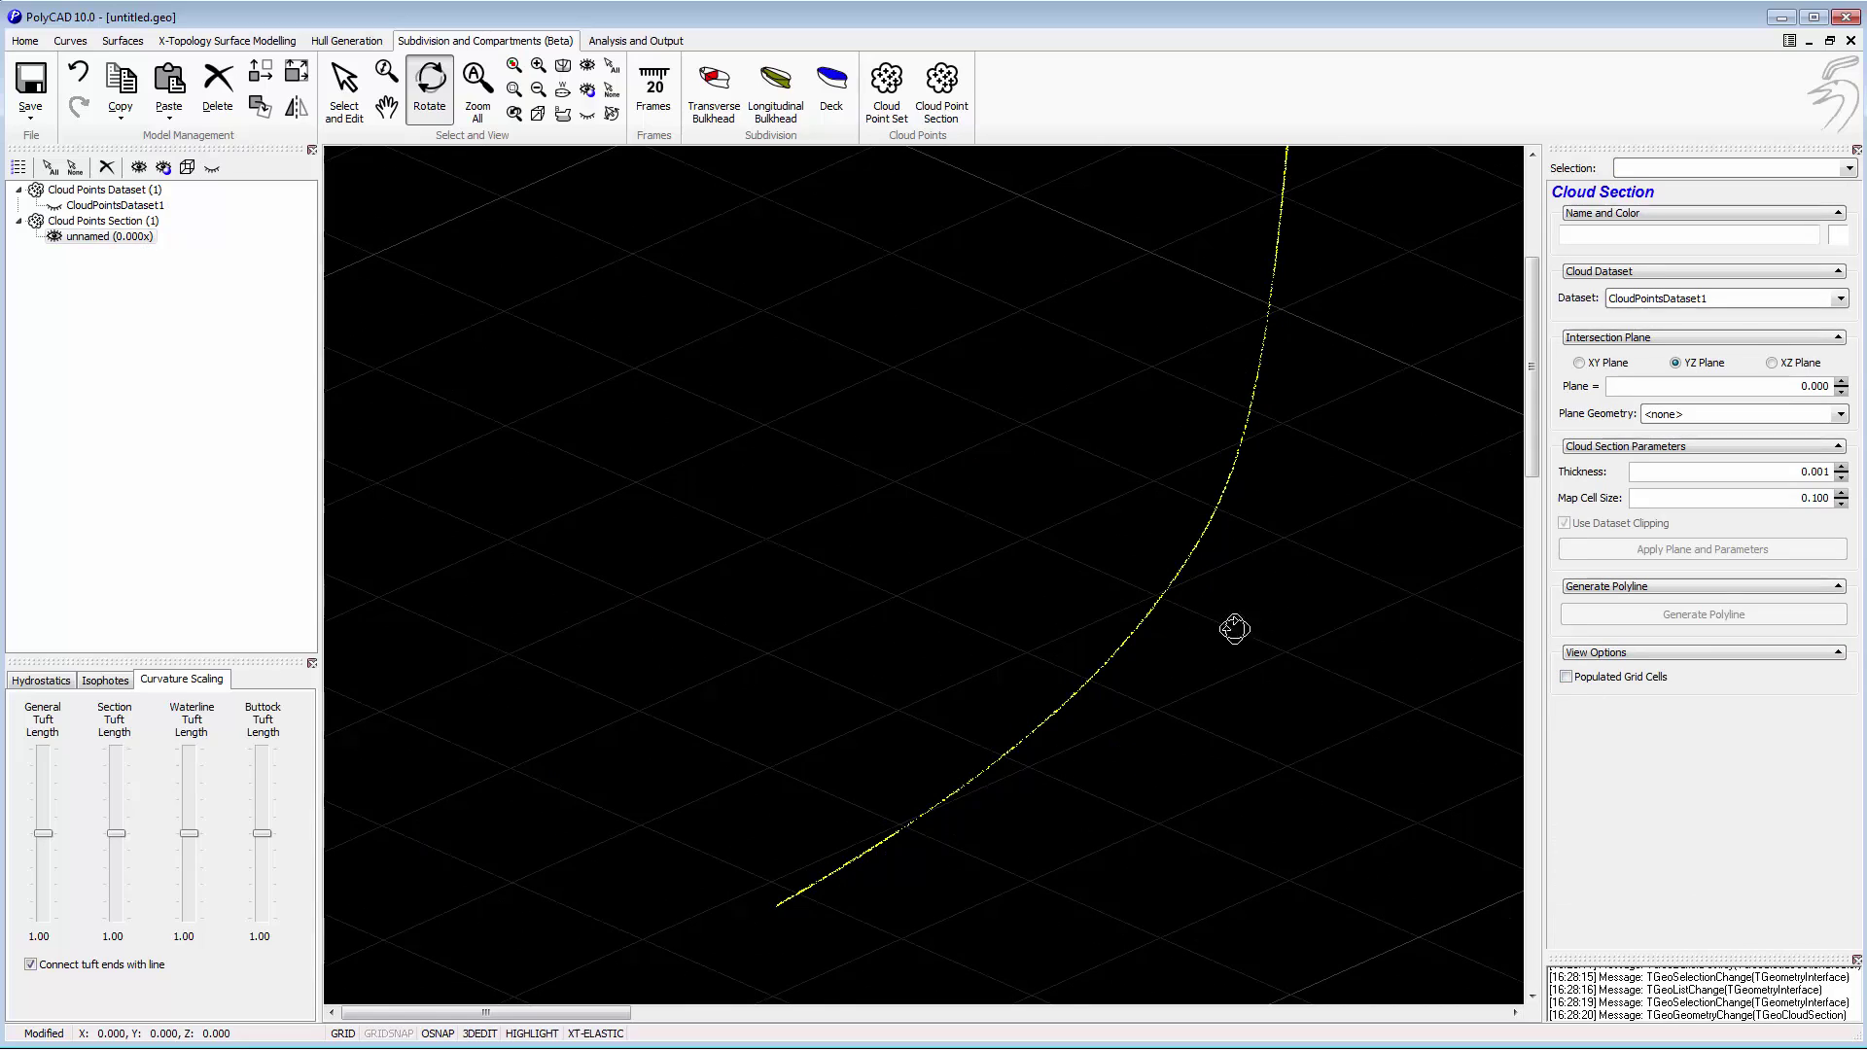
drag(1263, 484, 1076, 477)
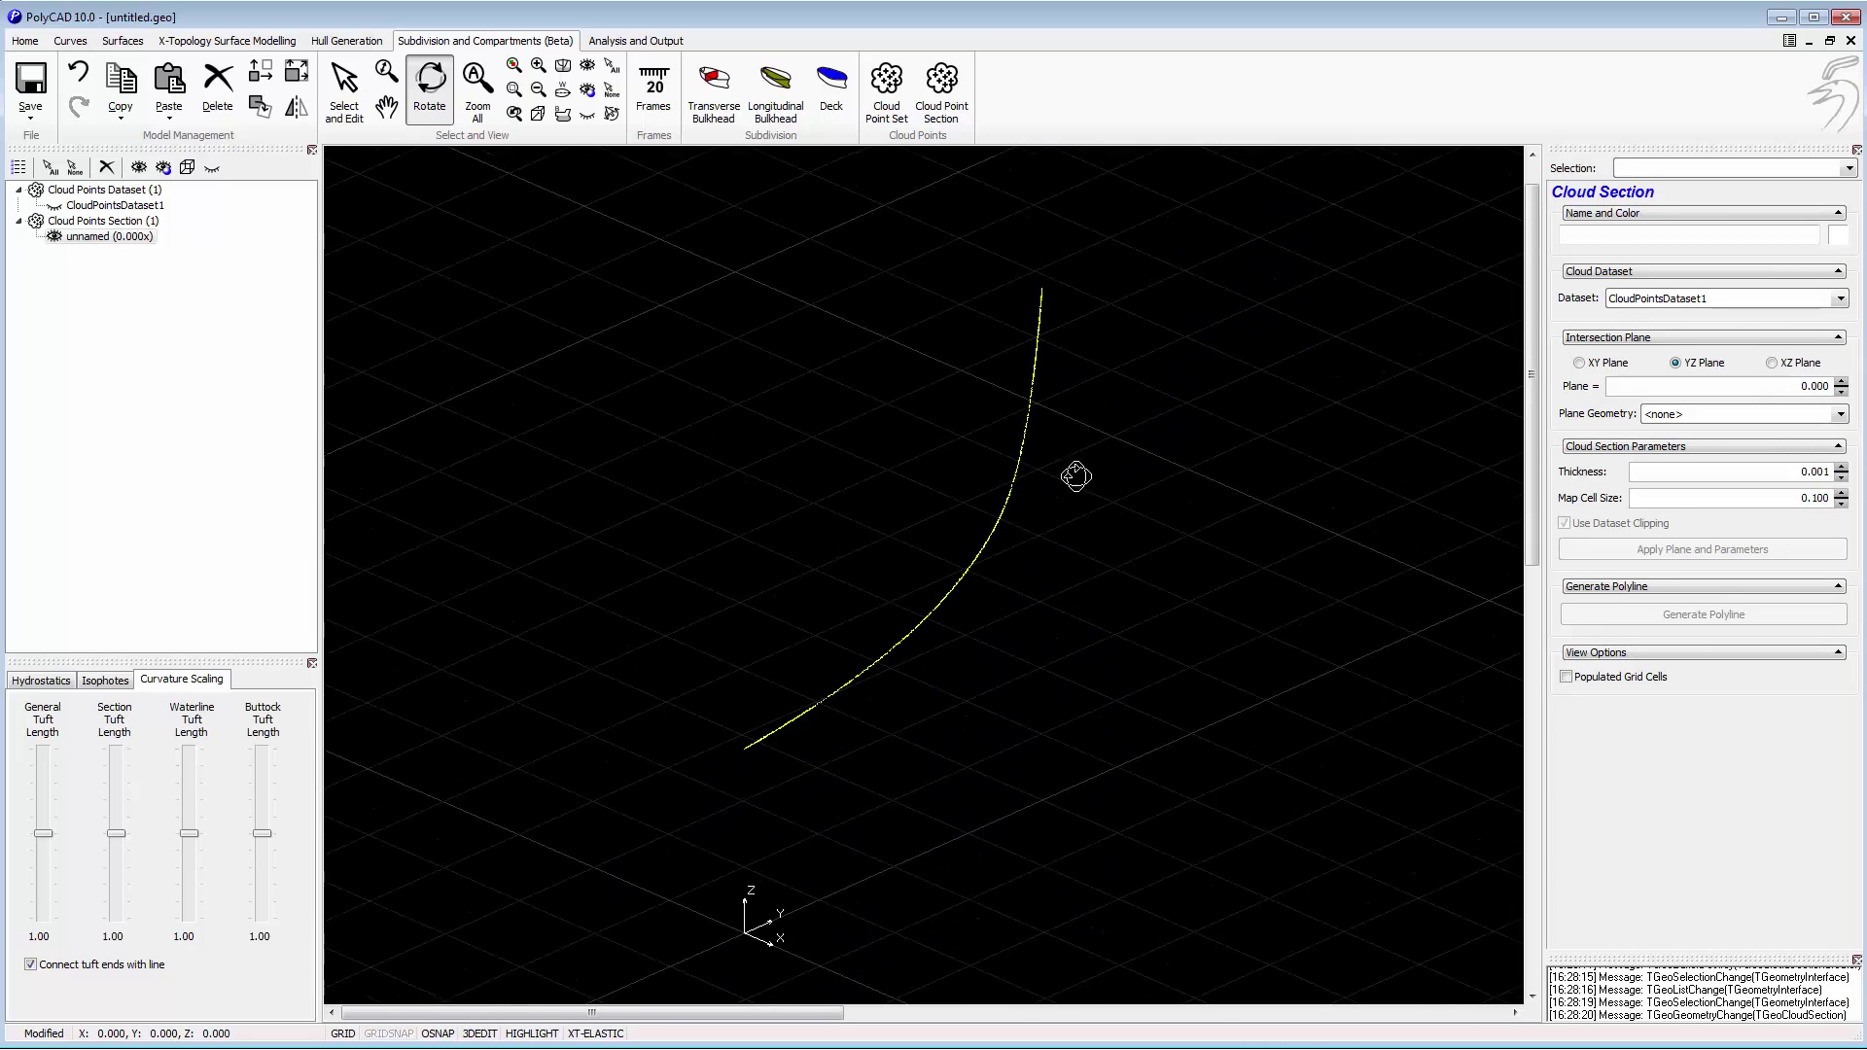
Show the cloud point dataset again and generate a section from it on the XZ plane at 0.000.
click(156, 209)
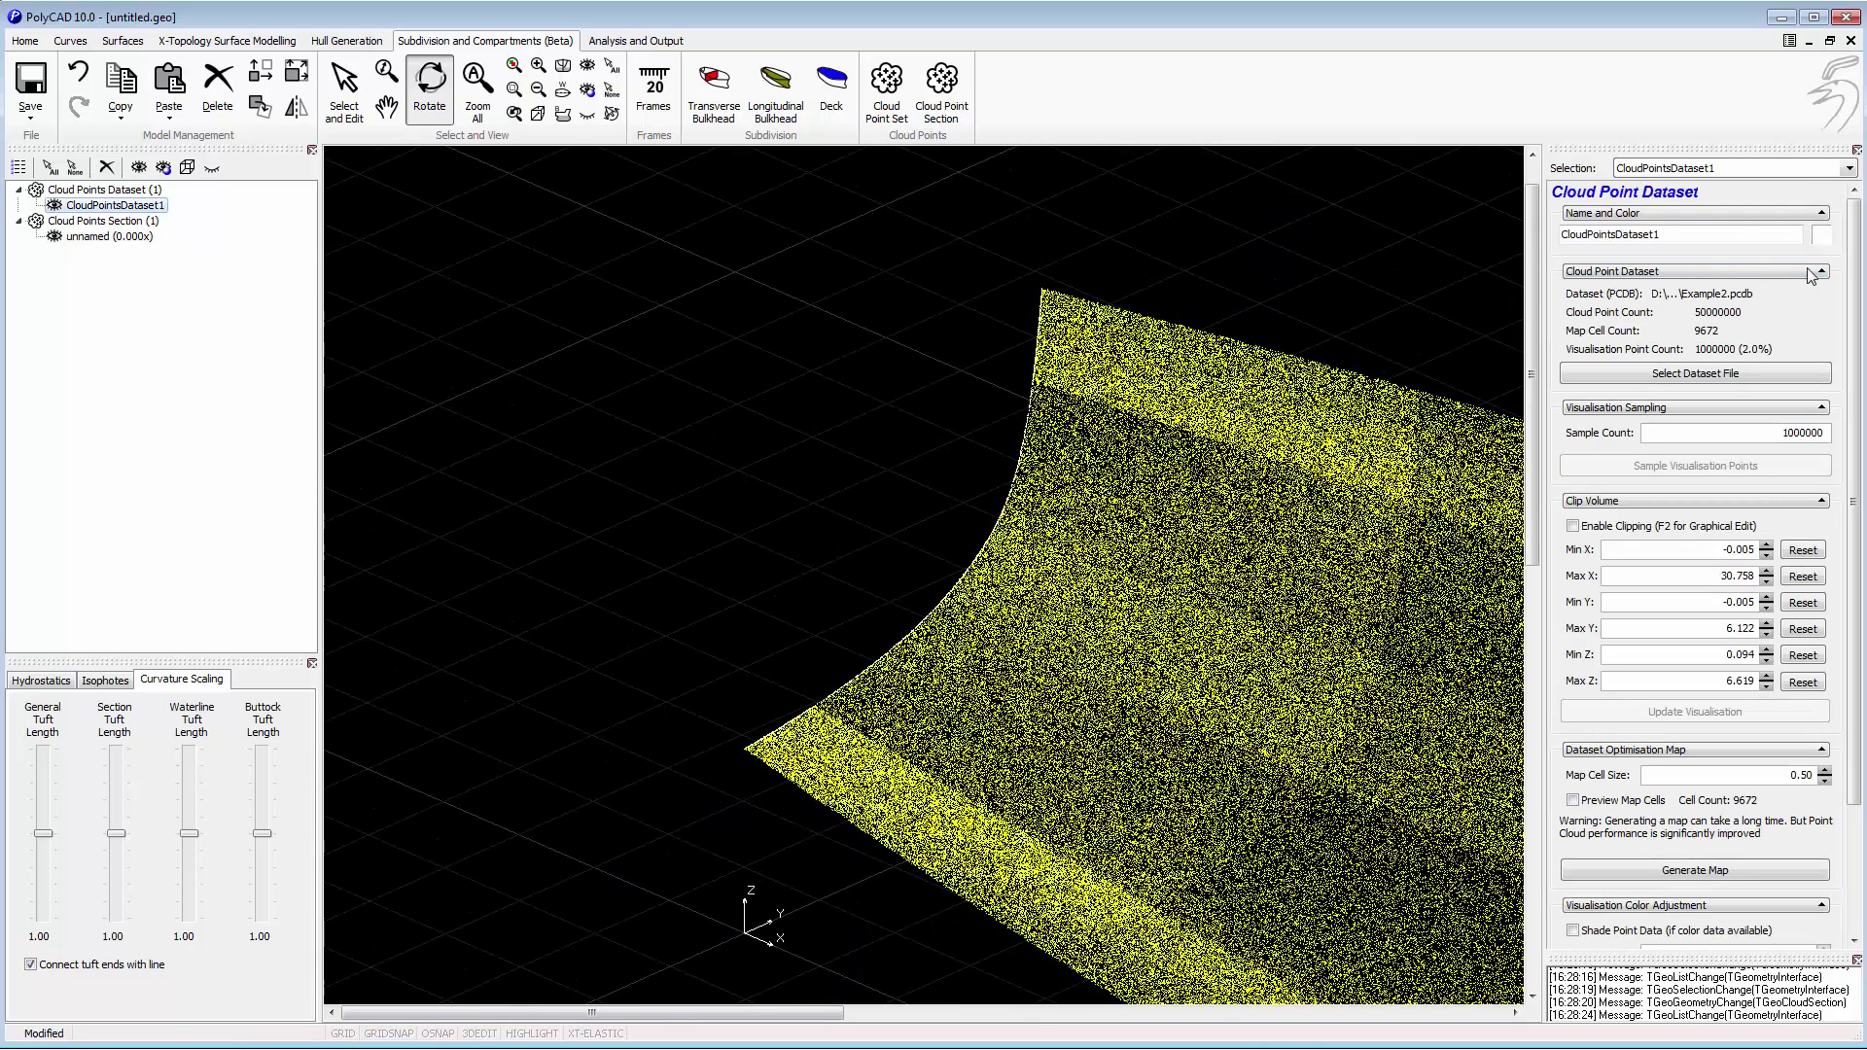
click(941, 92)
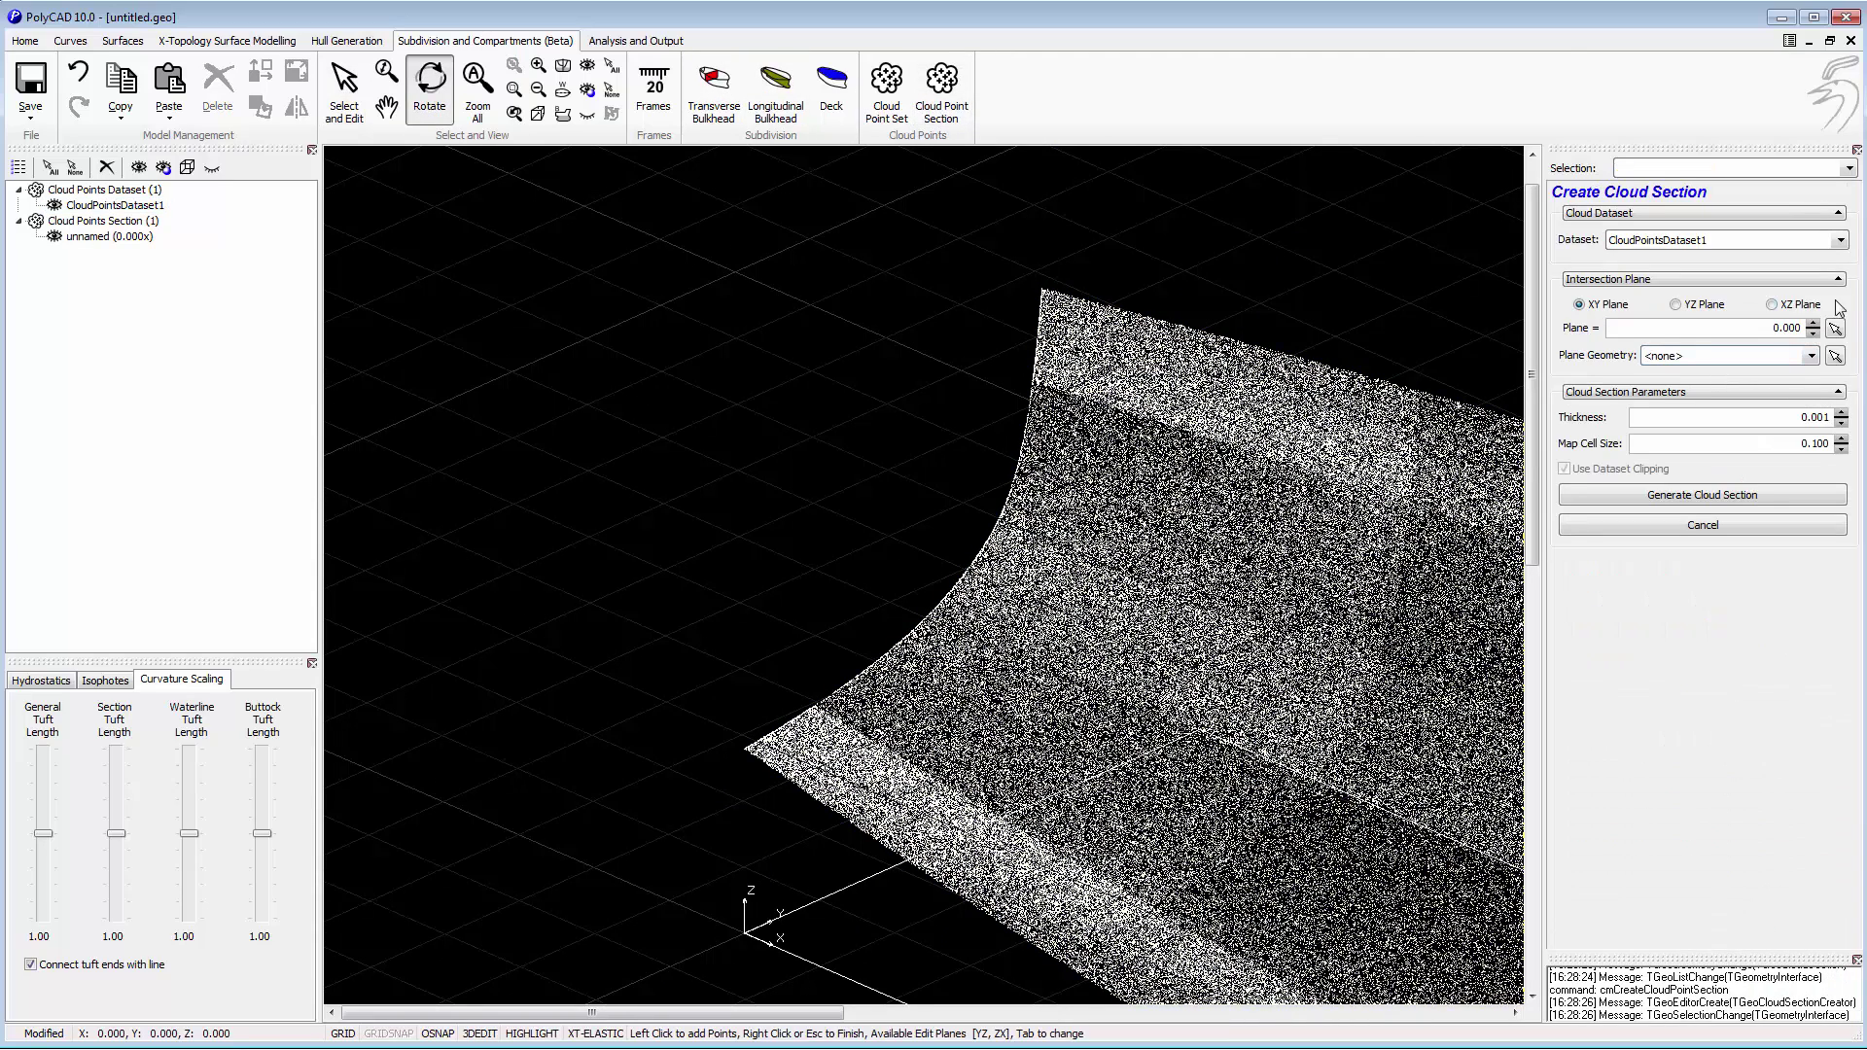
click(1676, 304)
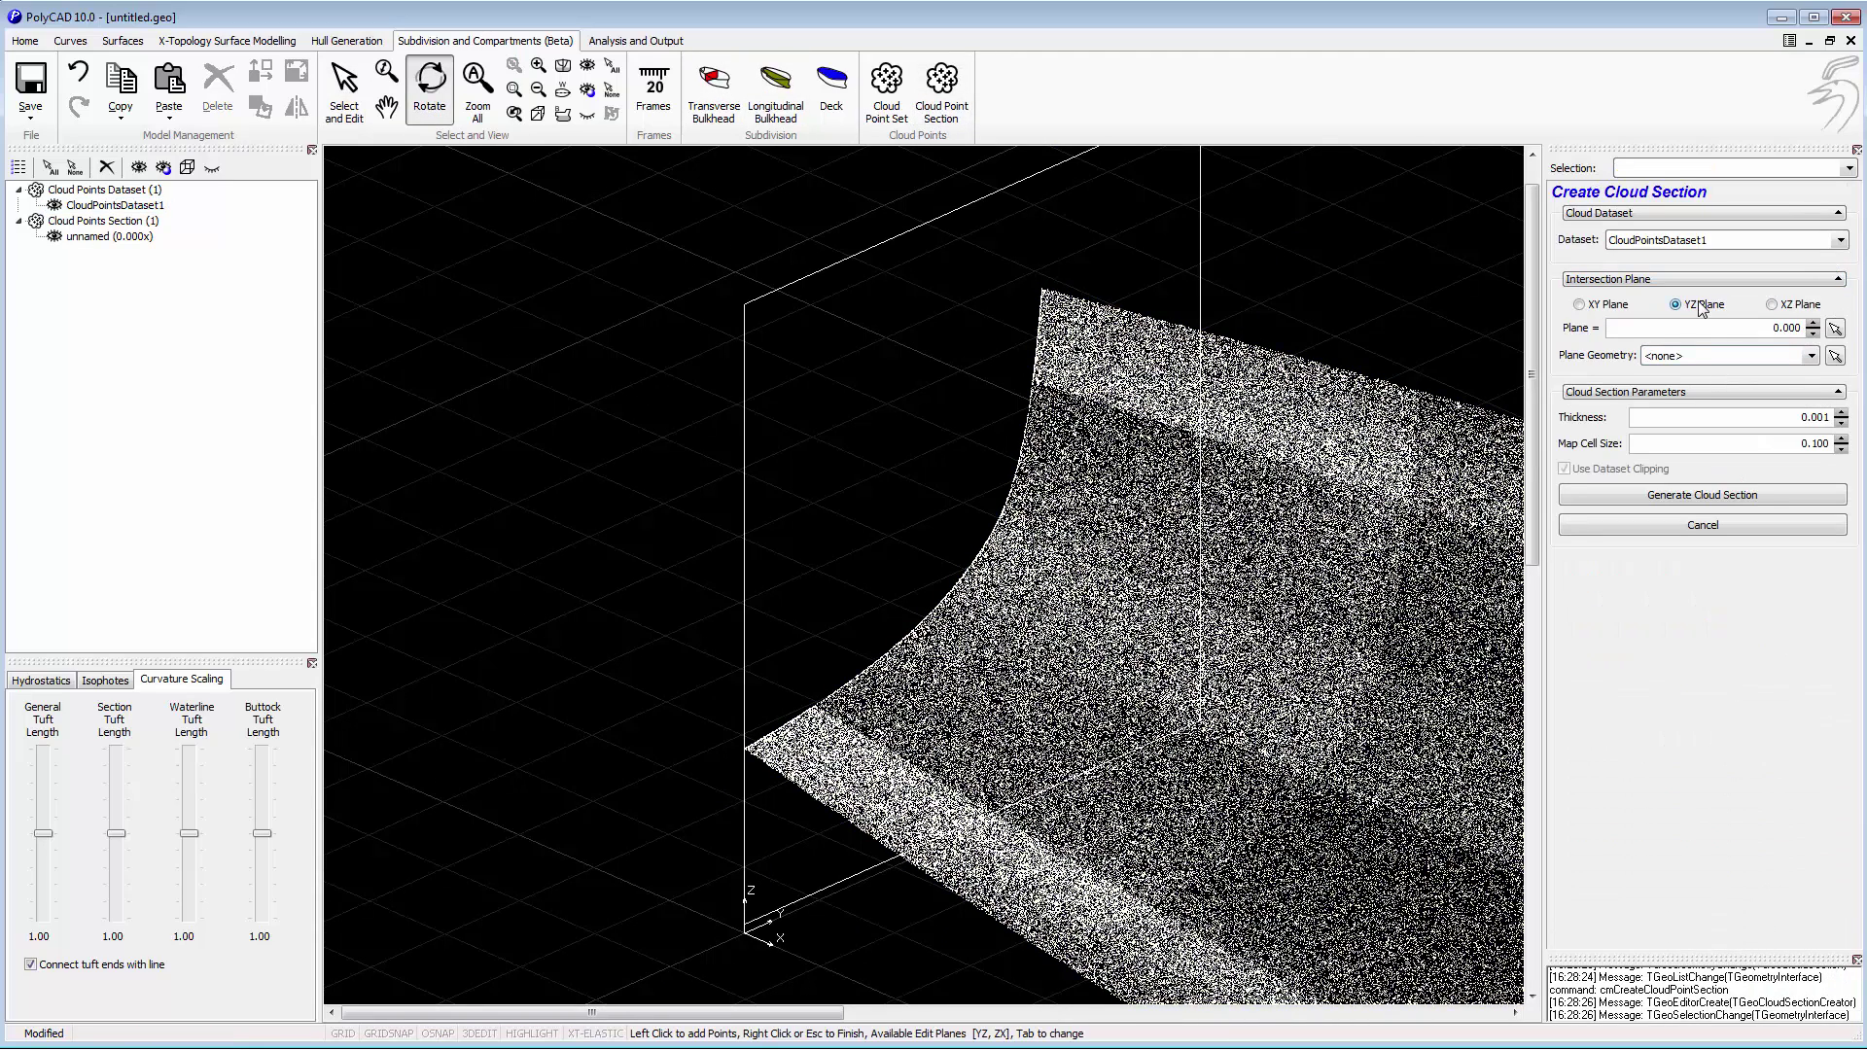
click(1773, 306)
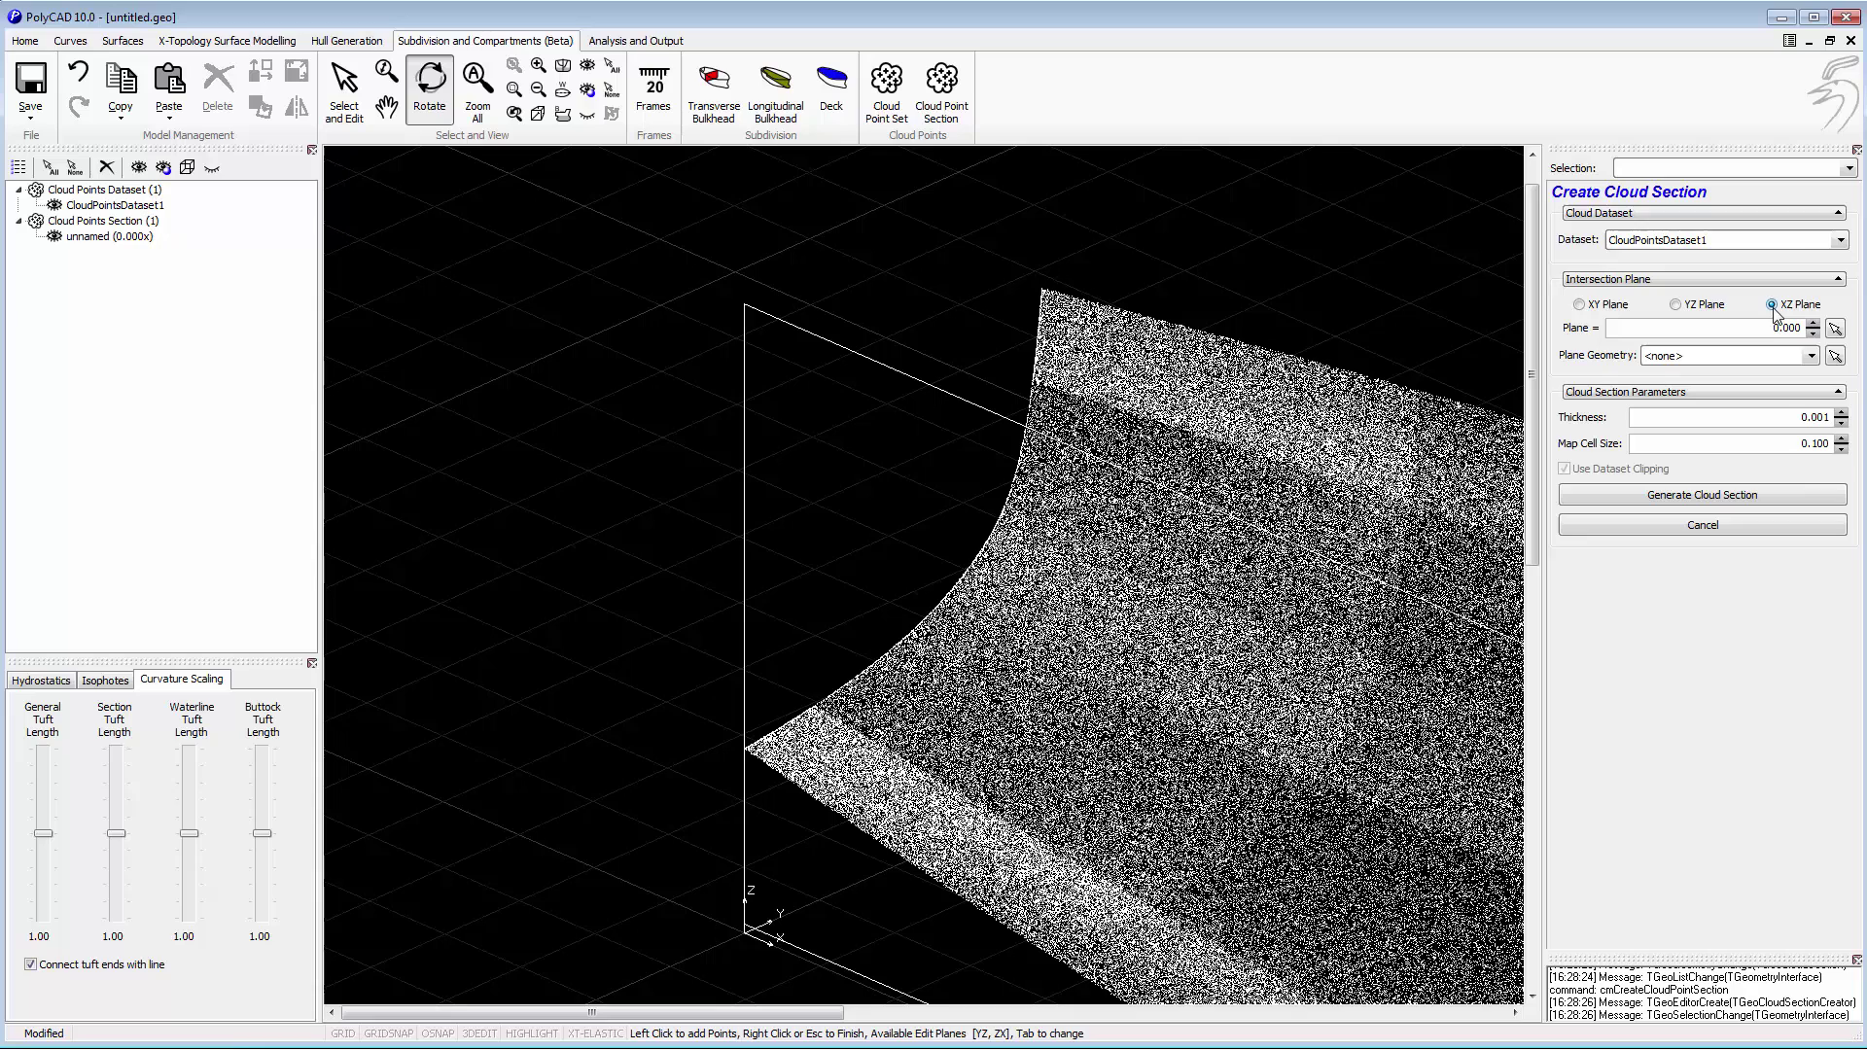
click(1717, 496)
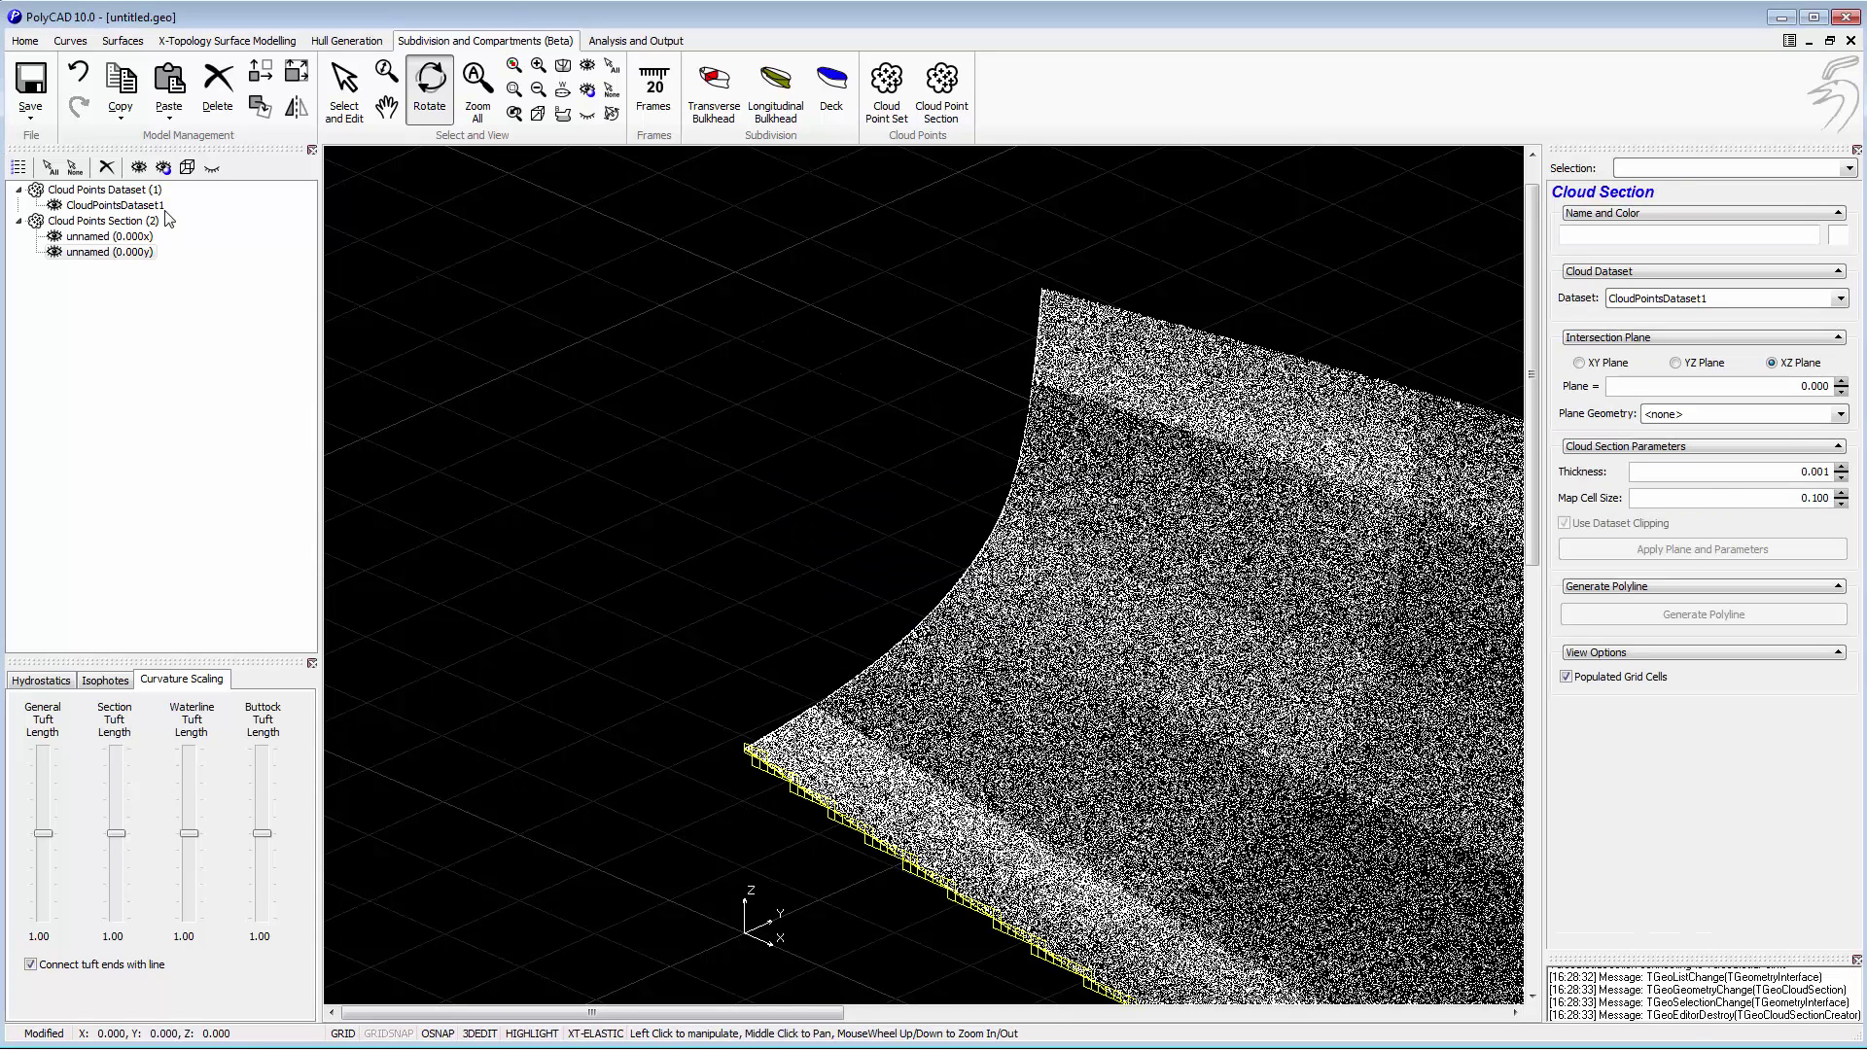
Hide the cloud point dataset to leave the YZ and XZ sections displayed.
scroll(574, 496, up, 5)
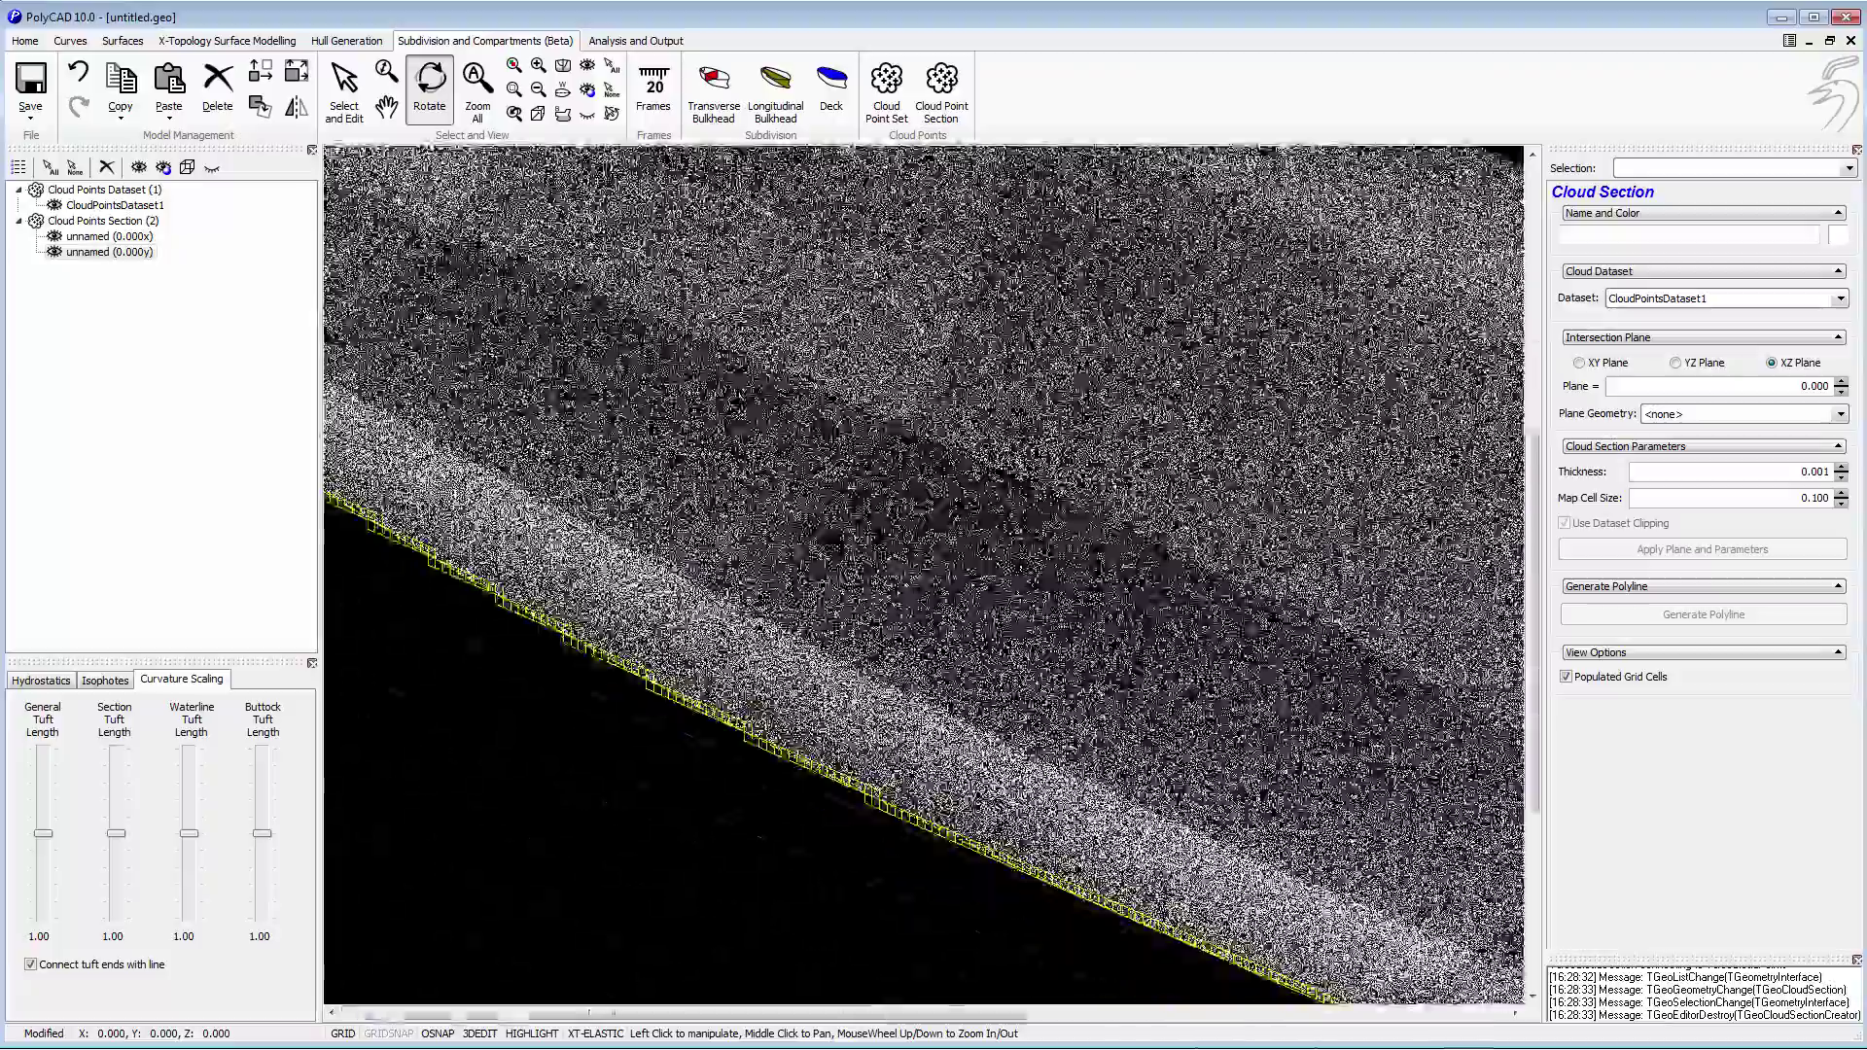
scroll(924, 574, down, 6)
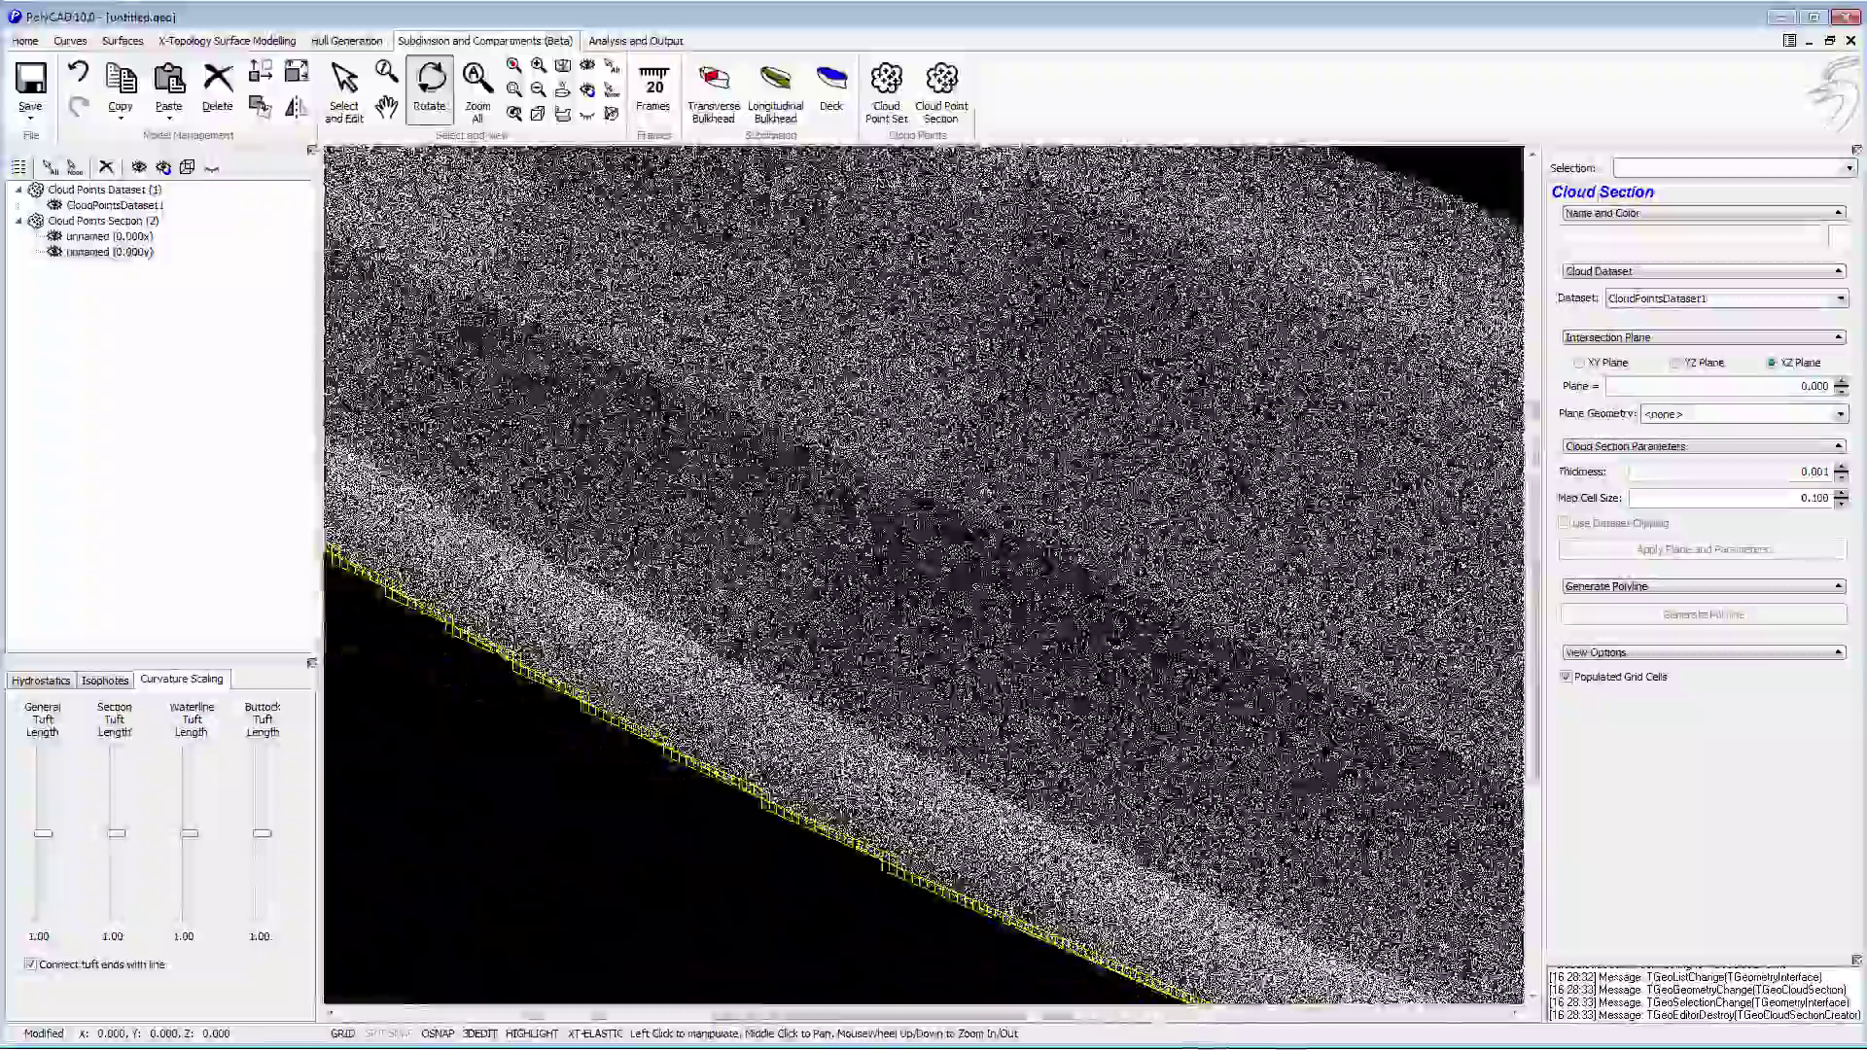
scroll(912, 914, up, 3)
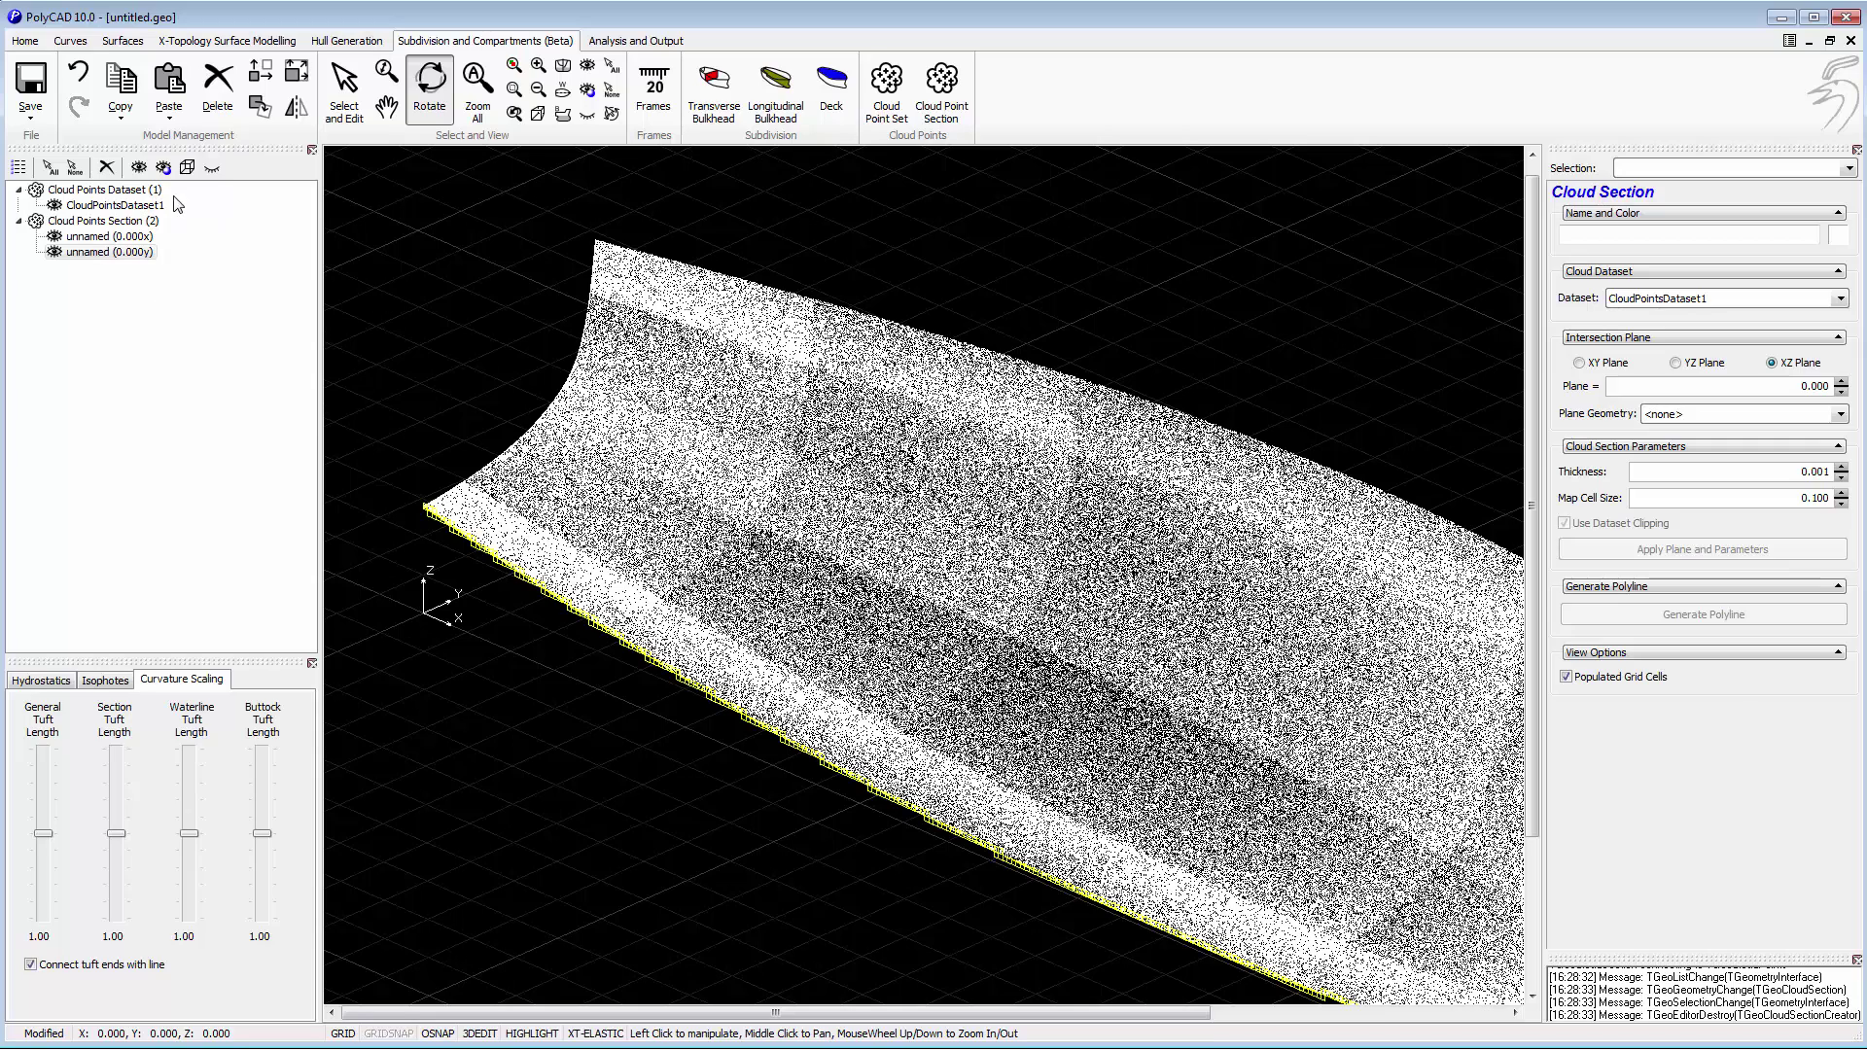
click(152, 205)
click(213, 170)
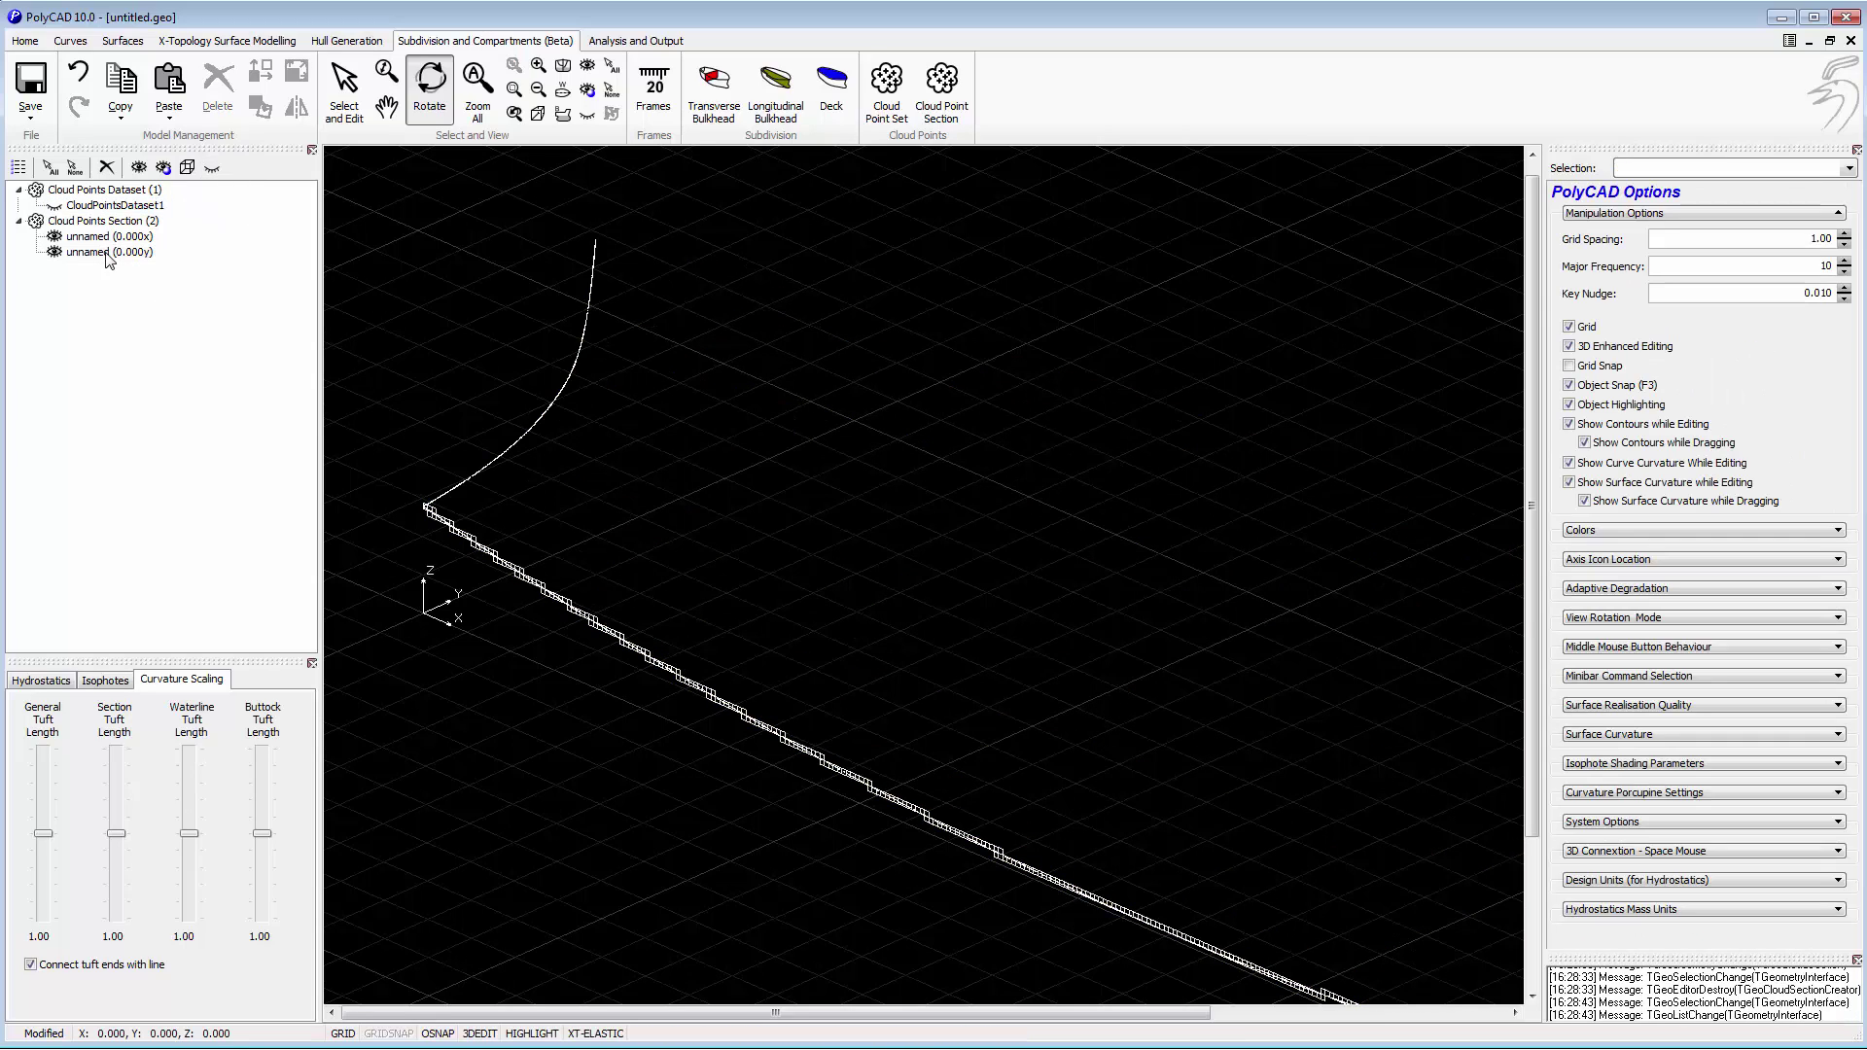
Turn off the populated grid cells display for the XZ-plane section.
click(107, 253)
scroll(814, 337, up, 3)
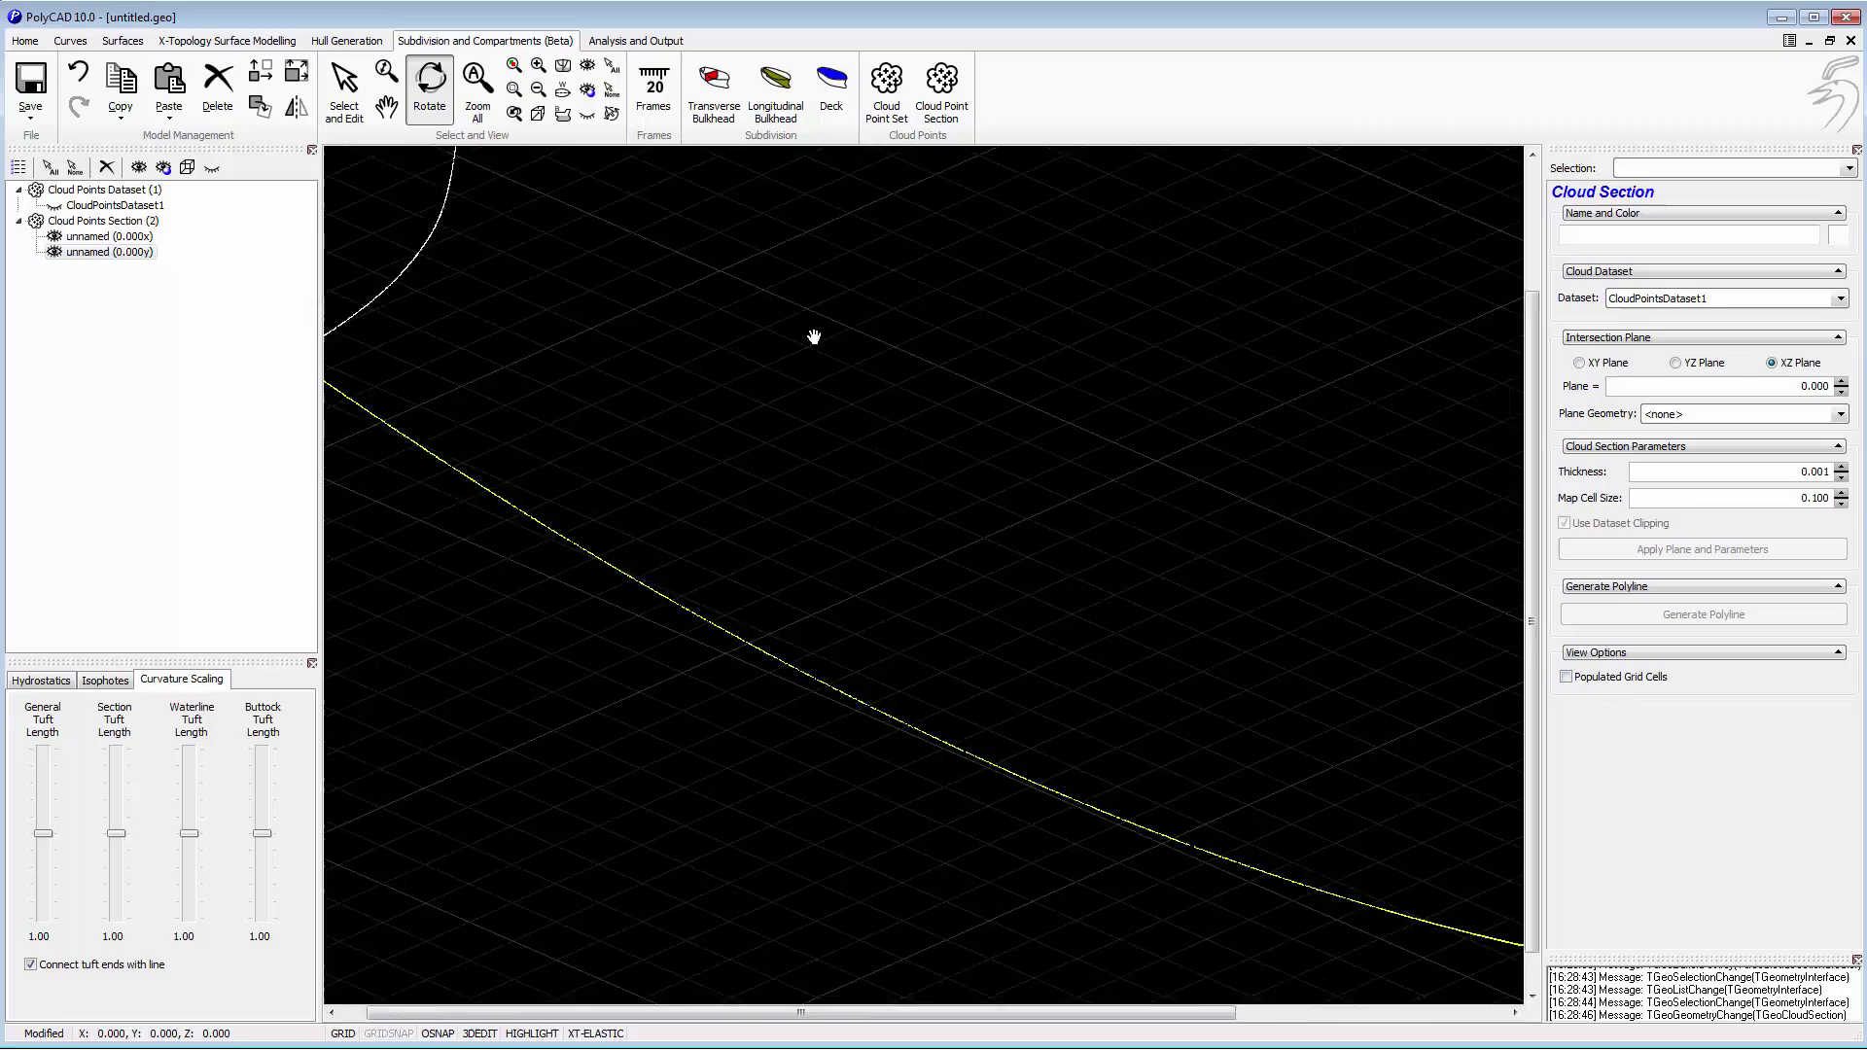
middle_drag(814, 338, 1009, 554)
scroll(1114, 534, down, 3)
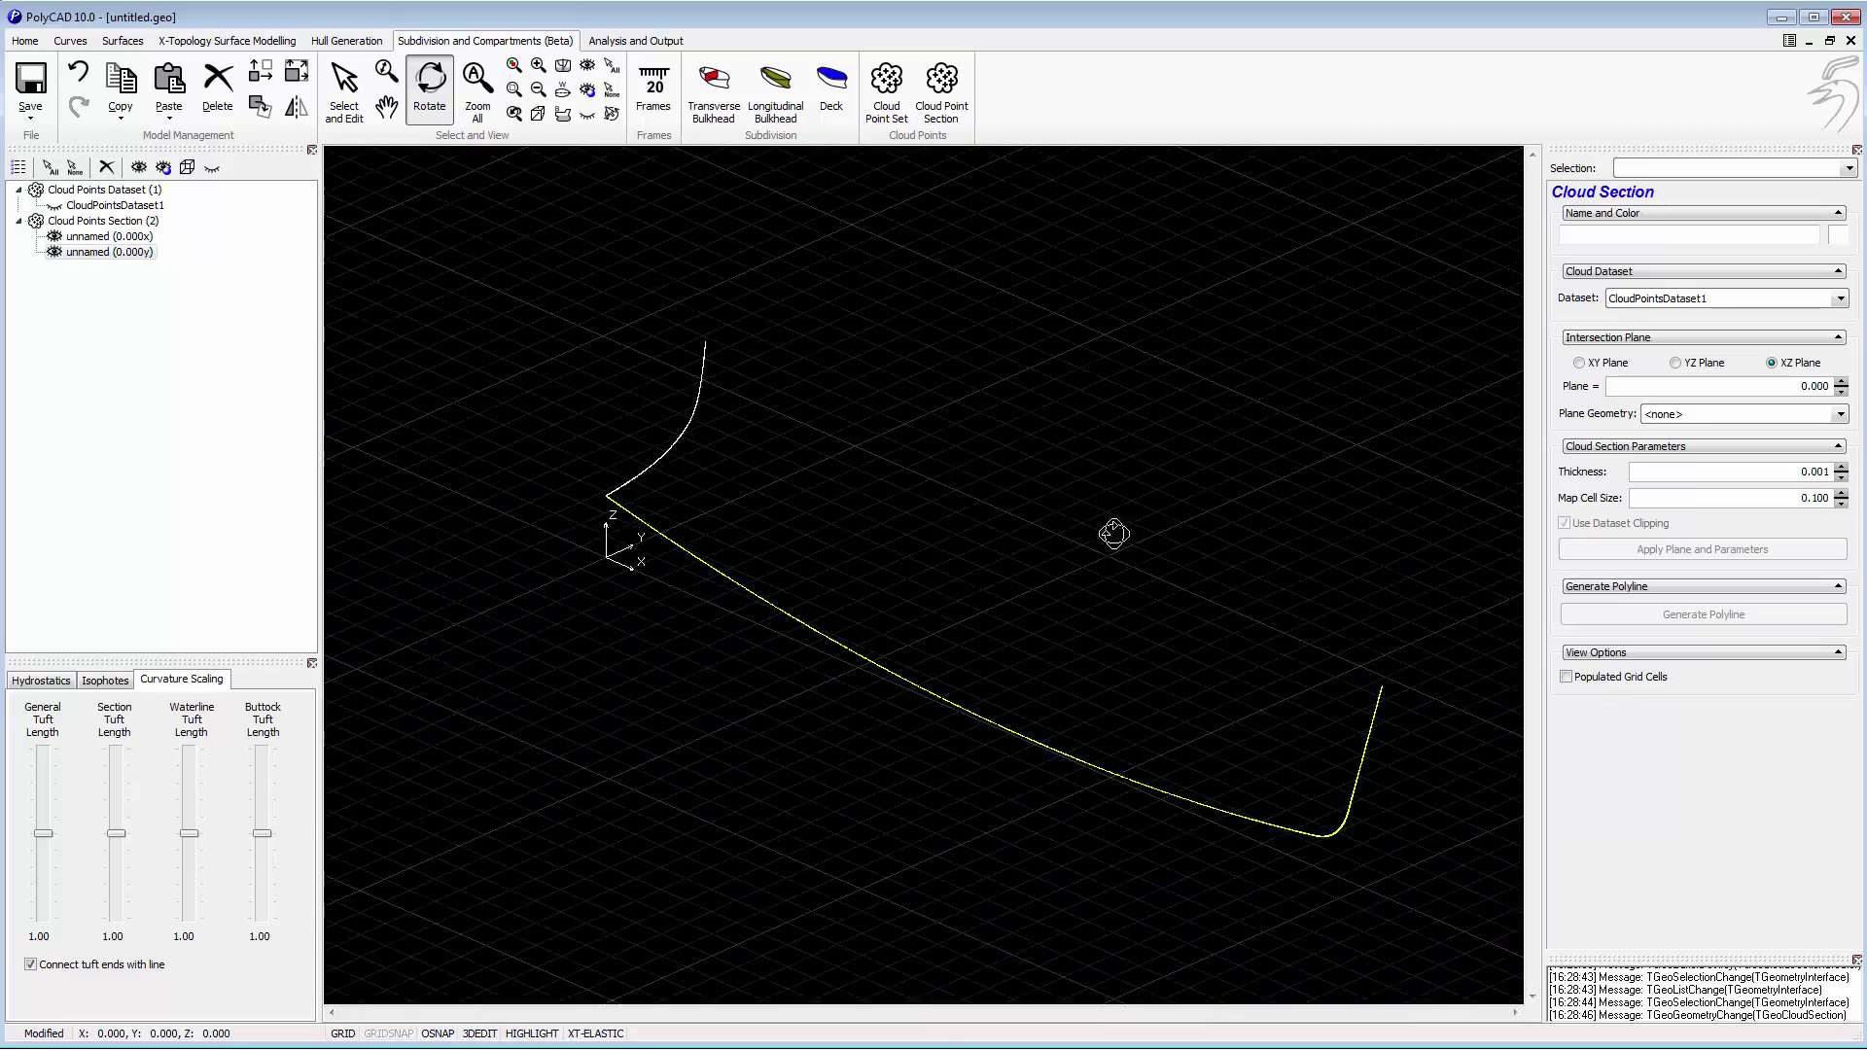
middle_drag(1114, 534, 1008, 491)
drag(993, 531, 1003, 527)
Start a move of the YZ-plane section with an X translation of 1.00.
click(346, 92)
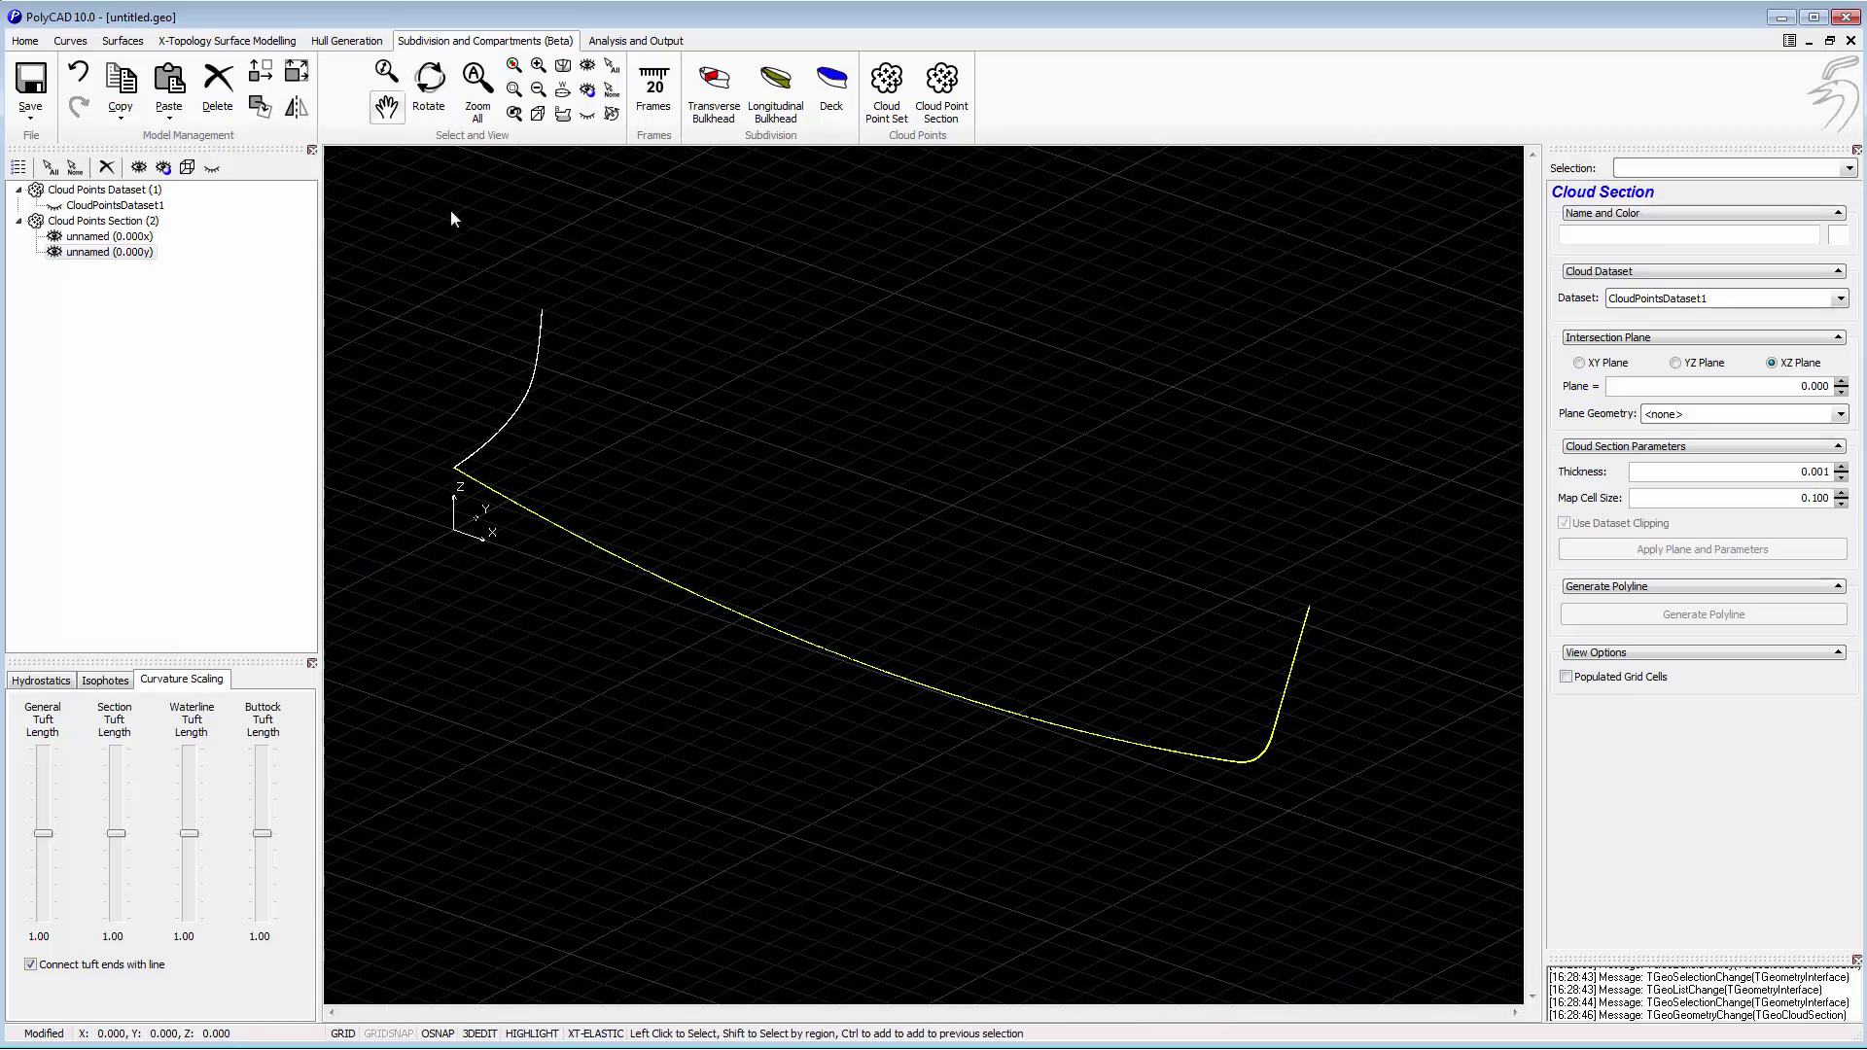
click(544, 347)
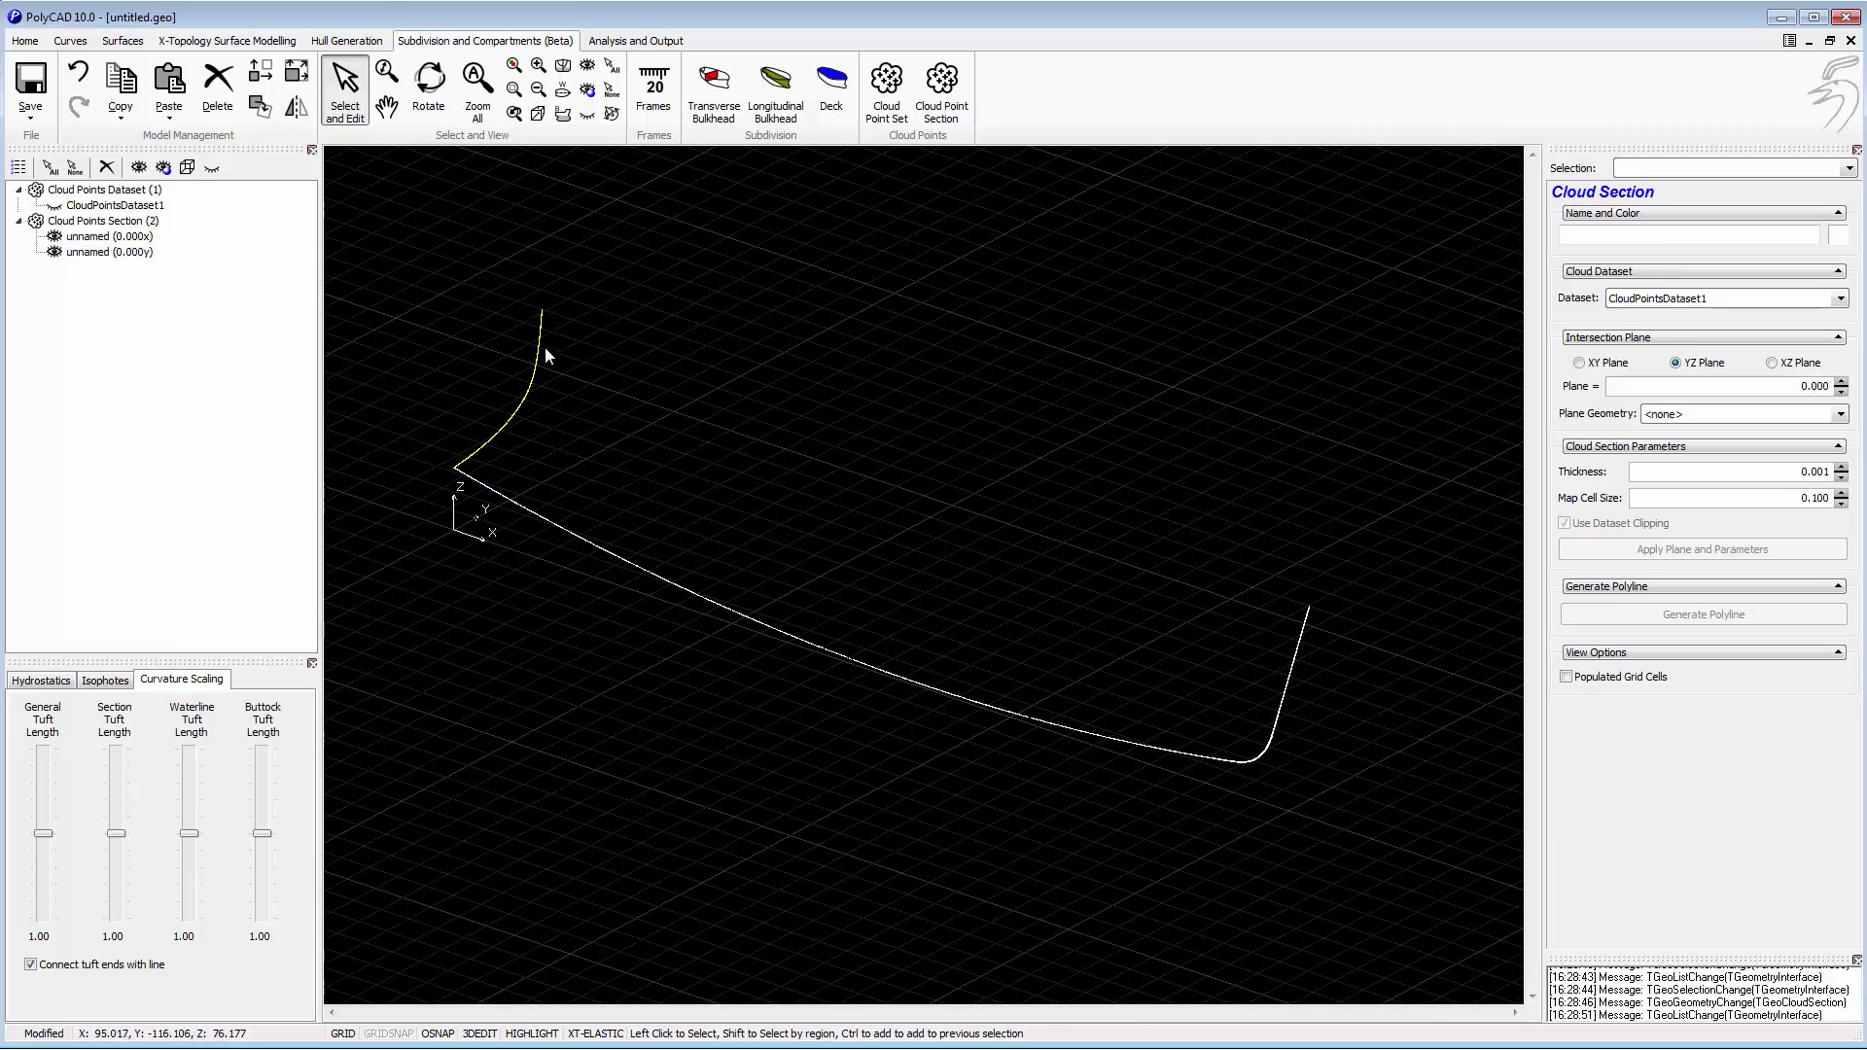
click(304, 78)
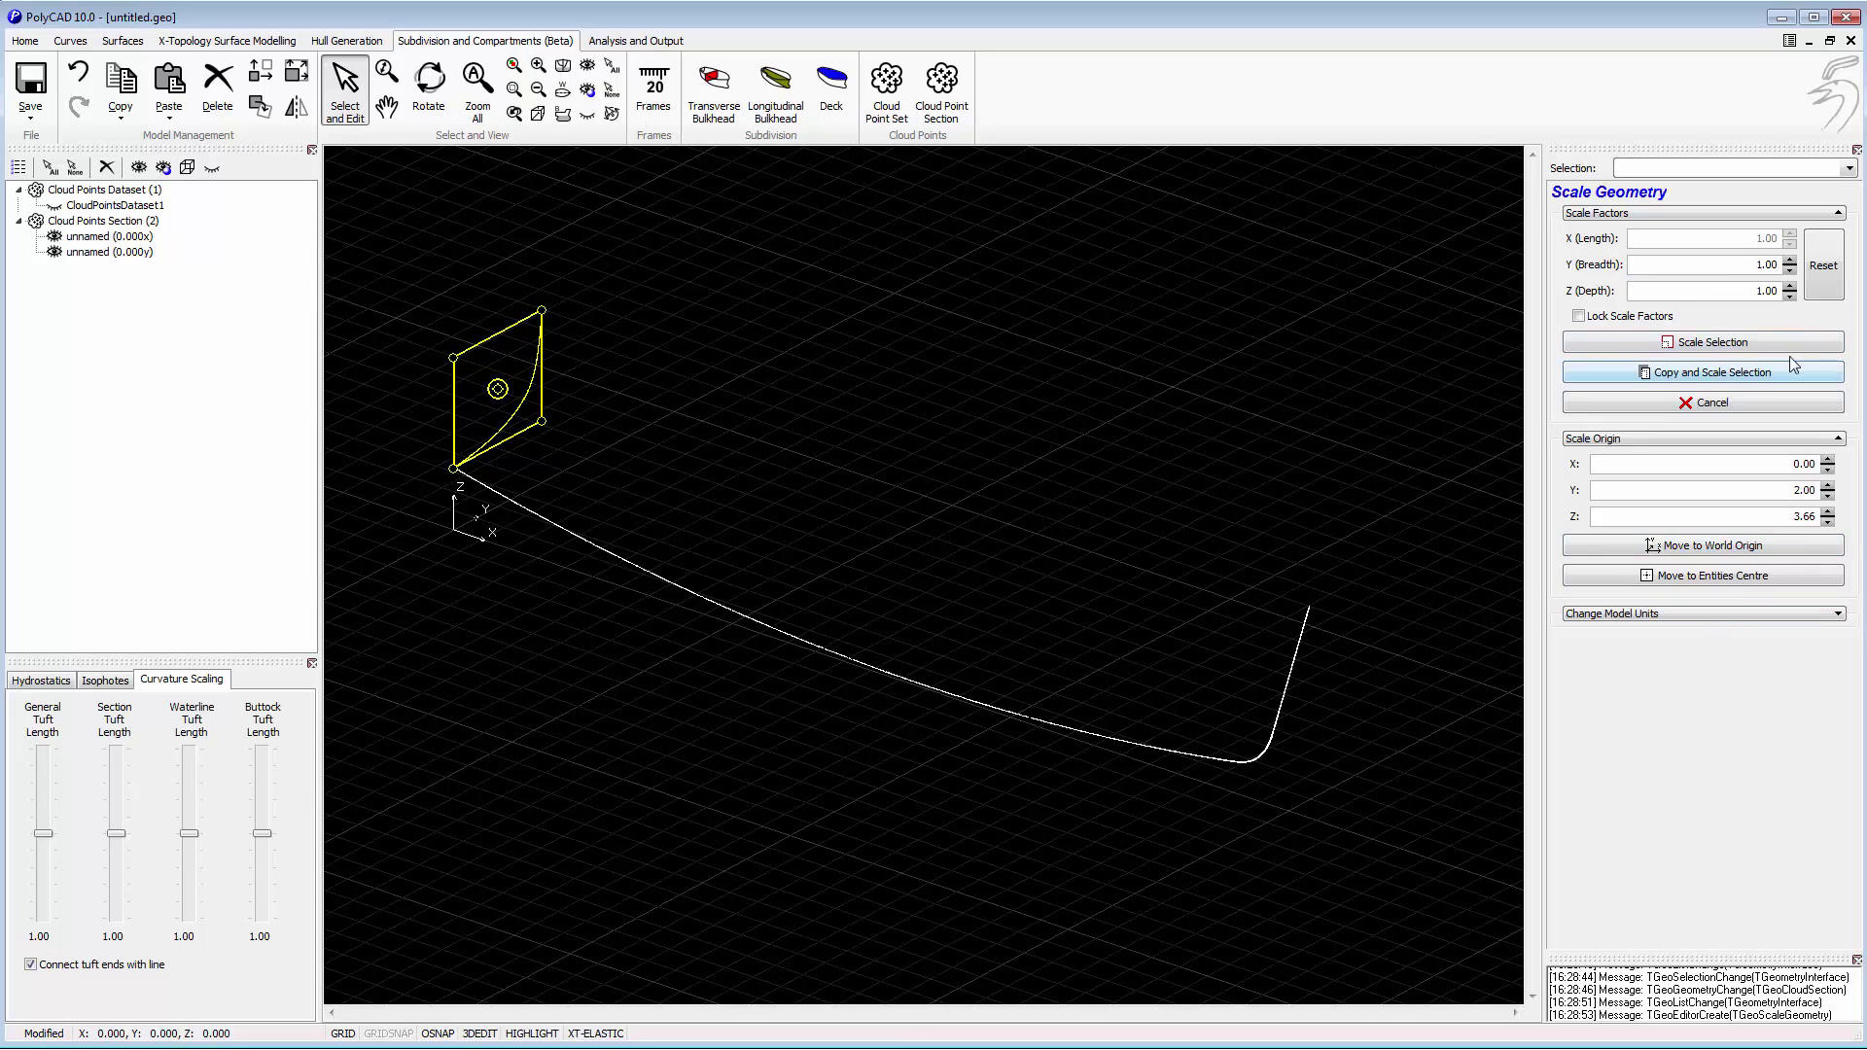
click(1712, 402)
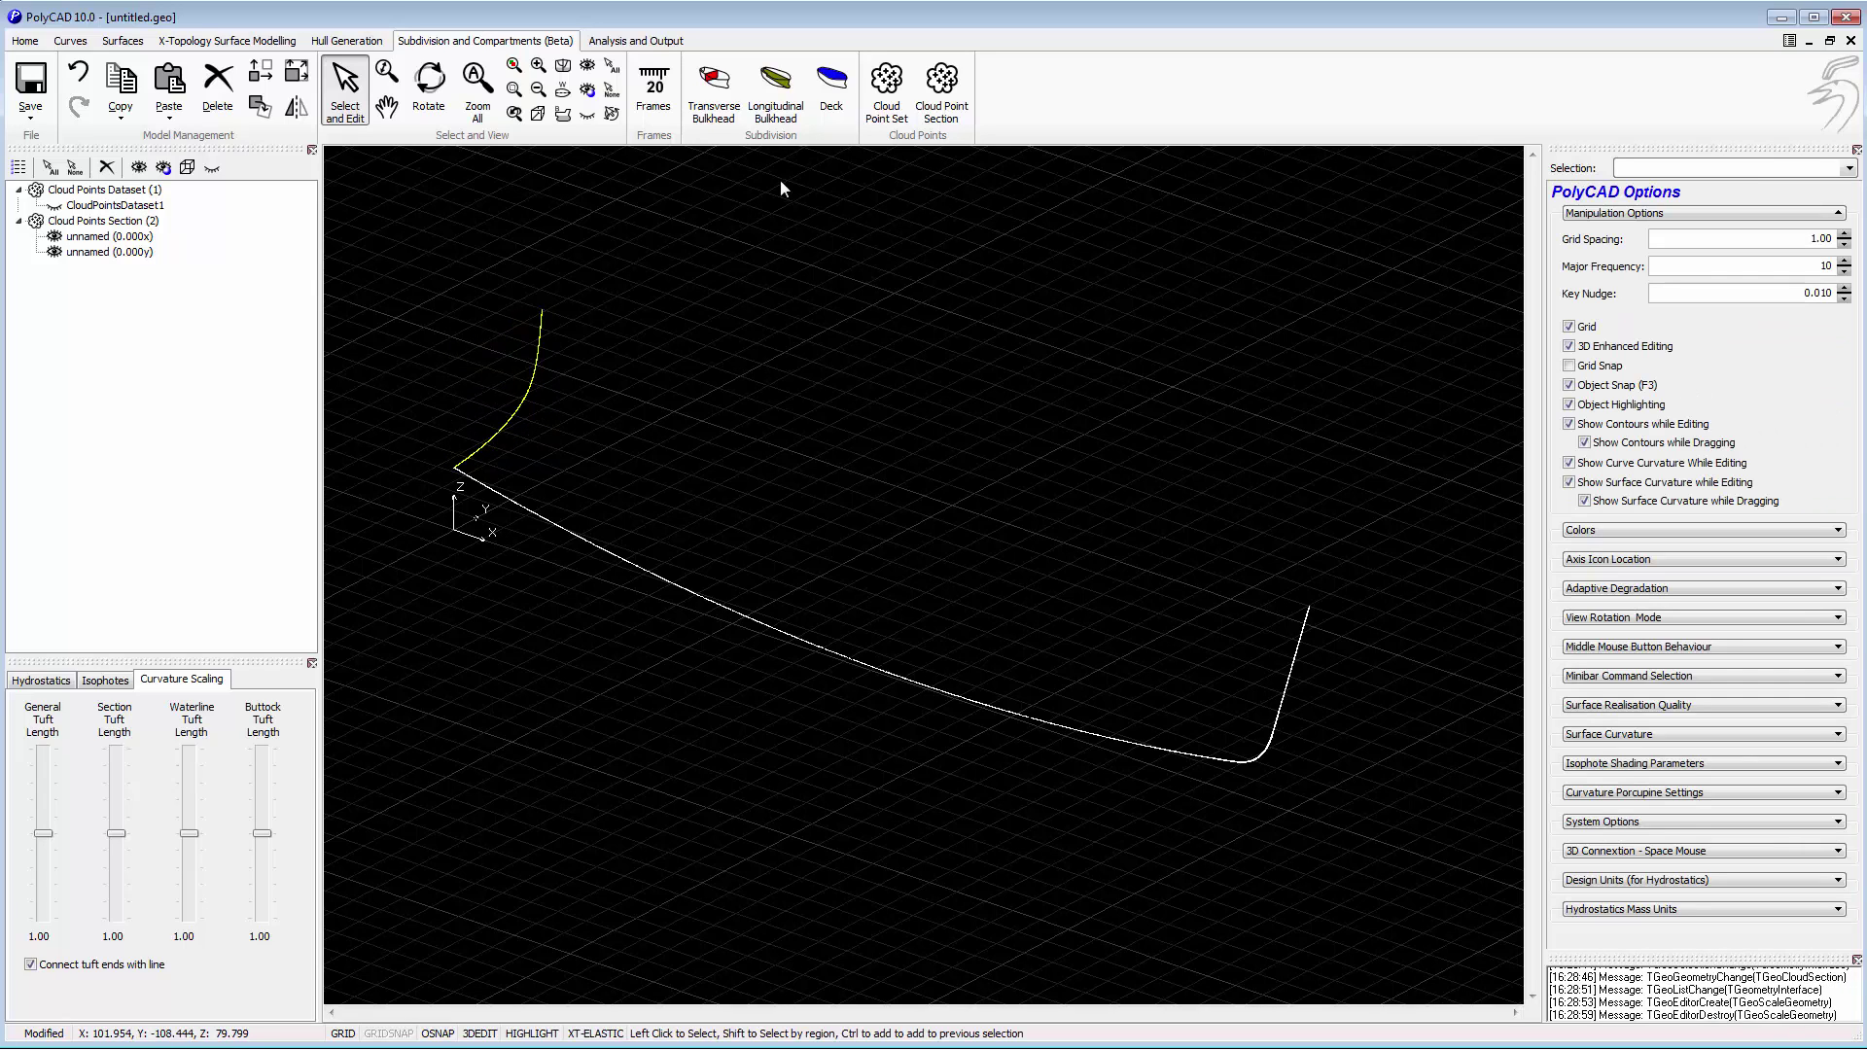
click(262, 76)
click(1720, 239)
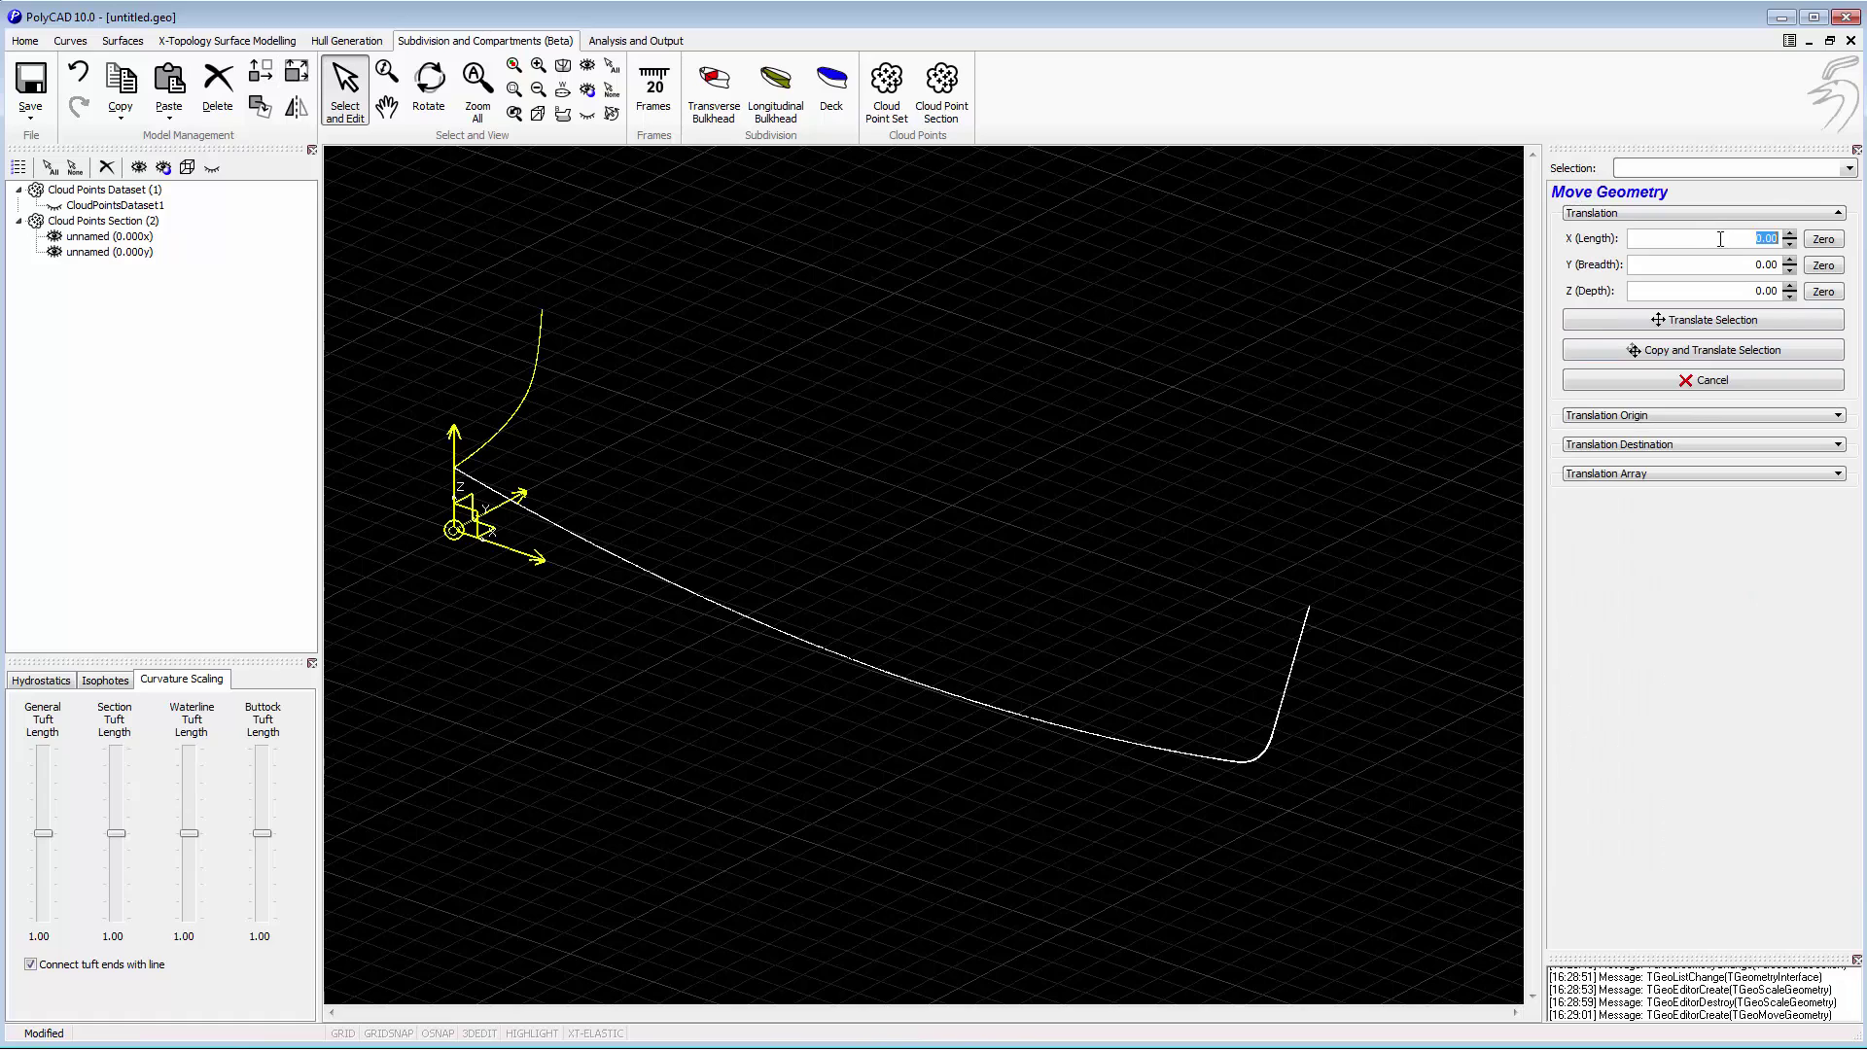
text(30)
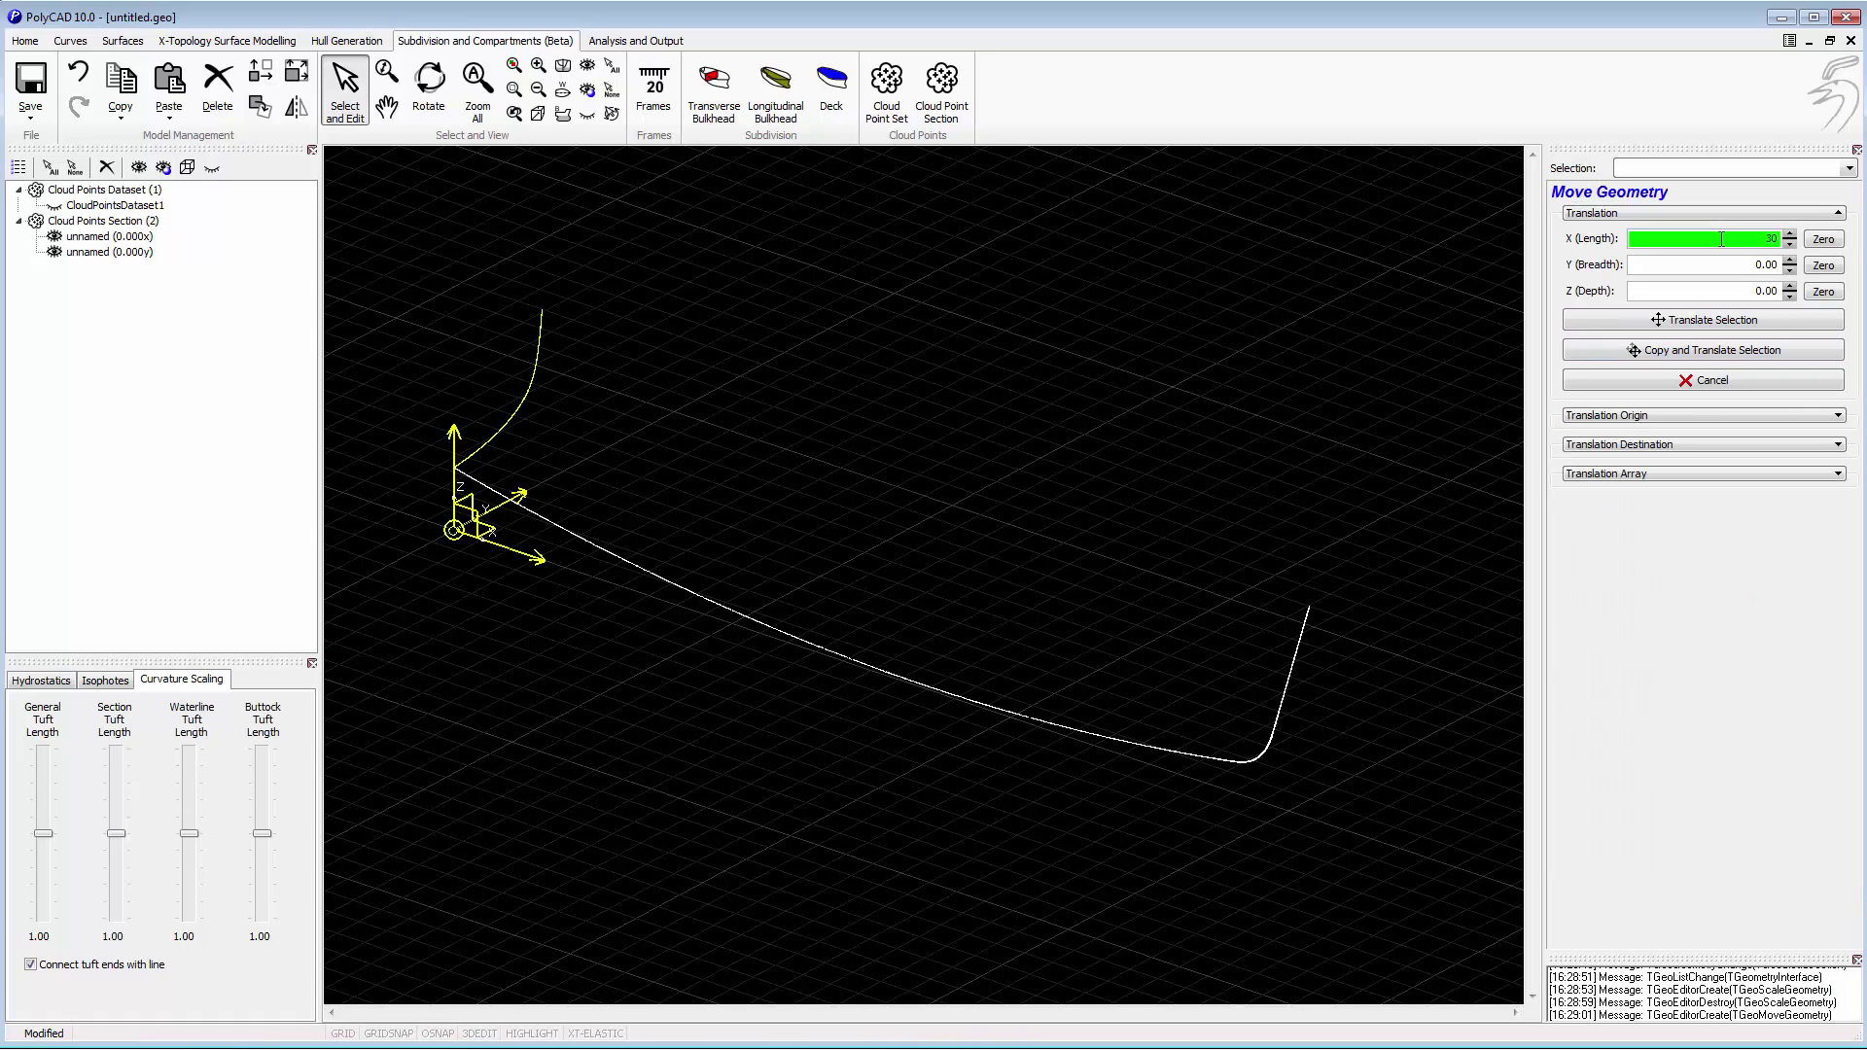
key(Return)
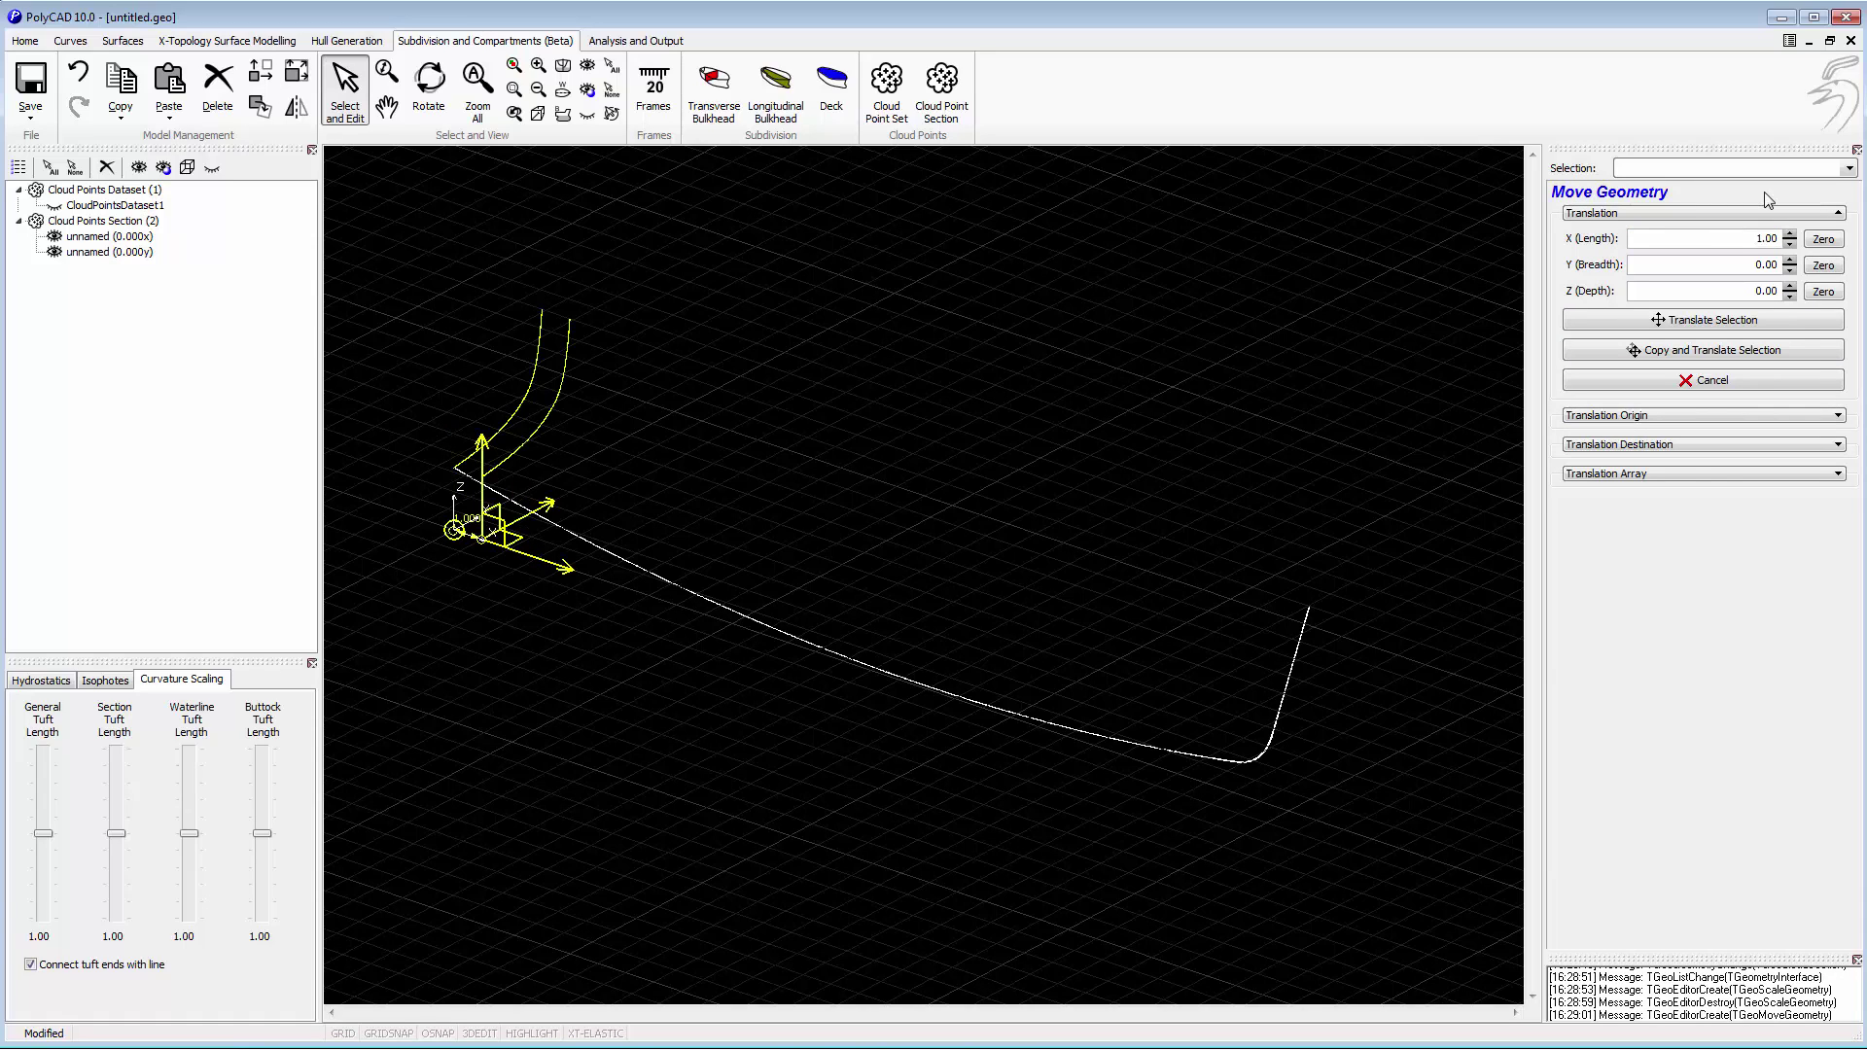
Array the YZ-plane section along the hull length with array translation enabled and 30 repeats.
click(1693, 474)
click(1614, 493)
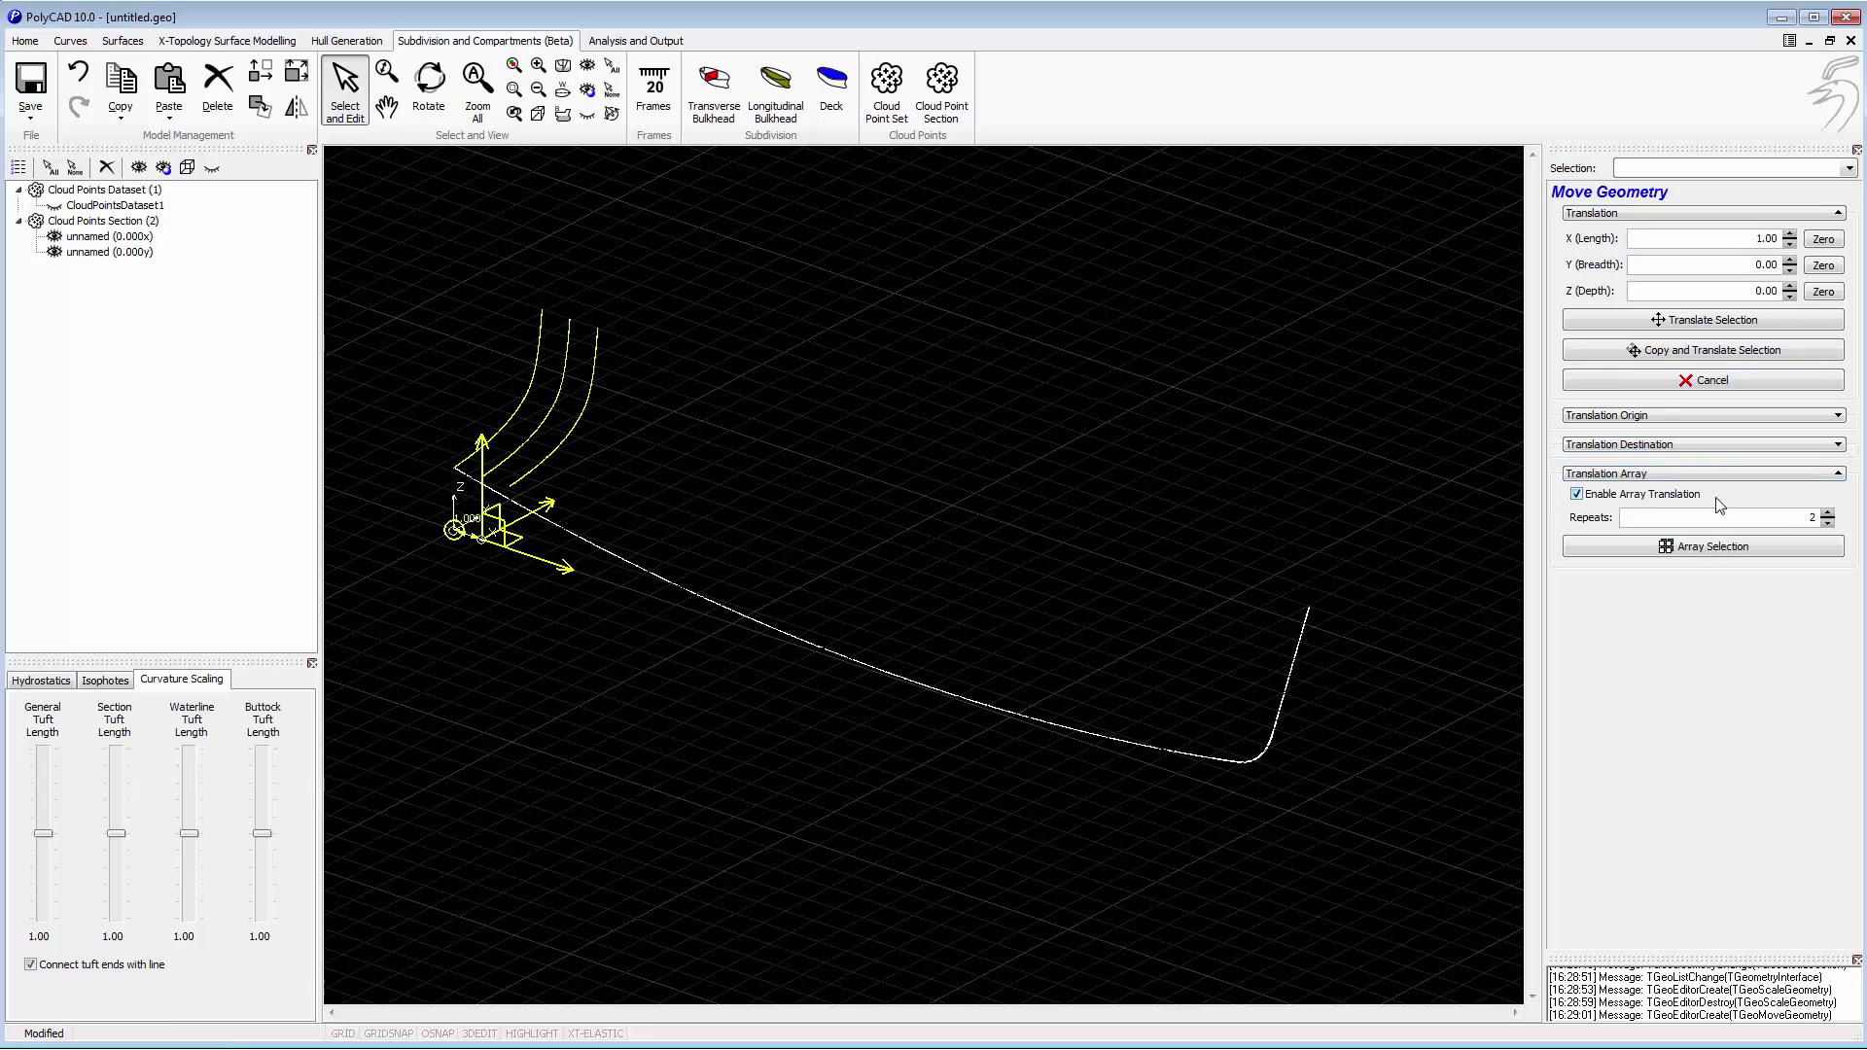
click(1828, 512)
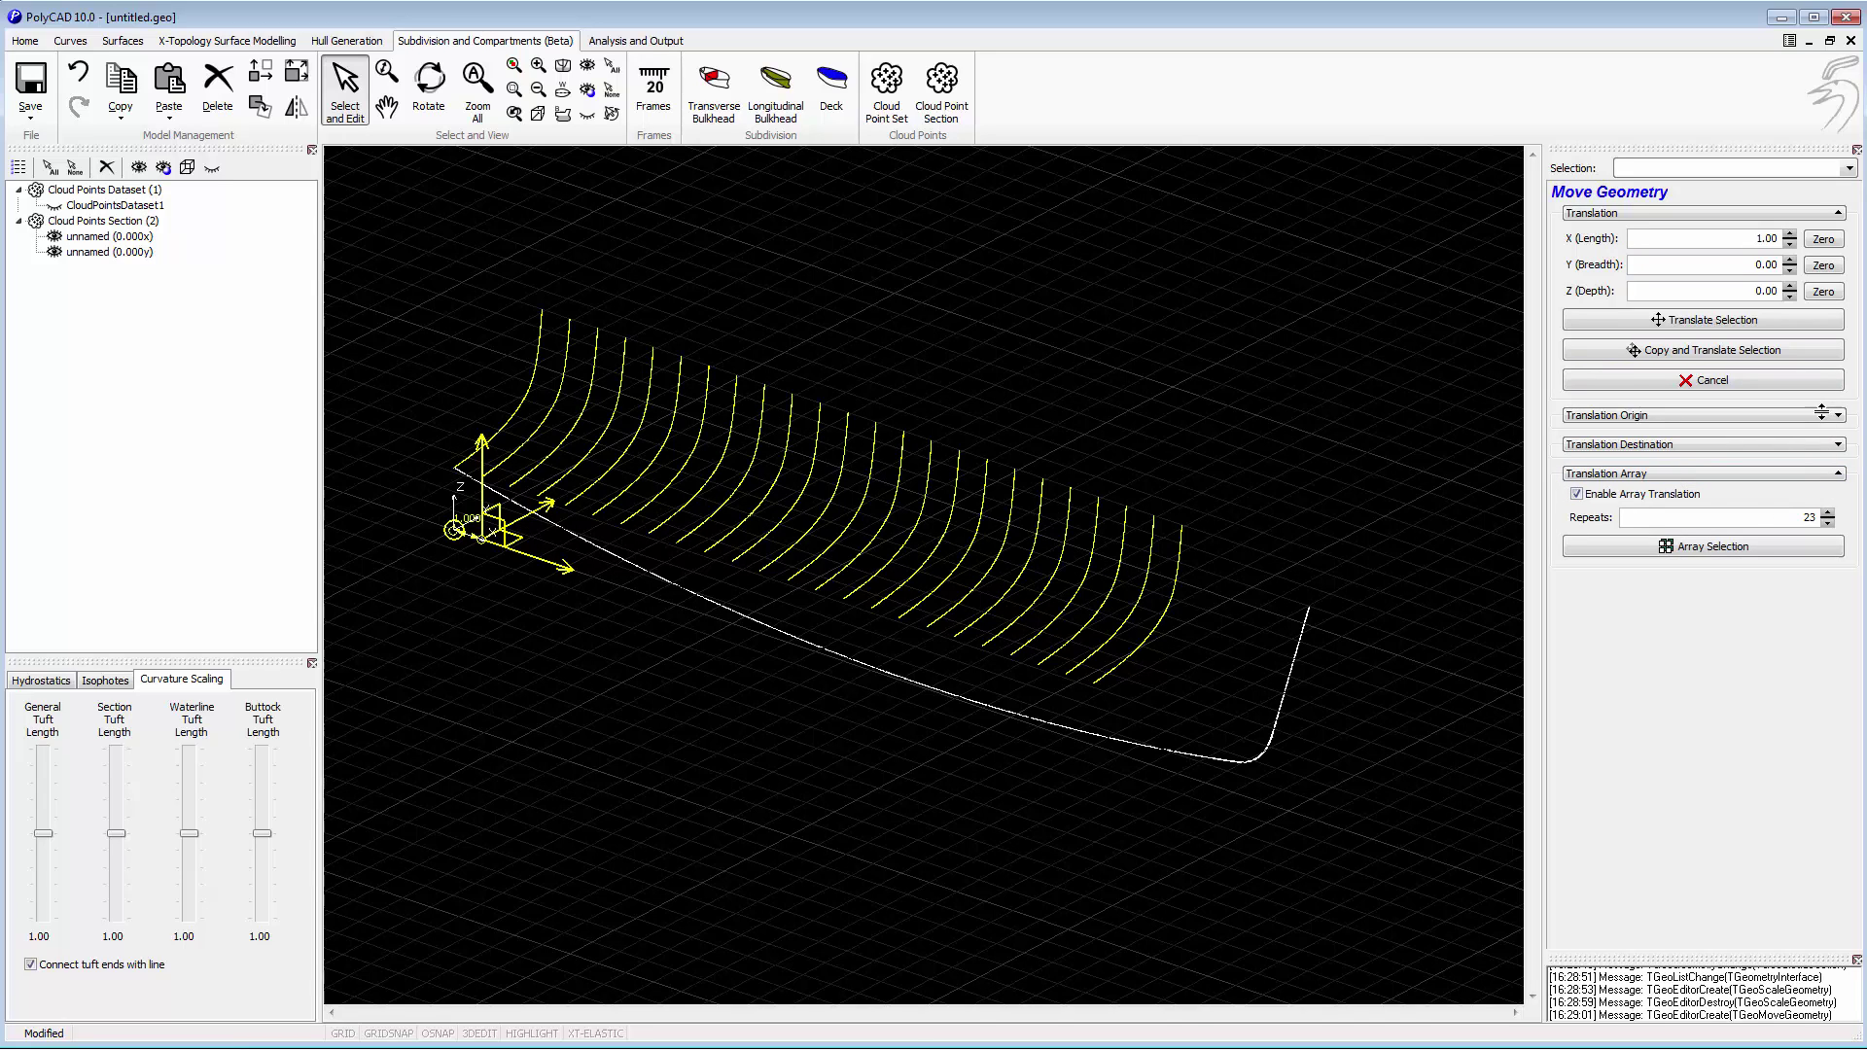
drag(1819, 393, 1818, 385)
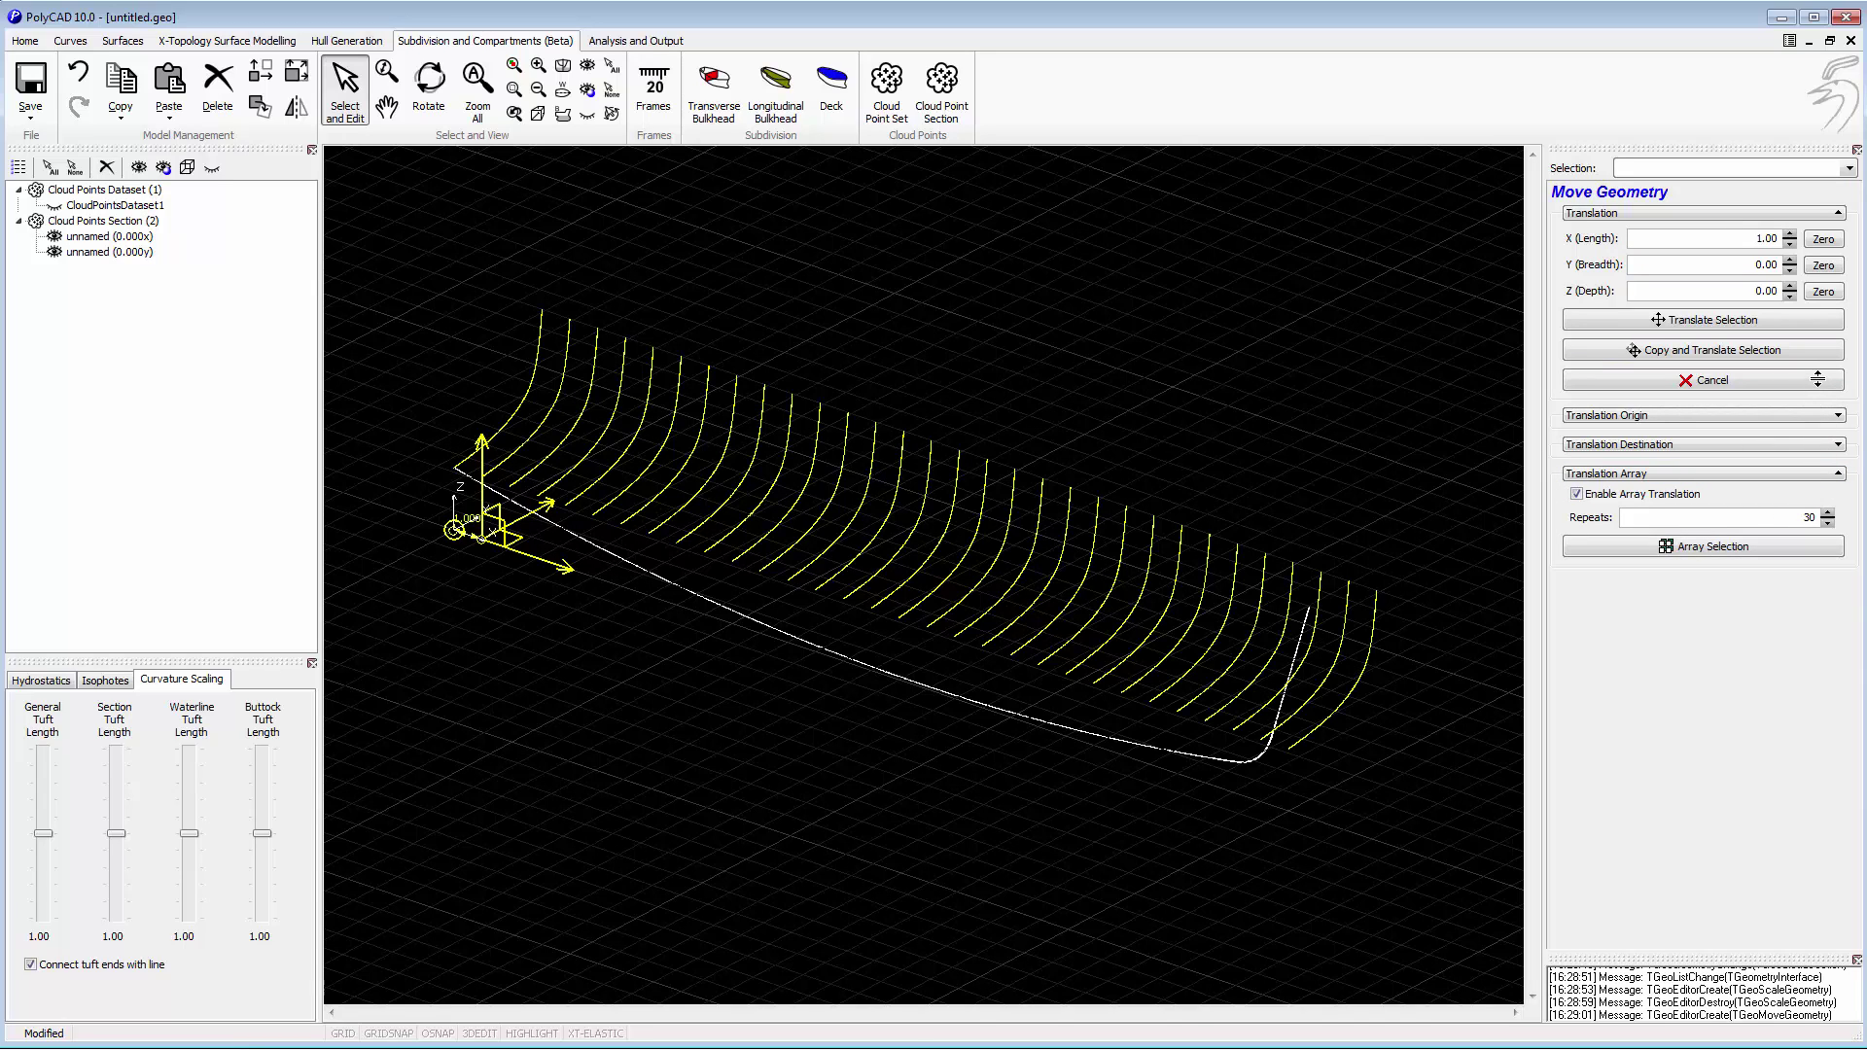
click(1714, 551)
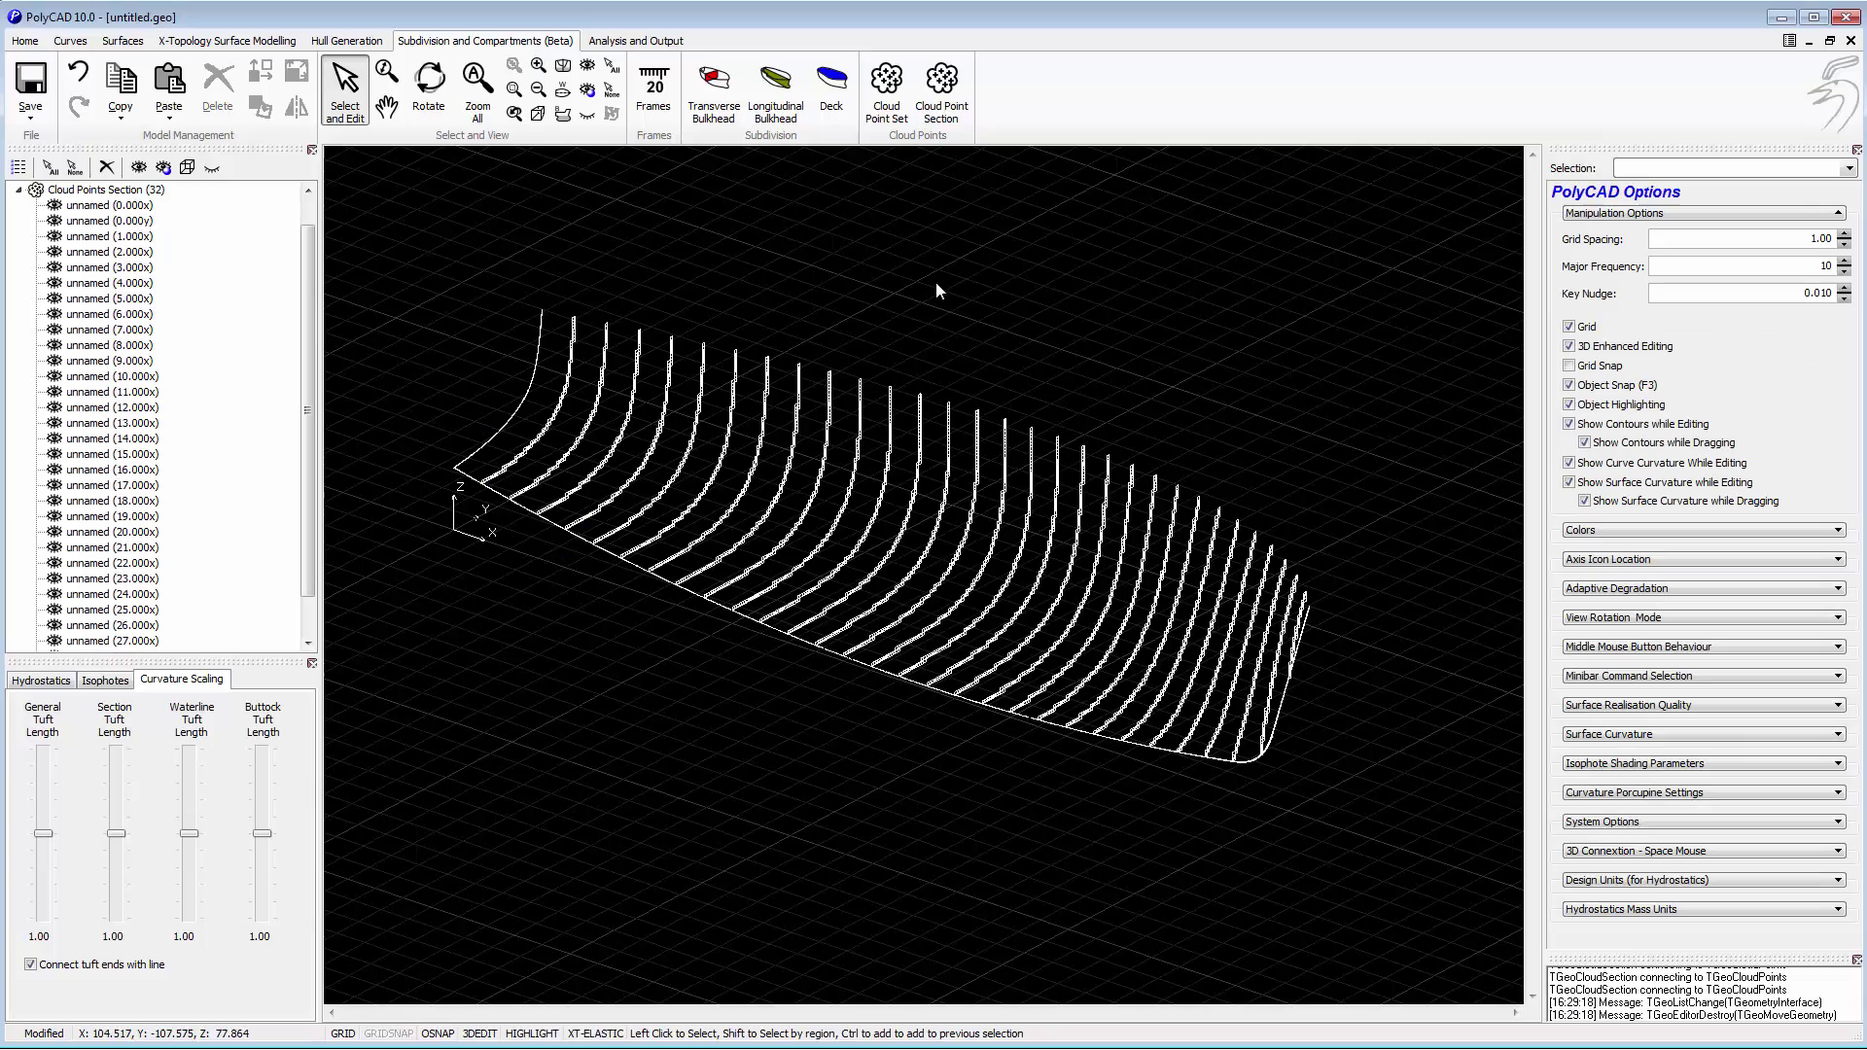
Select all cloud point sections and turn off their populated grid cells display.
click(429, 89)
drag(924, 415, 837, 396)
click(149, 191)
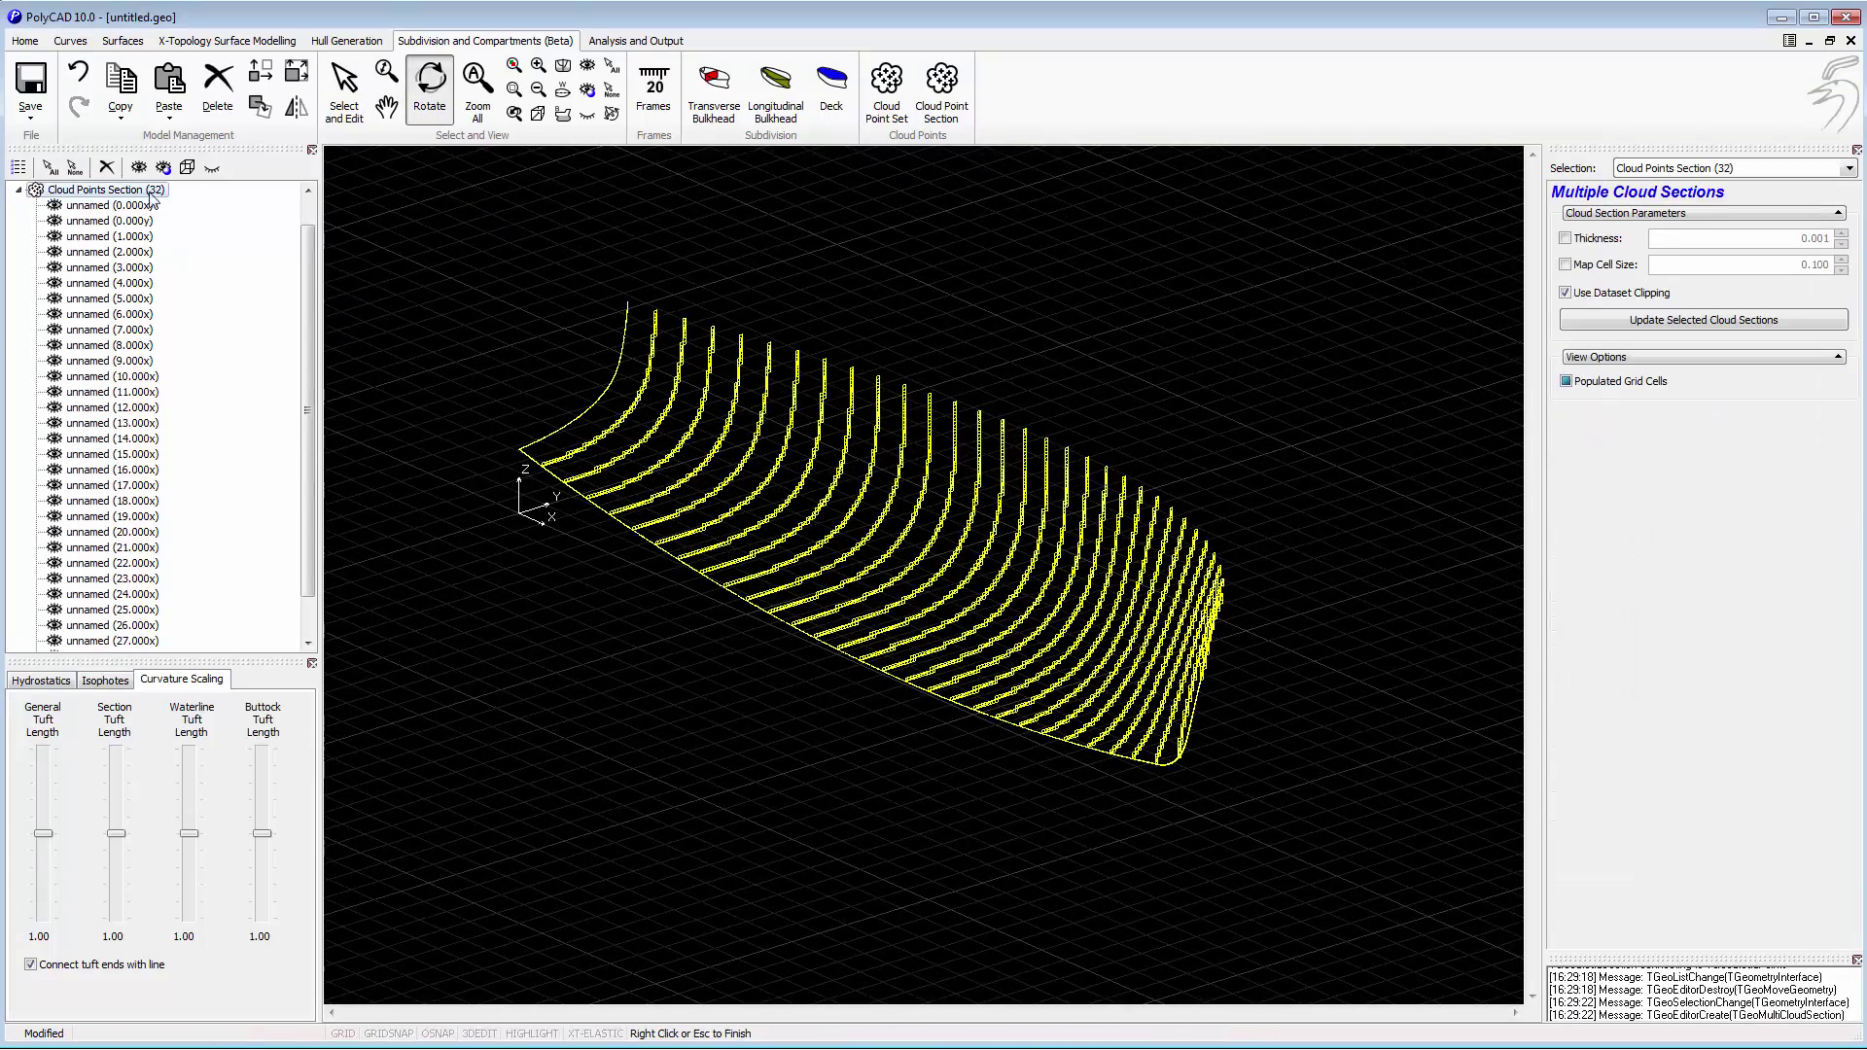
click(1564, 382)
click(1565, 381)
mouse_move(966, 414)
mouse_down()
mouse_move(1222, 518)
mouse_move(792, 367)
mouse_move(1067, 421)
mouse_move(987, 418)
mouse_up()
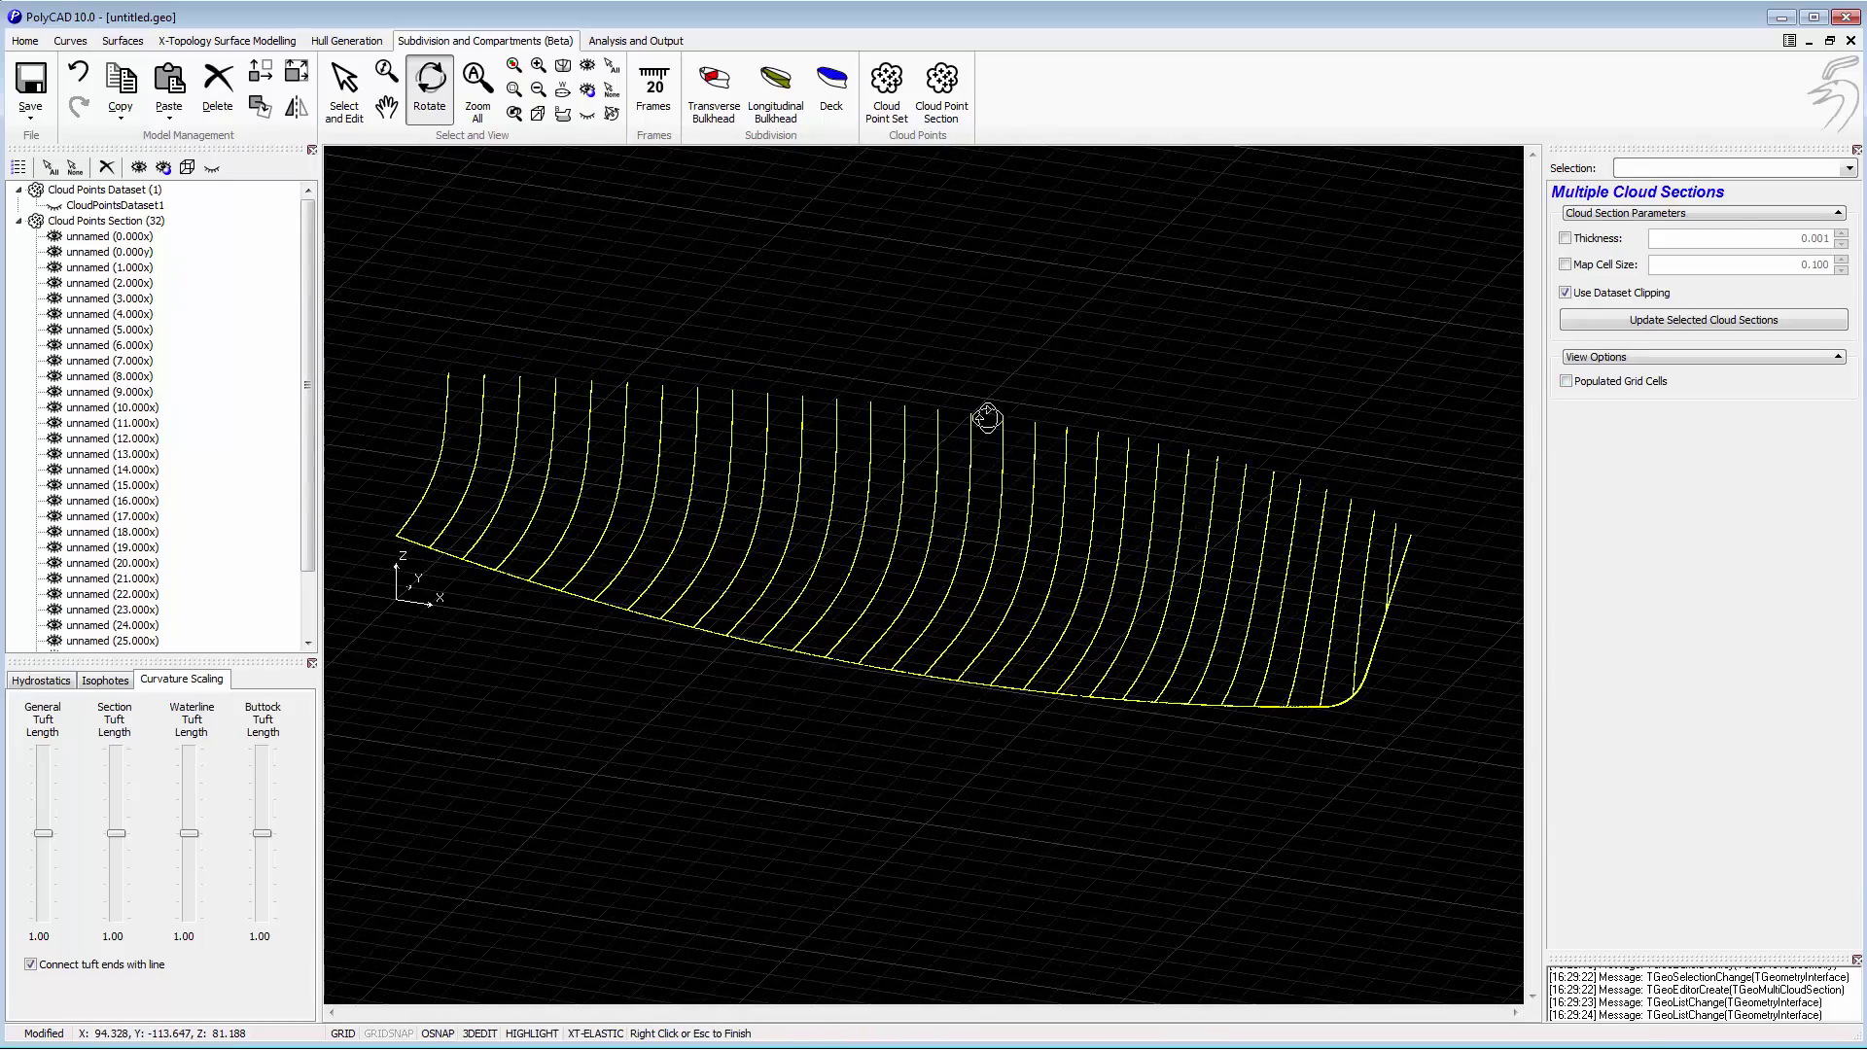
In the profile view, start a freely defined X-Topology curve snapped to the aft end of the centreline section.
click(565, 123)
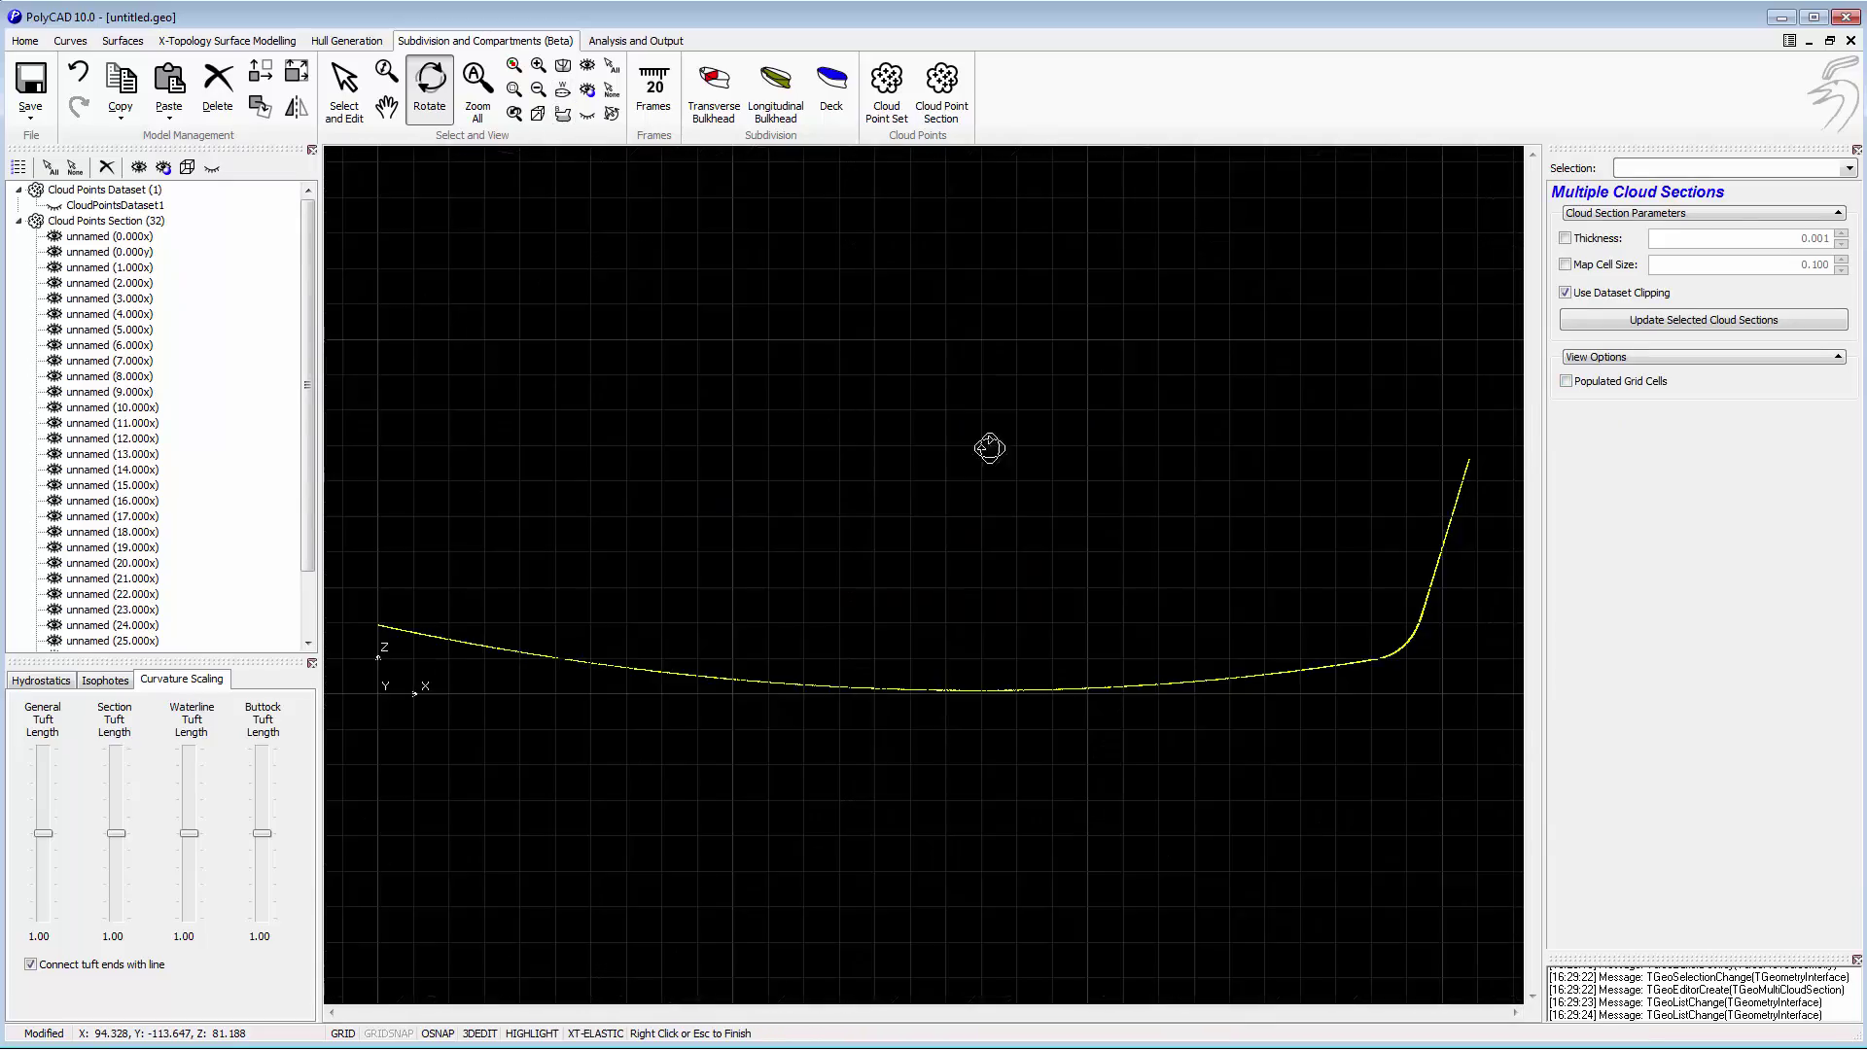
middle_drag(1184, 447, 888, 388)
scroll(975, 450, up, 5)
scroll(936, 421, down, 5)
drag(836, 405, 1134, 479)
middle_drag(496, 410, 655, 291)
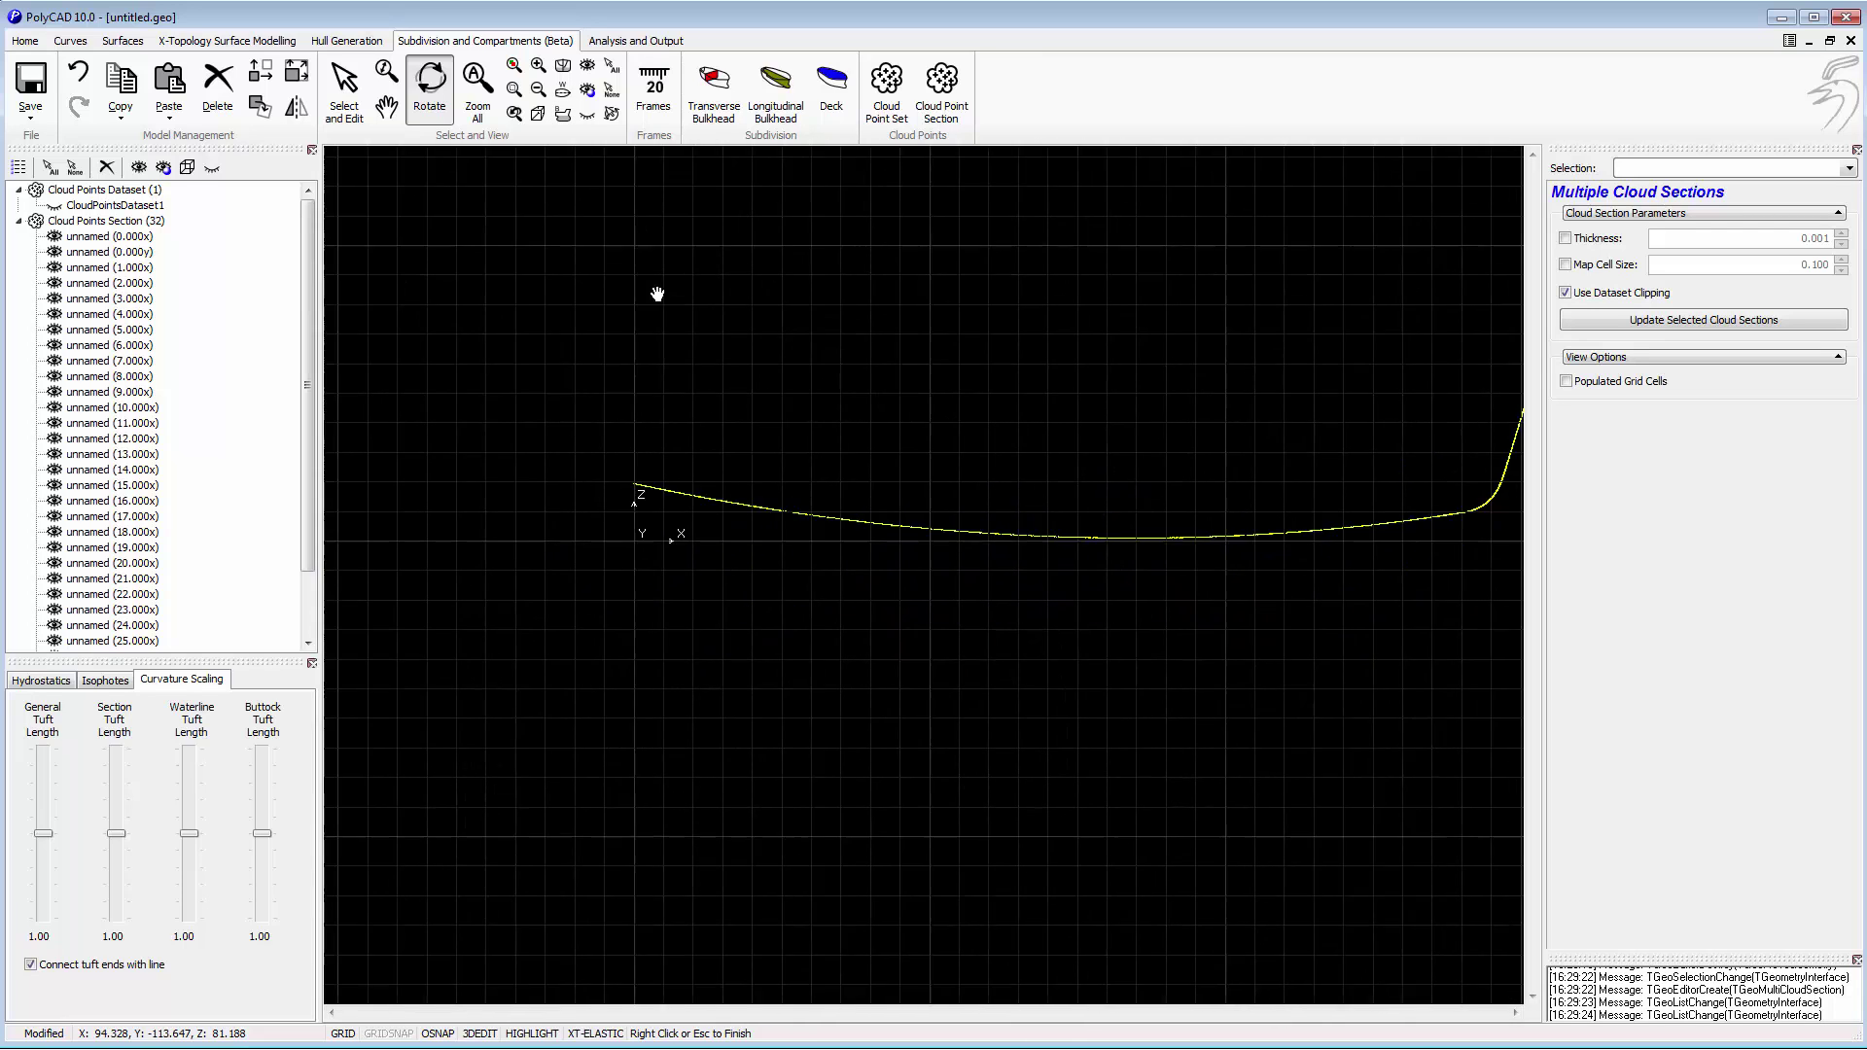
scroll(671, 379, up, 9)
middle_drag(783, 506, 759, 387)
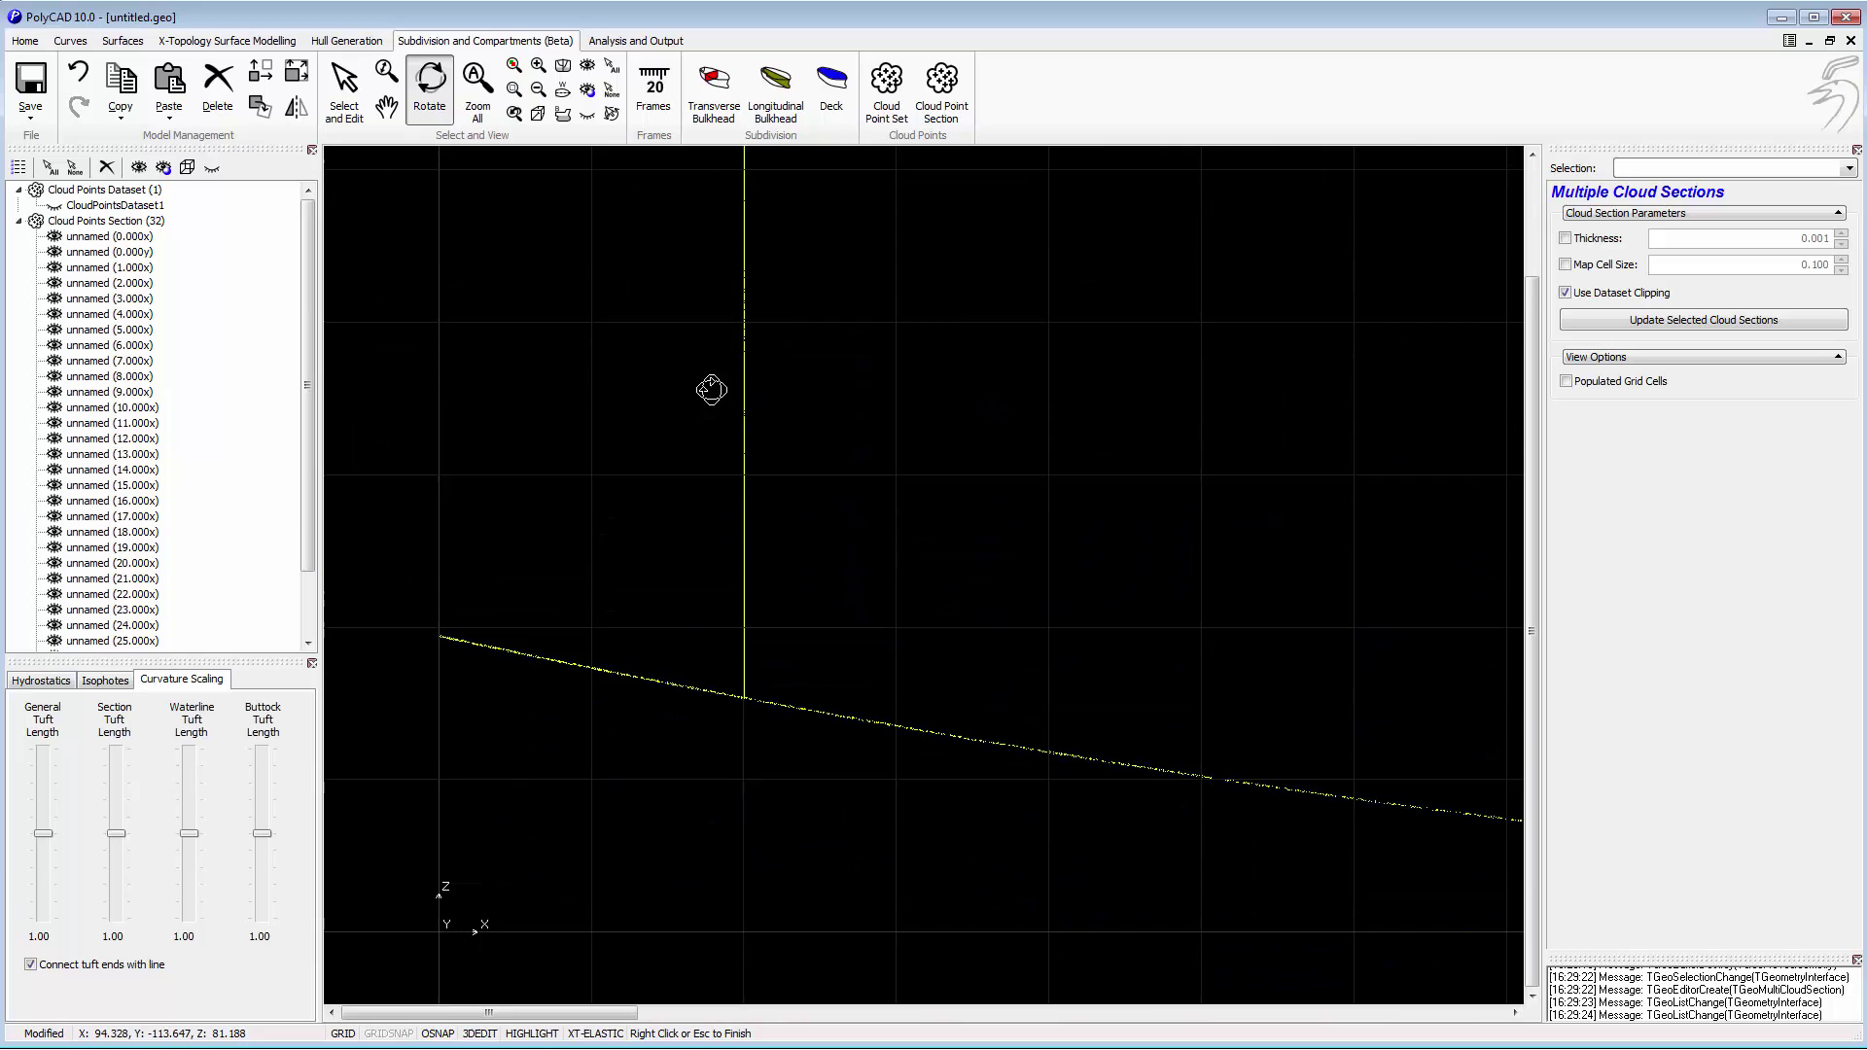
click(123, 41)
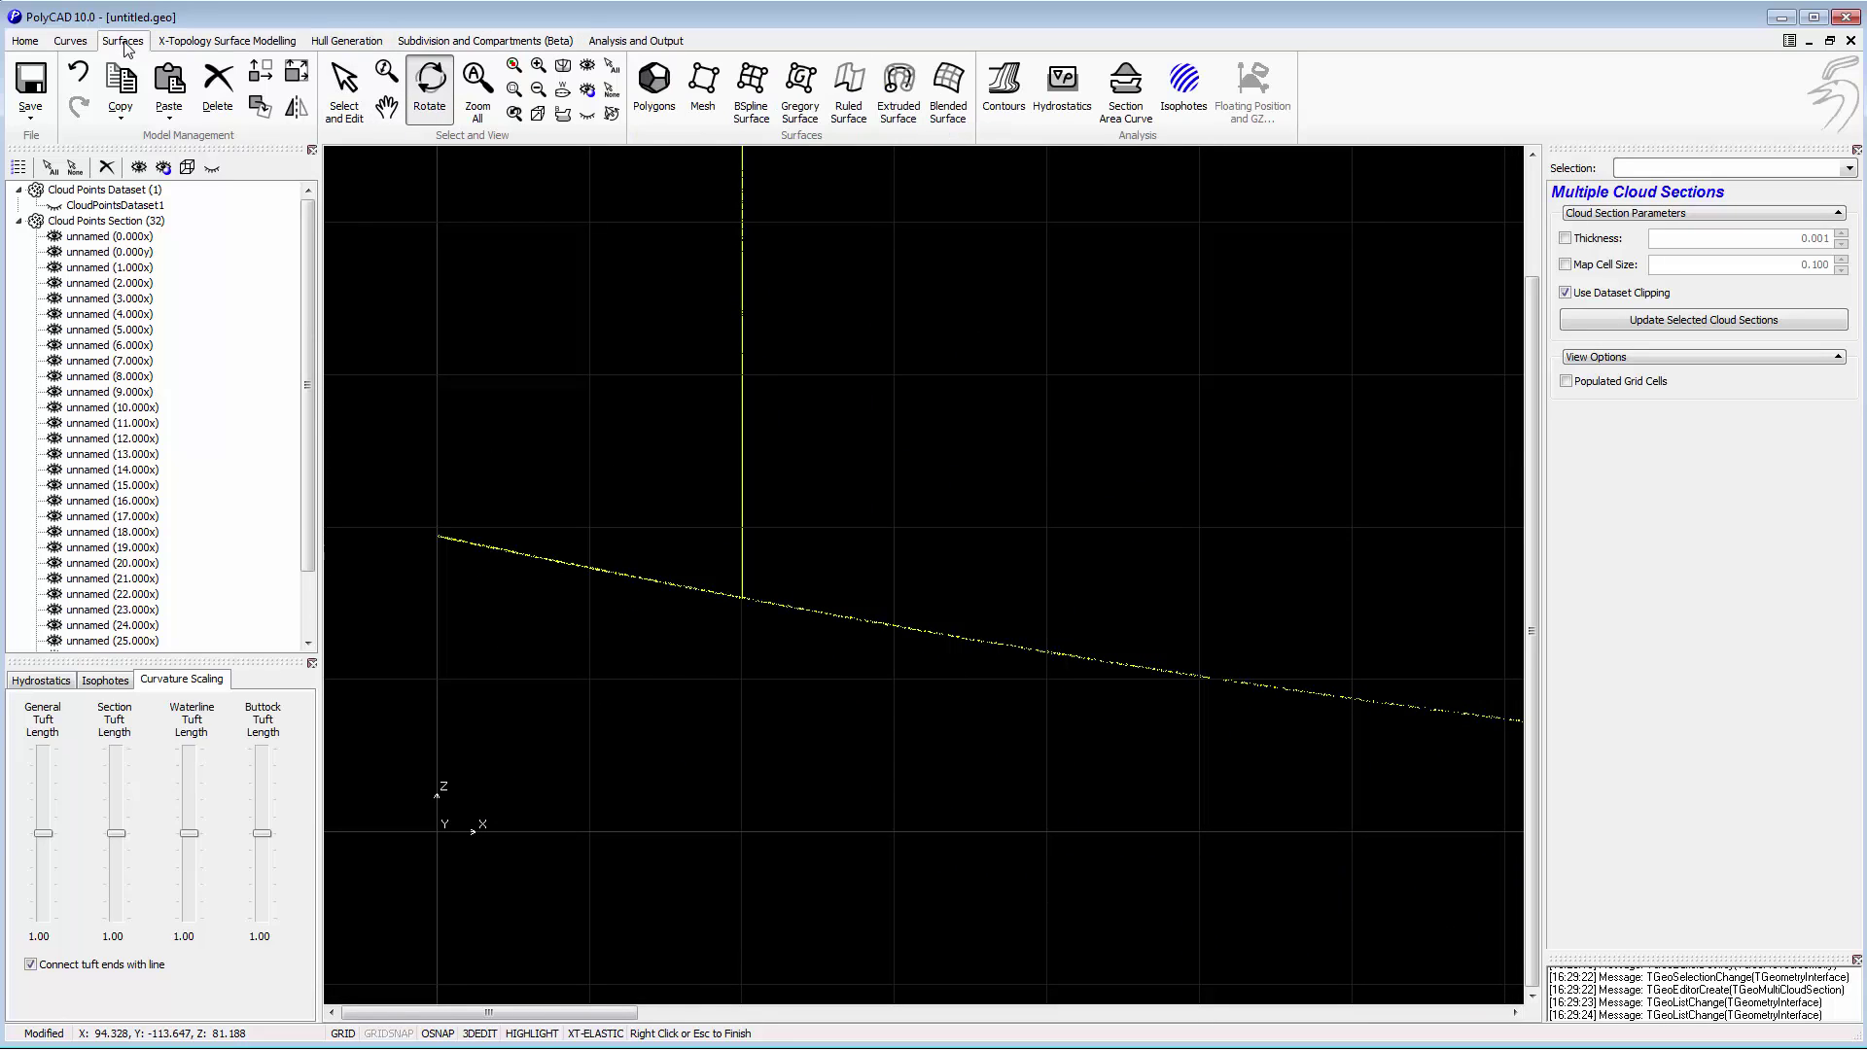
click(70, 41)
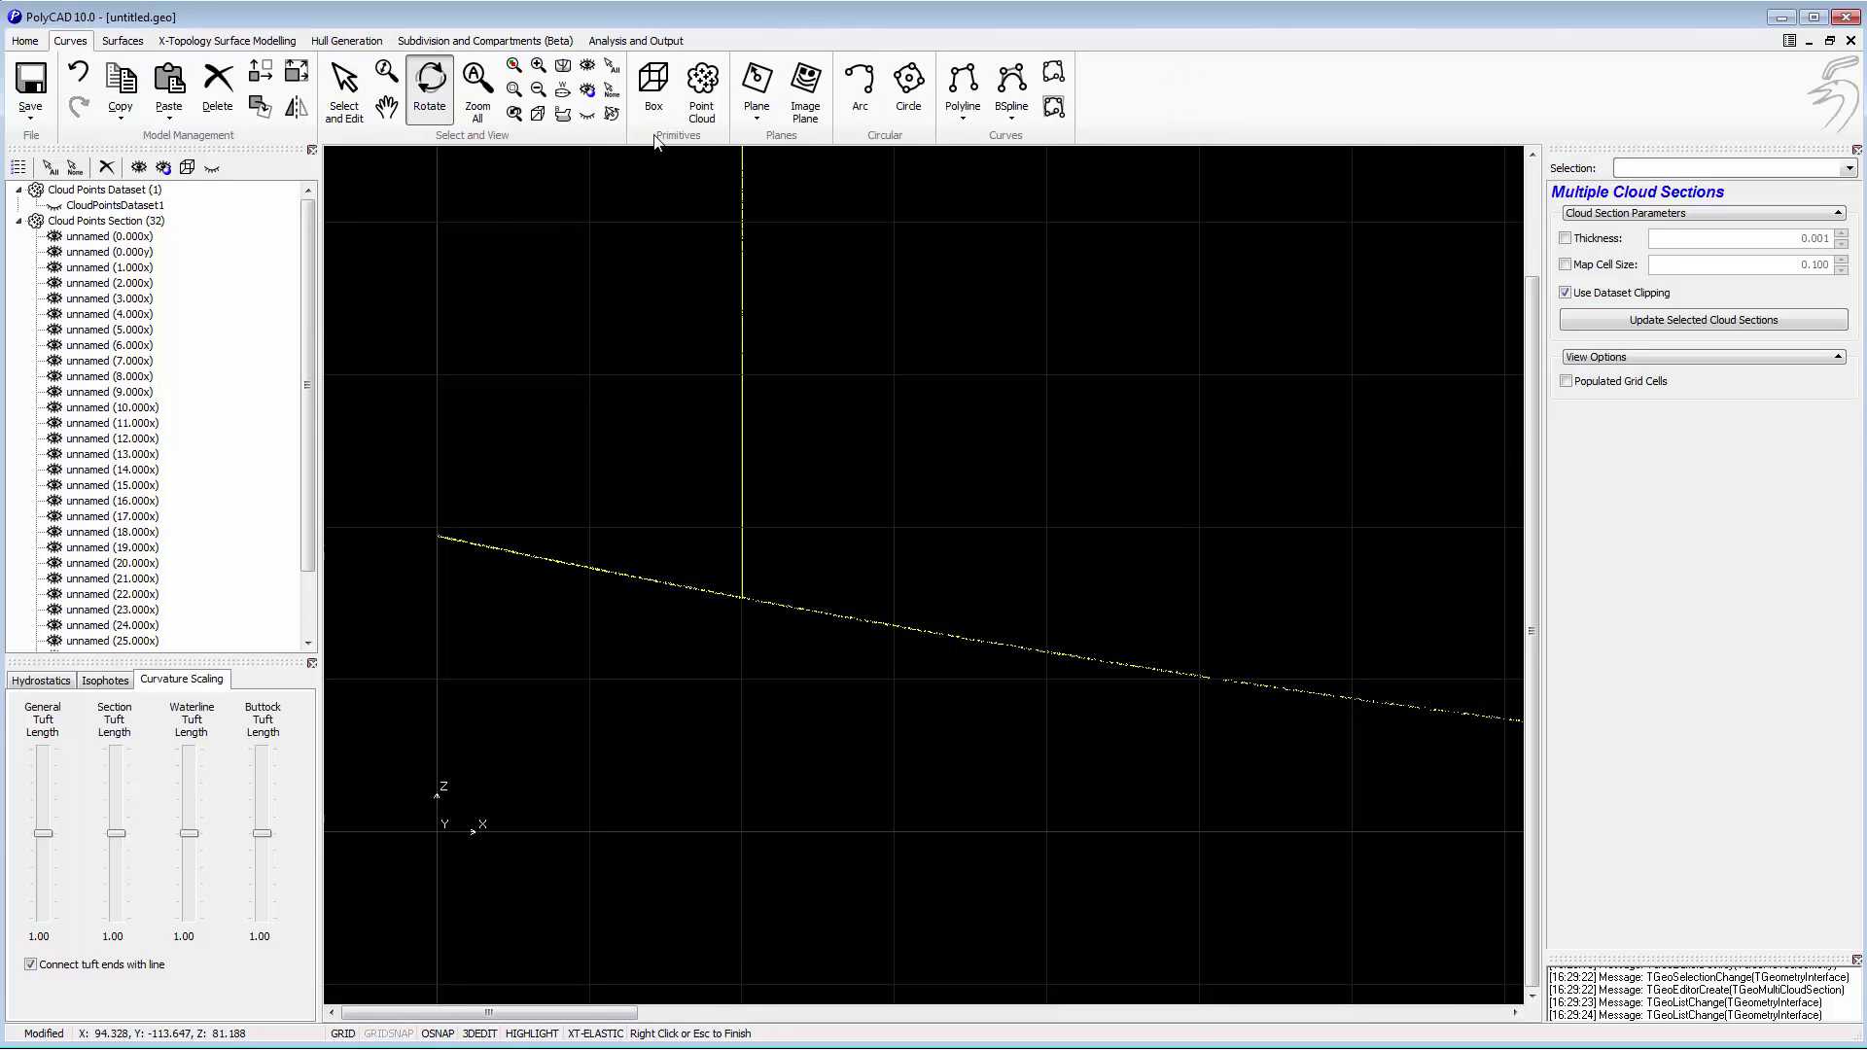
click(204, 41)
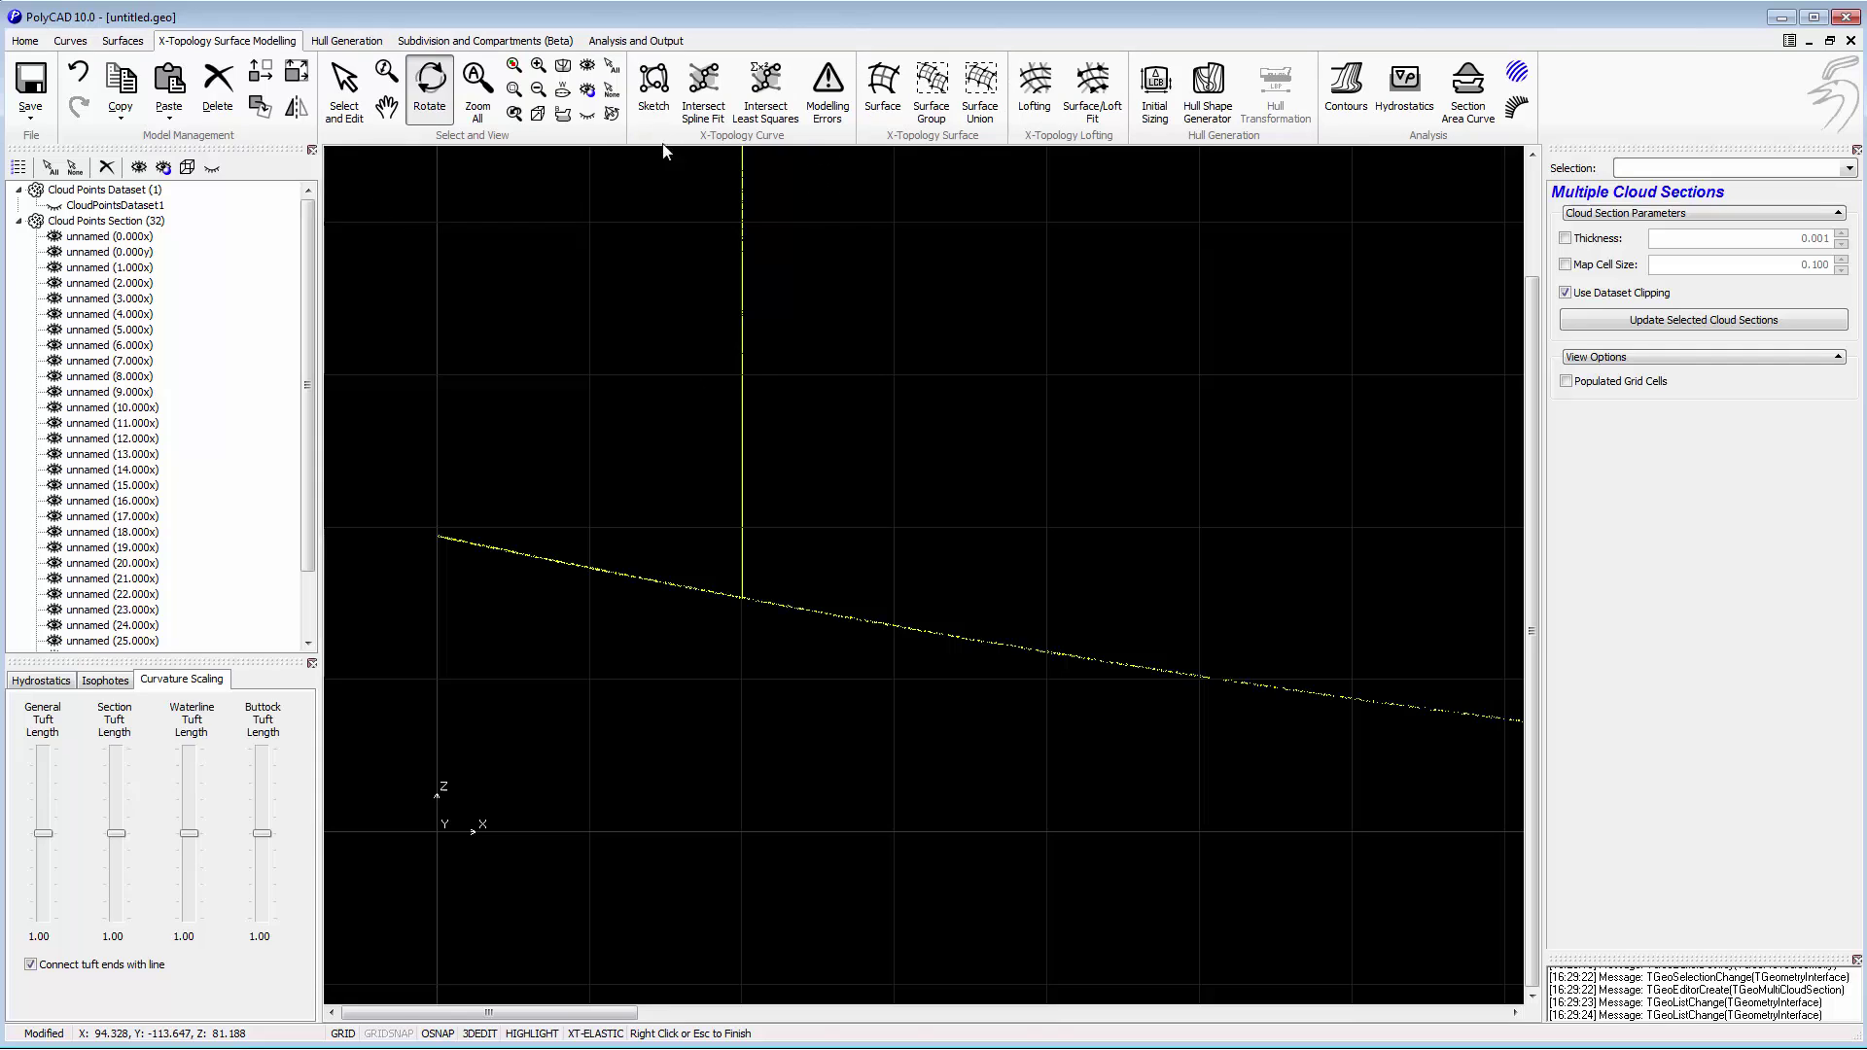
click(654, 86)
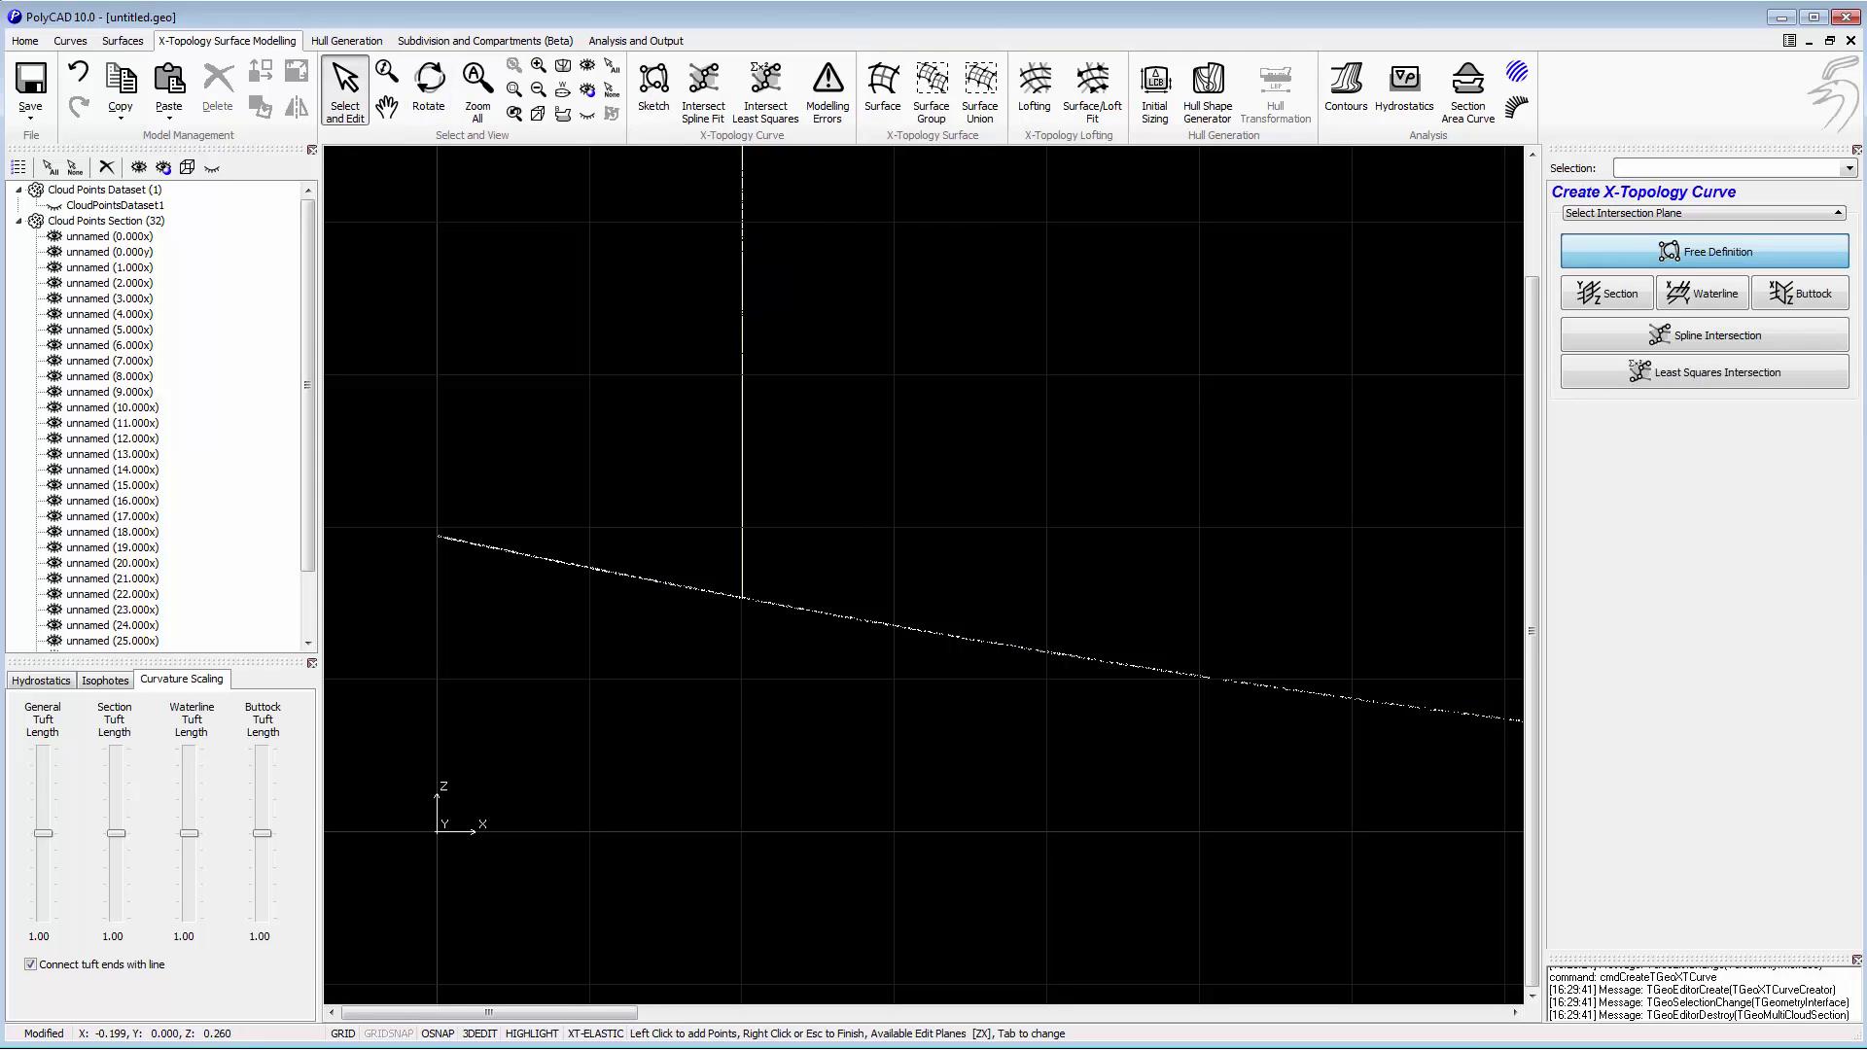
scroll(424, 560, up, 3)
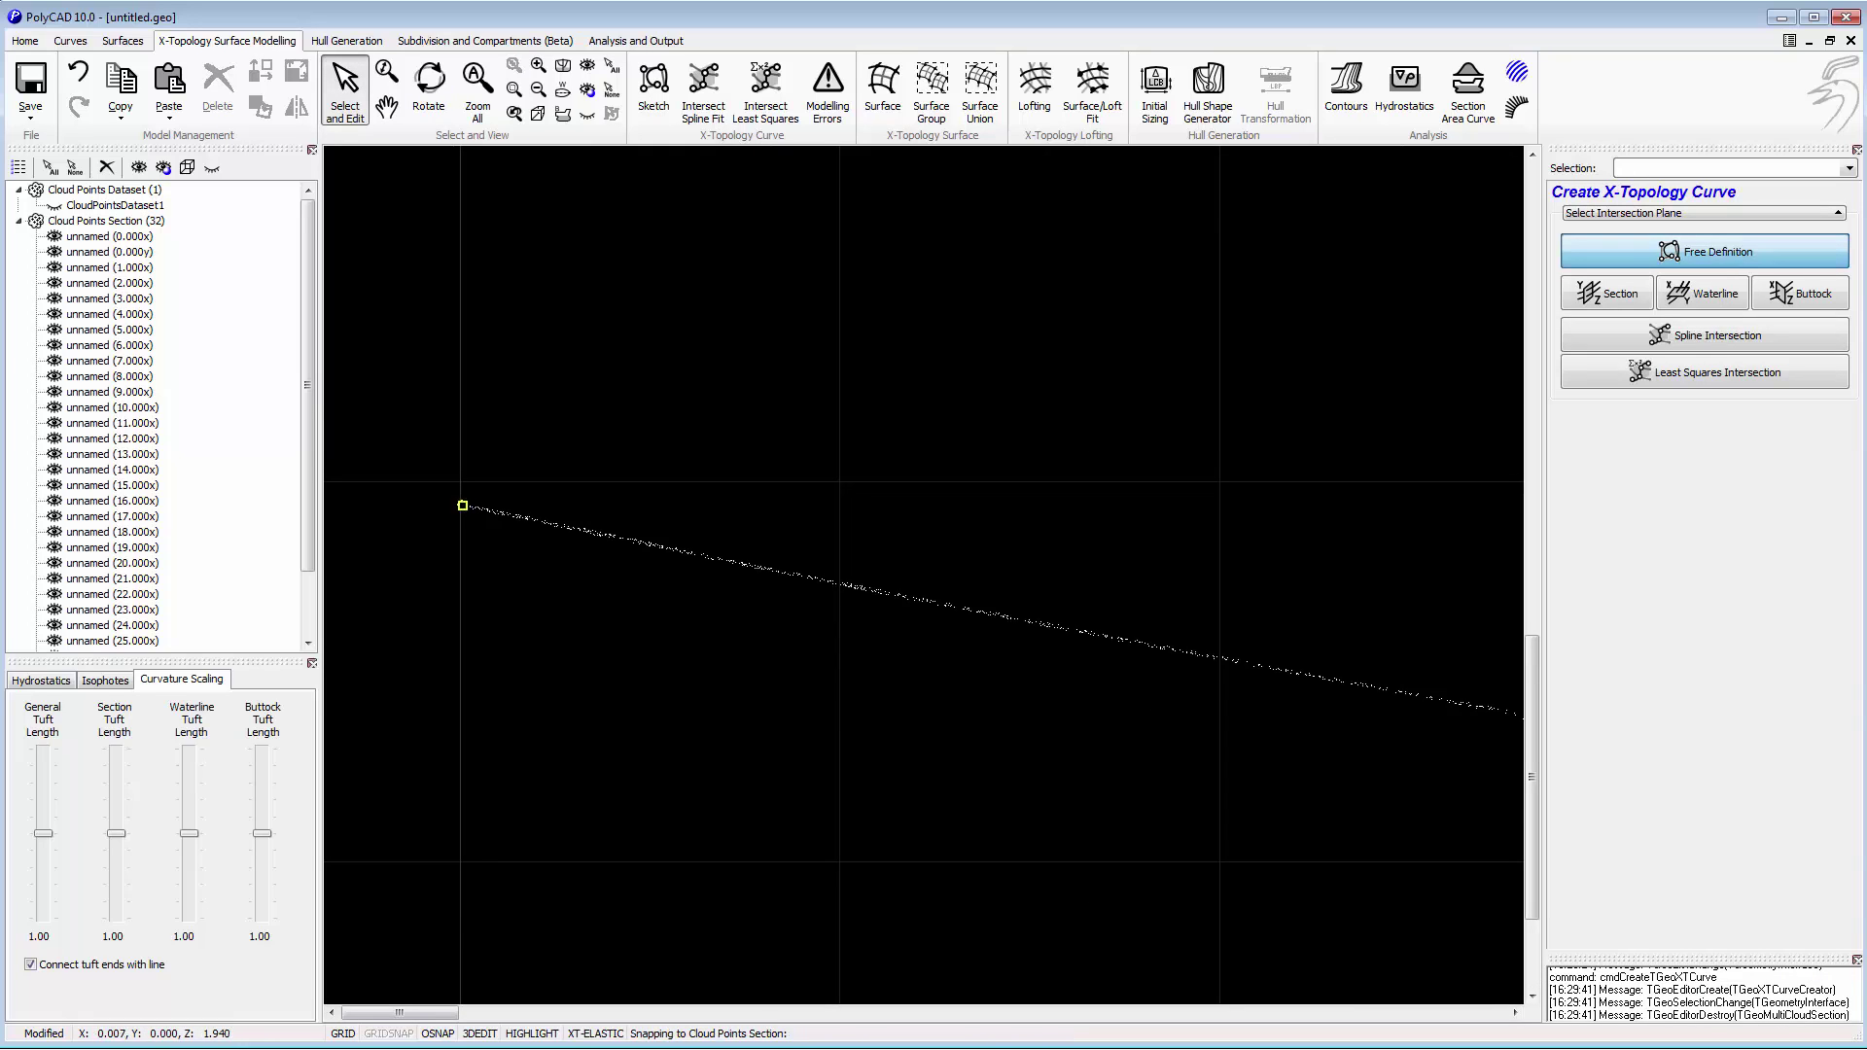
click(463, 506)
Add curve points on the aft part of the bottom profile at about X 2.4, 5.5 and 9.6.
middle_drag(1350, 855, 692, 692)
scroll(904, 760, down, 4)
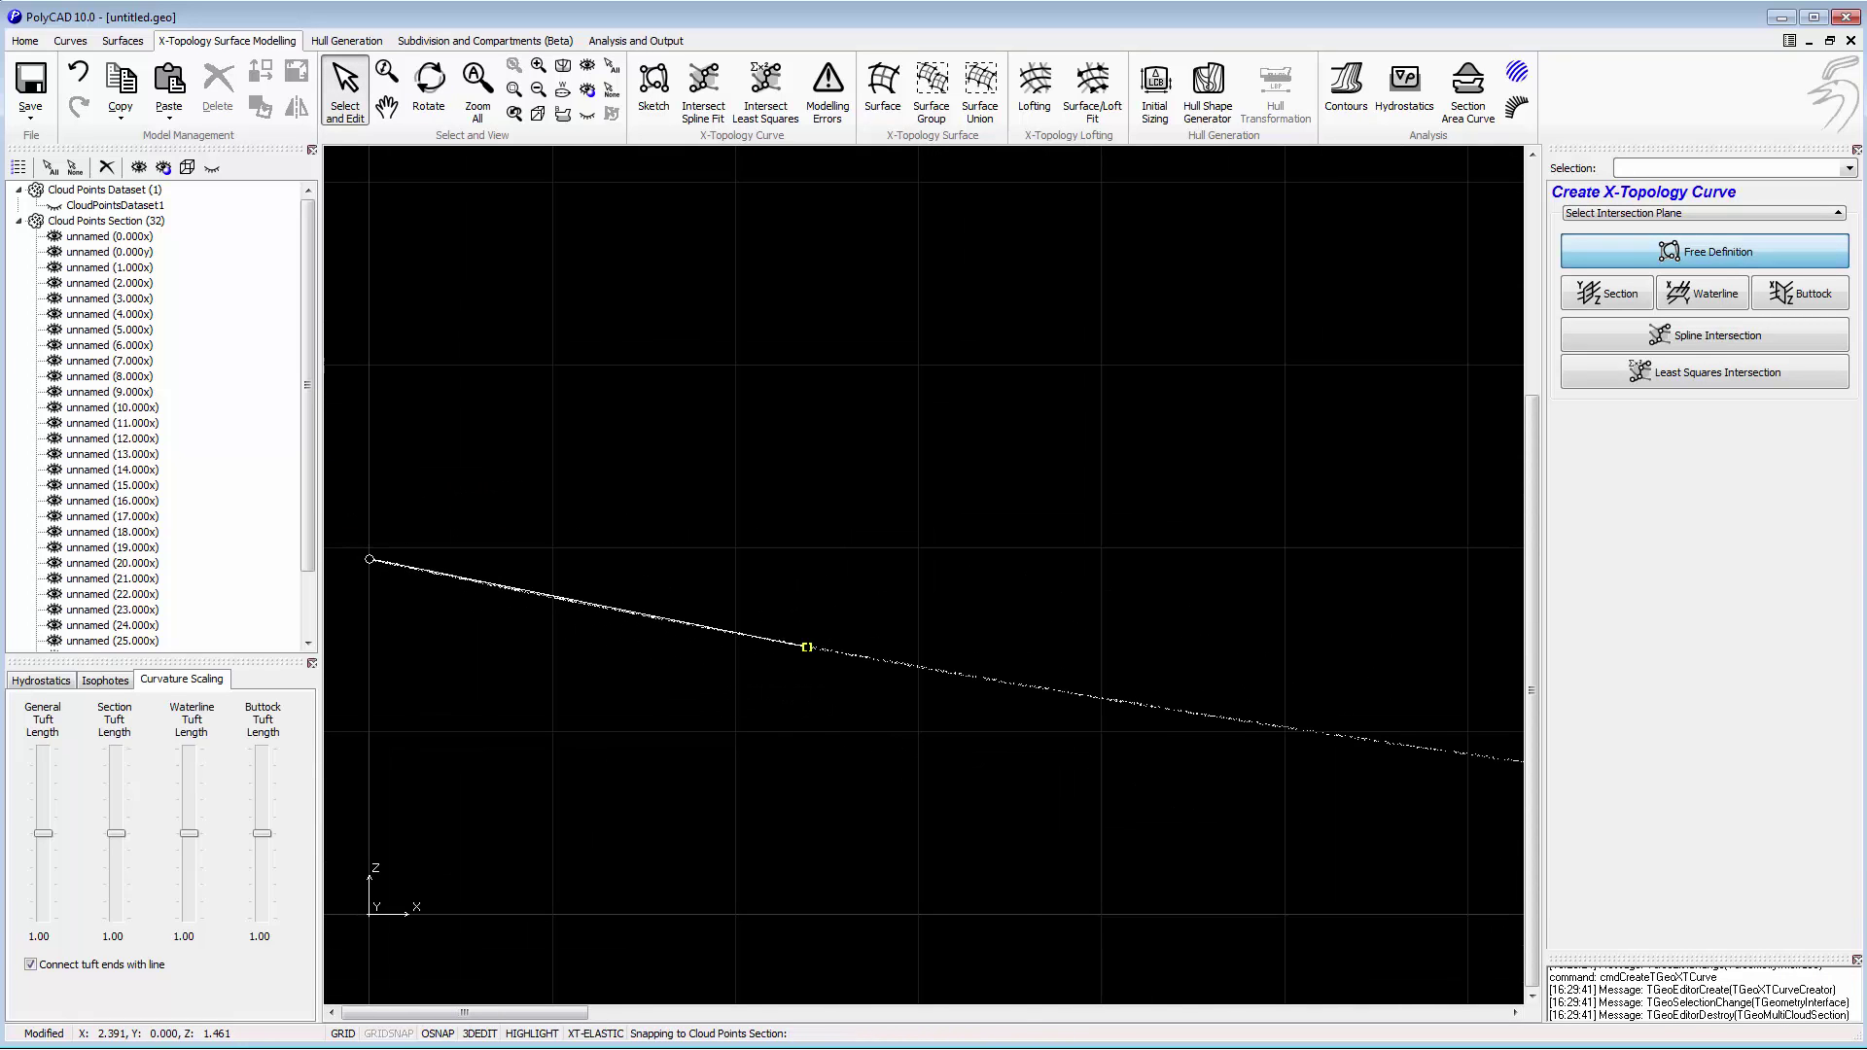
click(808, 646)
click(1369, 740)
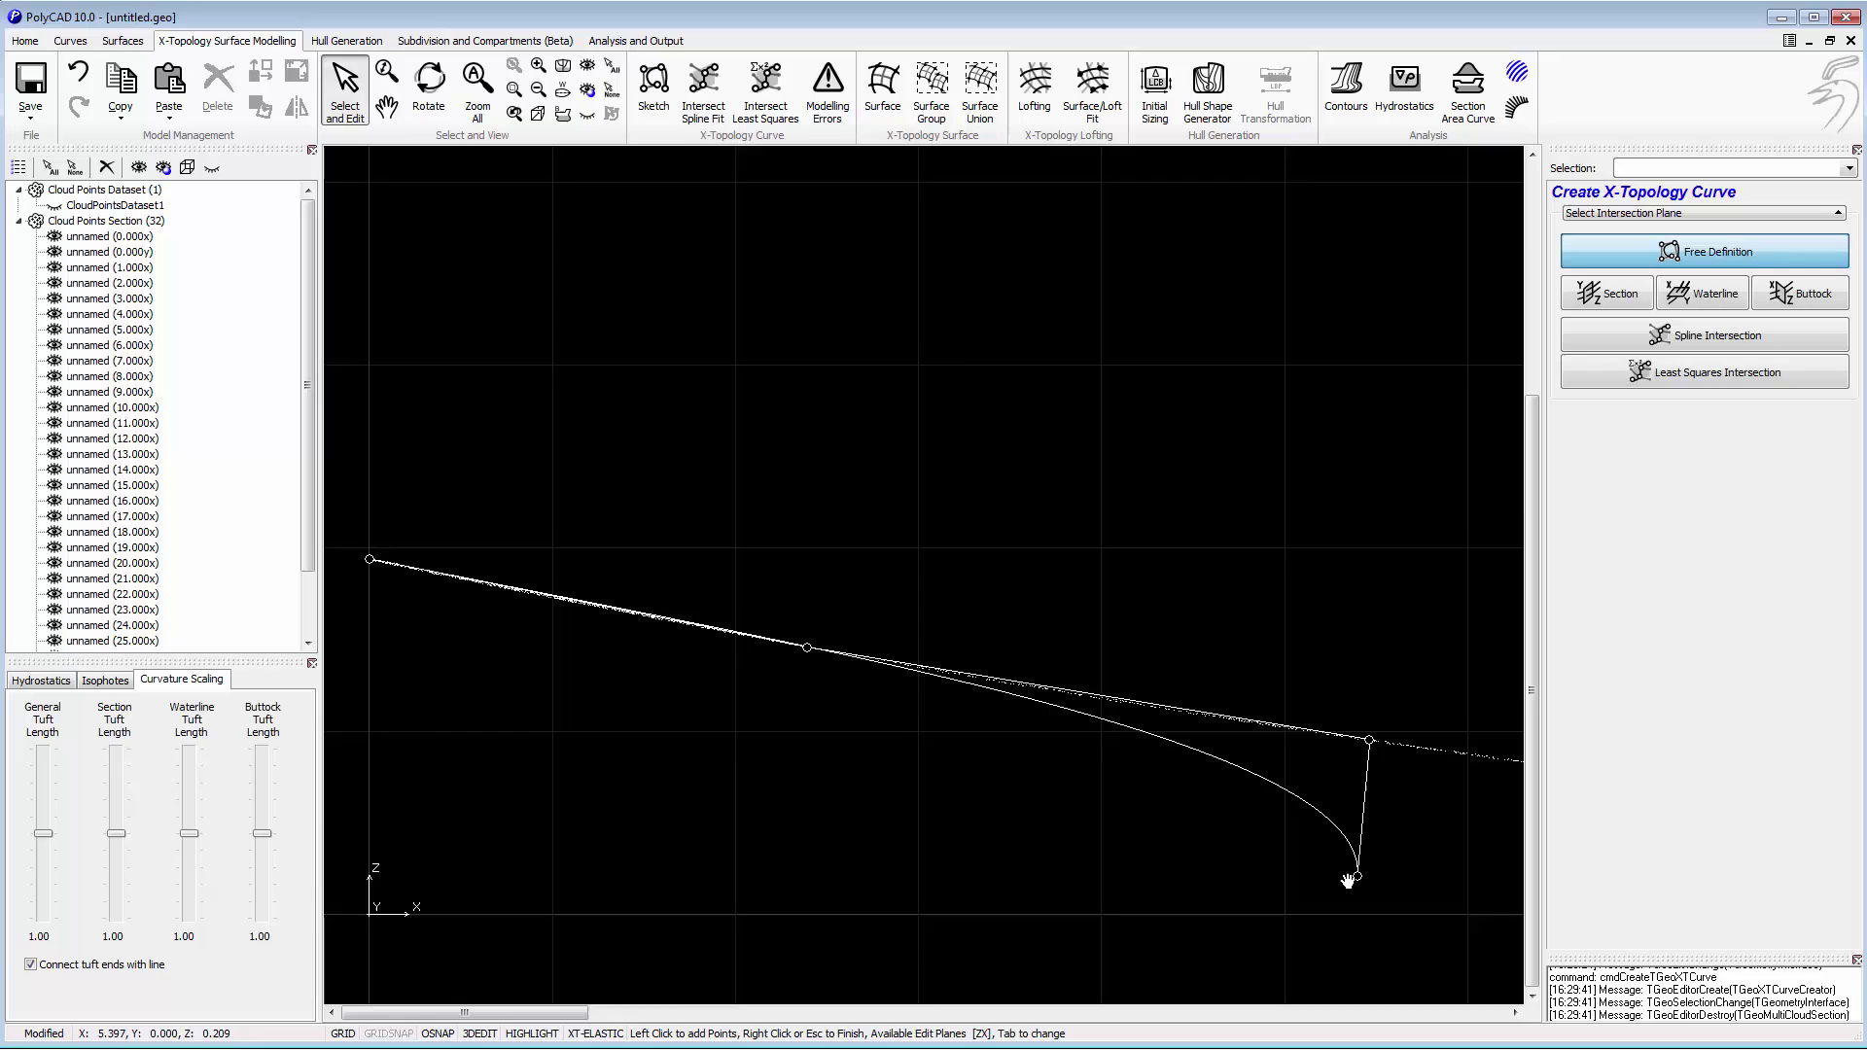
scroll(791, 792, down, 3)
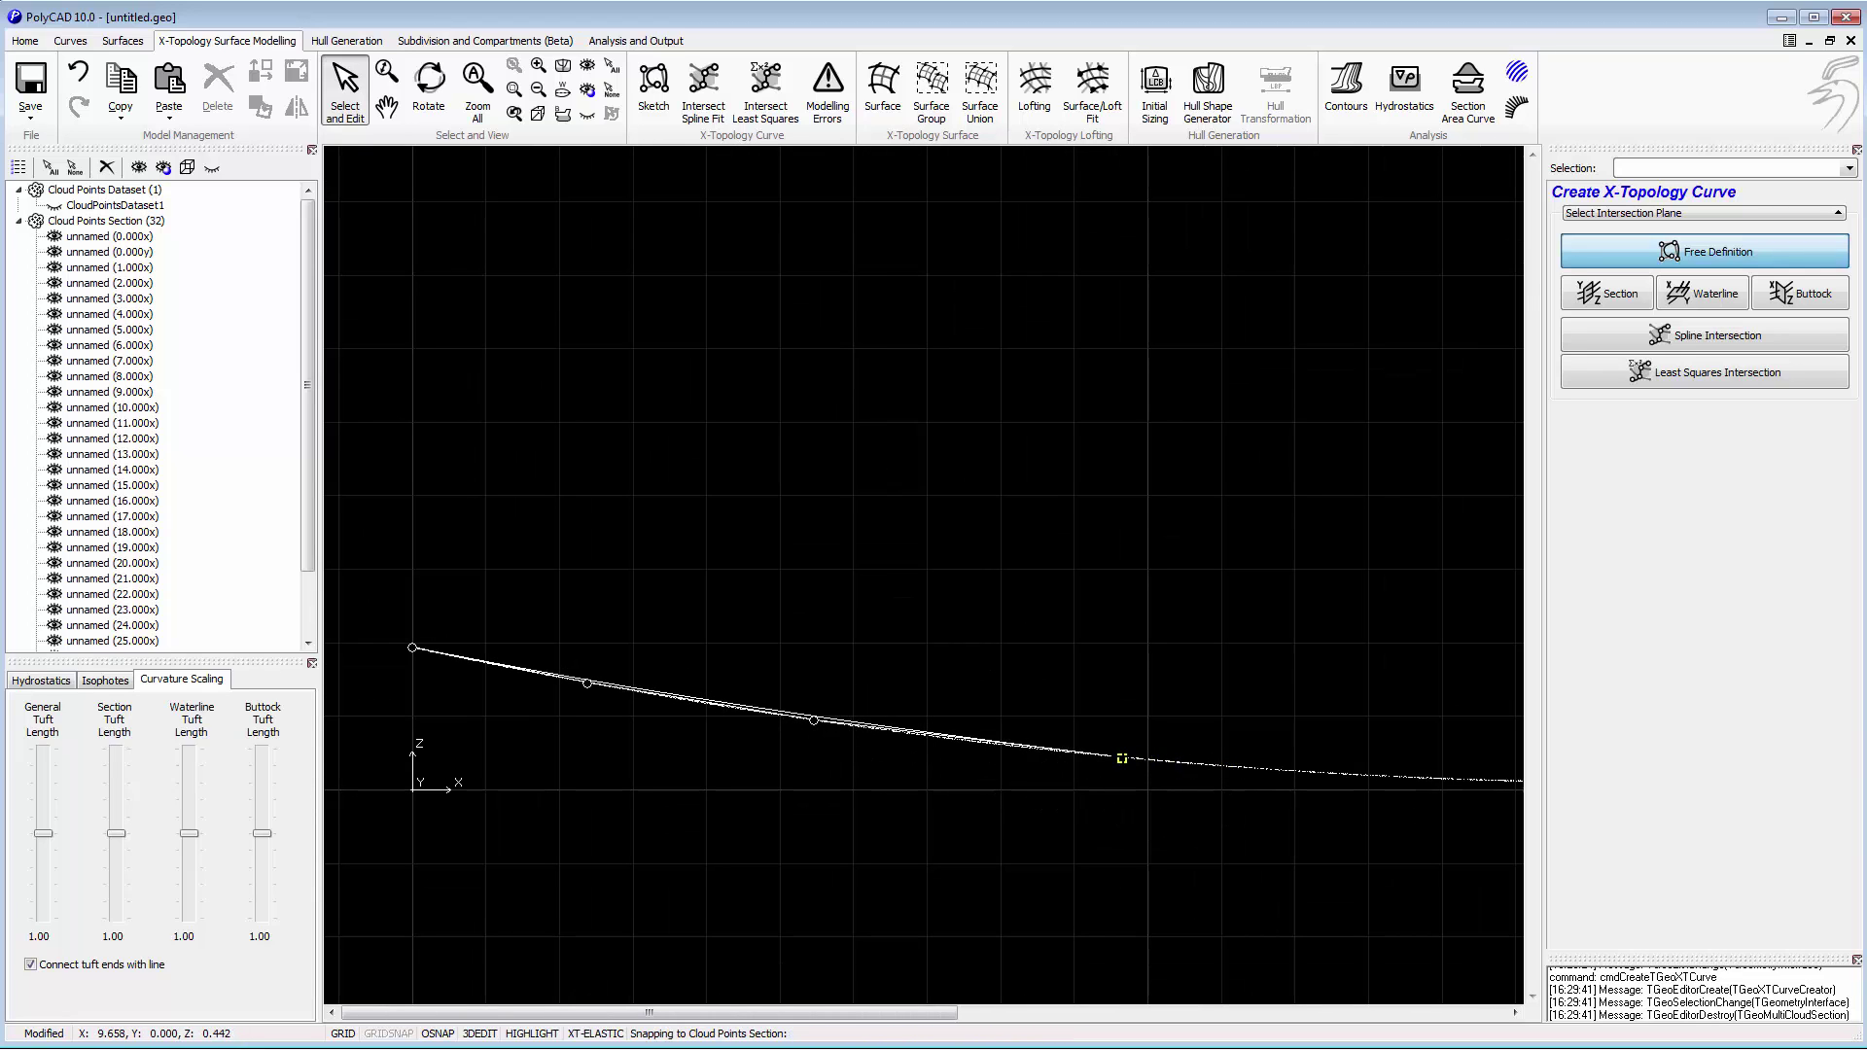
click(1122, 758)
Continue the curve forward along the bottom profile with points at about X 14.2, 18.8, 24.4 and 28.0.
middle_drag(1438, 876, 896, 875)
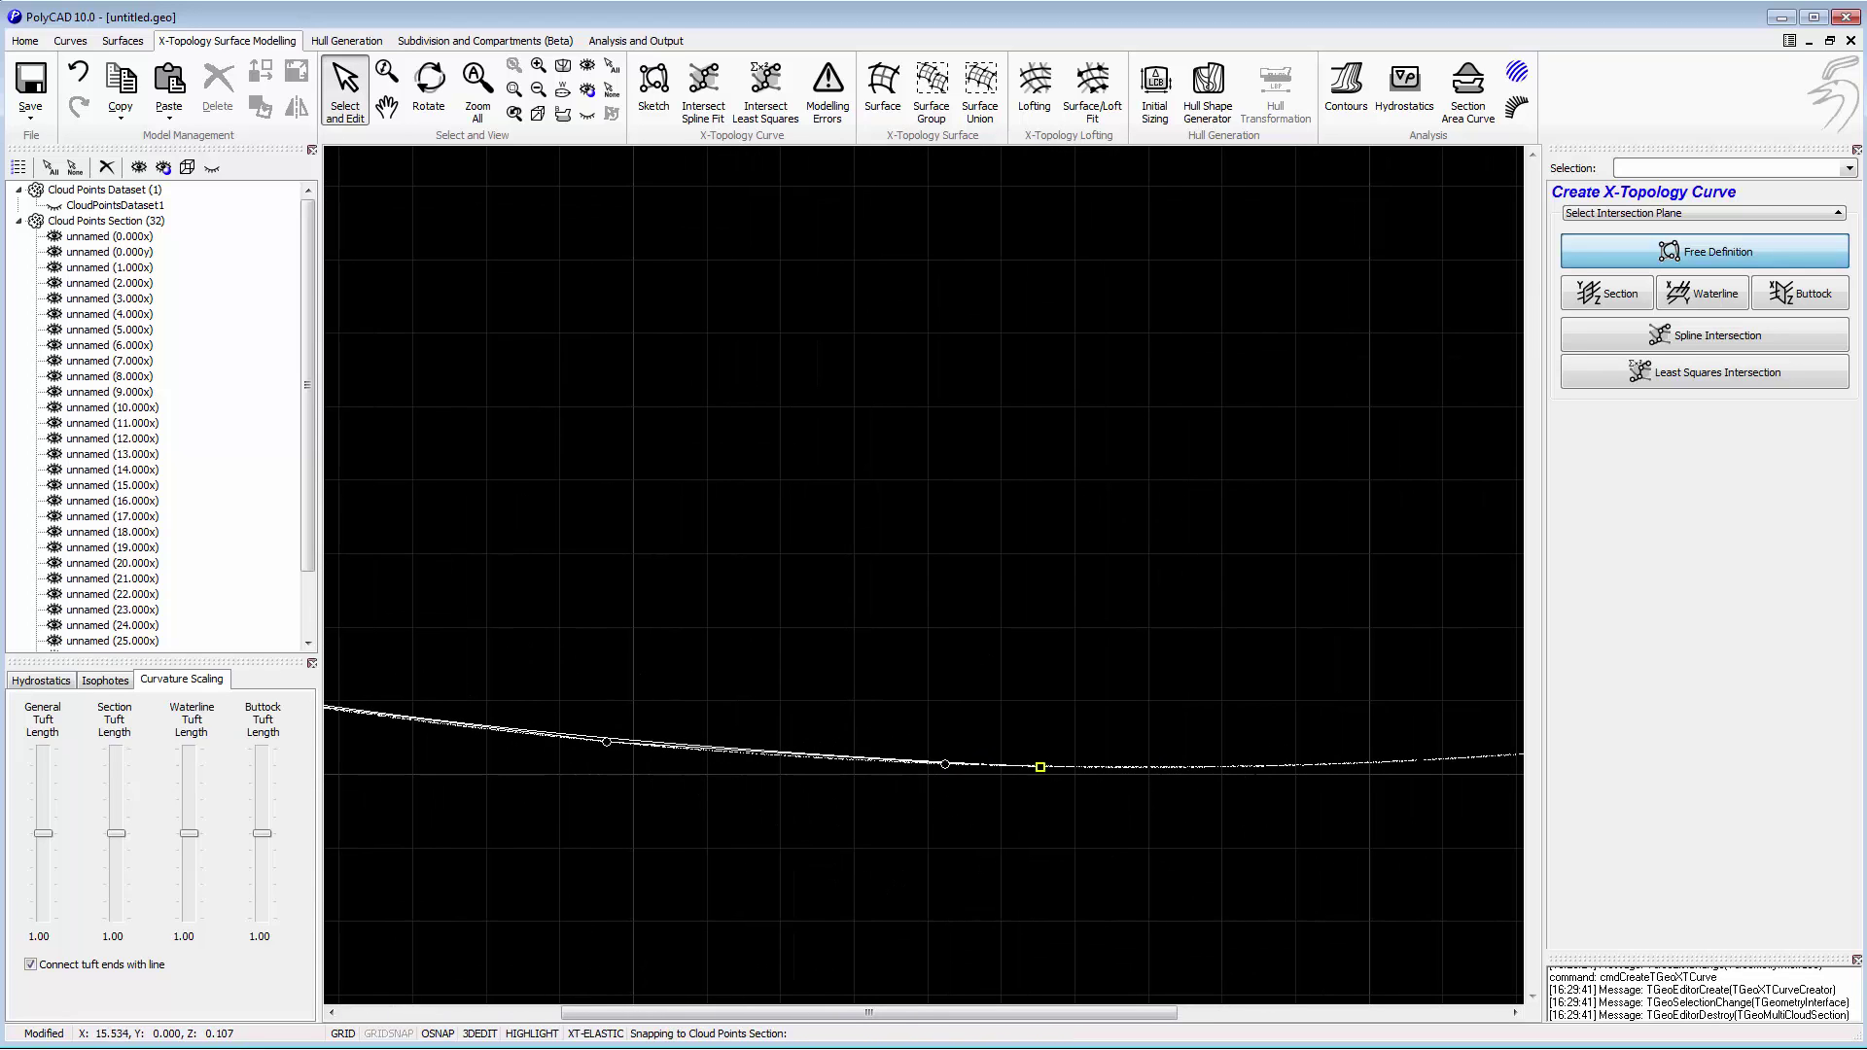
middle_drag(1012, 895, 822, 955)
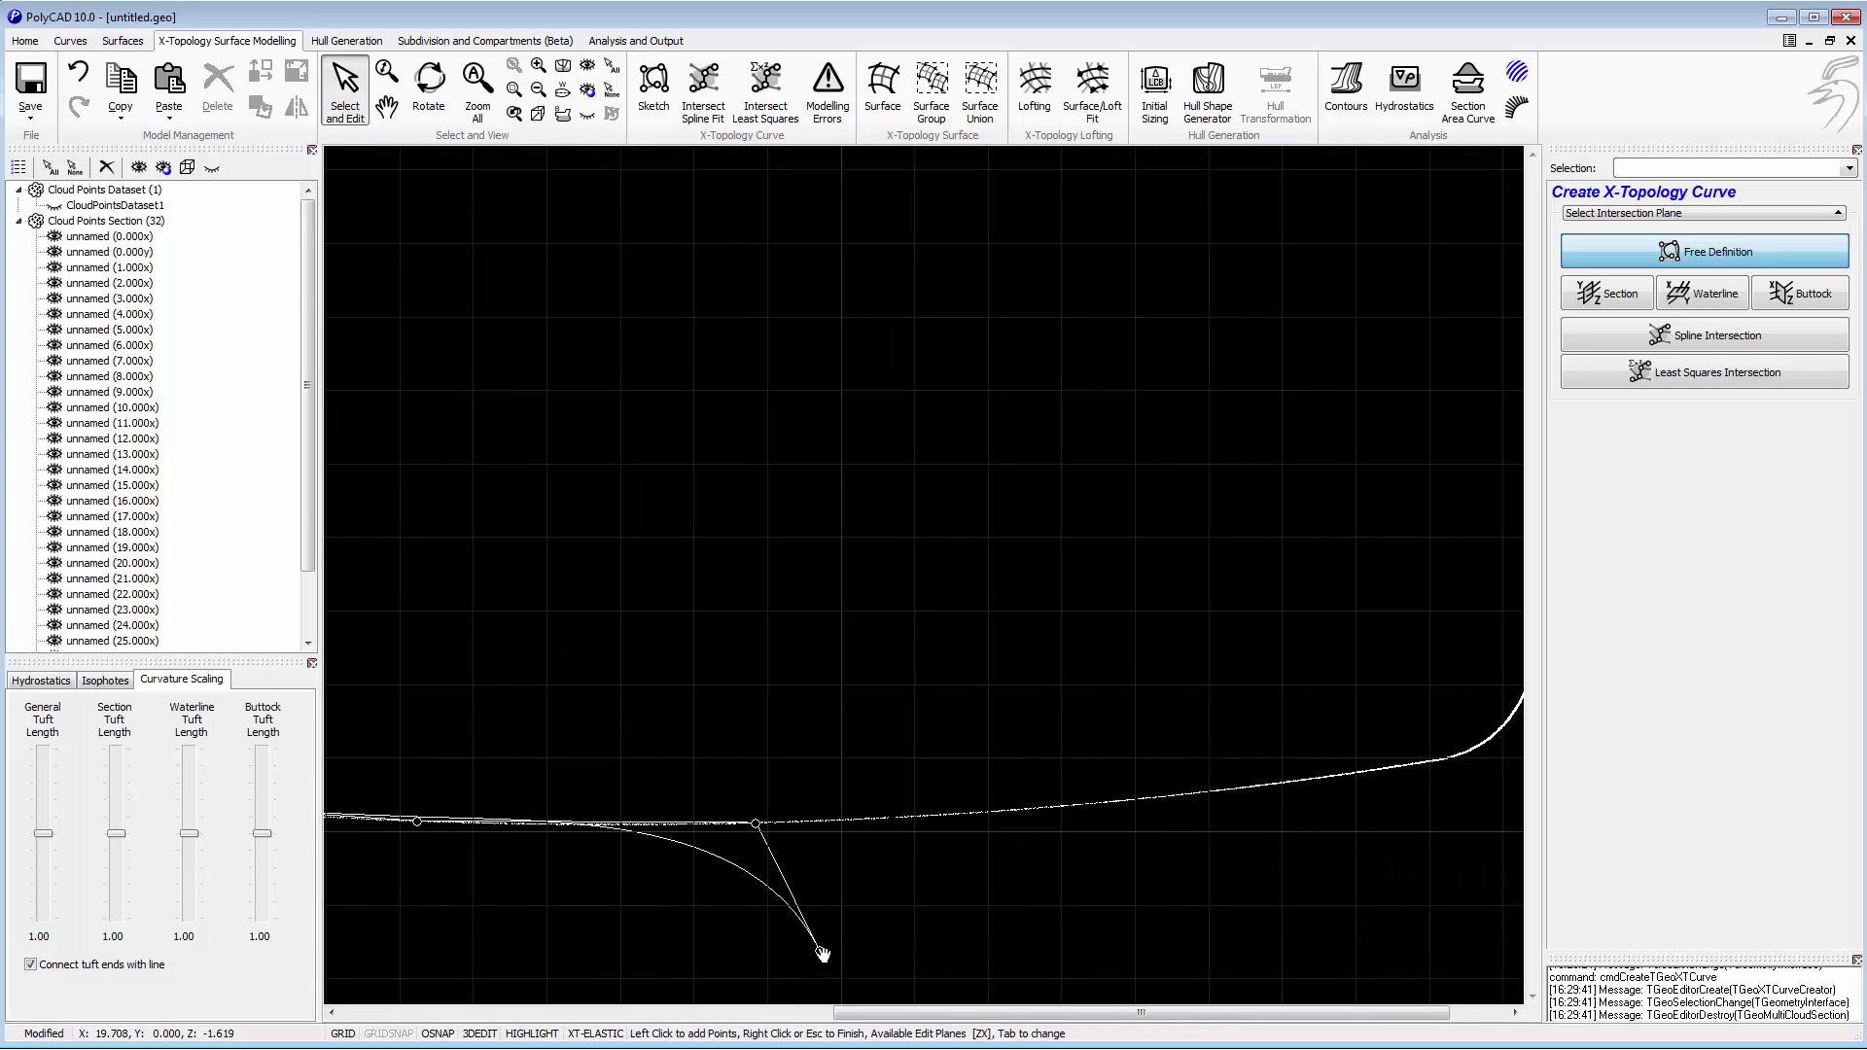
click(1154, 798)
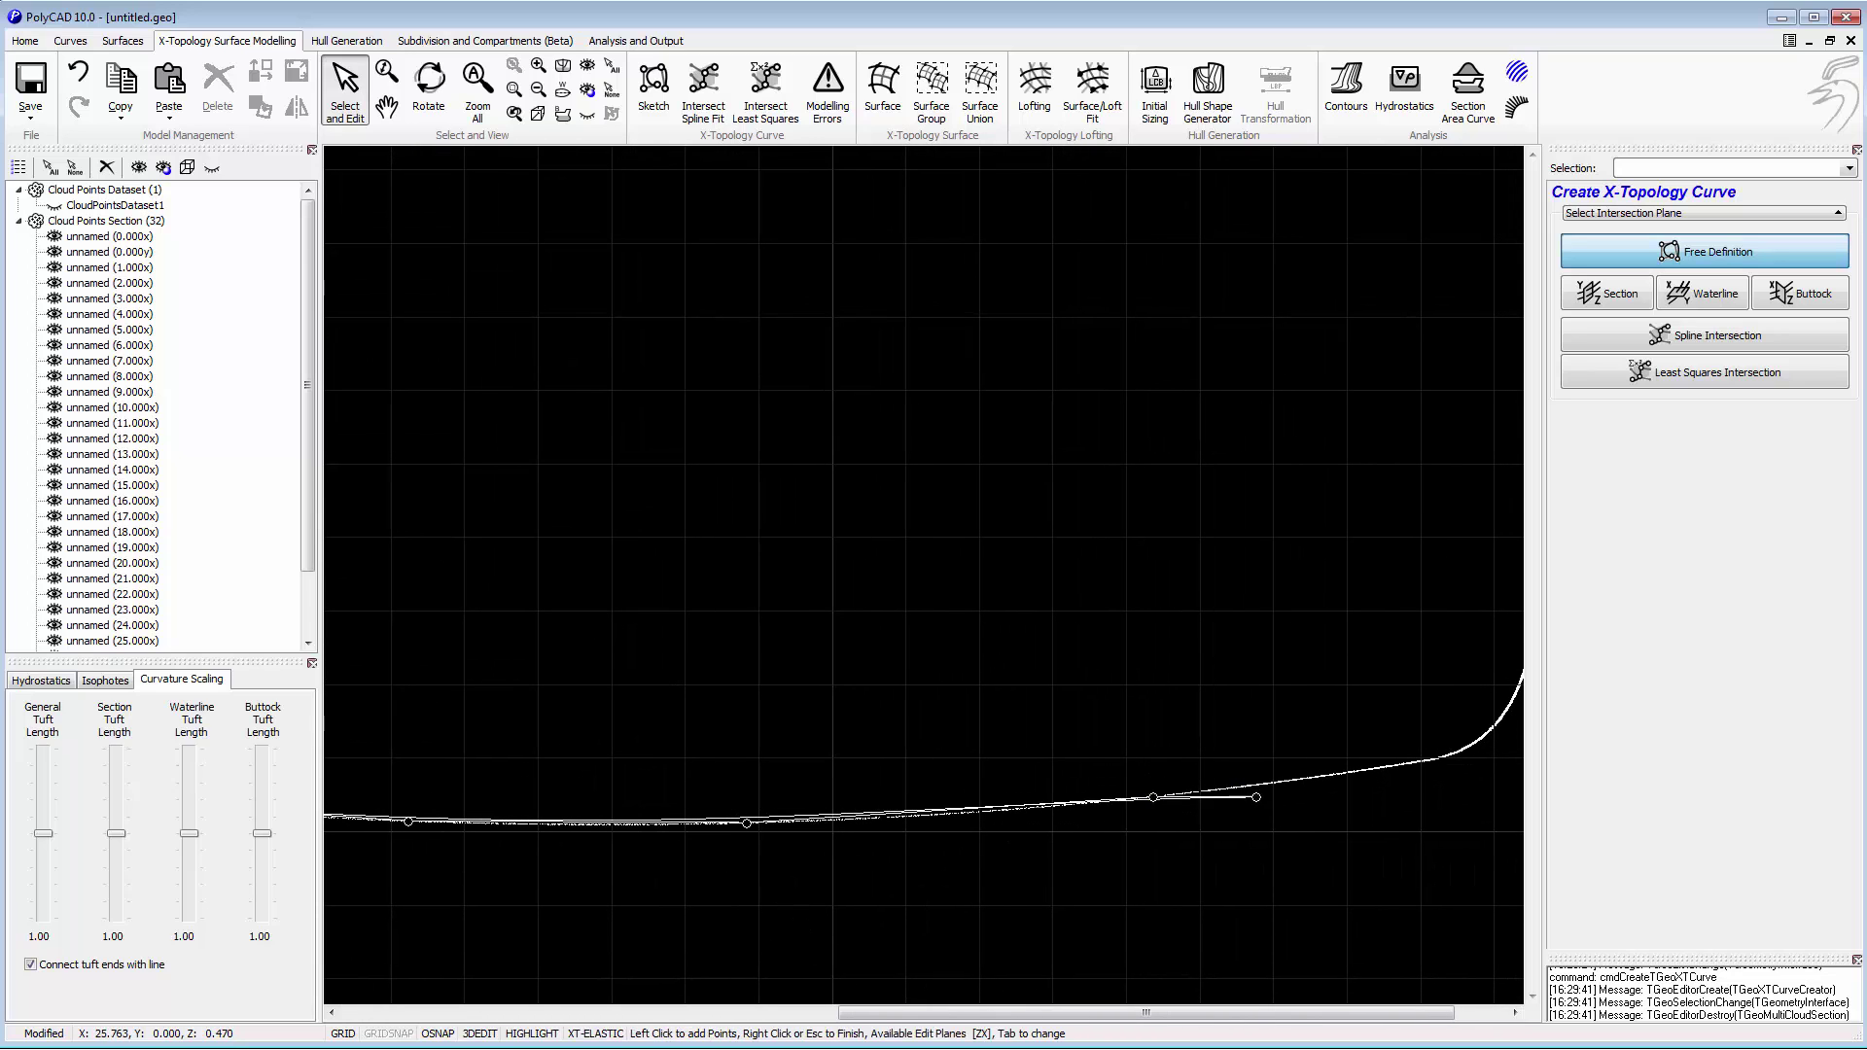
click(1422, 761)
Add stem points at about X 29.4, Z 2.1 and at the stem's upper end at about X 30.8, Z 6.6, and finish the curve.
middle_drag(1321, 884, 861, 959)
scroll(860, 959, up, 1)
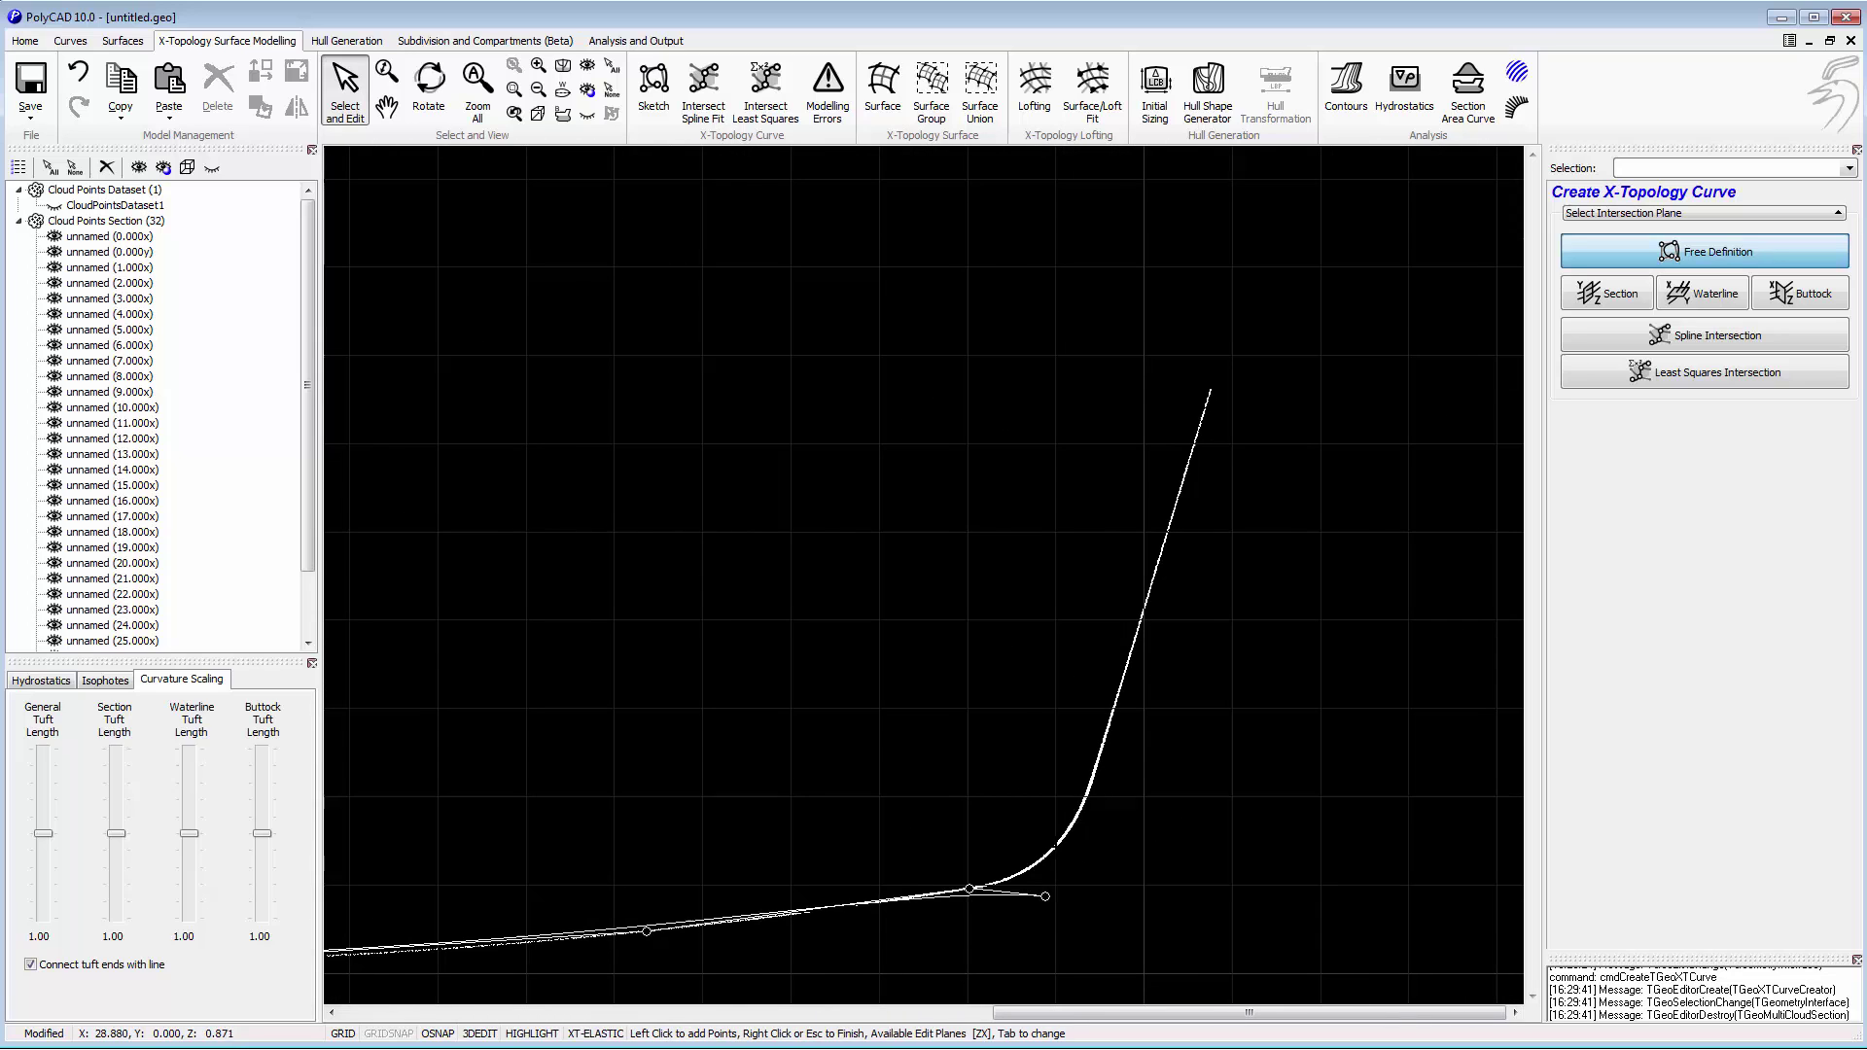
click(1090, 787)
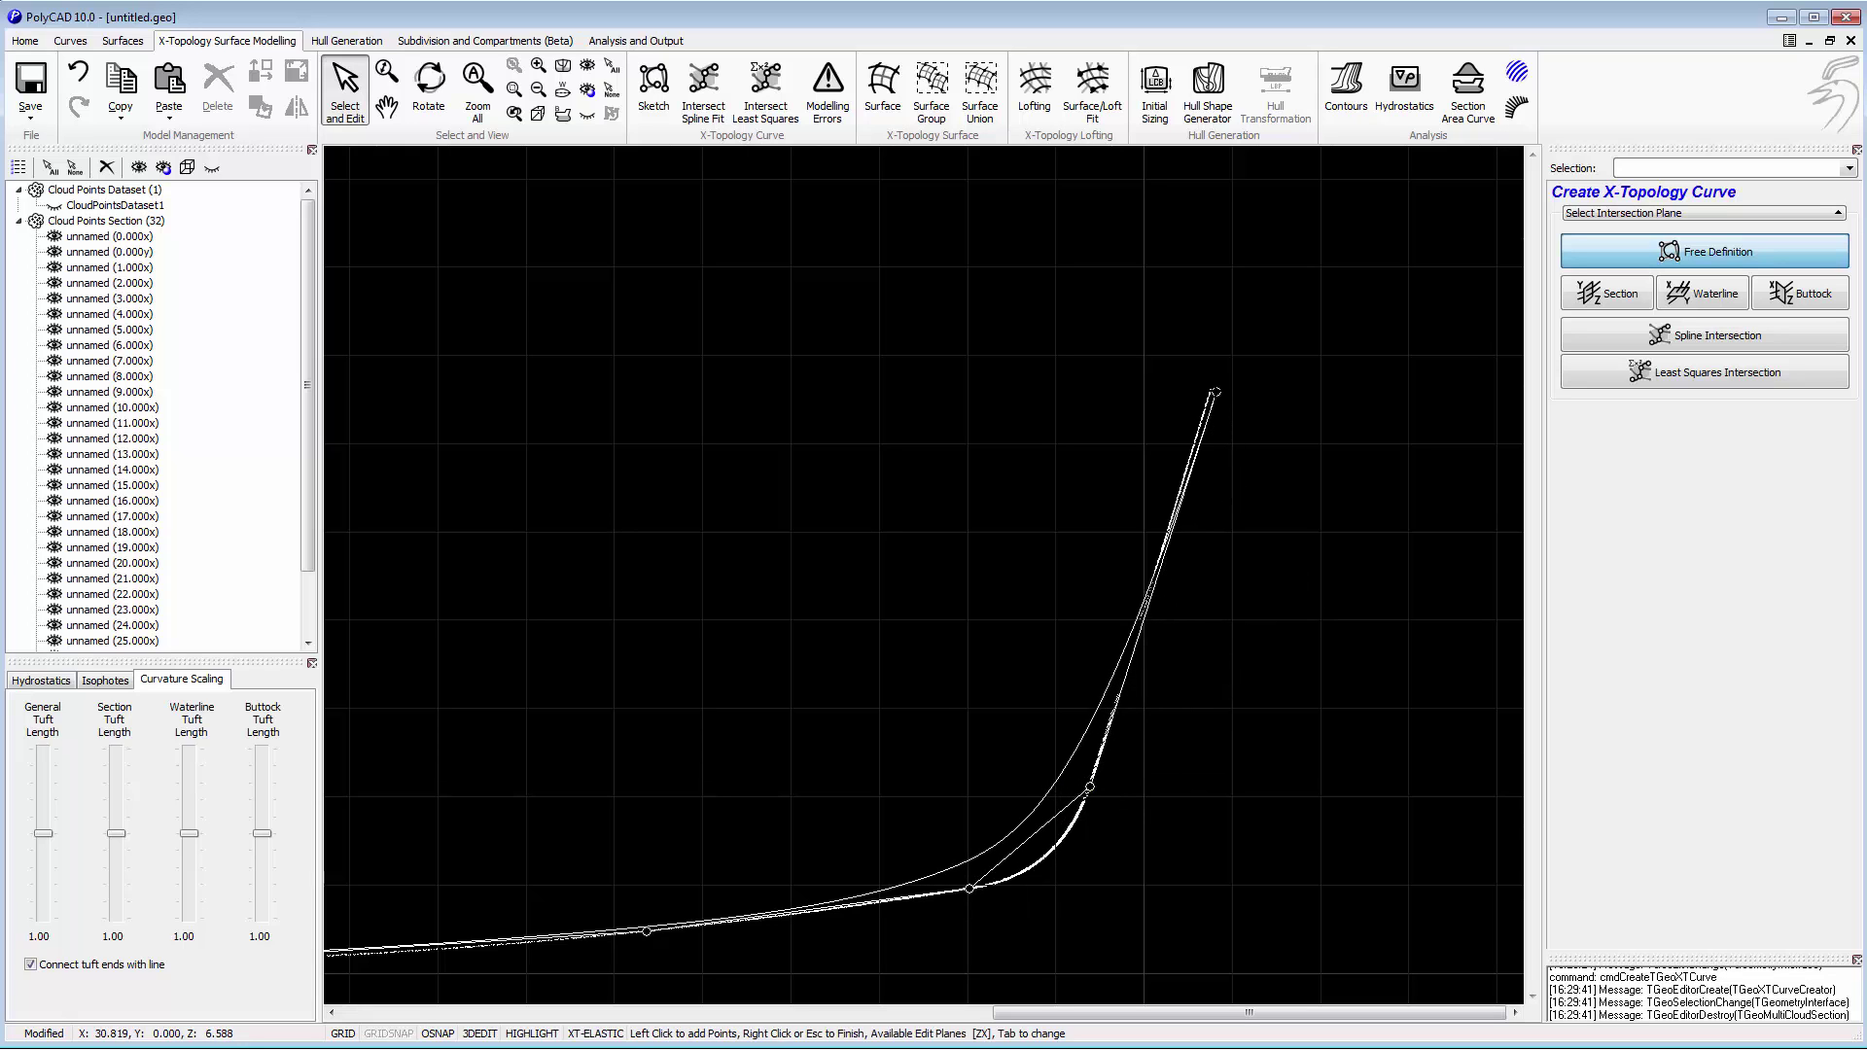
scroll(1202, 416, up, 2)
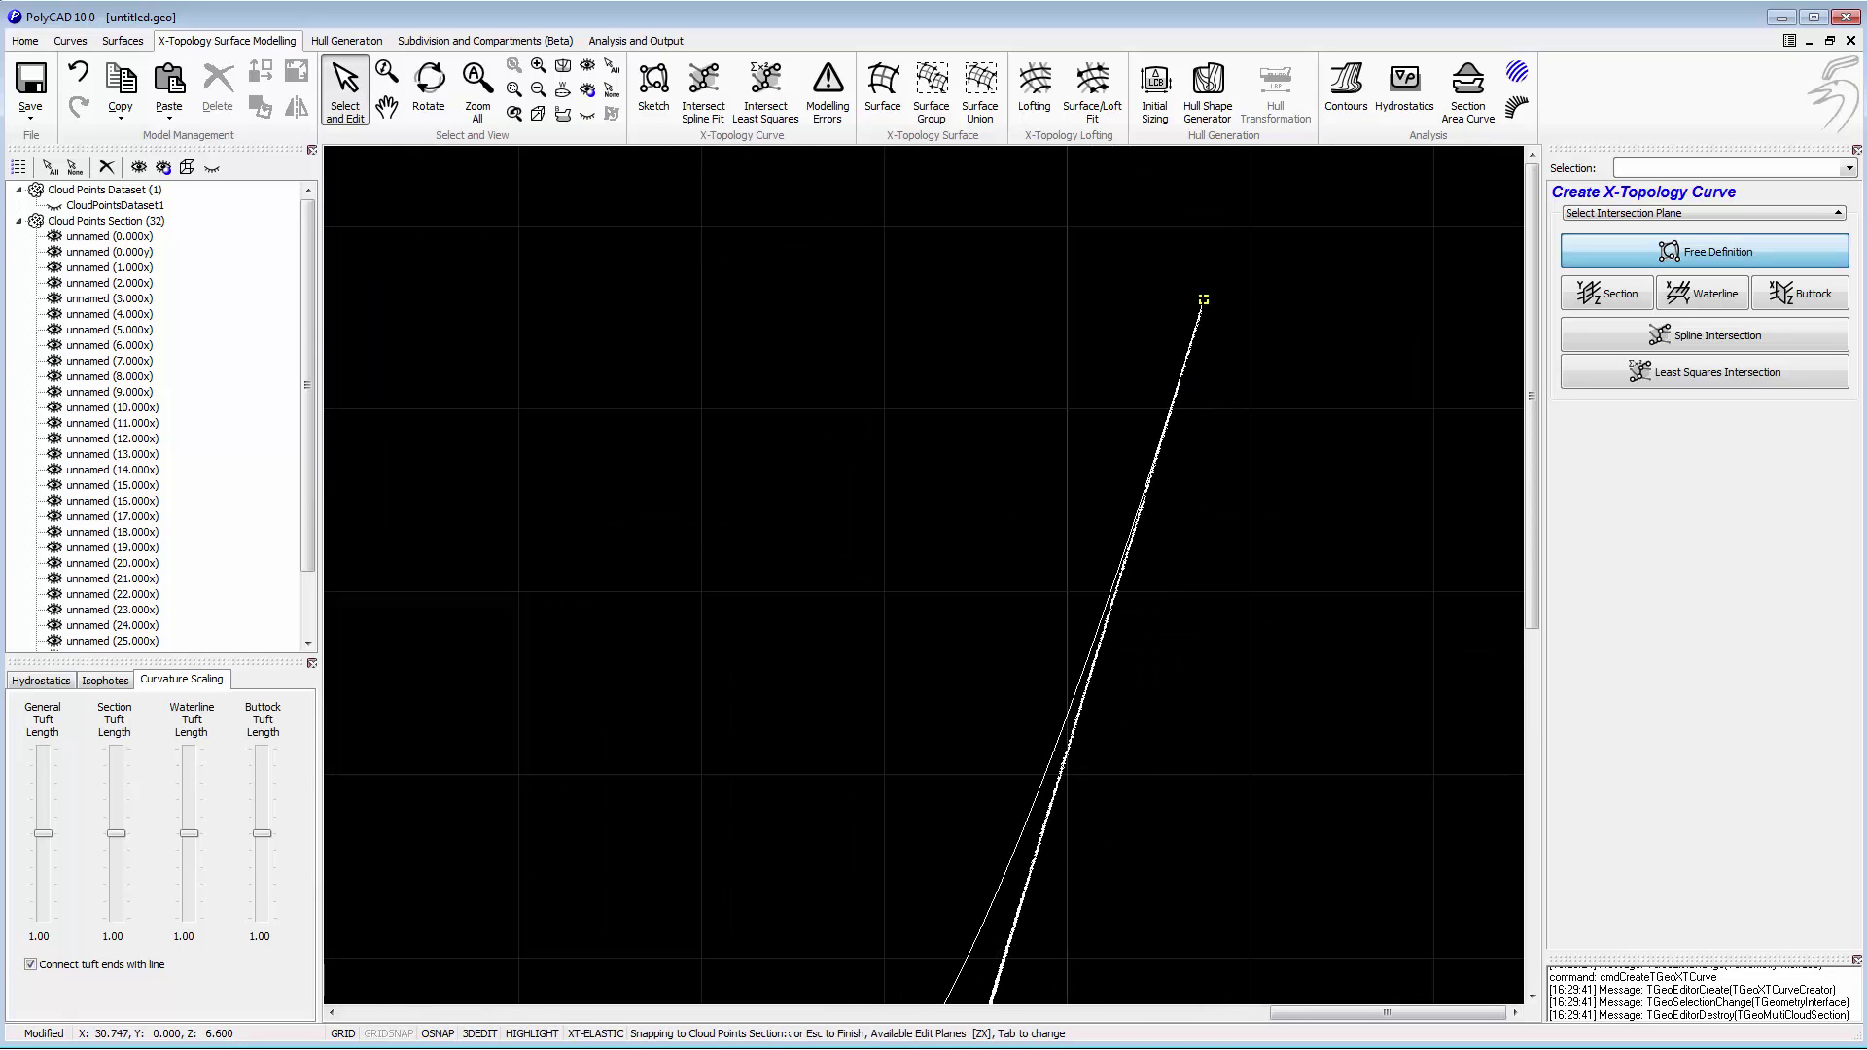
scroll(1174, 302, up, 1)
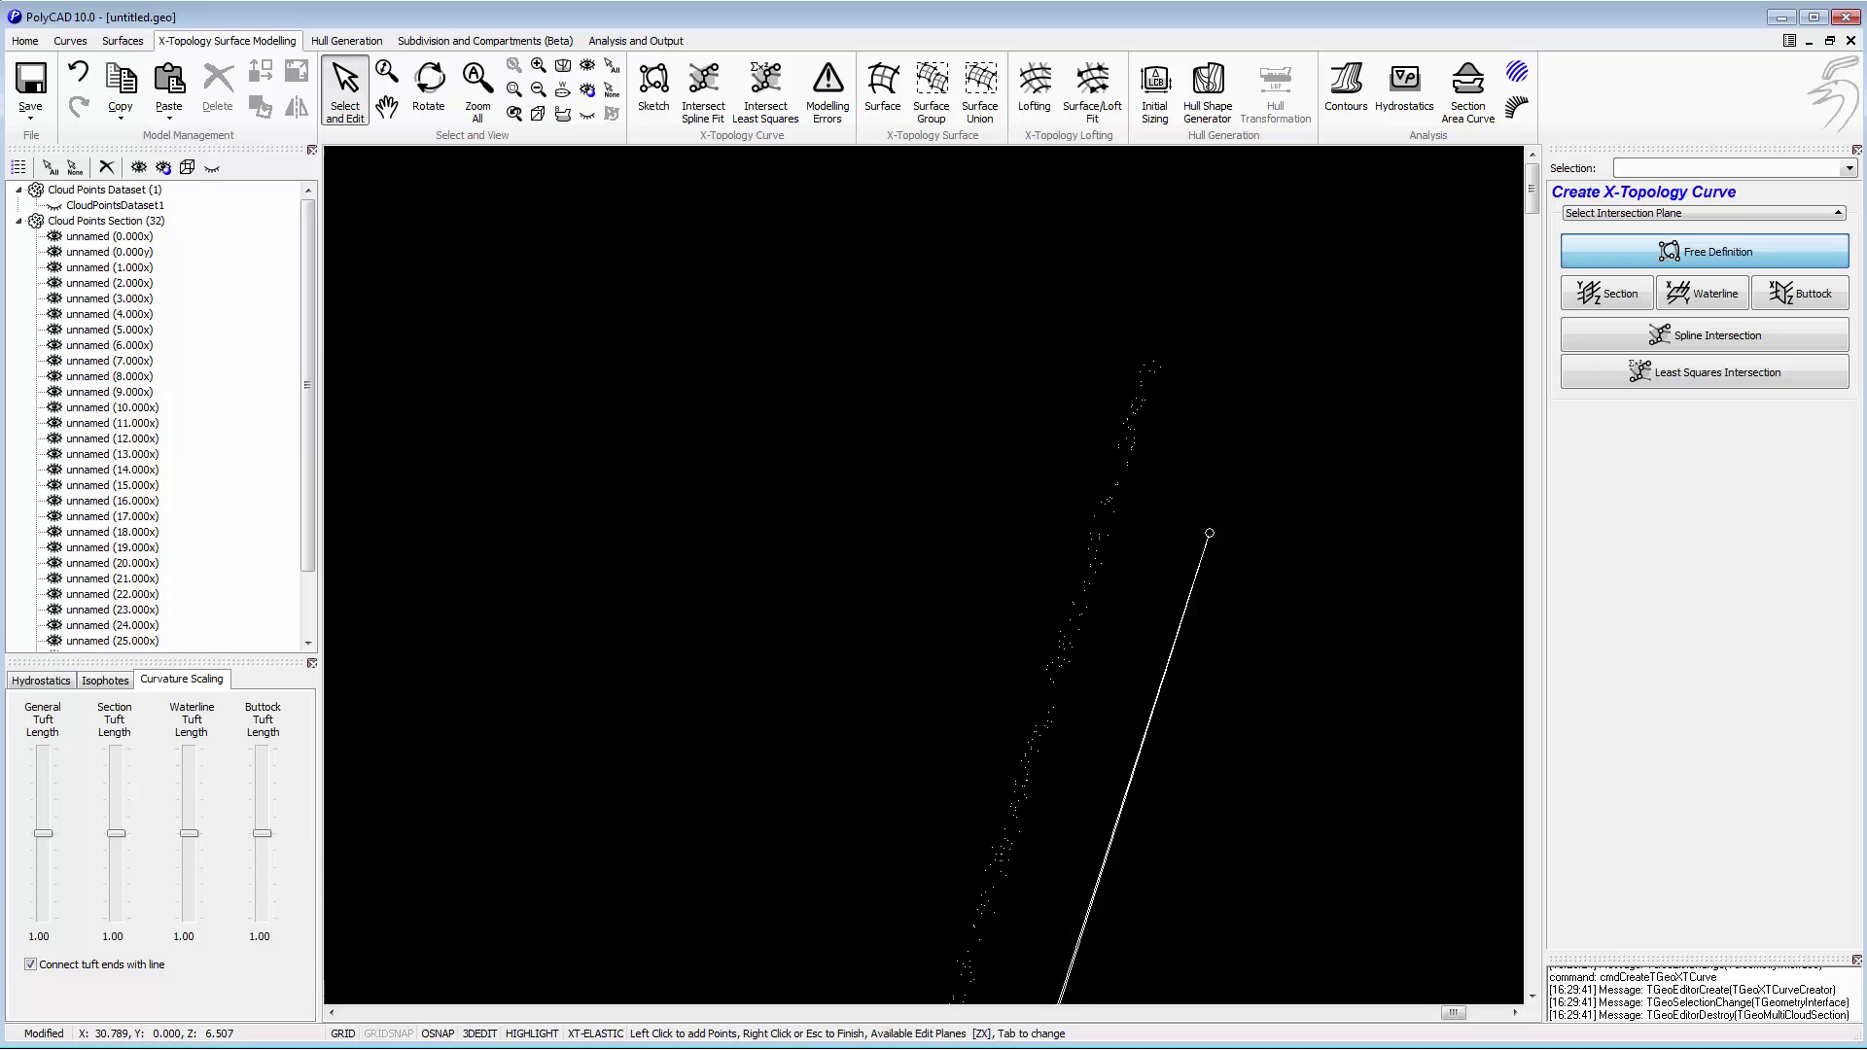
click(1151, 363)
scroll(1242, 487, down, 2)
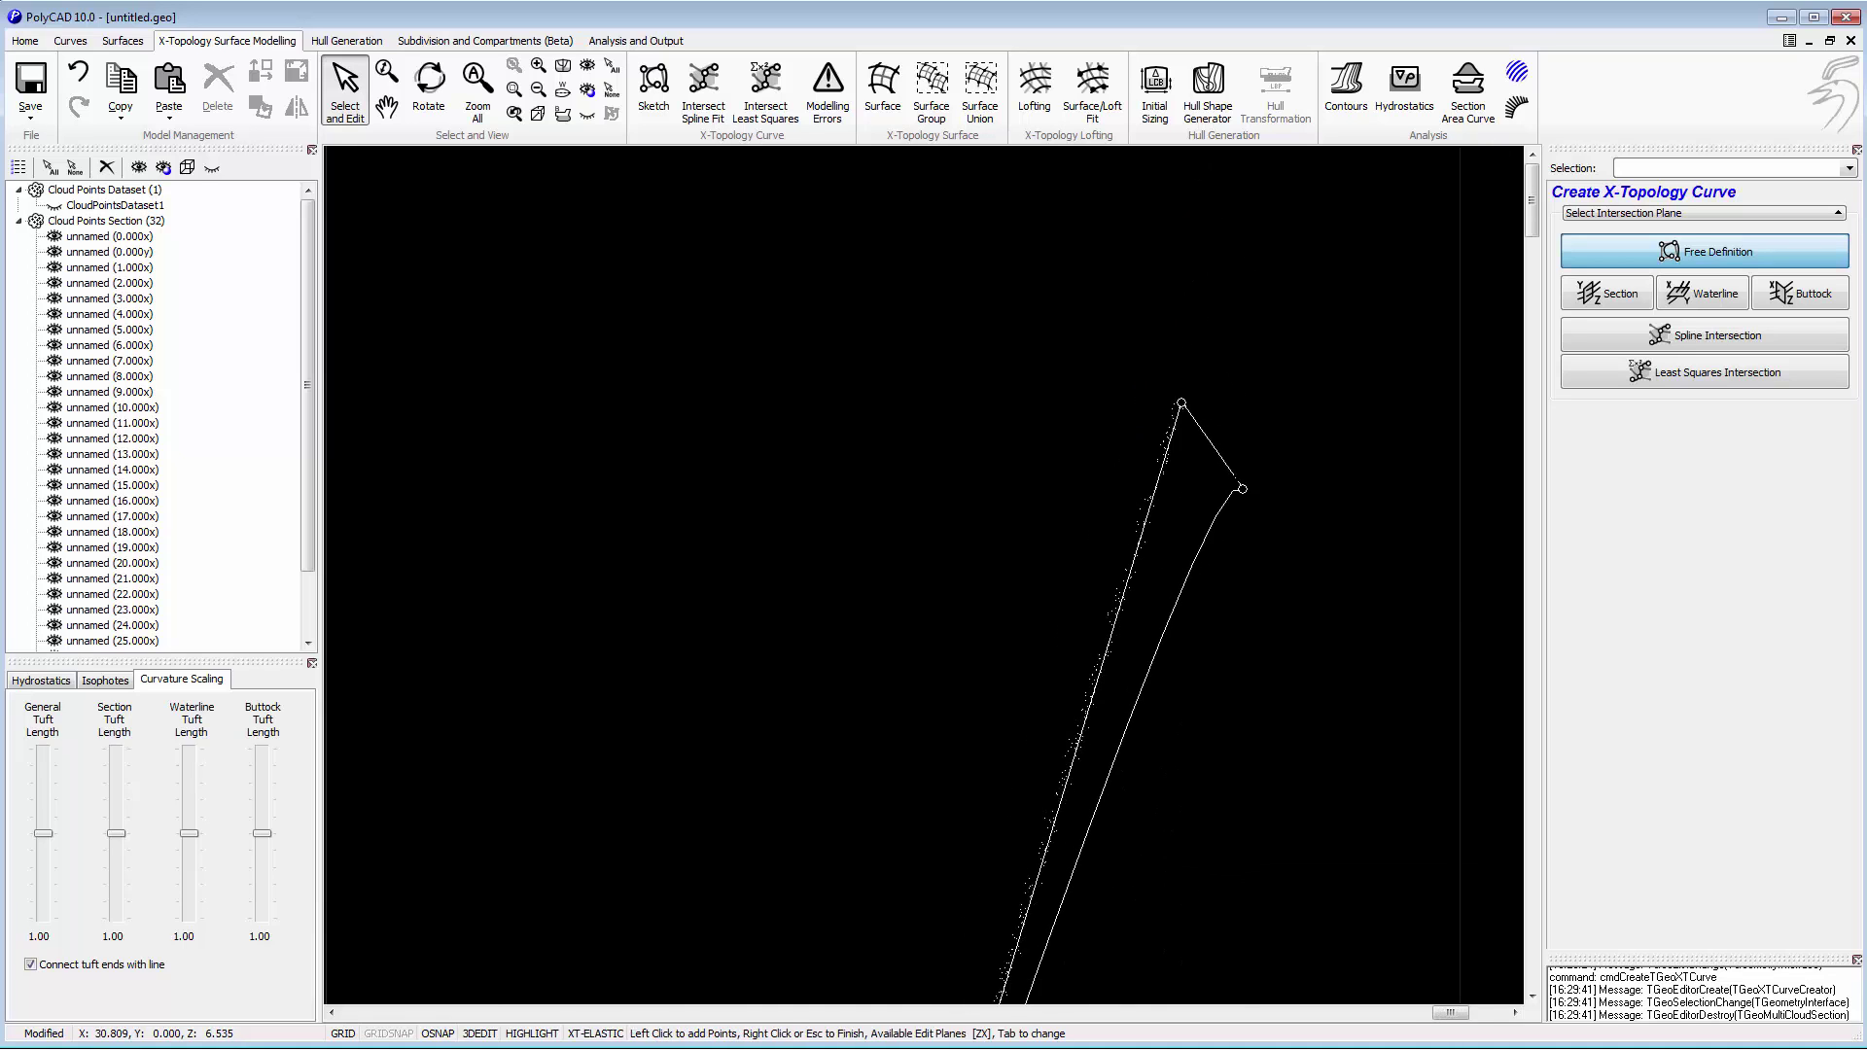
right_click(1262, 502)
scroll(1265, 518, down, 4)
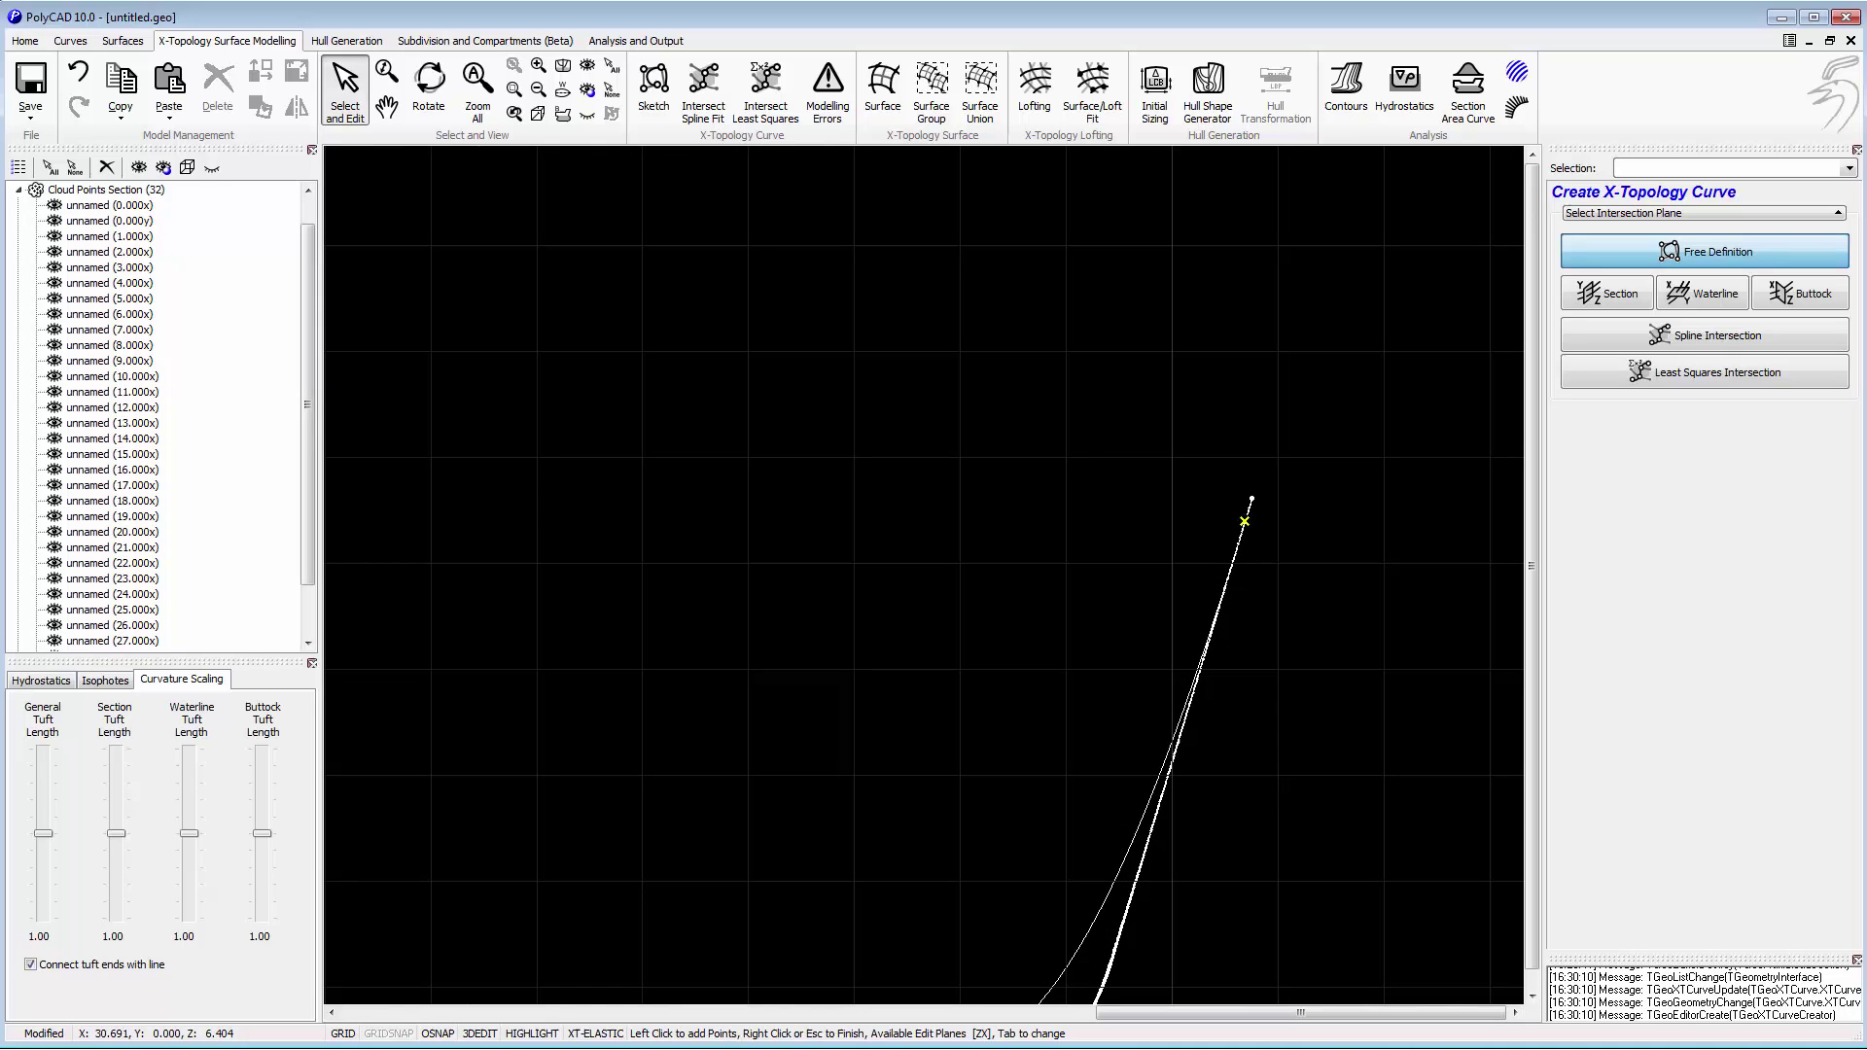
right_click(1356, 636)
Select the centreline curve's two points bounding the forefoot and shape the segment between them as a round arc.
middle_drag(1347, 470, 1342, 442)
scroll(1342, 442, down, 1)
click(975, 611)
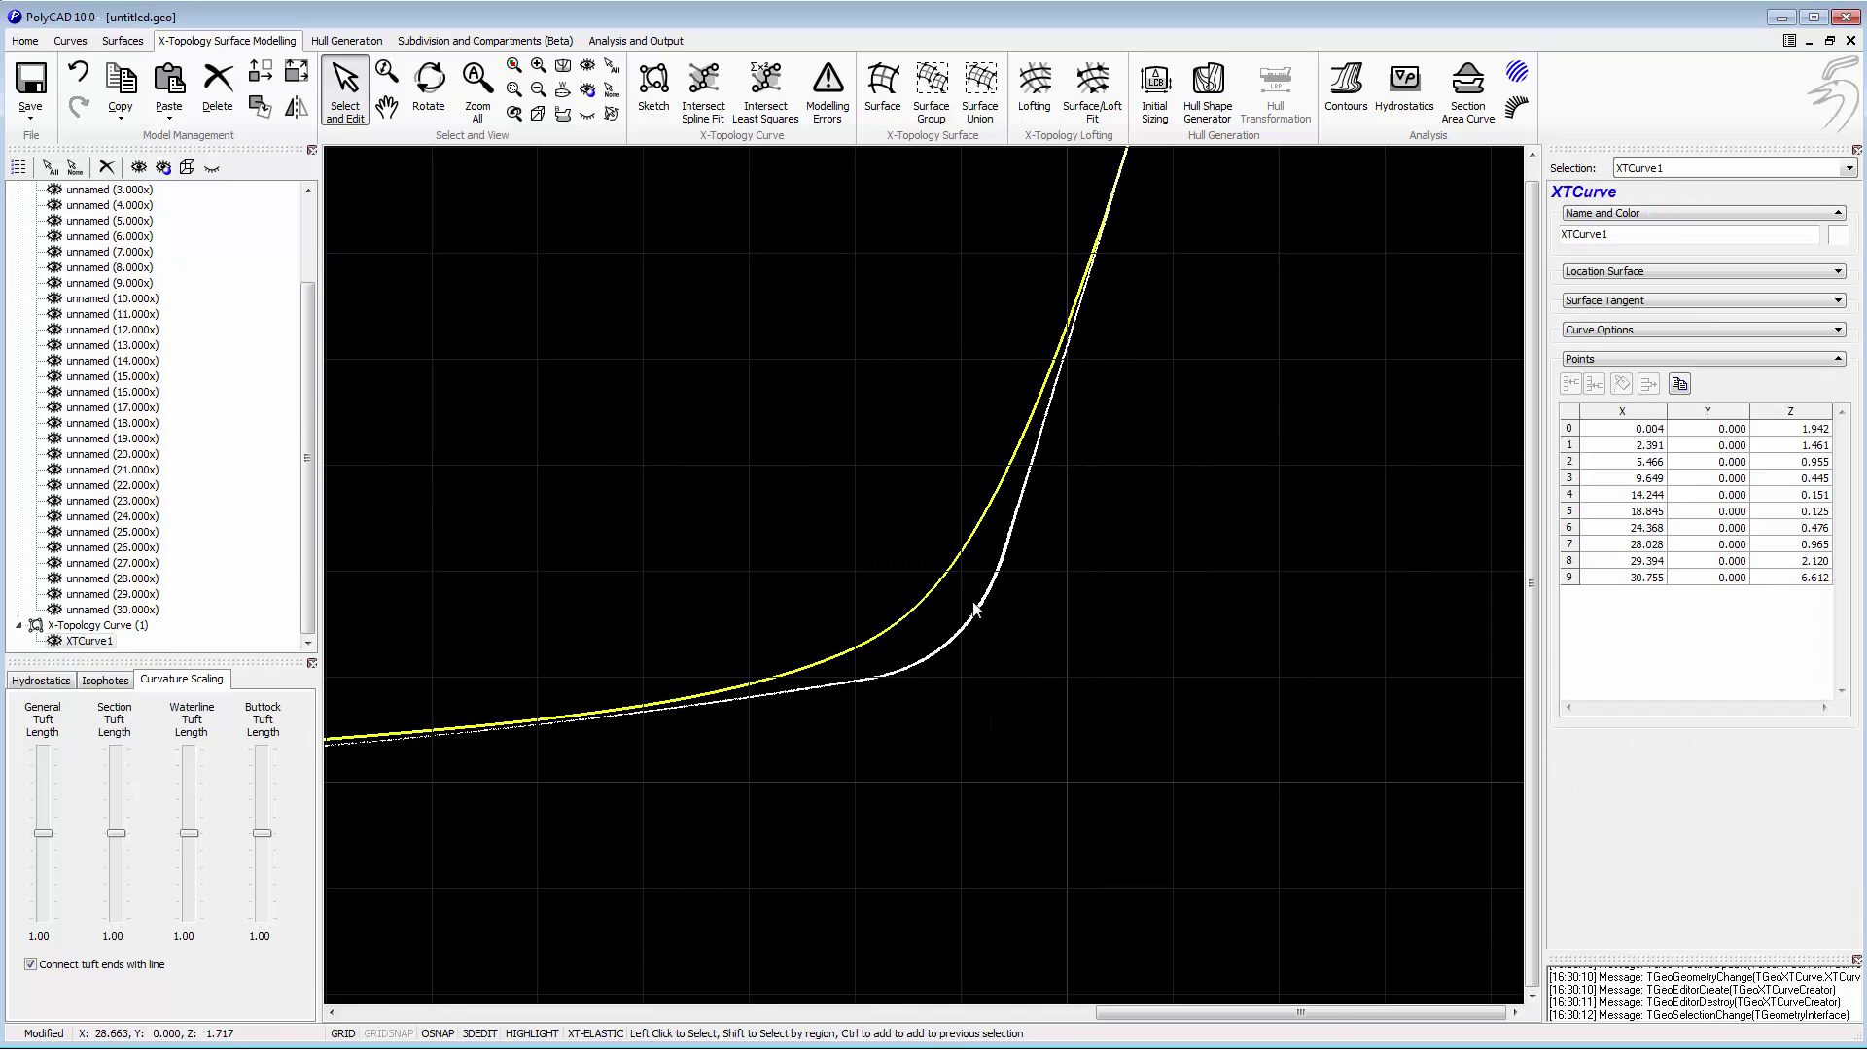
shift+drag(884, 645, 797, 712)
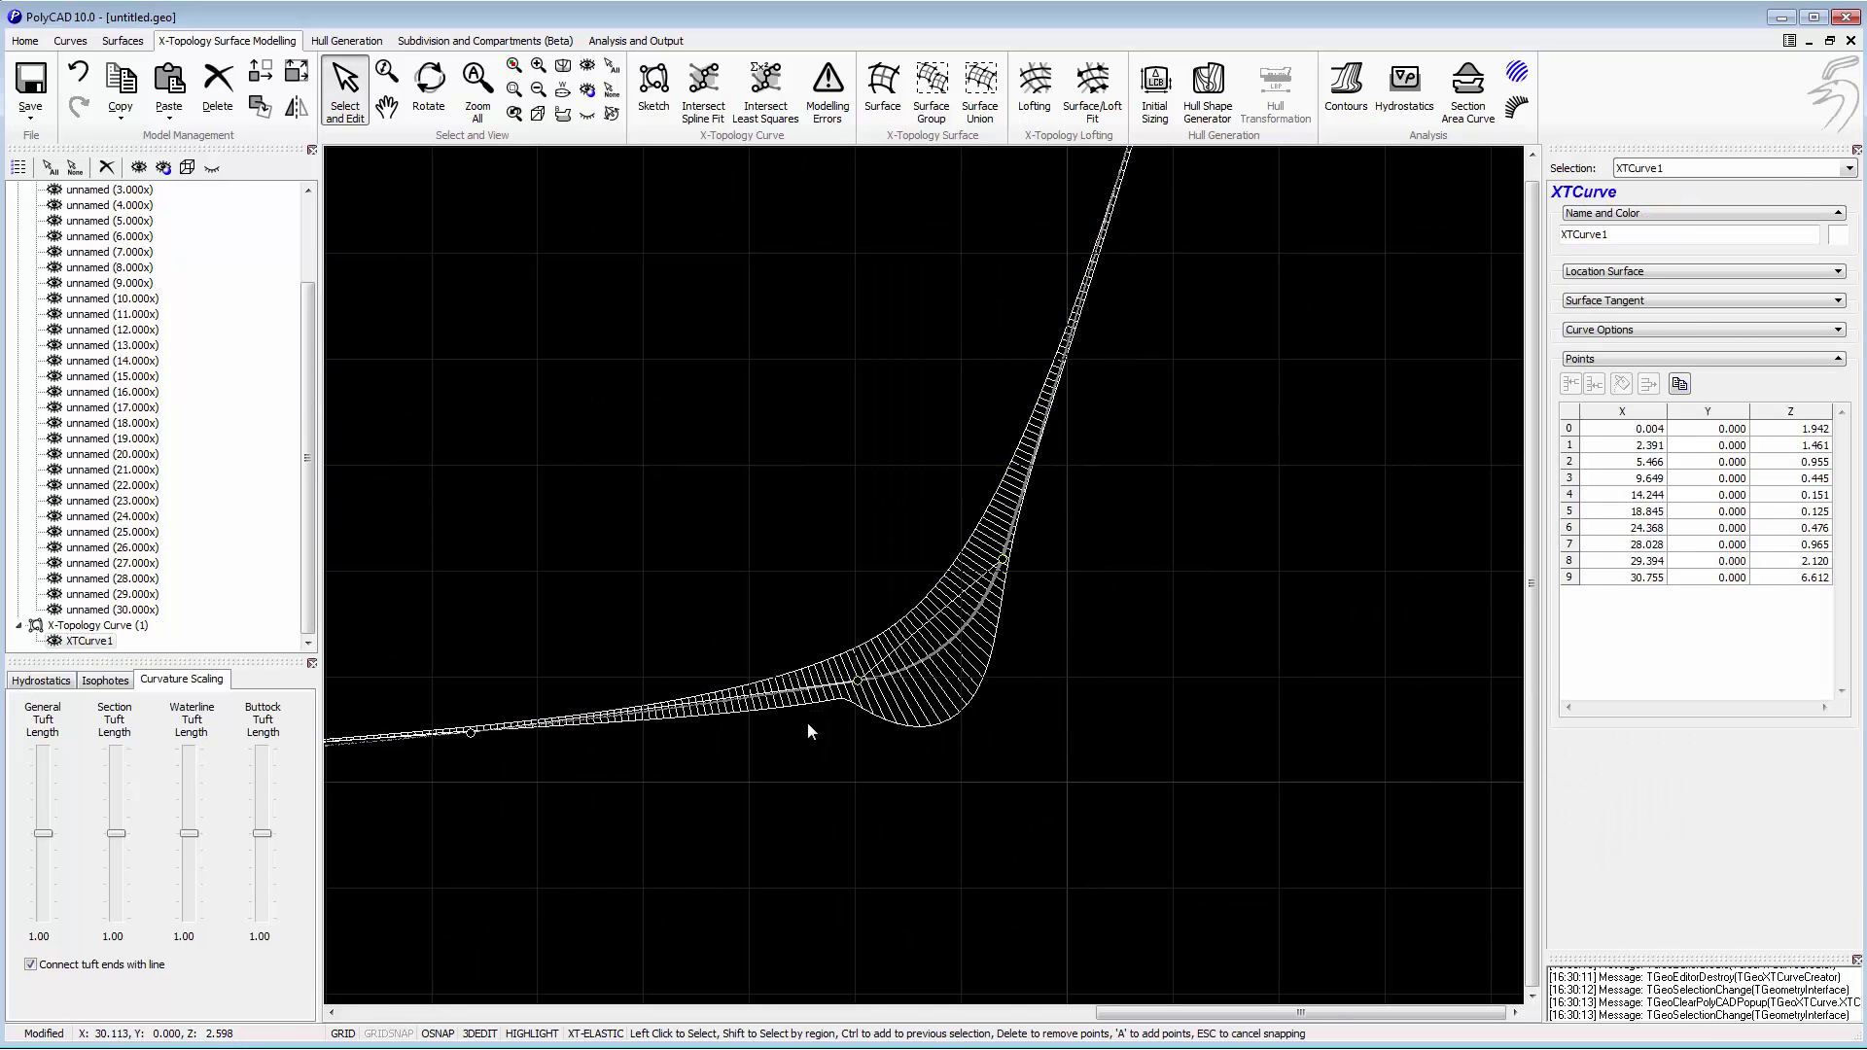
click(822, 697)
Select the curve's points along the bottom profile aft of the forefoot and apply a point interpolation option to them.
middle_drag(861, 723, 1303, 671)
scroll(1254, 646, down, 9)
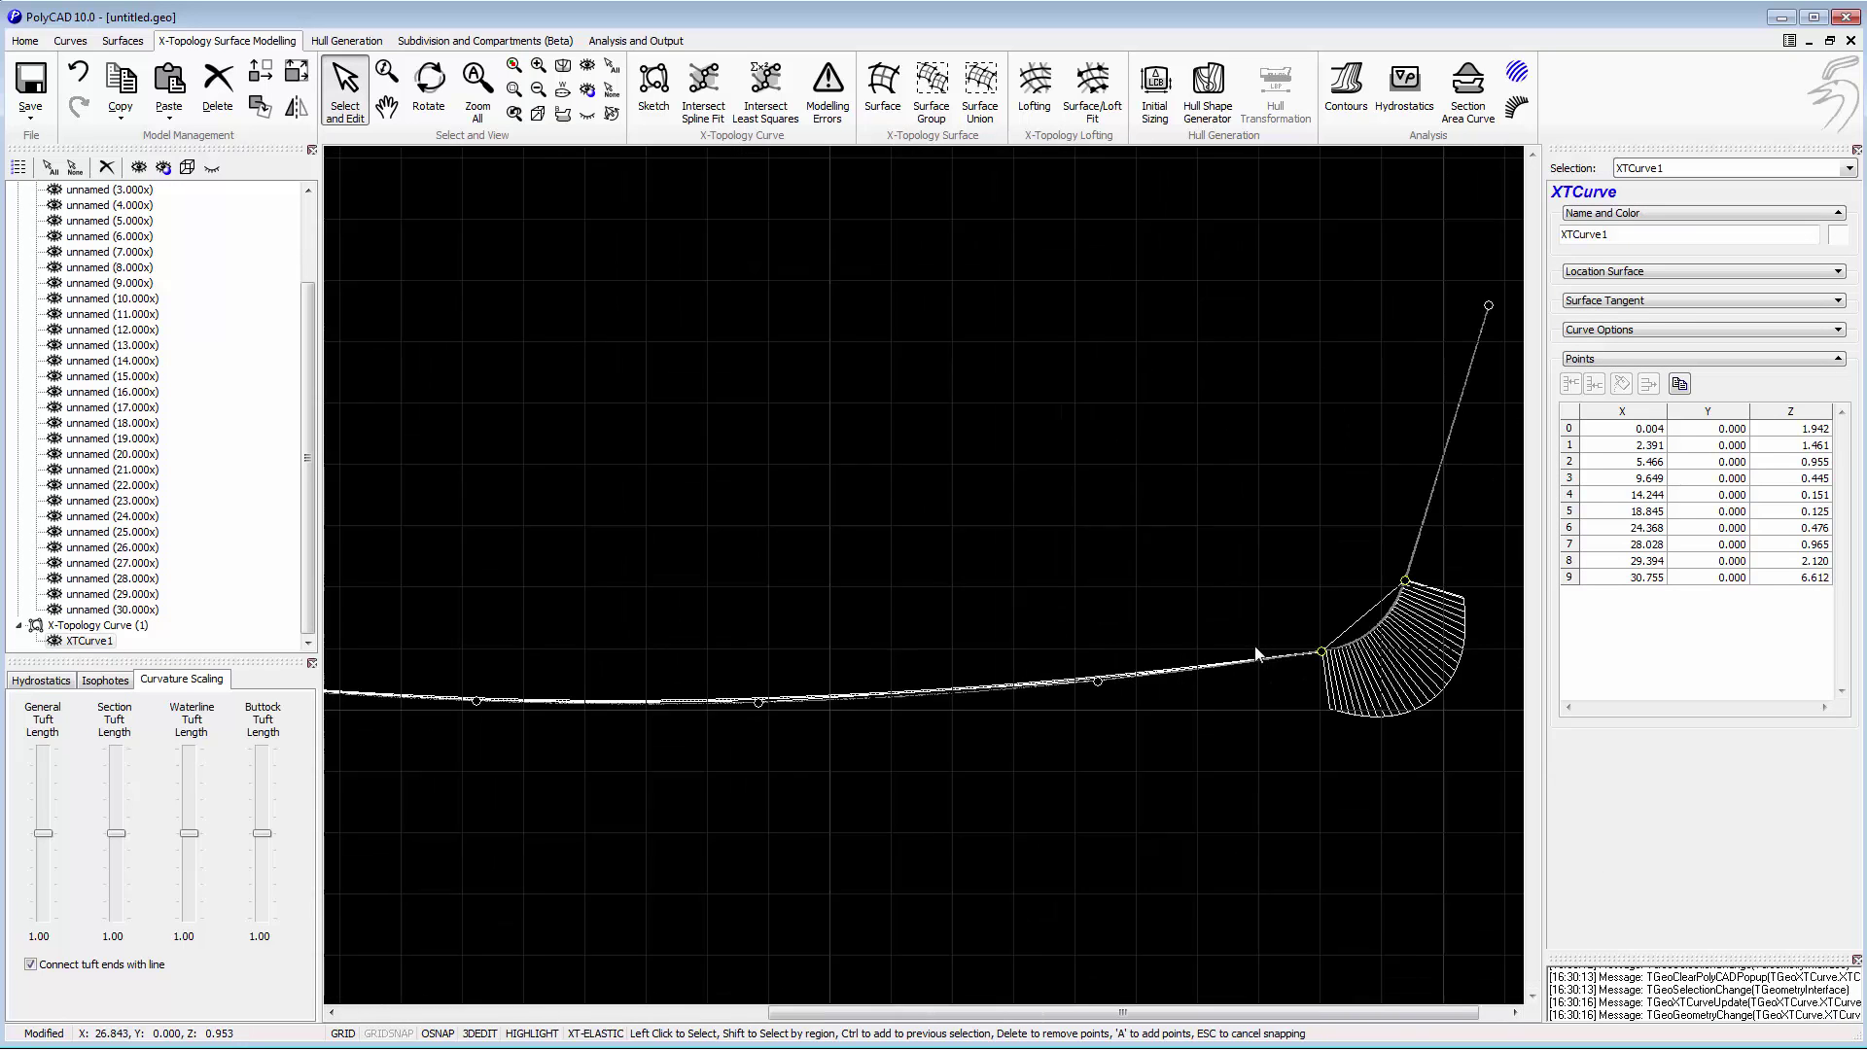
shift+drag(717, 603, 1201, 708)
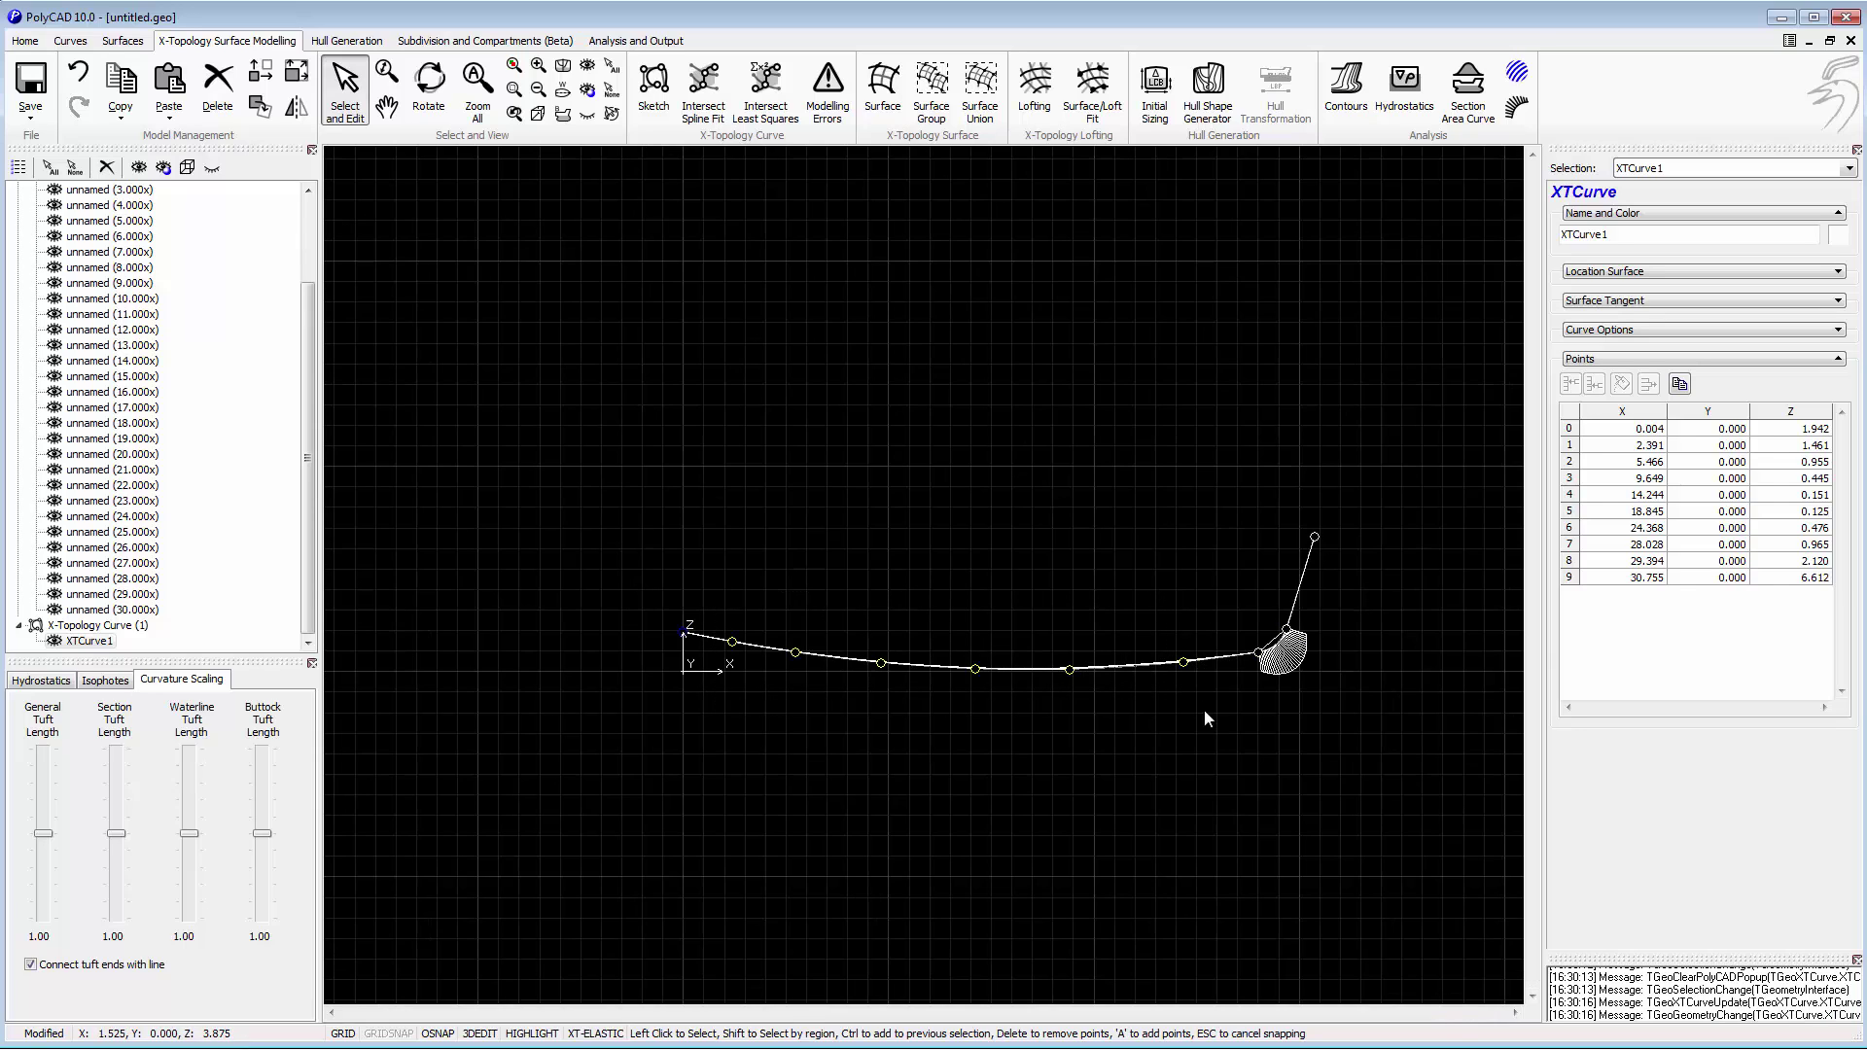
mouse_move(1204, 694)
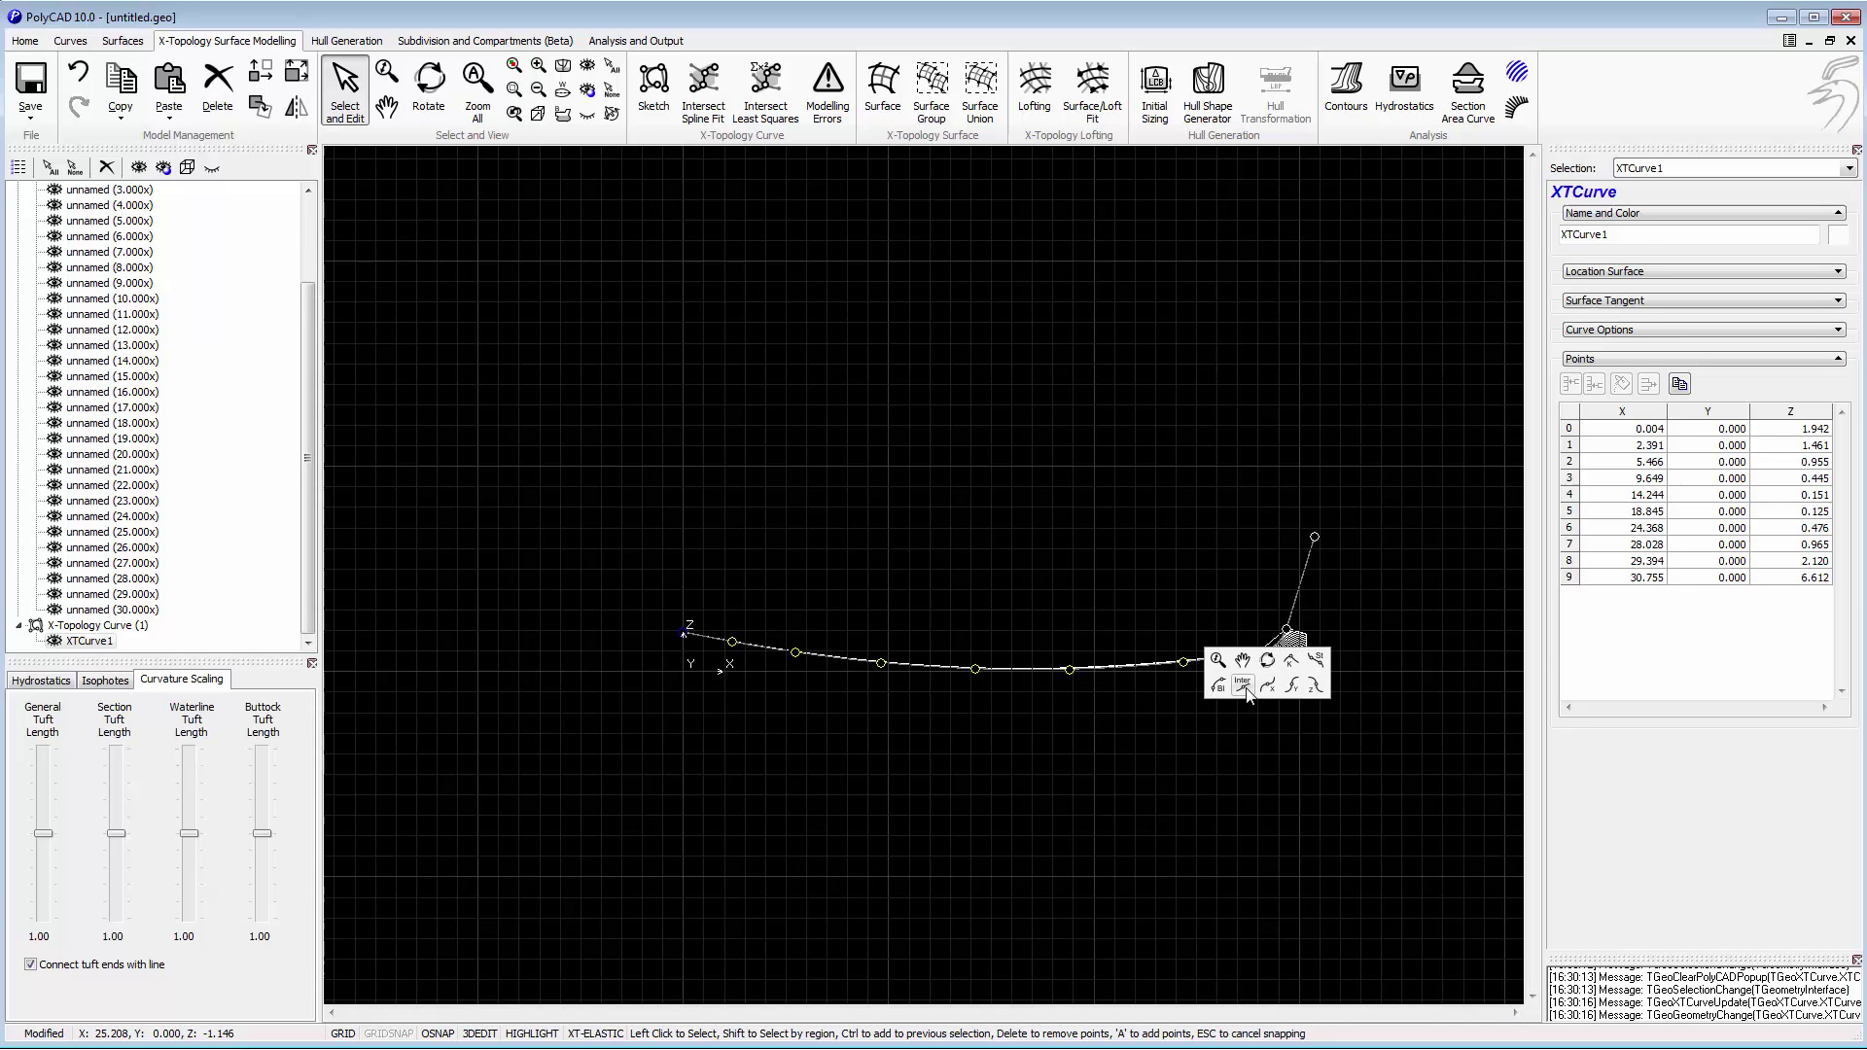
click(1290, 687)
Set the X coordinate of the centreline curve's first point to 0.
click(1638, 435)
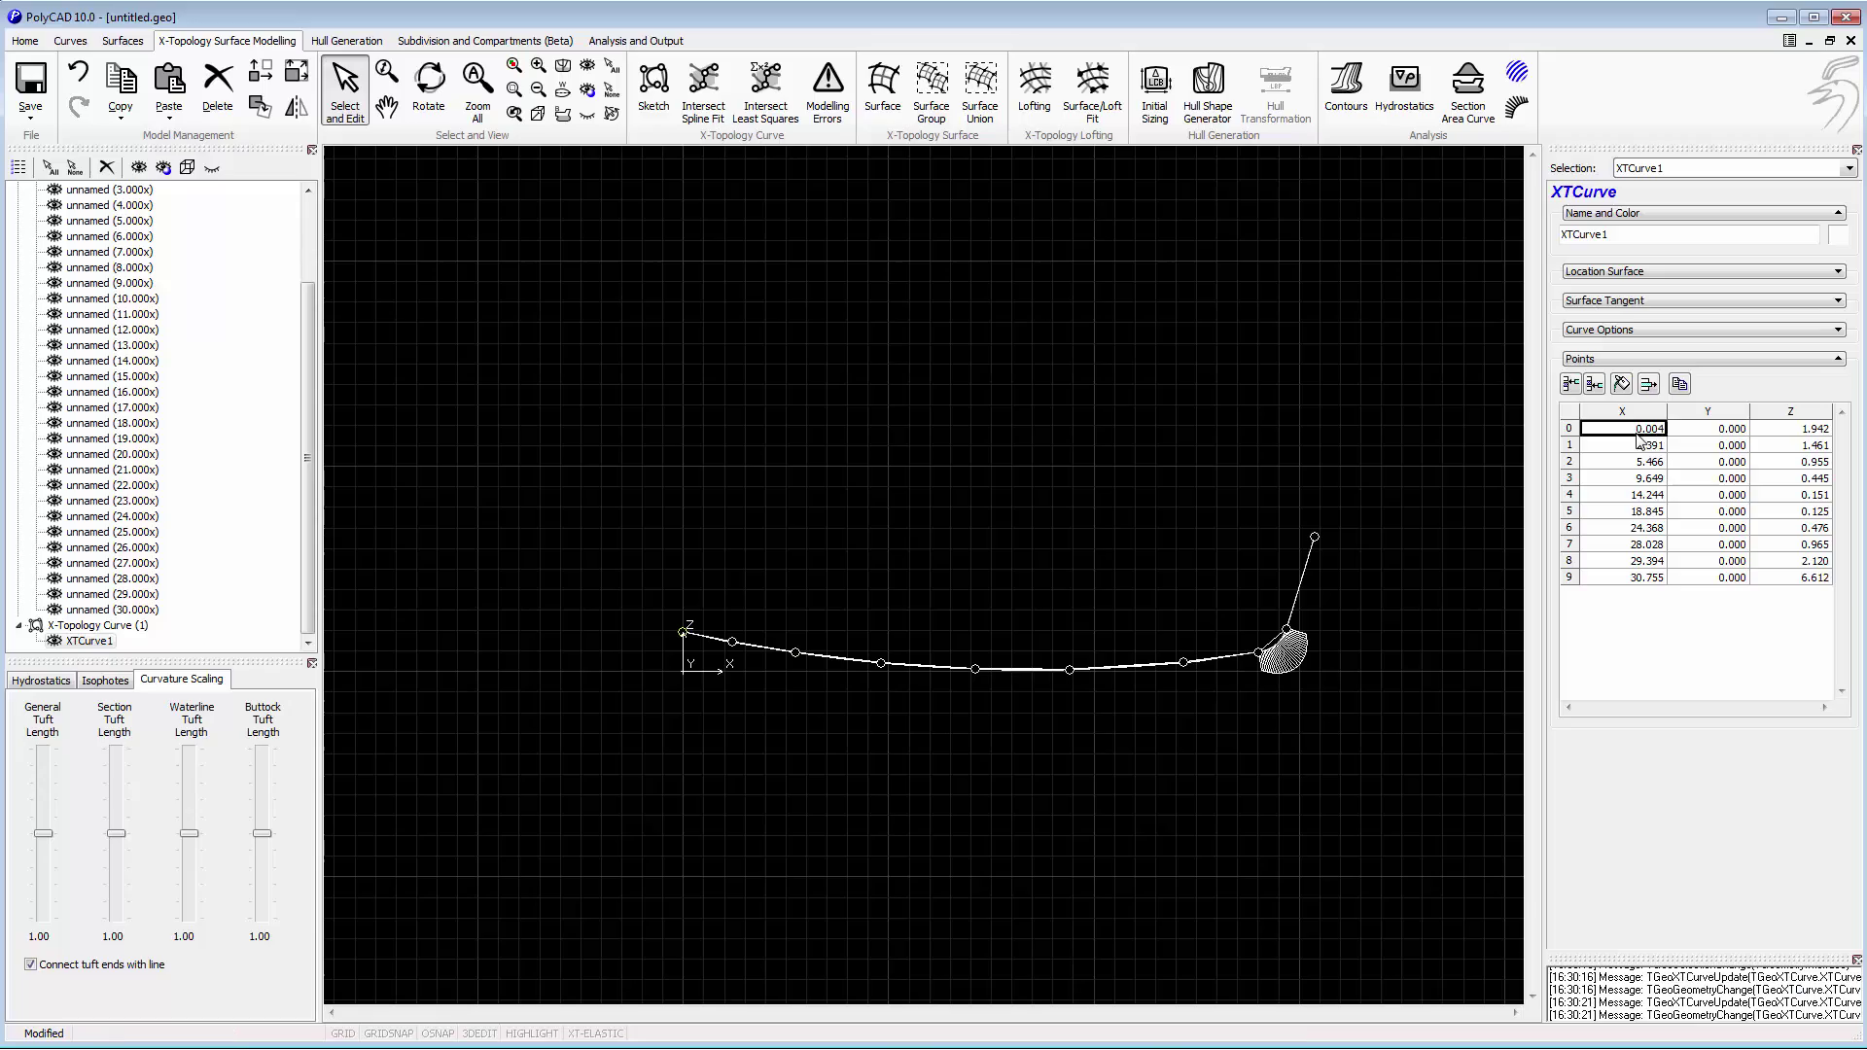
text(0)
key(Return)
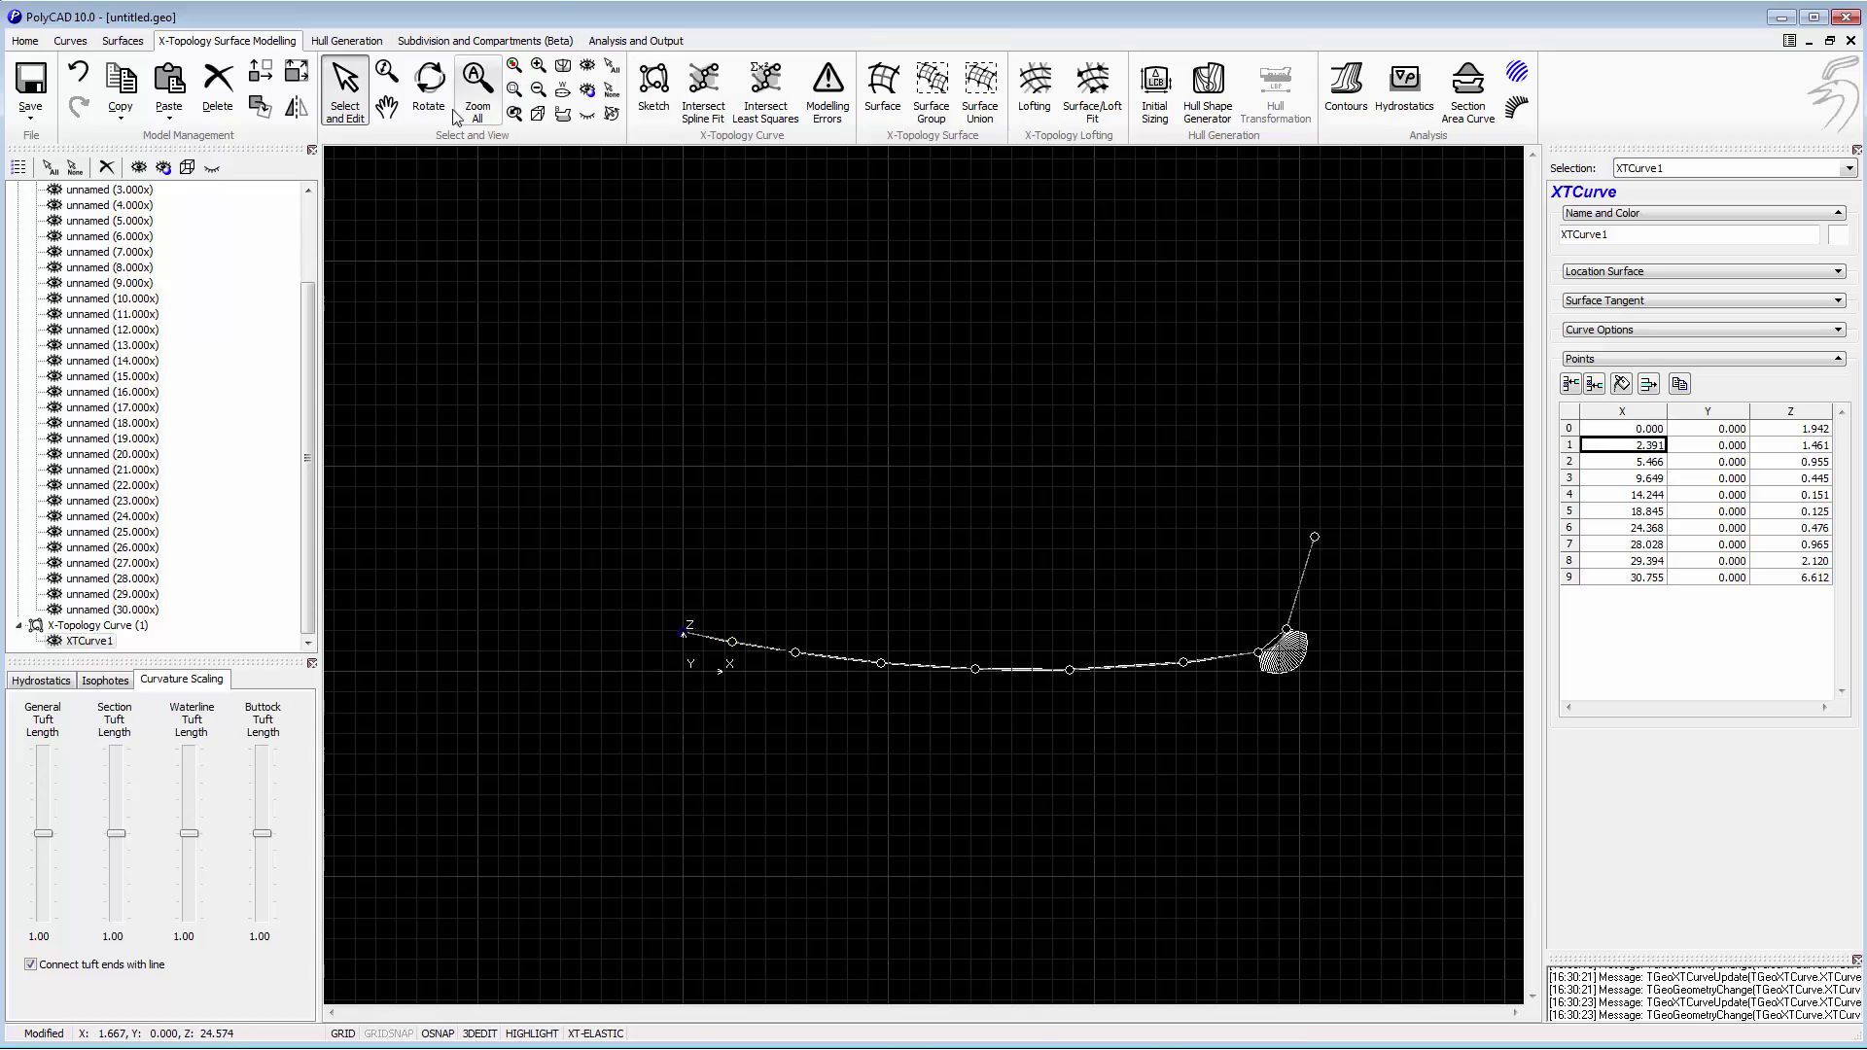
Examine the sections and centreline curve in 3D and in the body plan view.
click(429, 83)
drag(1046, 312, 934, 525)
scroll(1223, 508, up, 5)
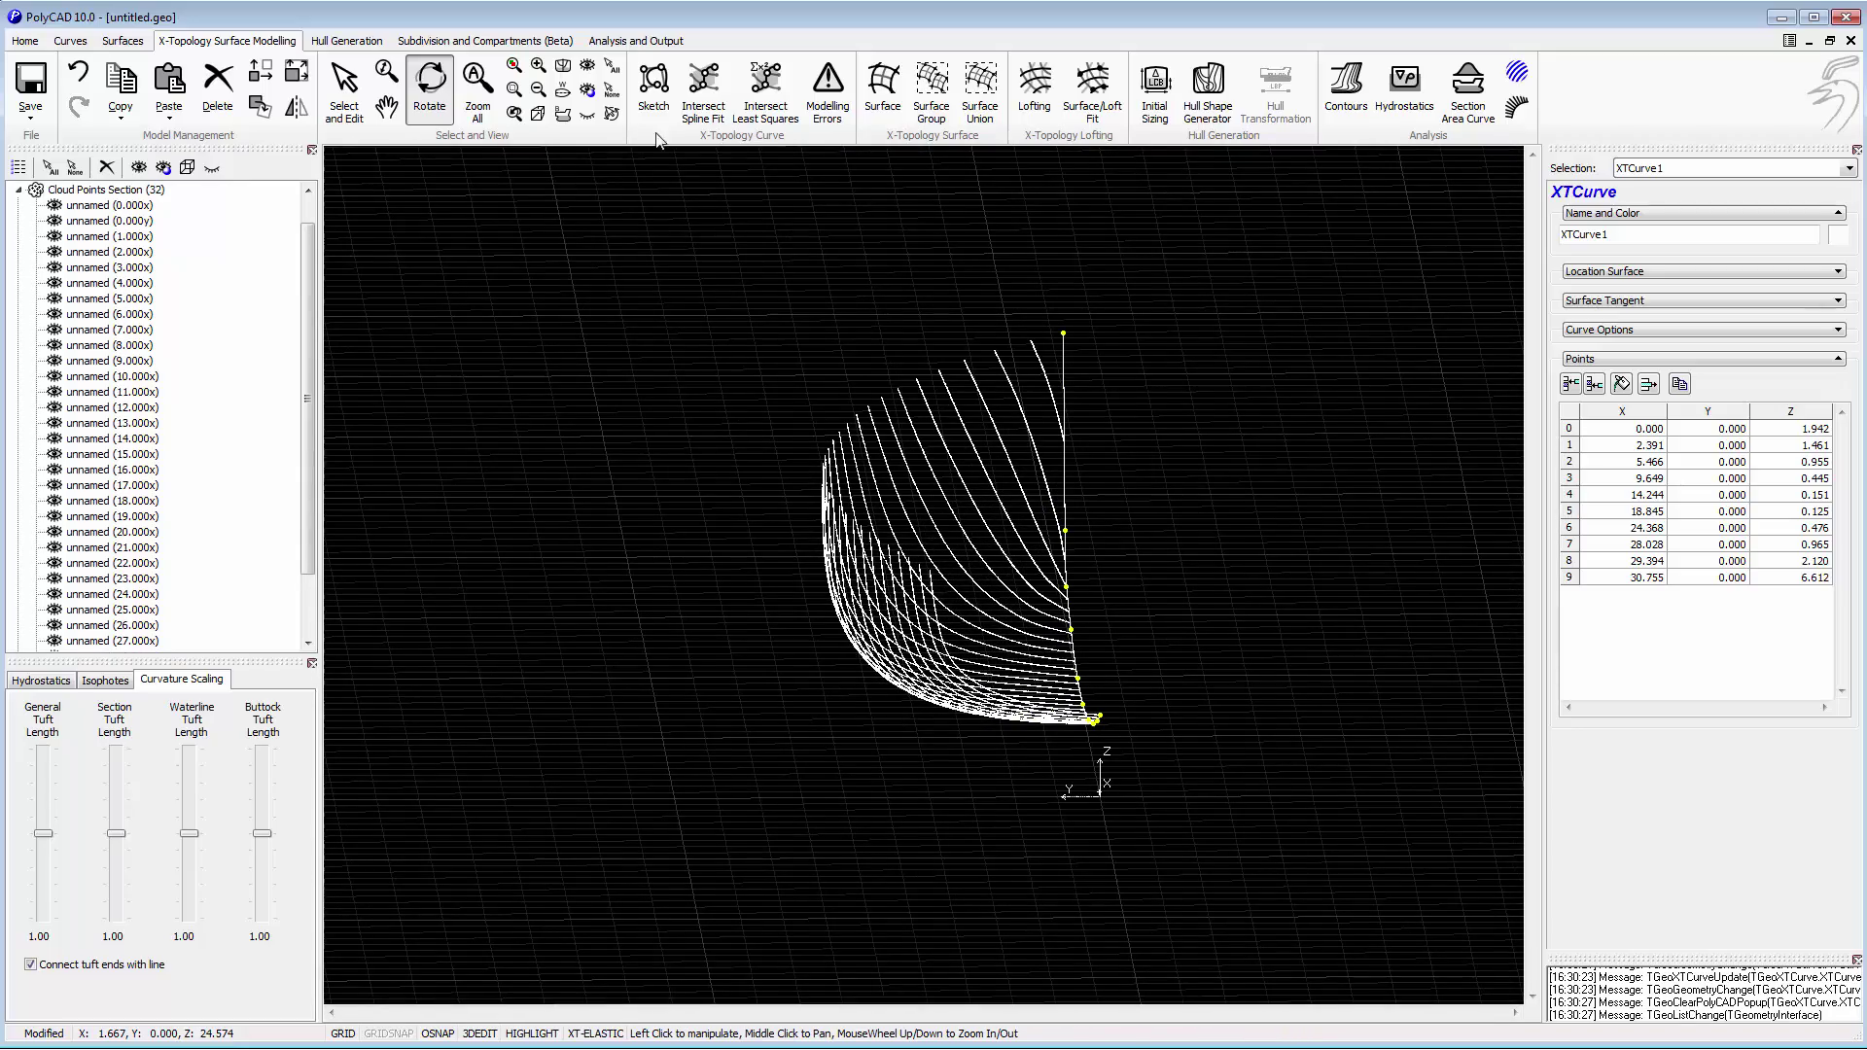
click(564, 68)
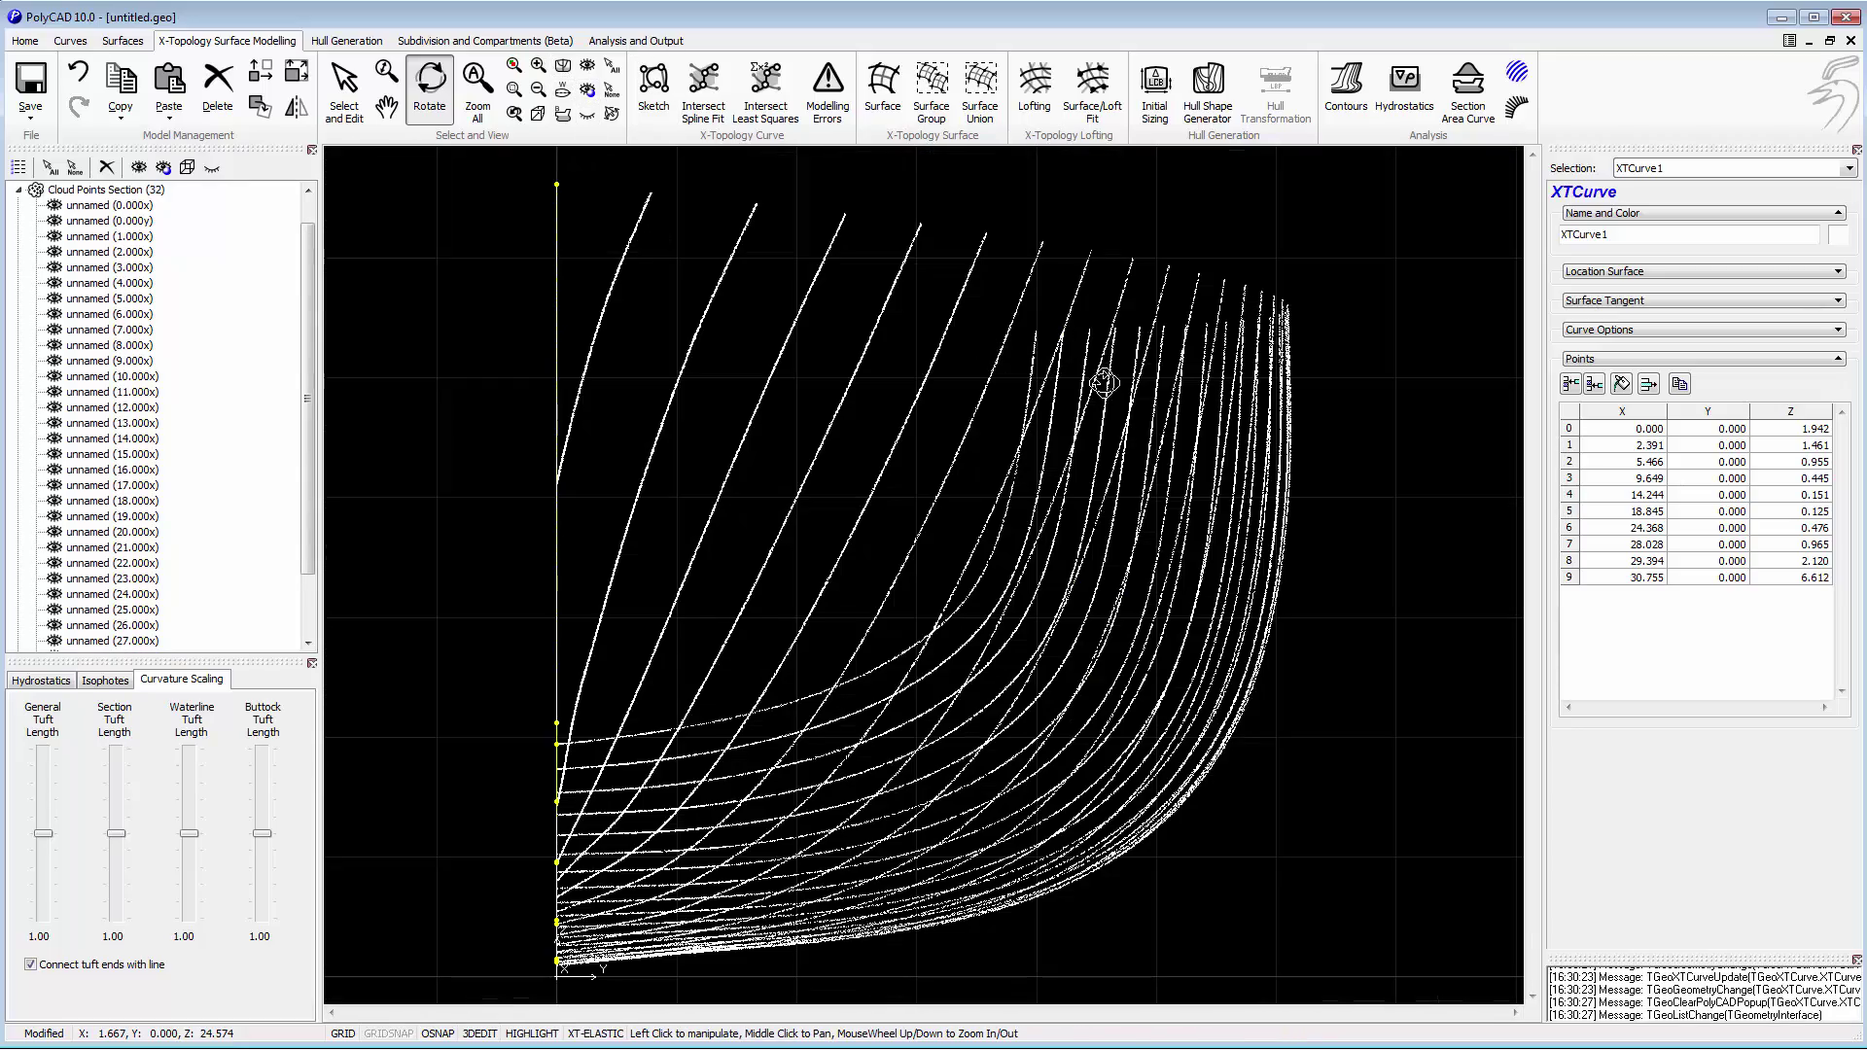
Start a freely defined X-Topology curve at the centreline curve's stem head and snap it to the section tops at X 28, 25, 22, 19 and 16.
scroll(1076, 505, up, 4)
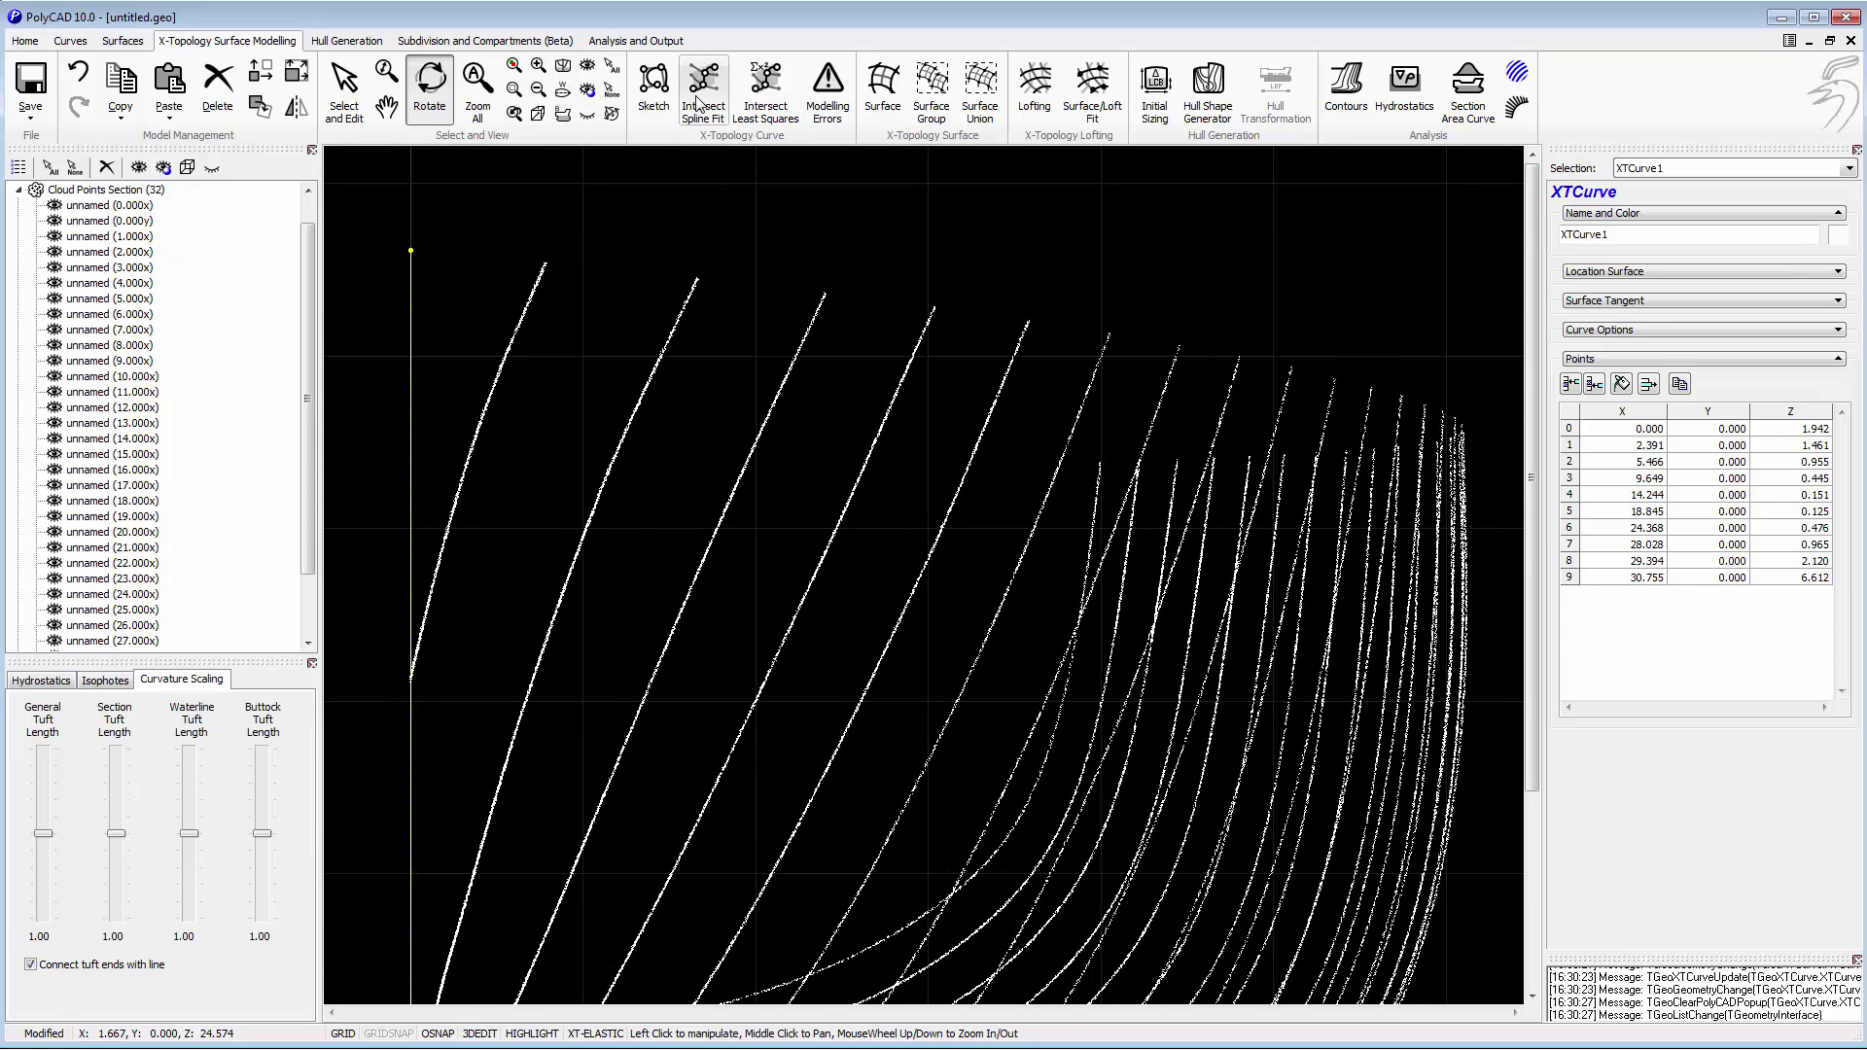
click(702, 100)
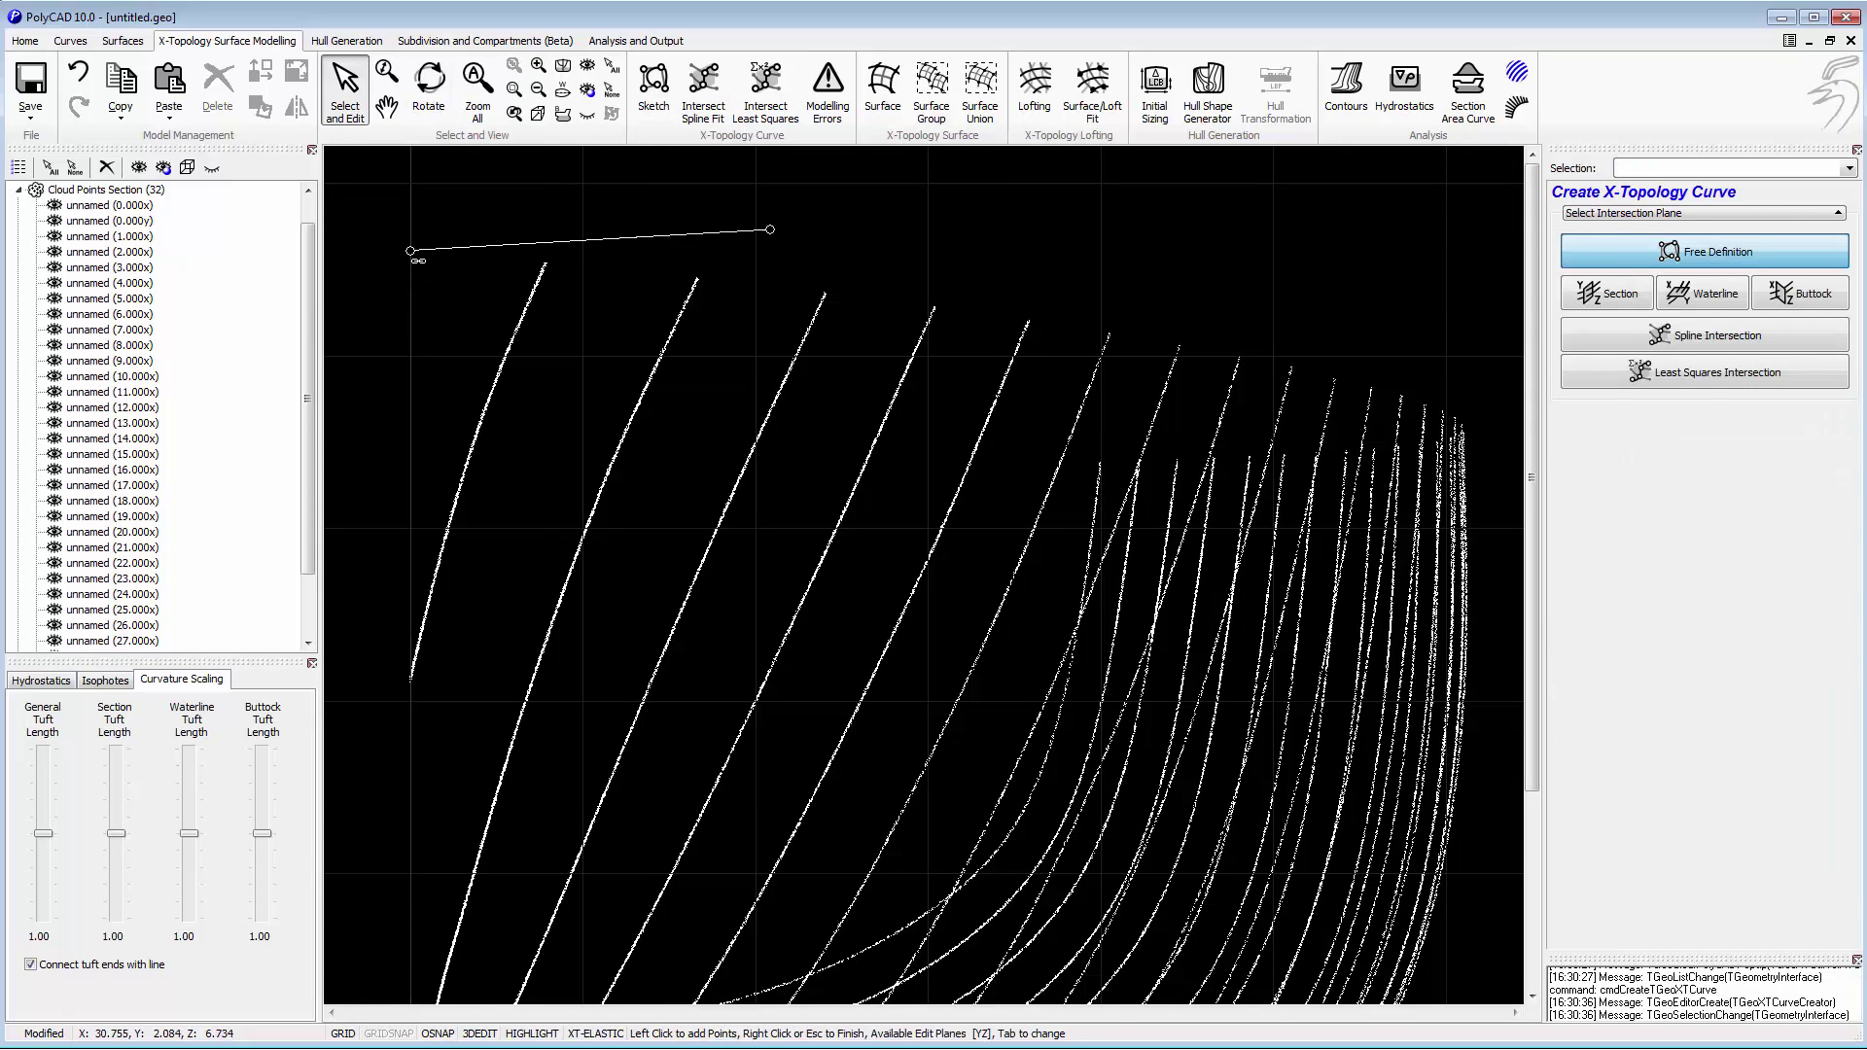
scroll(854, 254, up, 3)
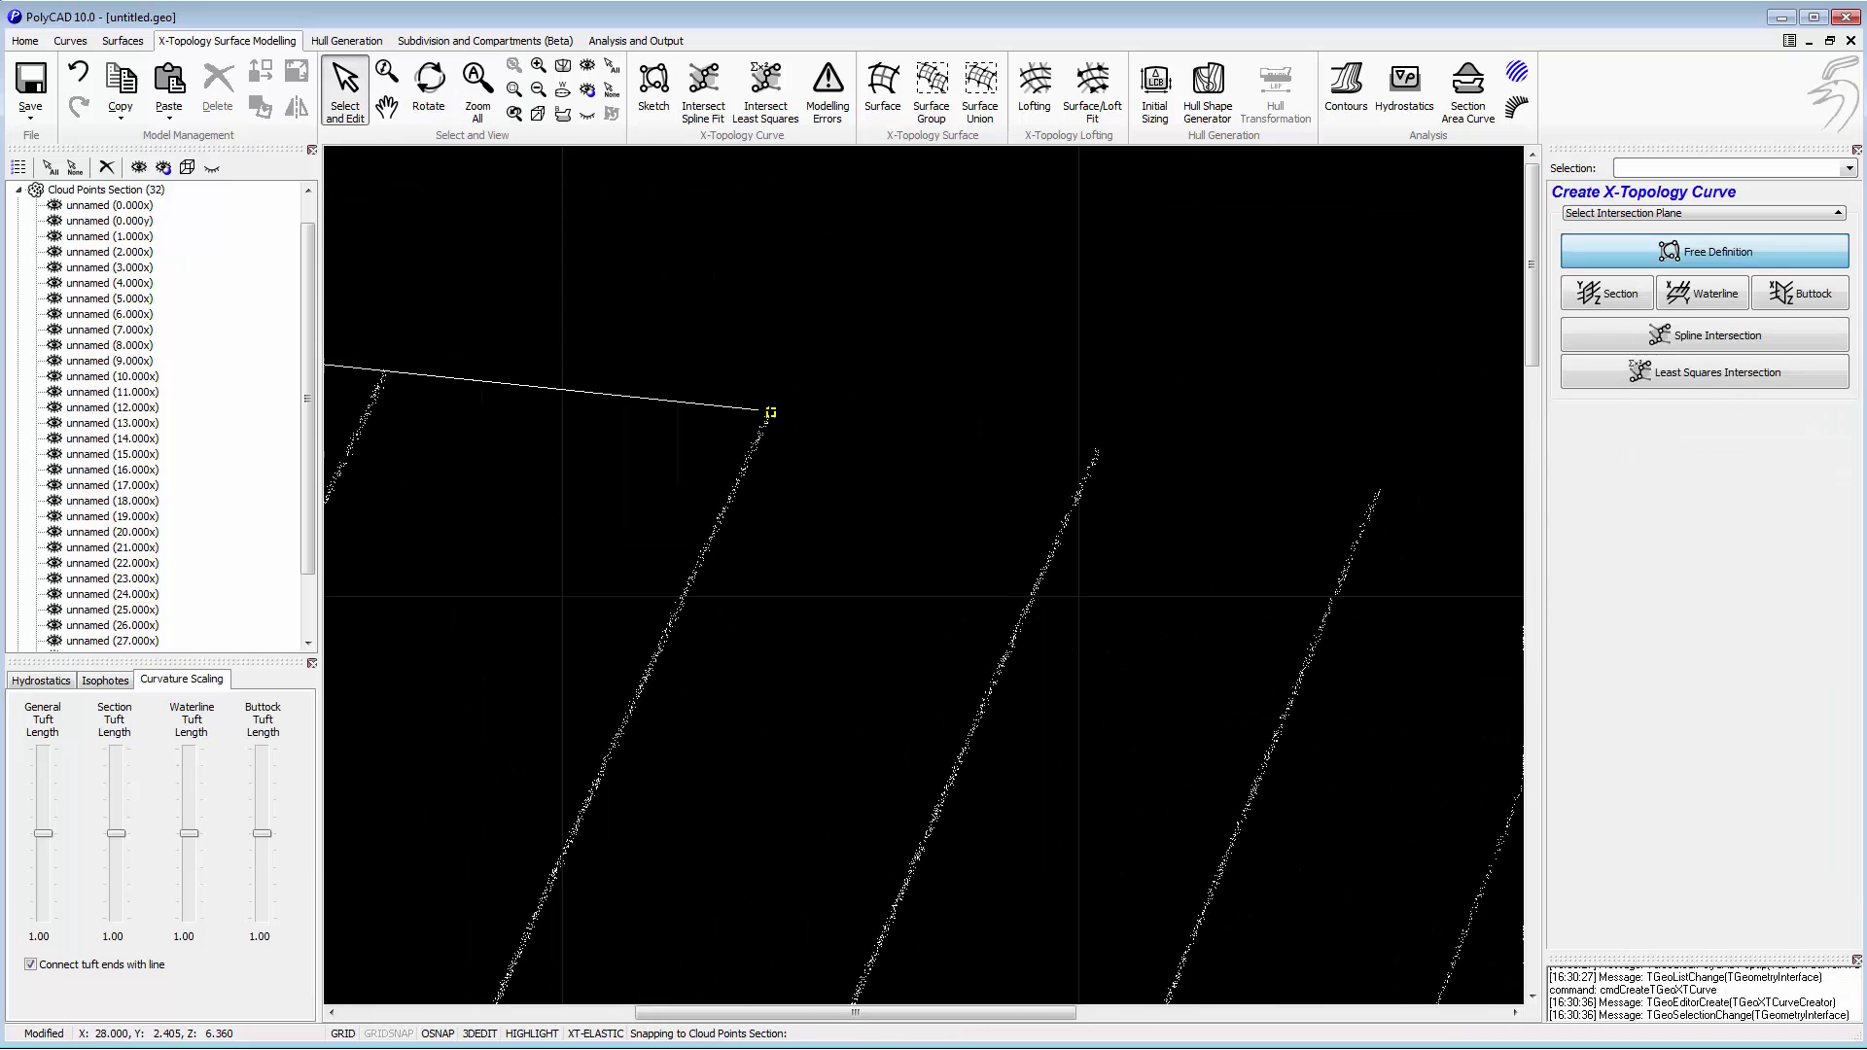
click(771, 413)
middle_drag(1201, 352, 527, 182)
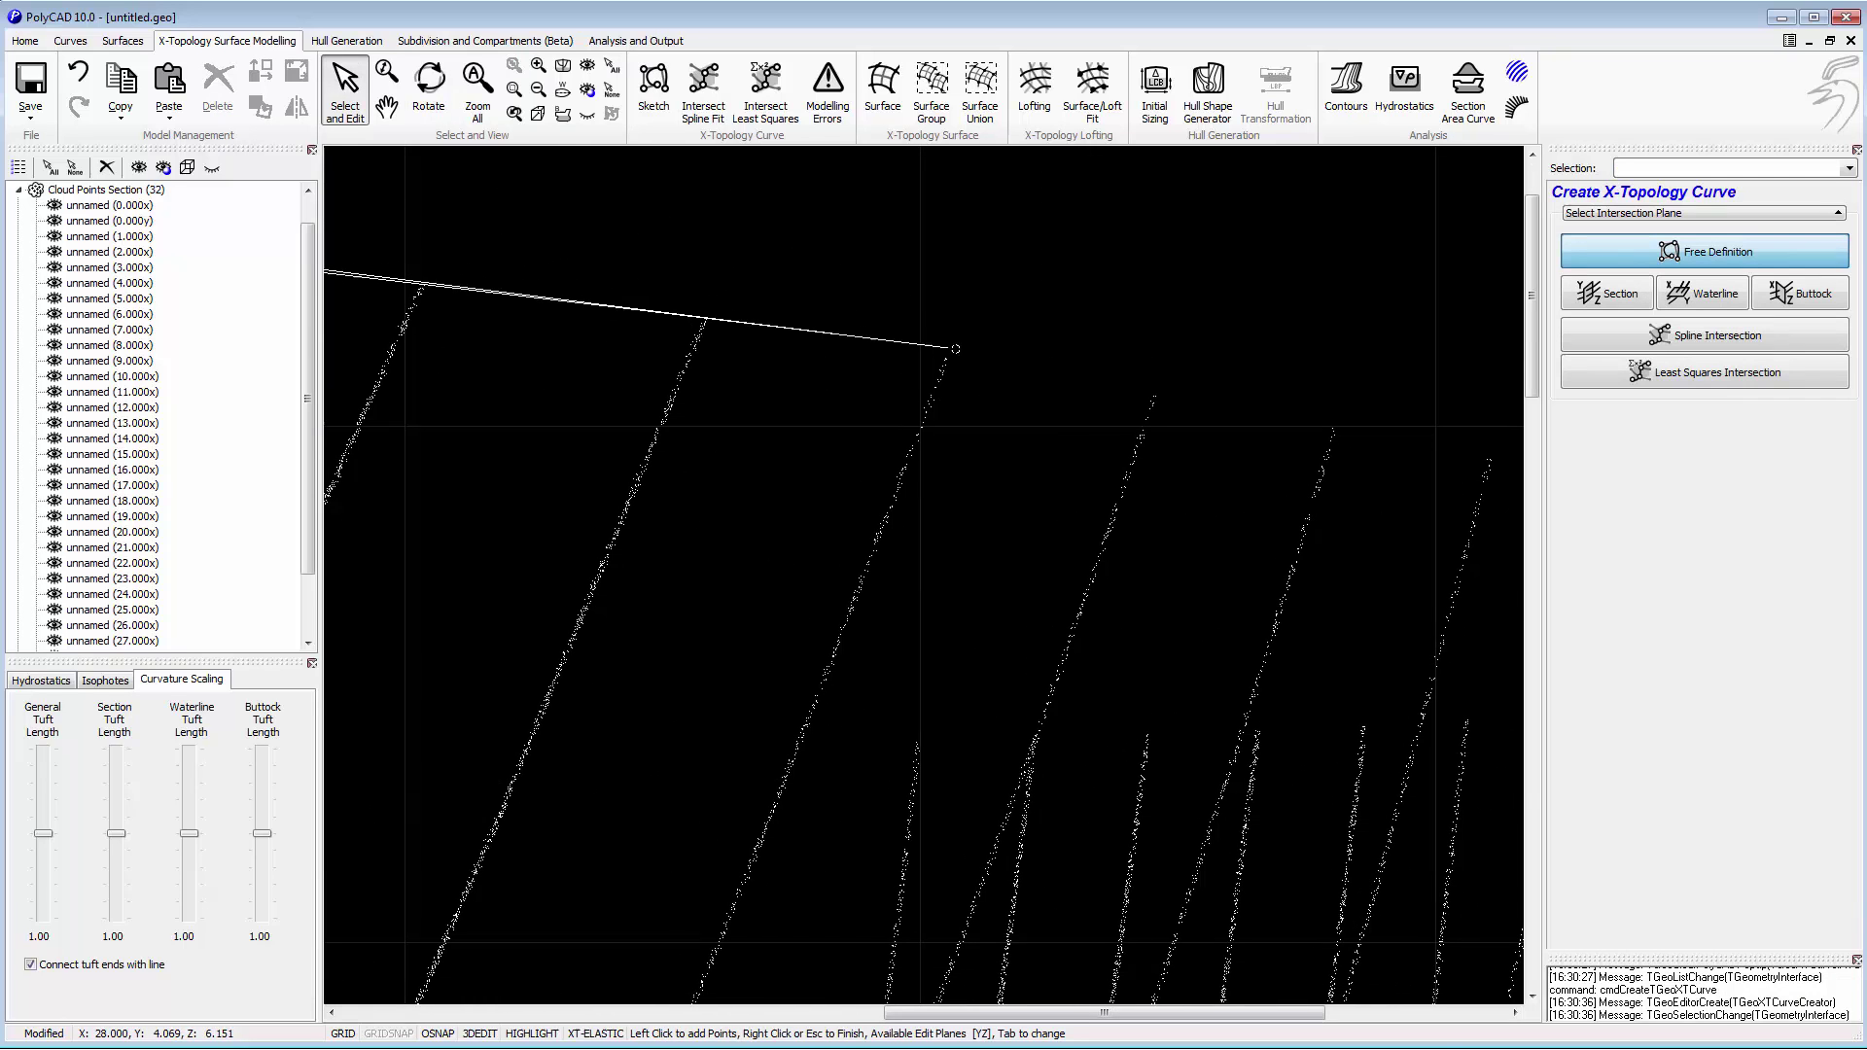
click(944, 360)
scroll(792, 288, down, 2)
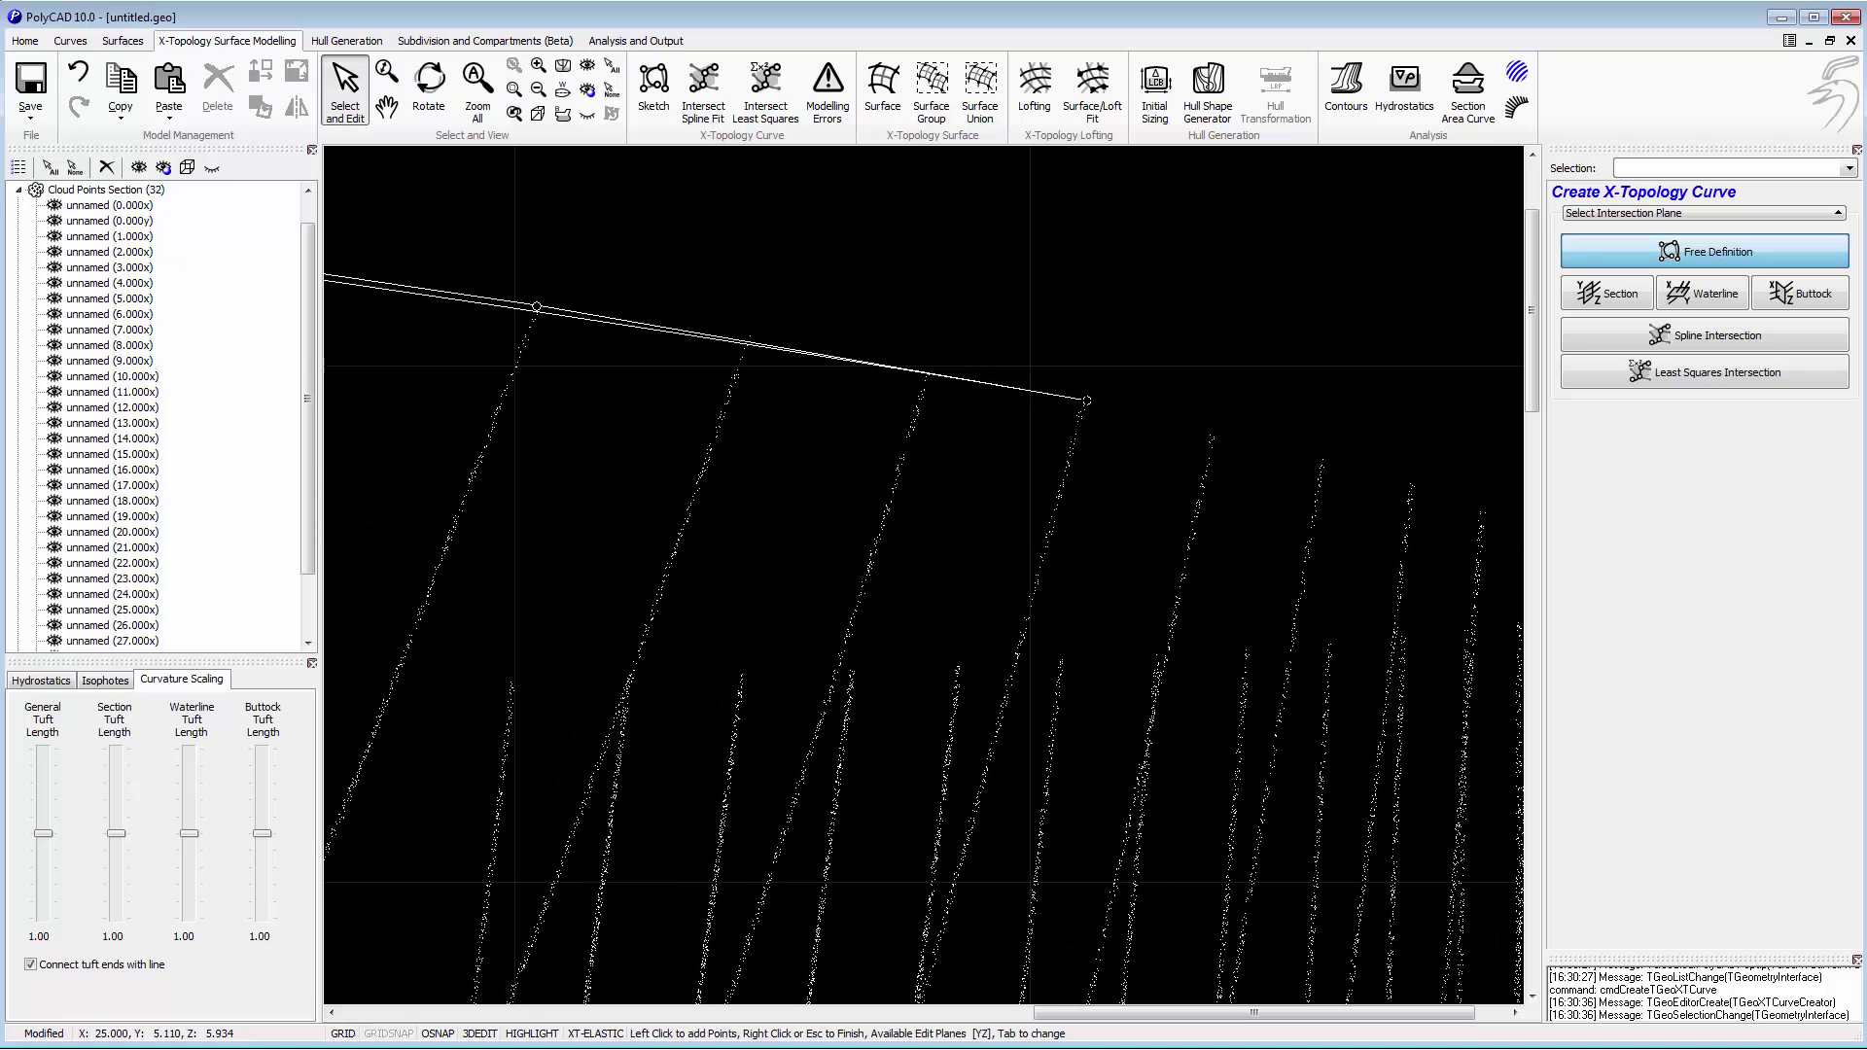
click(1084, 400)
middle_drag(1267, 350, 744, 289)
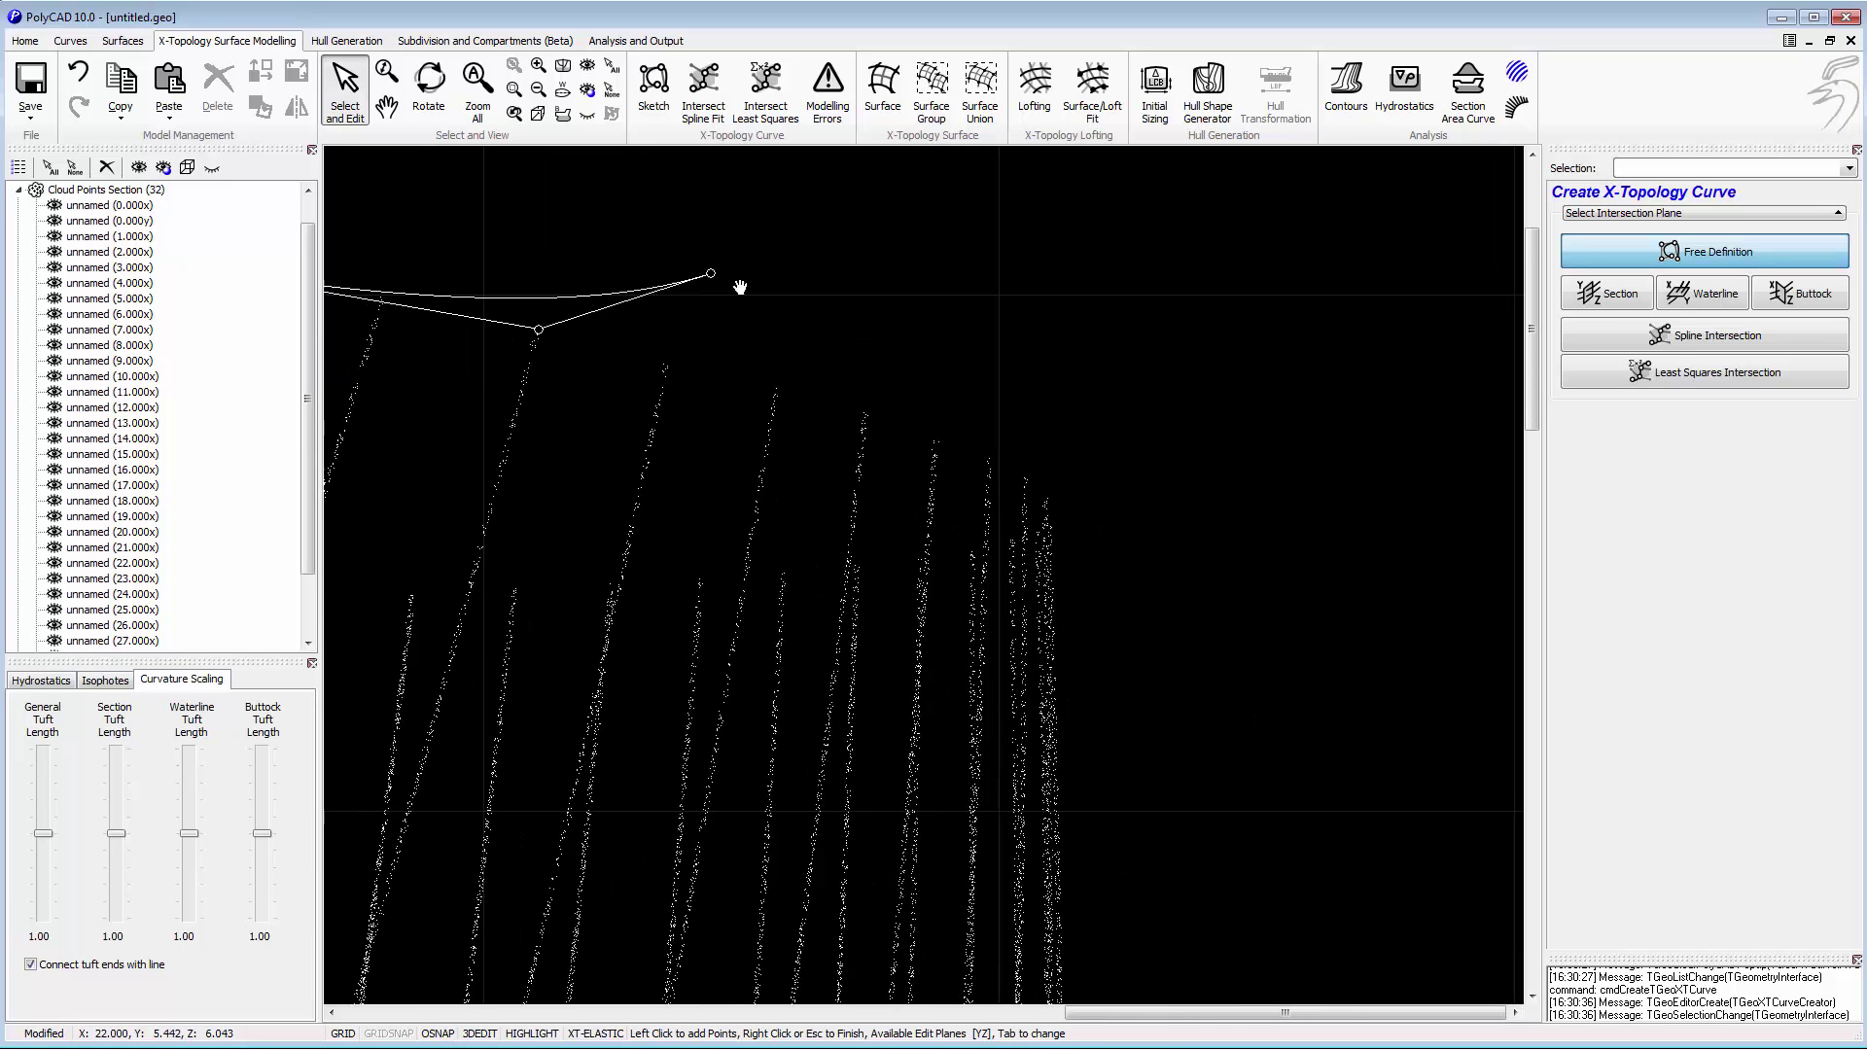
scroll(745, 289, up, 2)
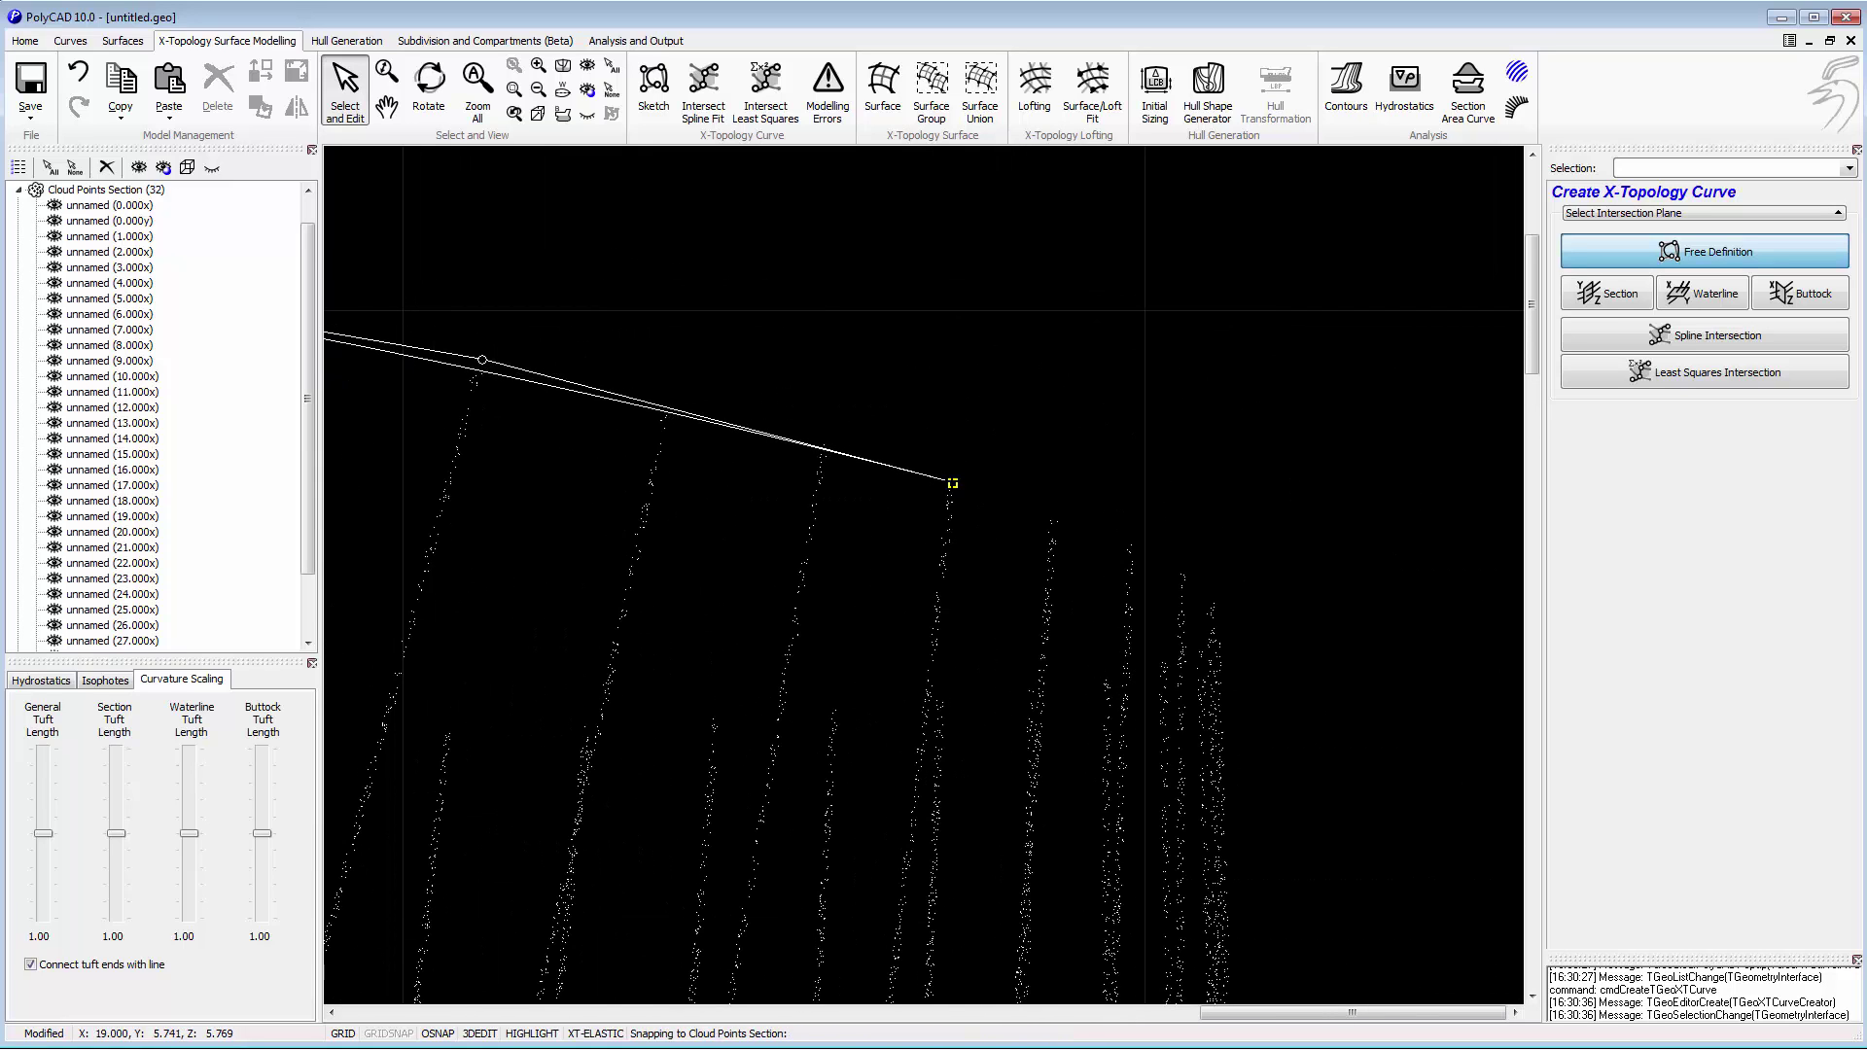
click(952, 484)
click(1183, 577)
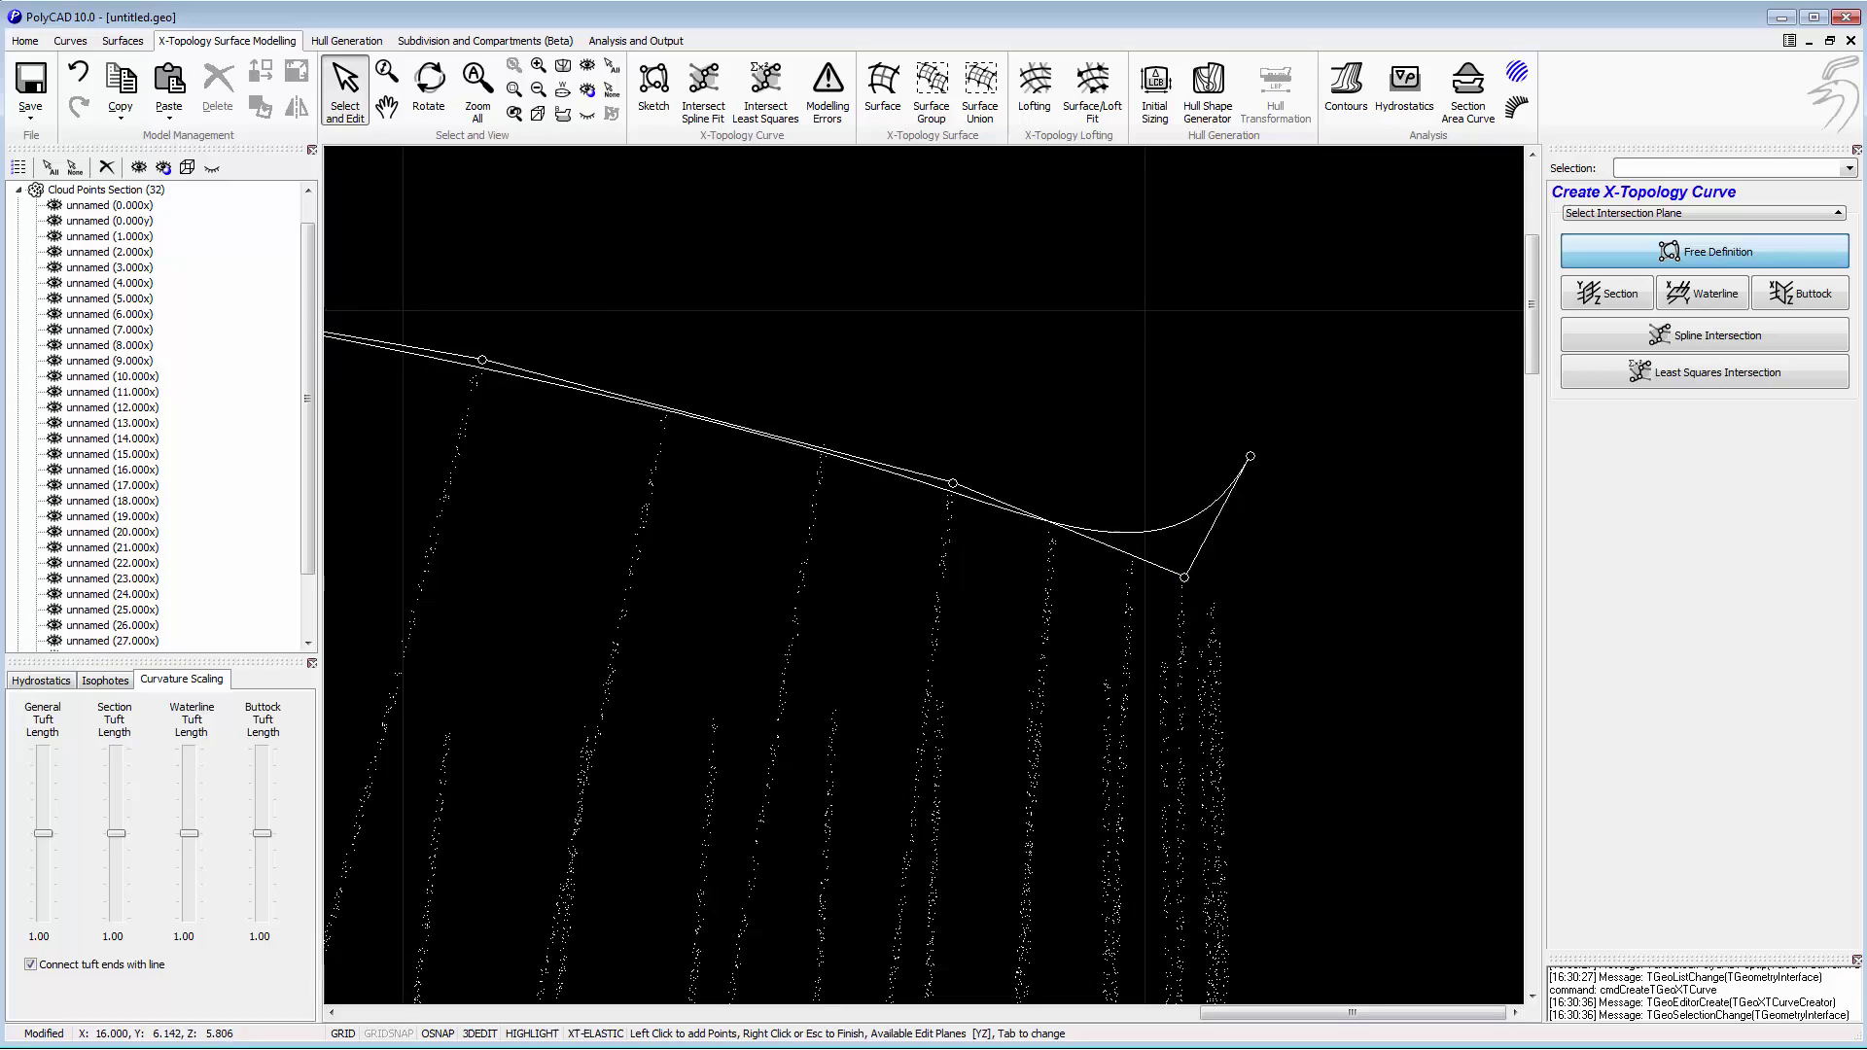
Continue the sheer curve in a rotated 3D view, snapping points to the upper ends of the sections at X 13 and 10.
click(430, 92)
drag(819, 226, 1008, 333)
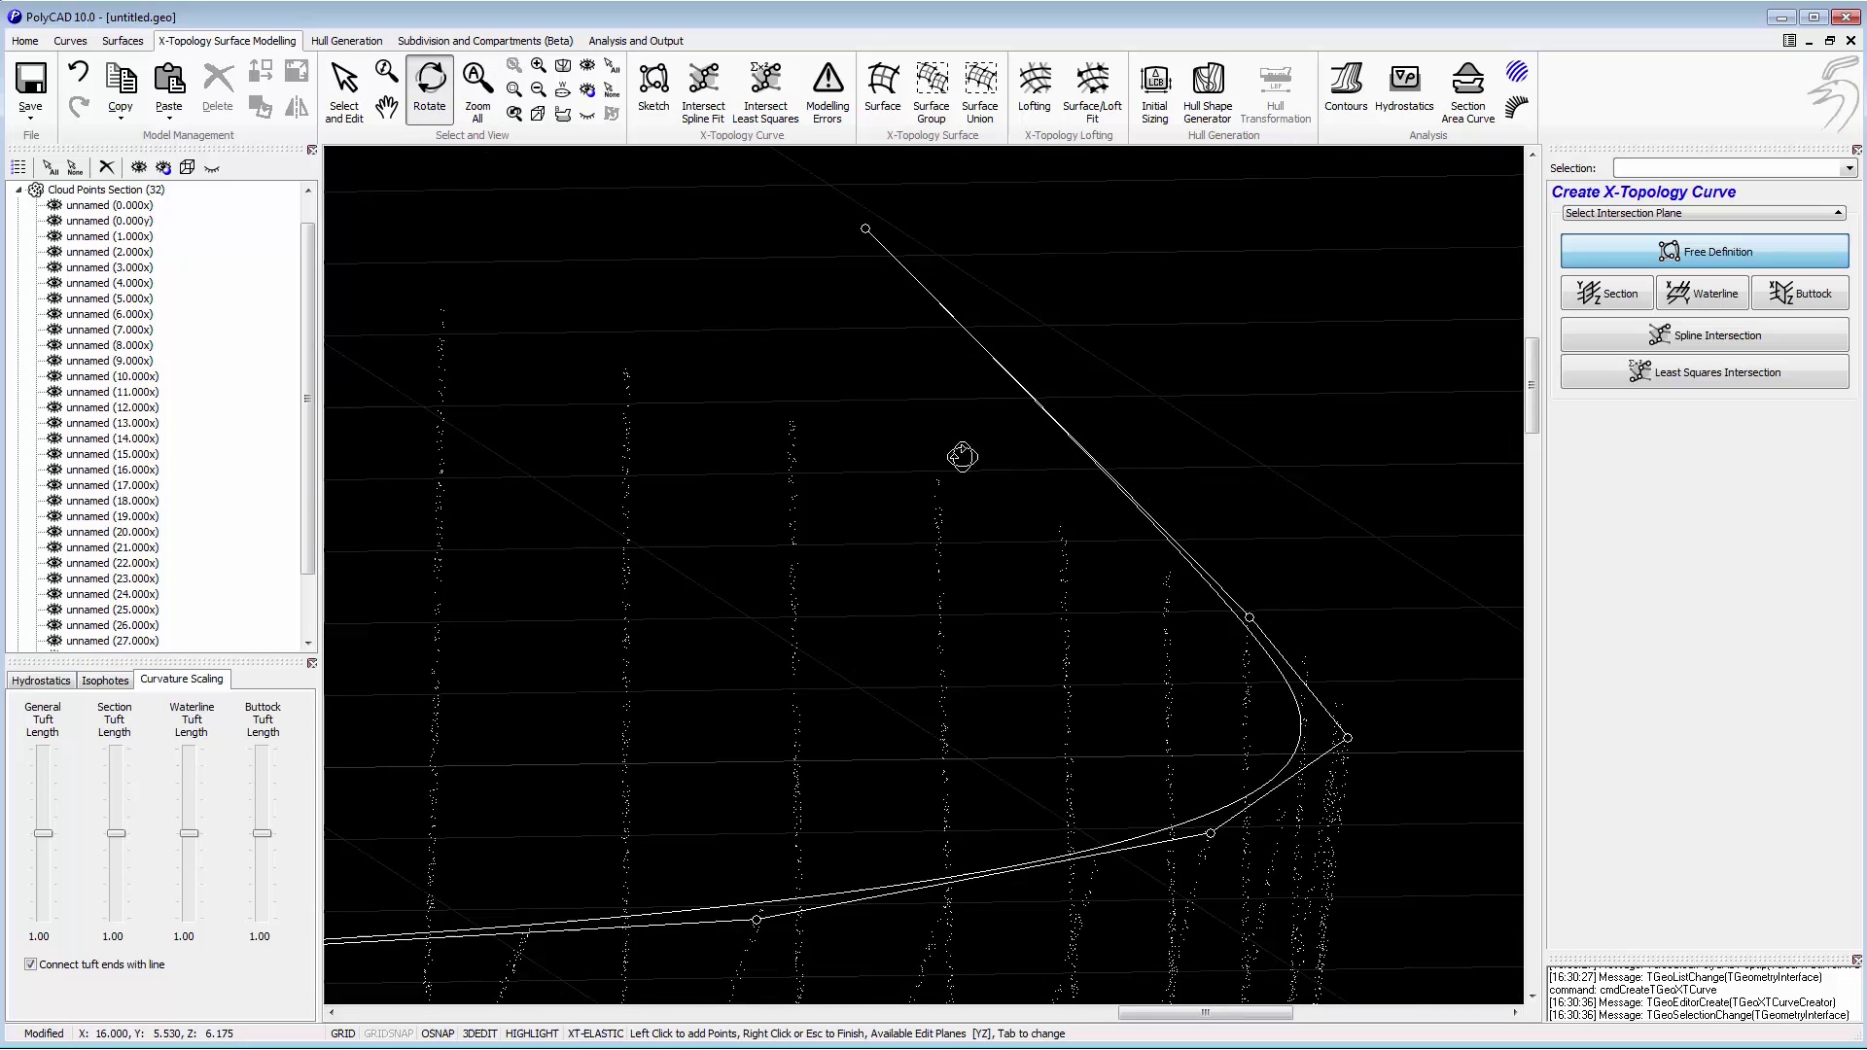
click(359, 89)
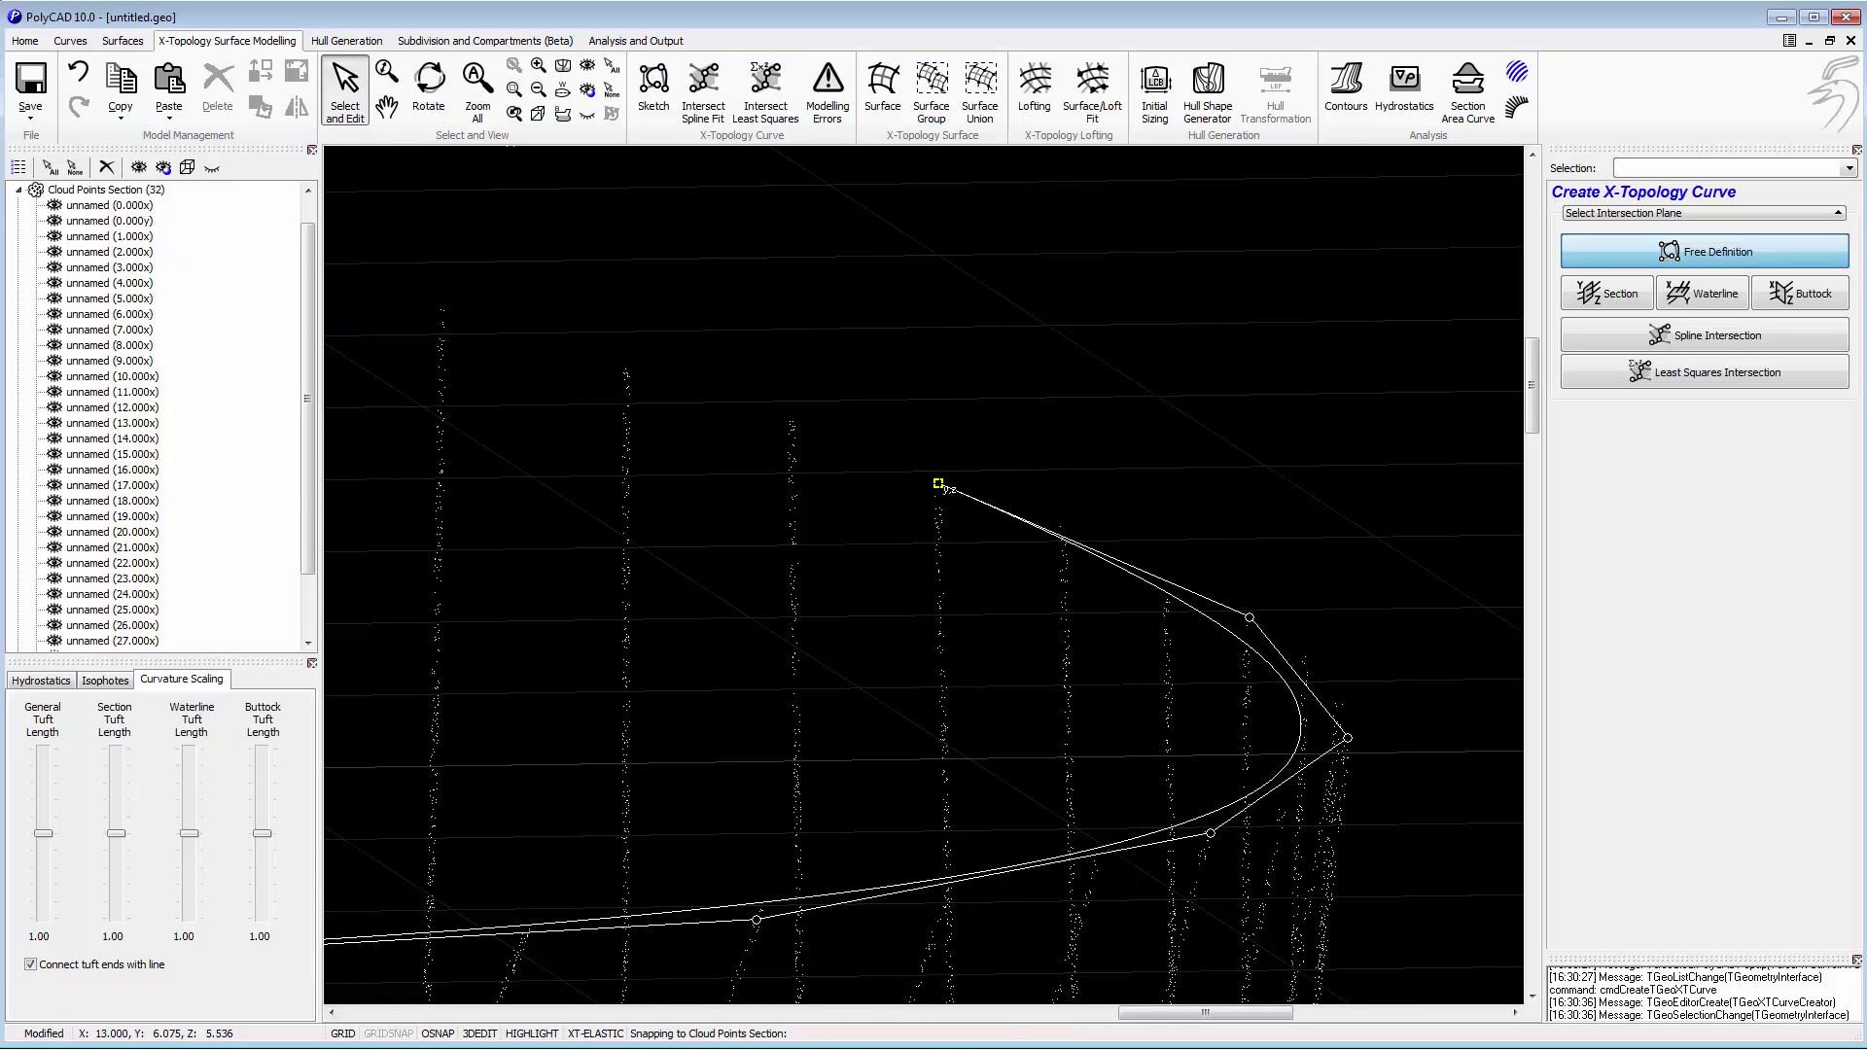
click(938, 483)
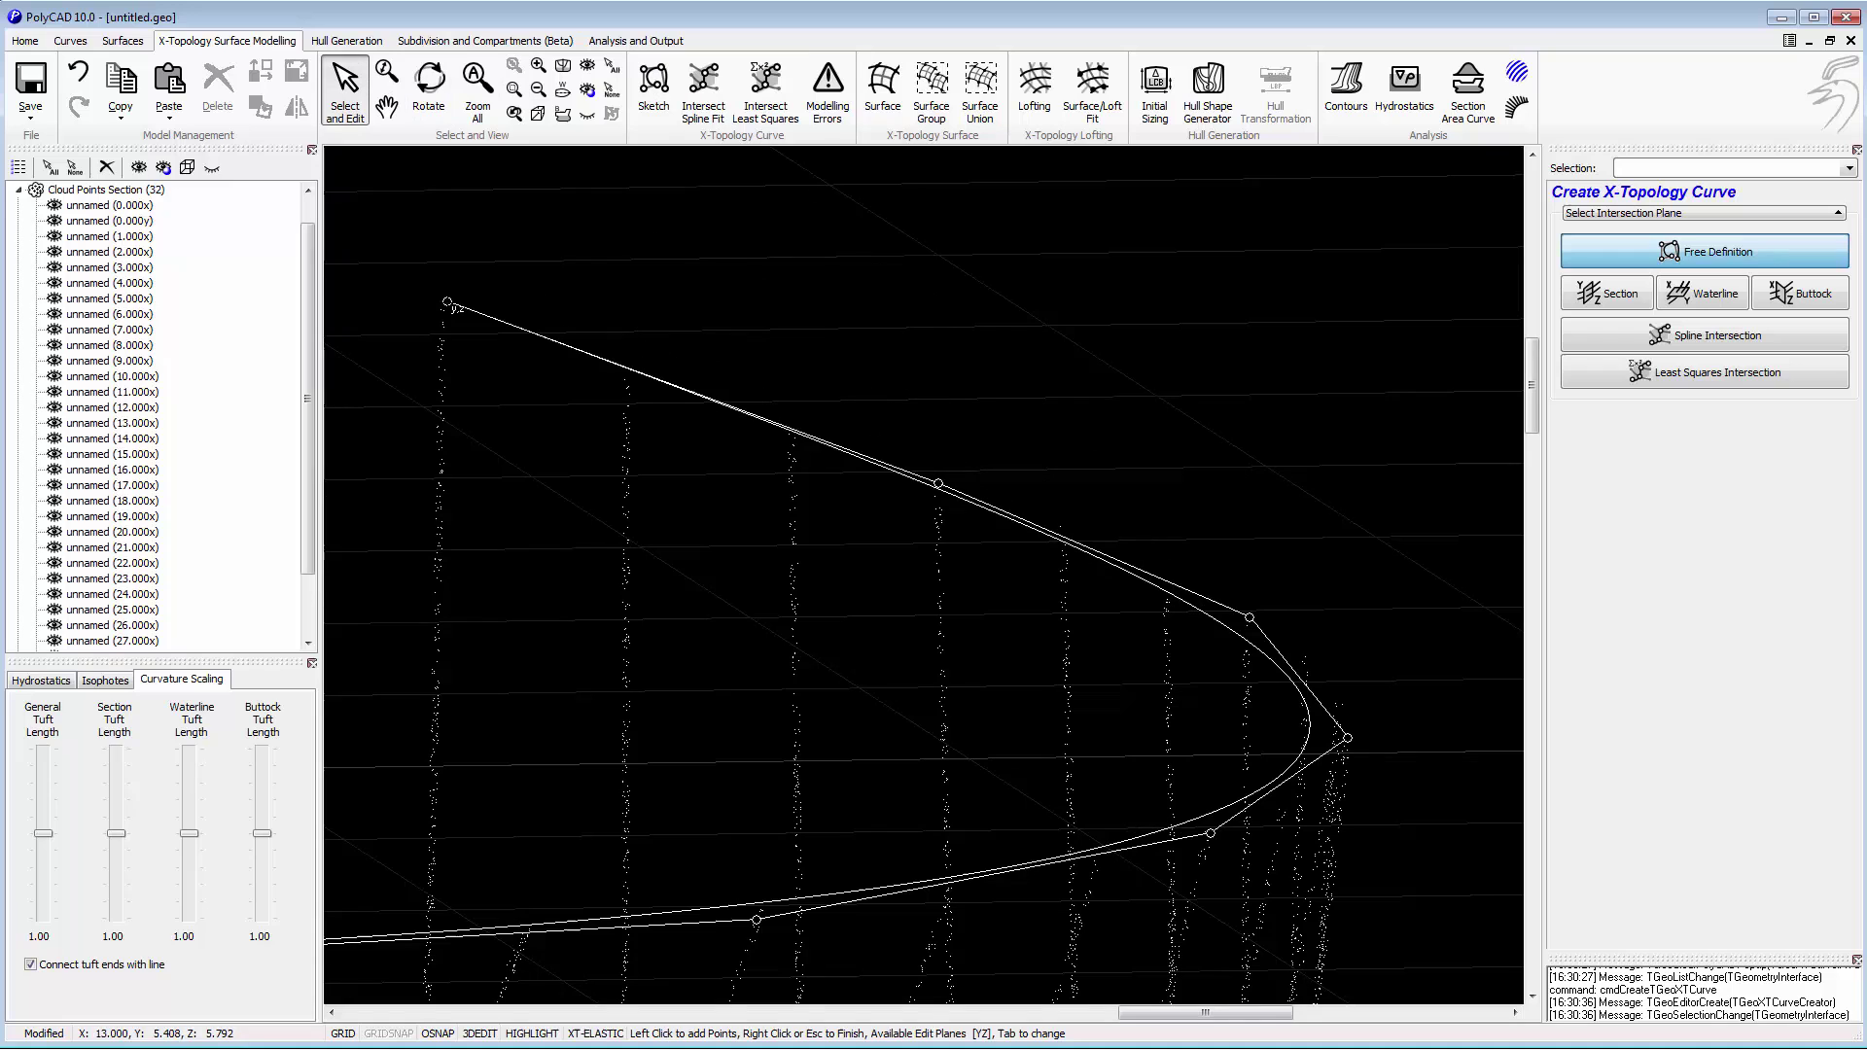
click(443, 310)
Extend the sheer curve to the upper ends of the sections at X 7 and 4 and finish sketching it.
middle_drag(875, 270, 1507, 464)
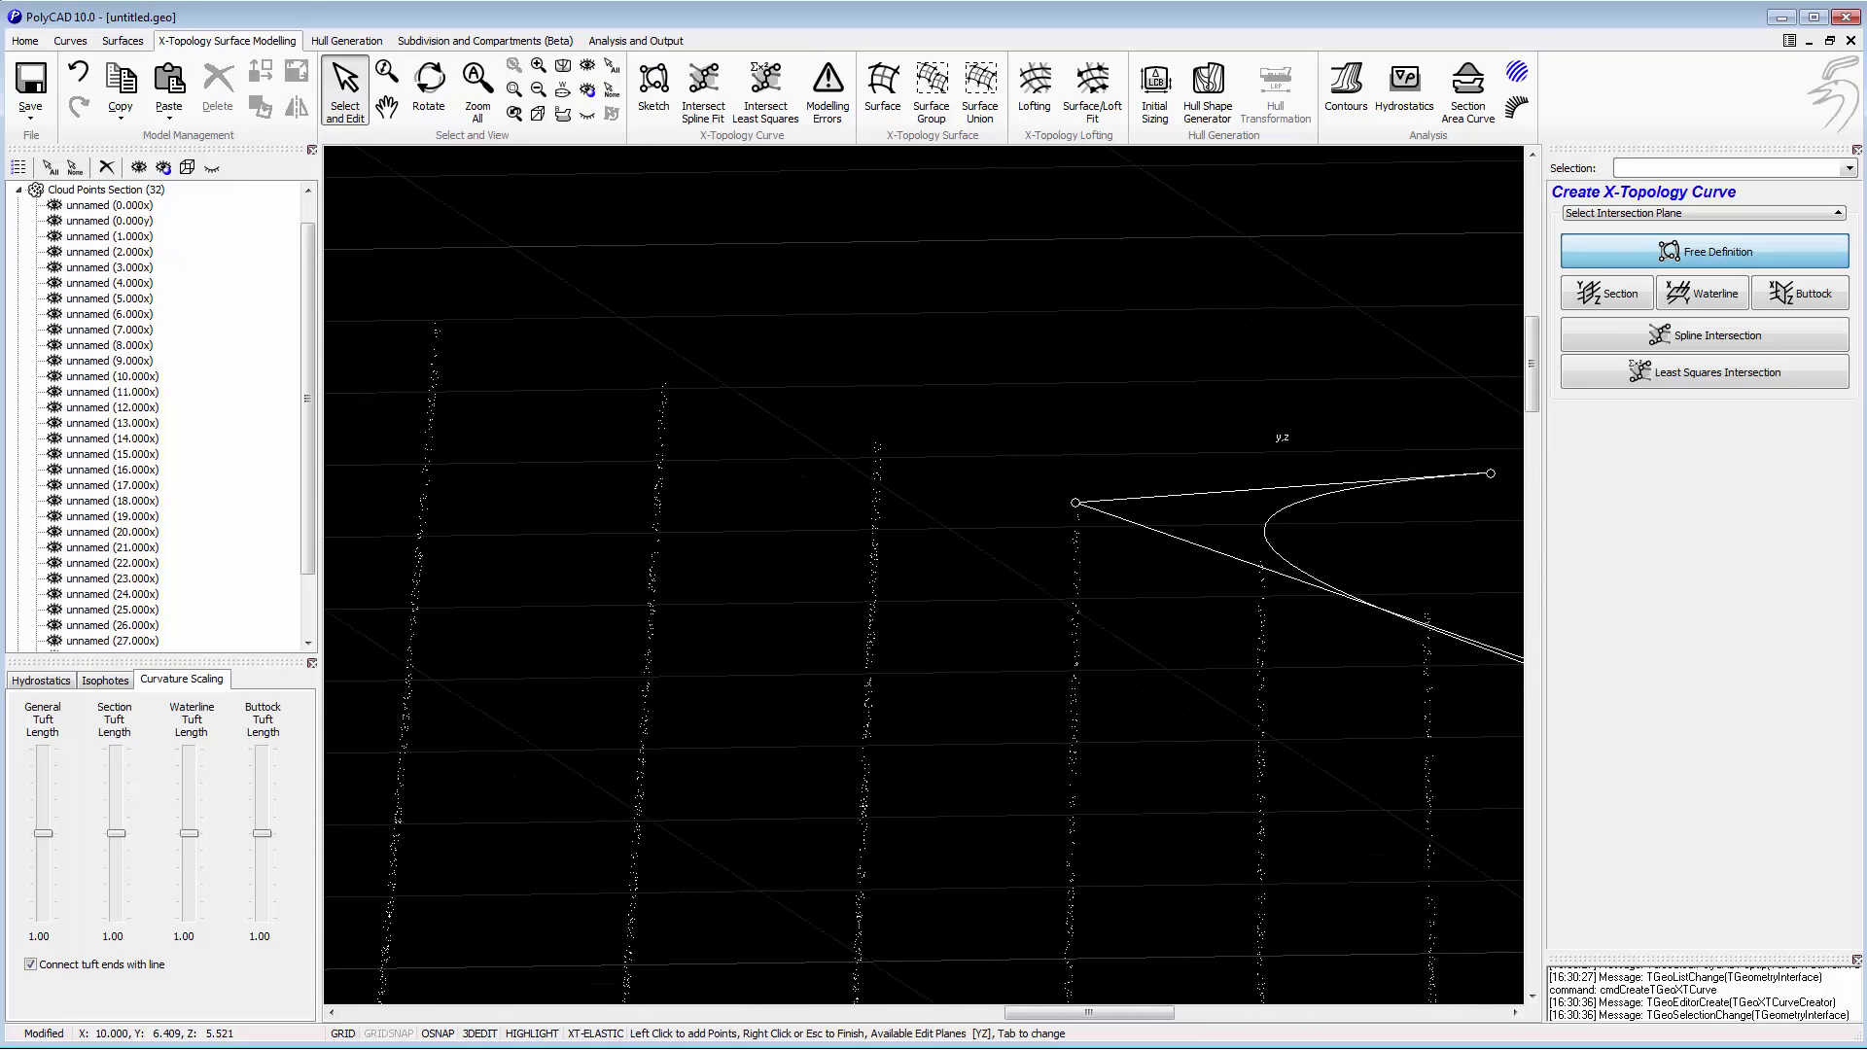
click(434, 321)
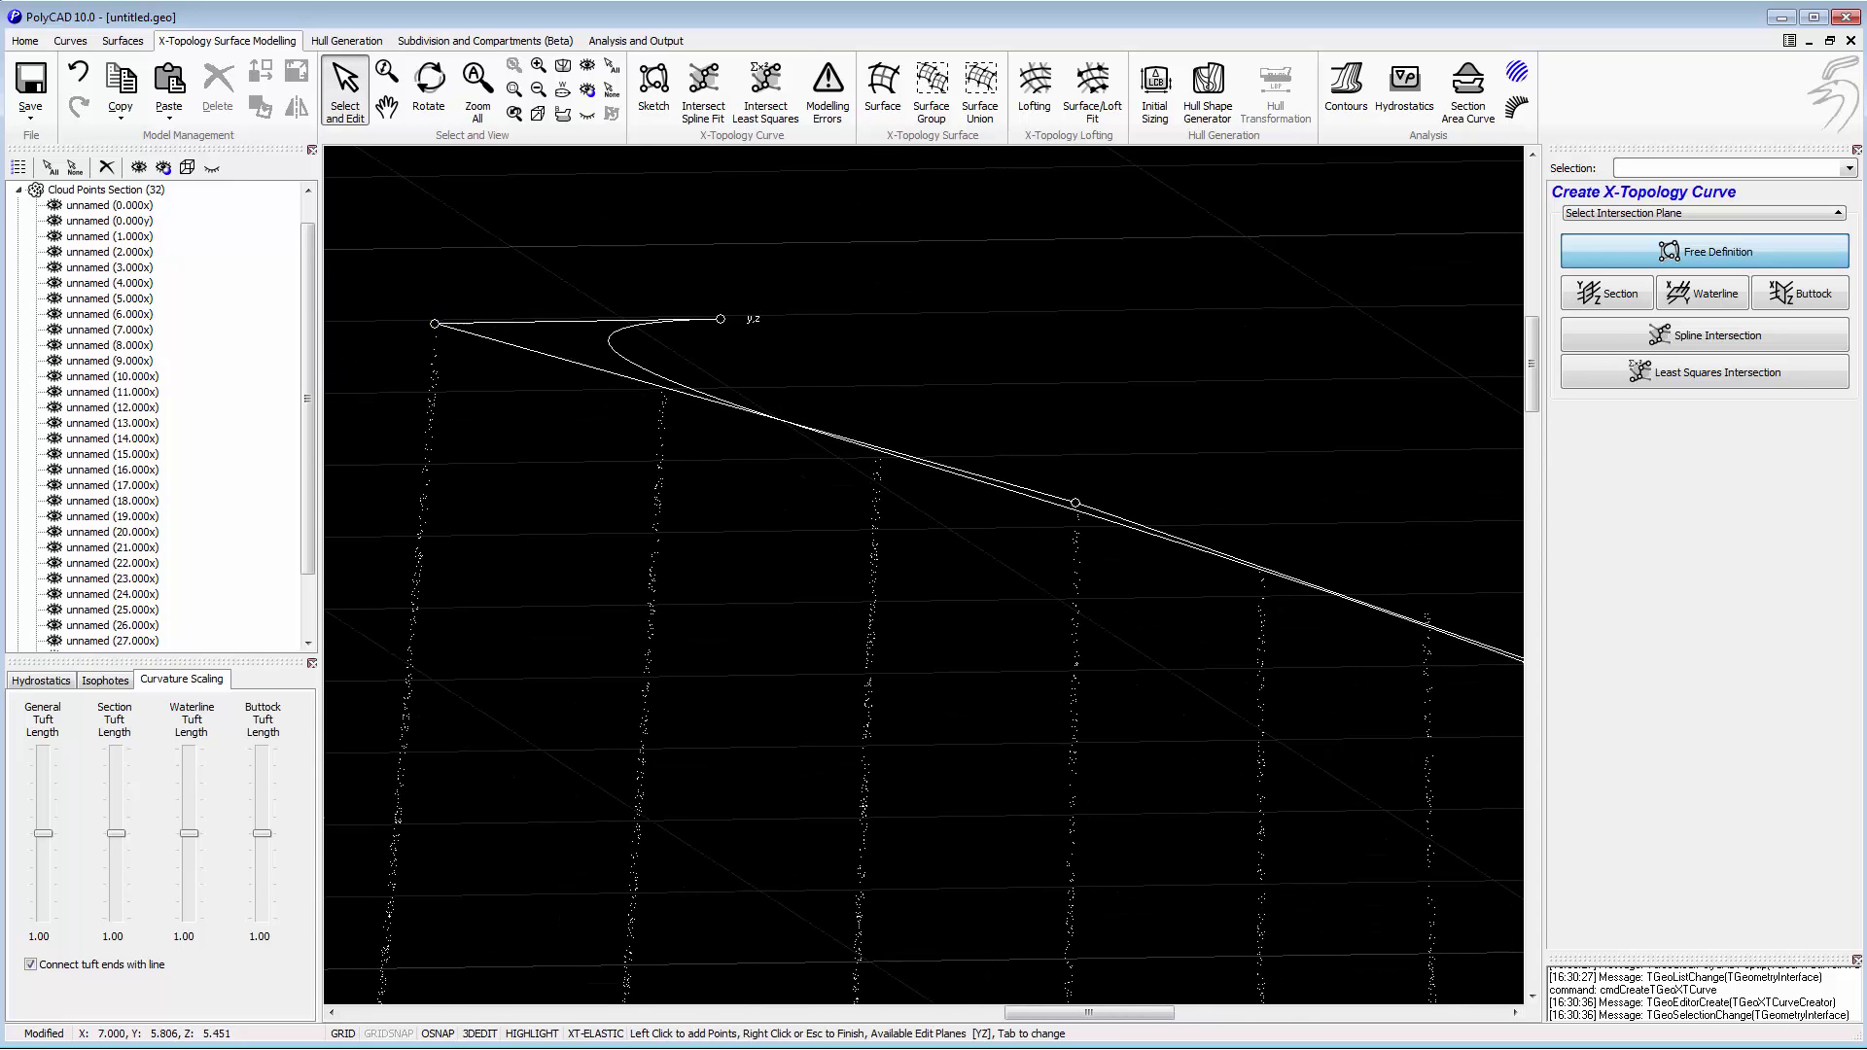
middle_drag(742, 317, 1568, 413)
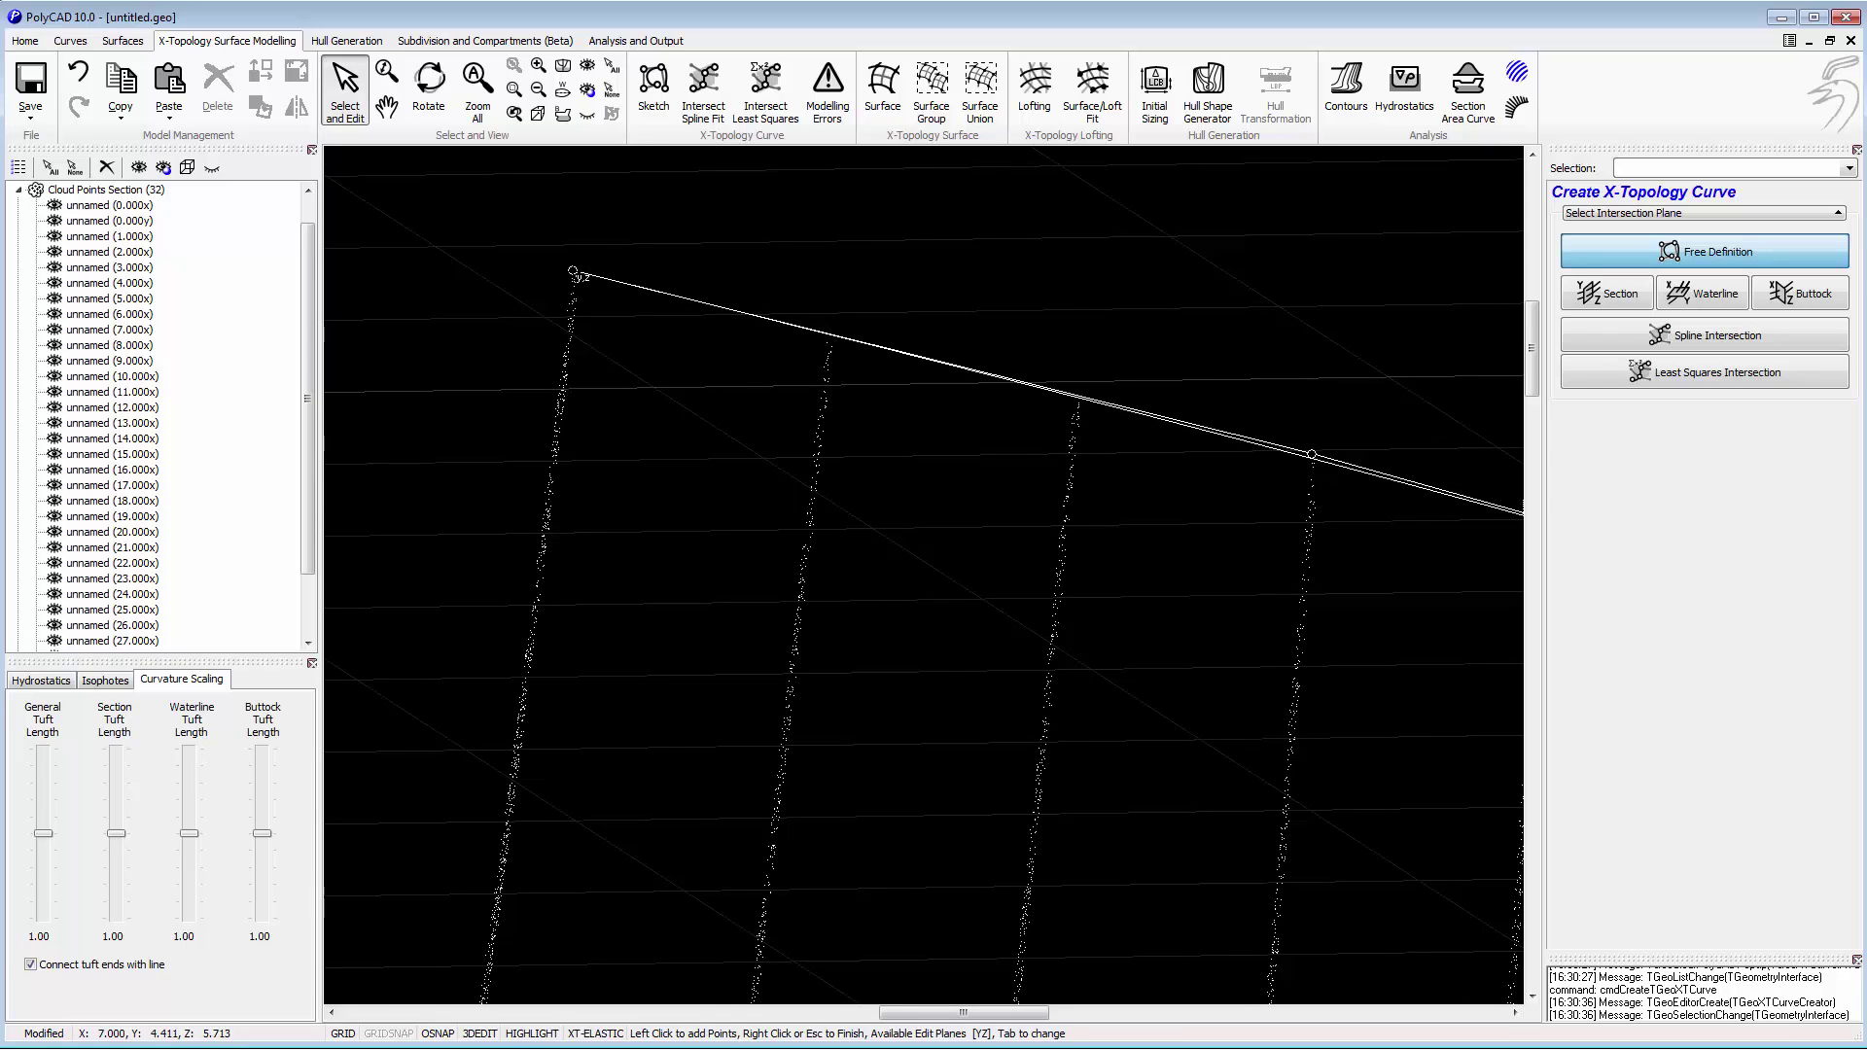
click(573, 278)
middle_drag(921, 259, 1519, 405)
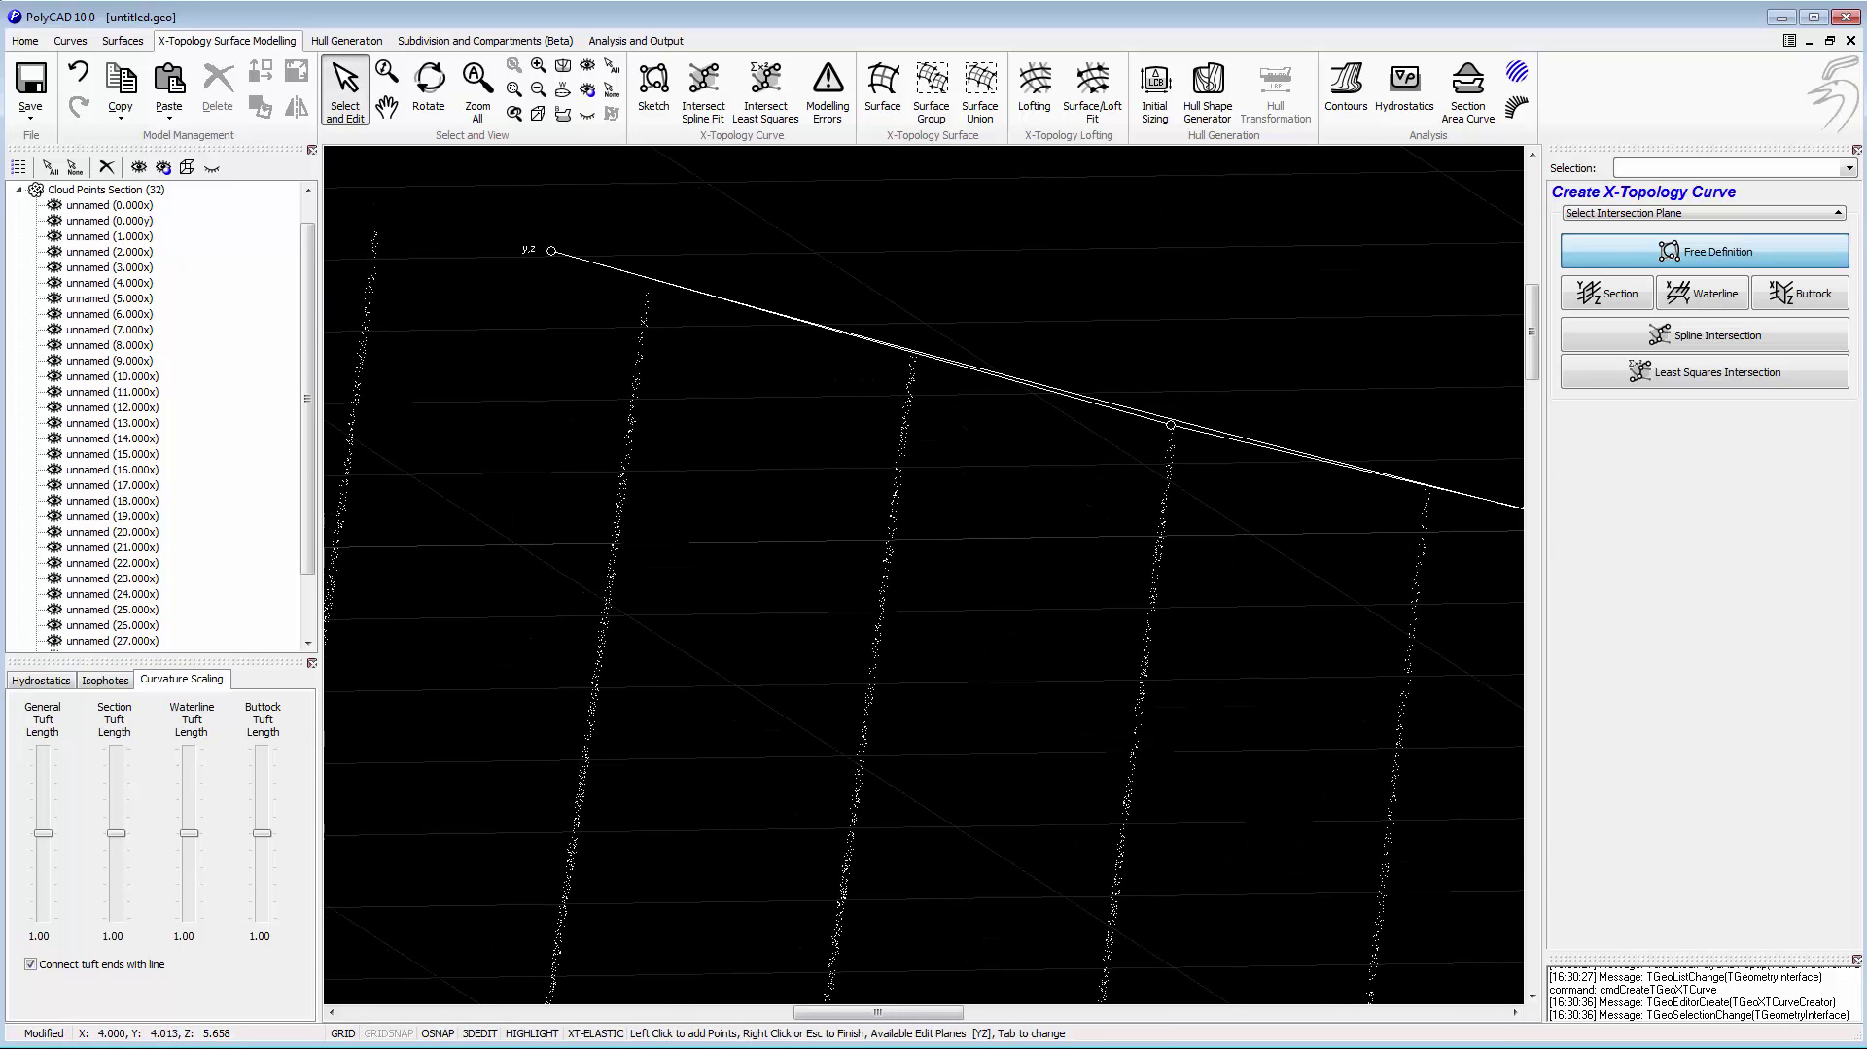
middle_drag(689, 233, 1421, 401)
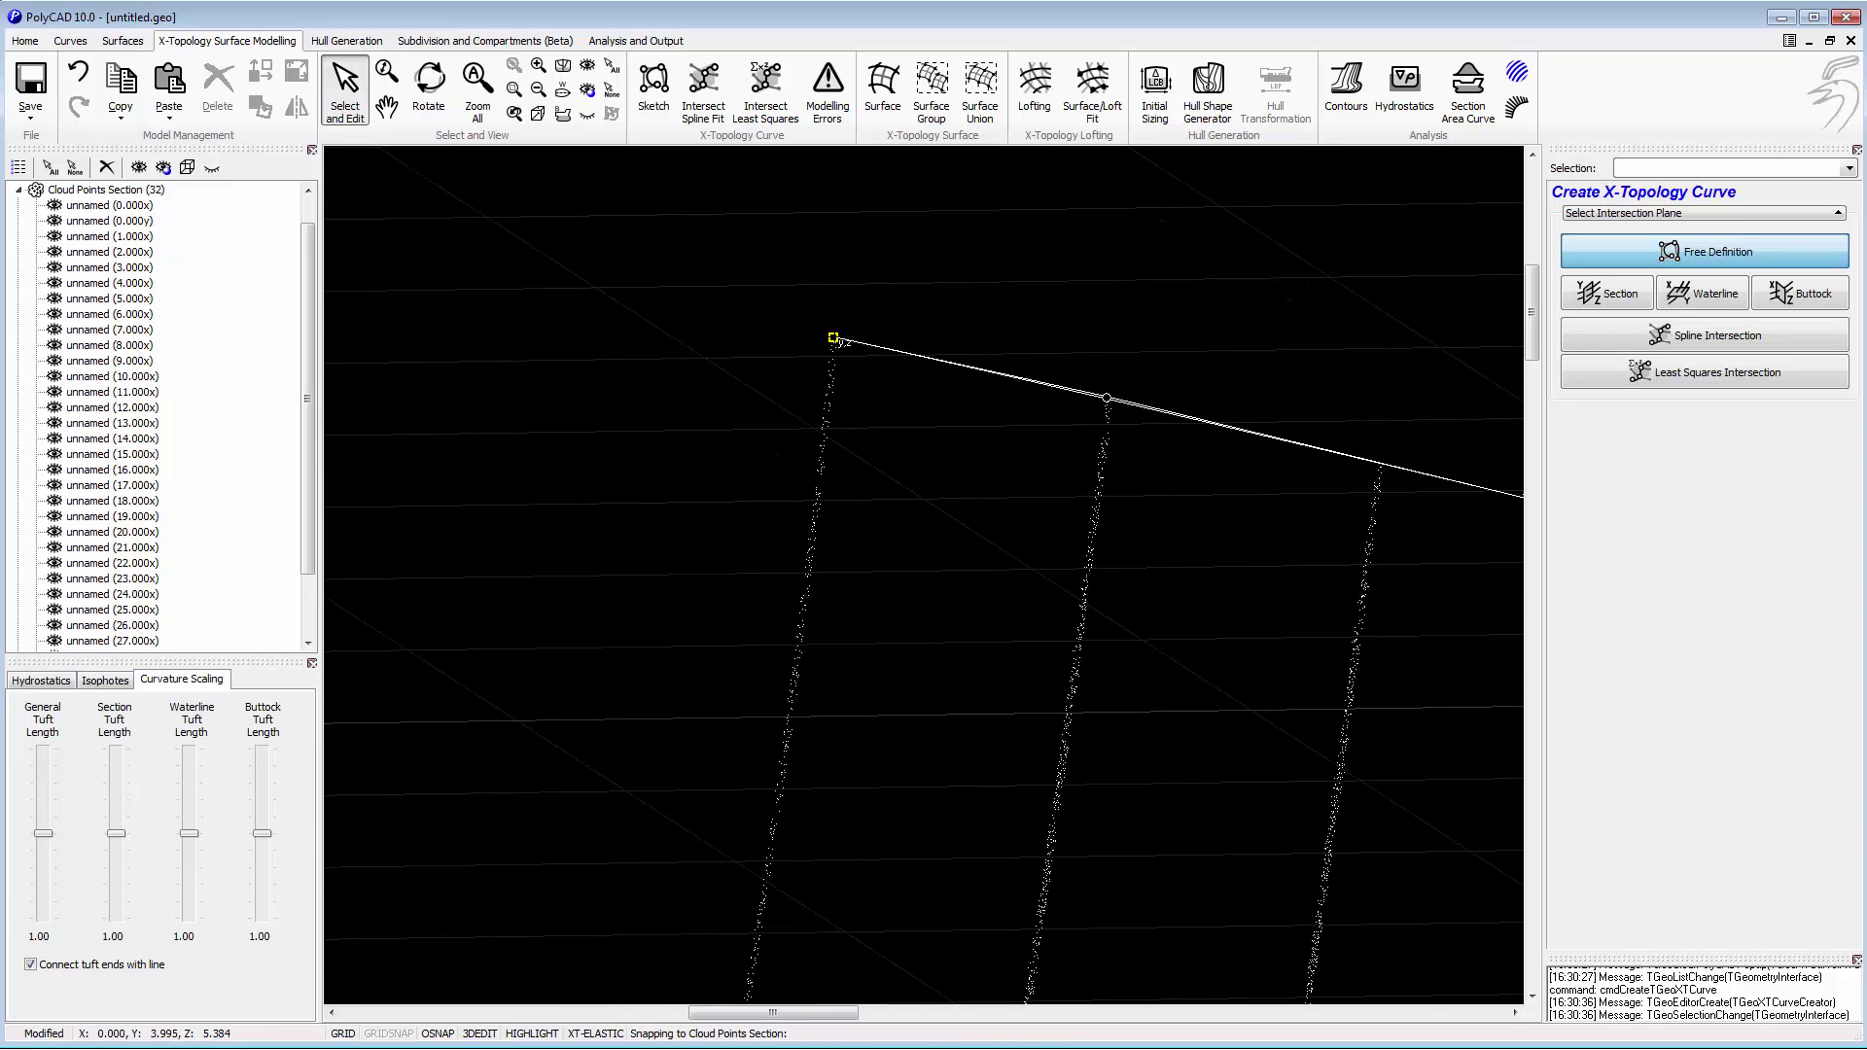
right_click(938, 281)
right_click(1091, 292)
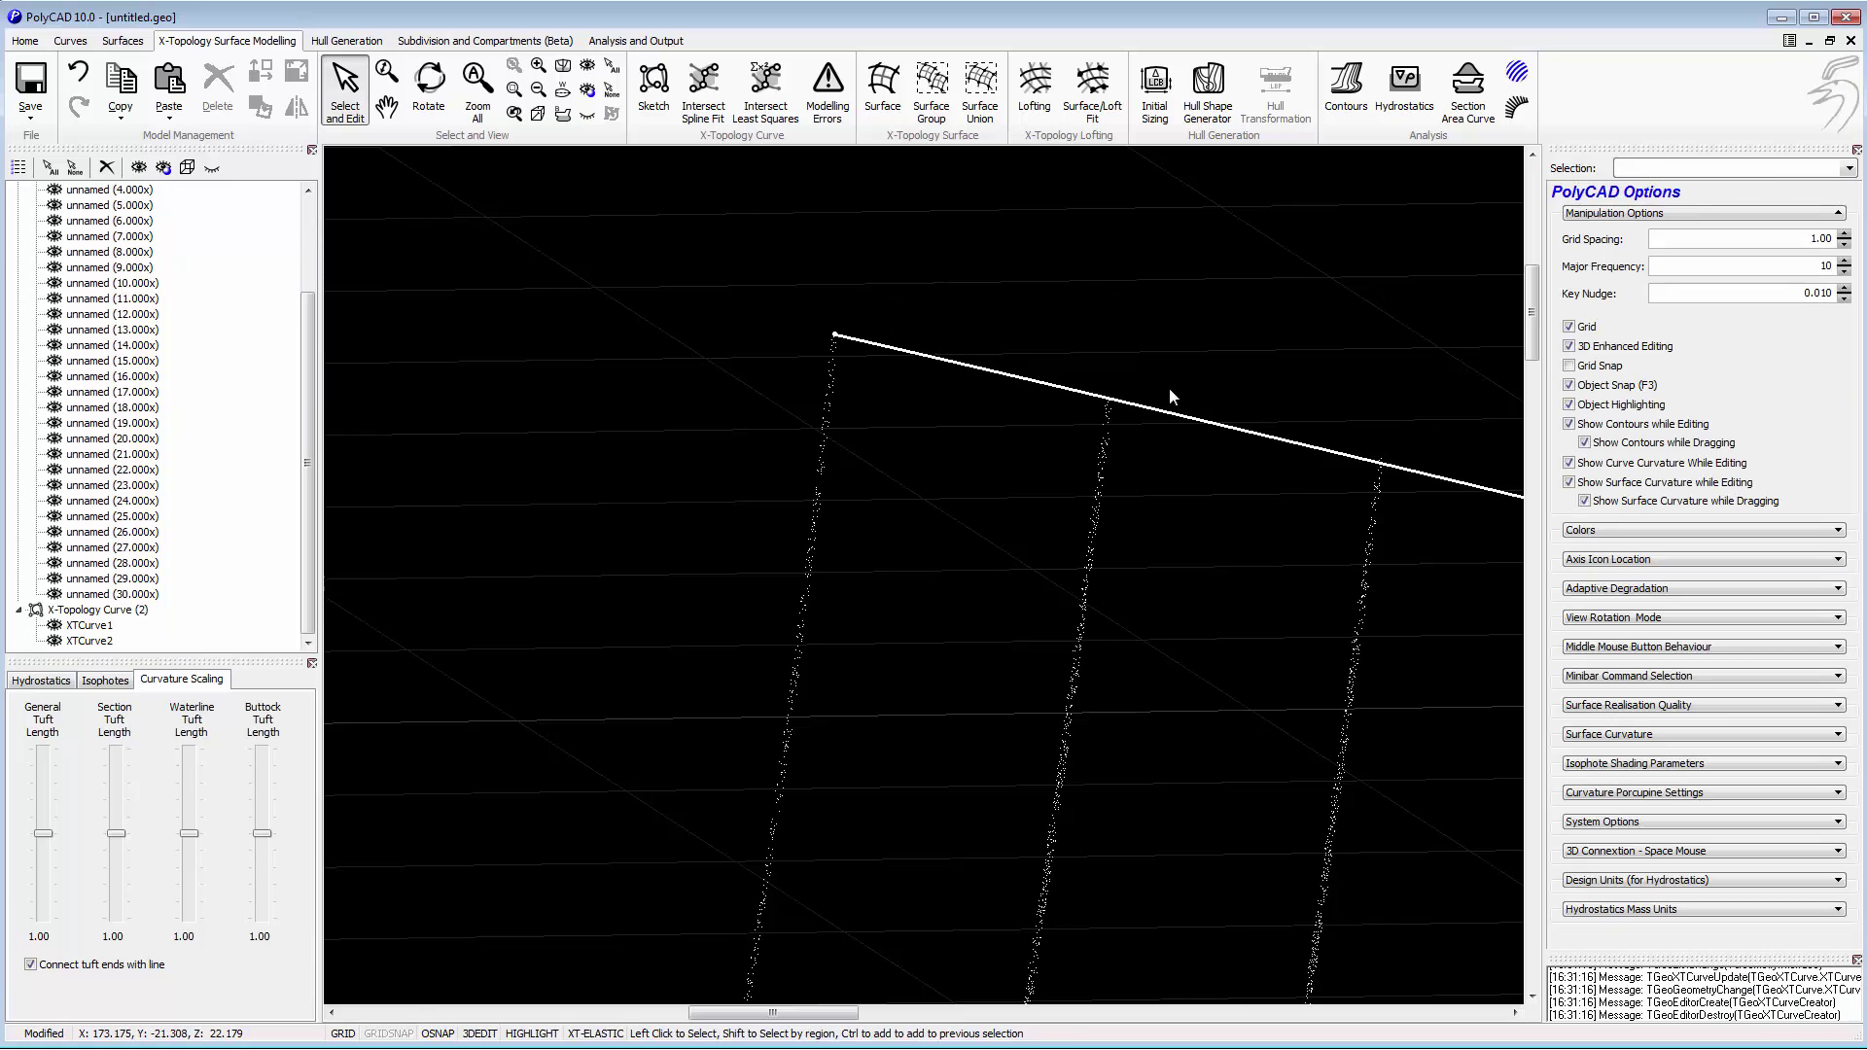
Select the new sheer curve and delete its surplus second-to-last point near the aft end.
click(1169, 392)
scroll(1167, 347, down, 3)
click(1270, 403)
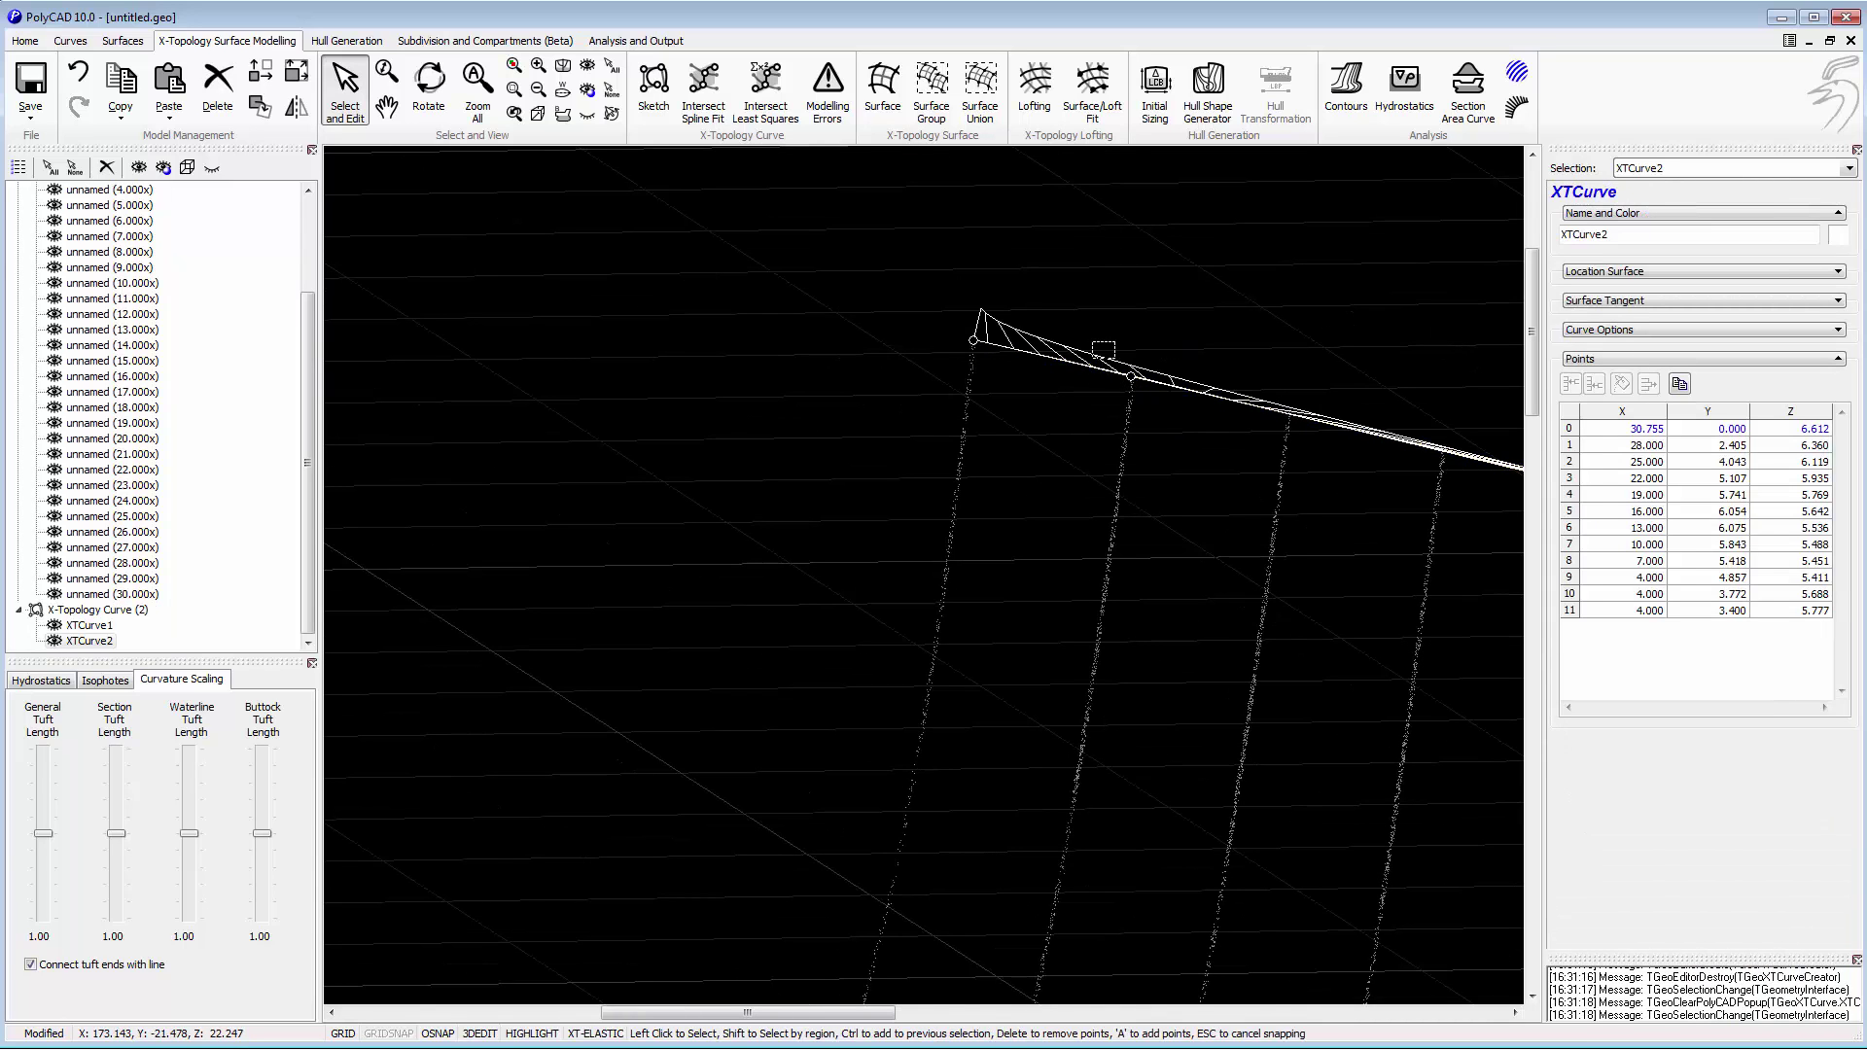
shift+drag(1116, 359, 1177, 416)
key(Delete)
Move the sheer curve's last point onto the upper end of the aftmost section at X 0.
scroll(1152, 397, down, 4)
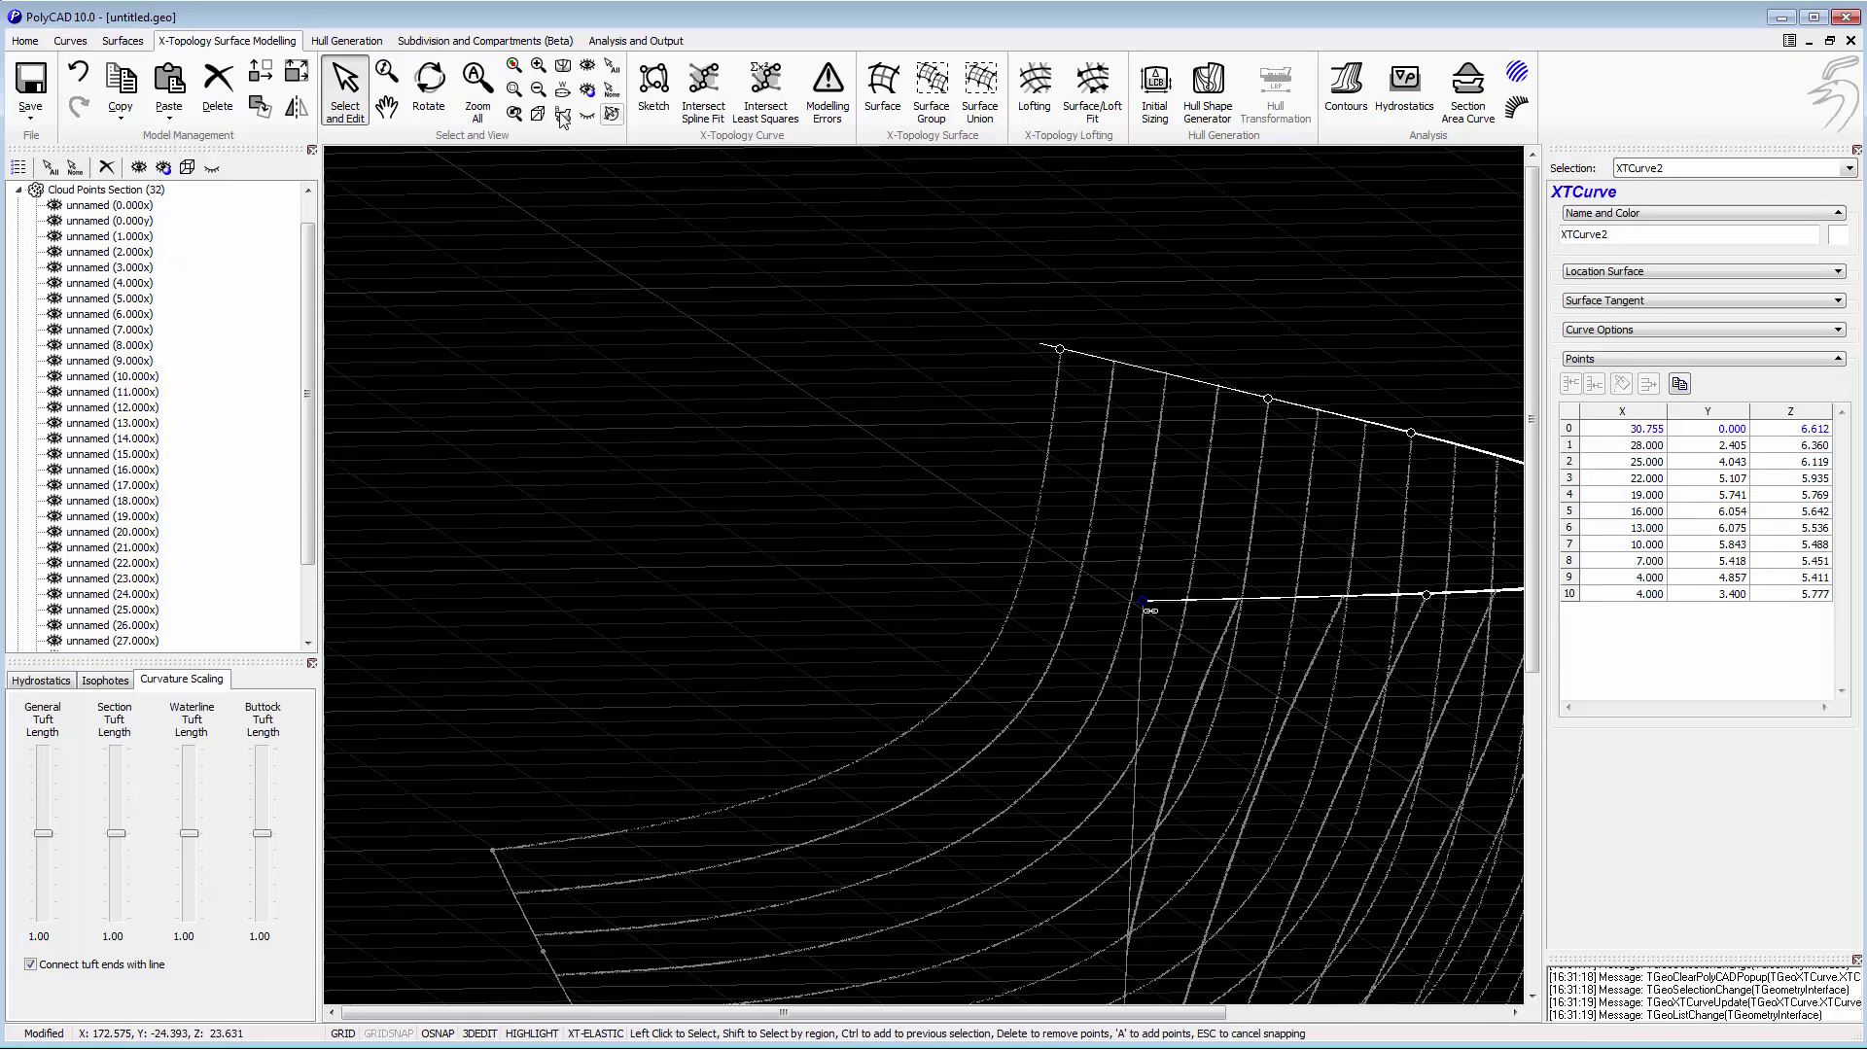
click(429, 83)
drag(901, 405, 1043, 365)
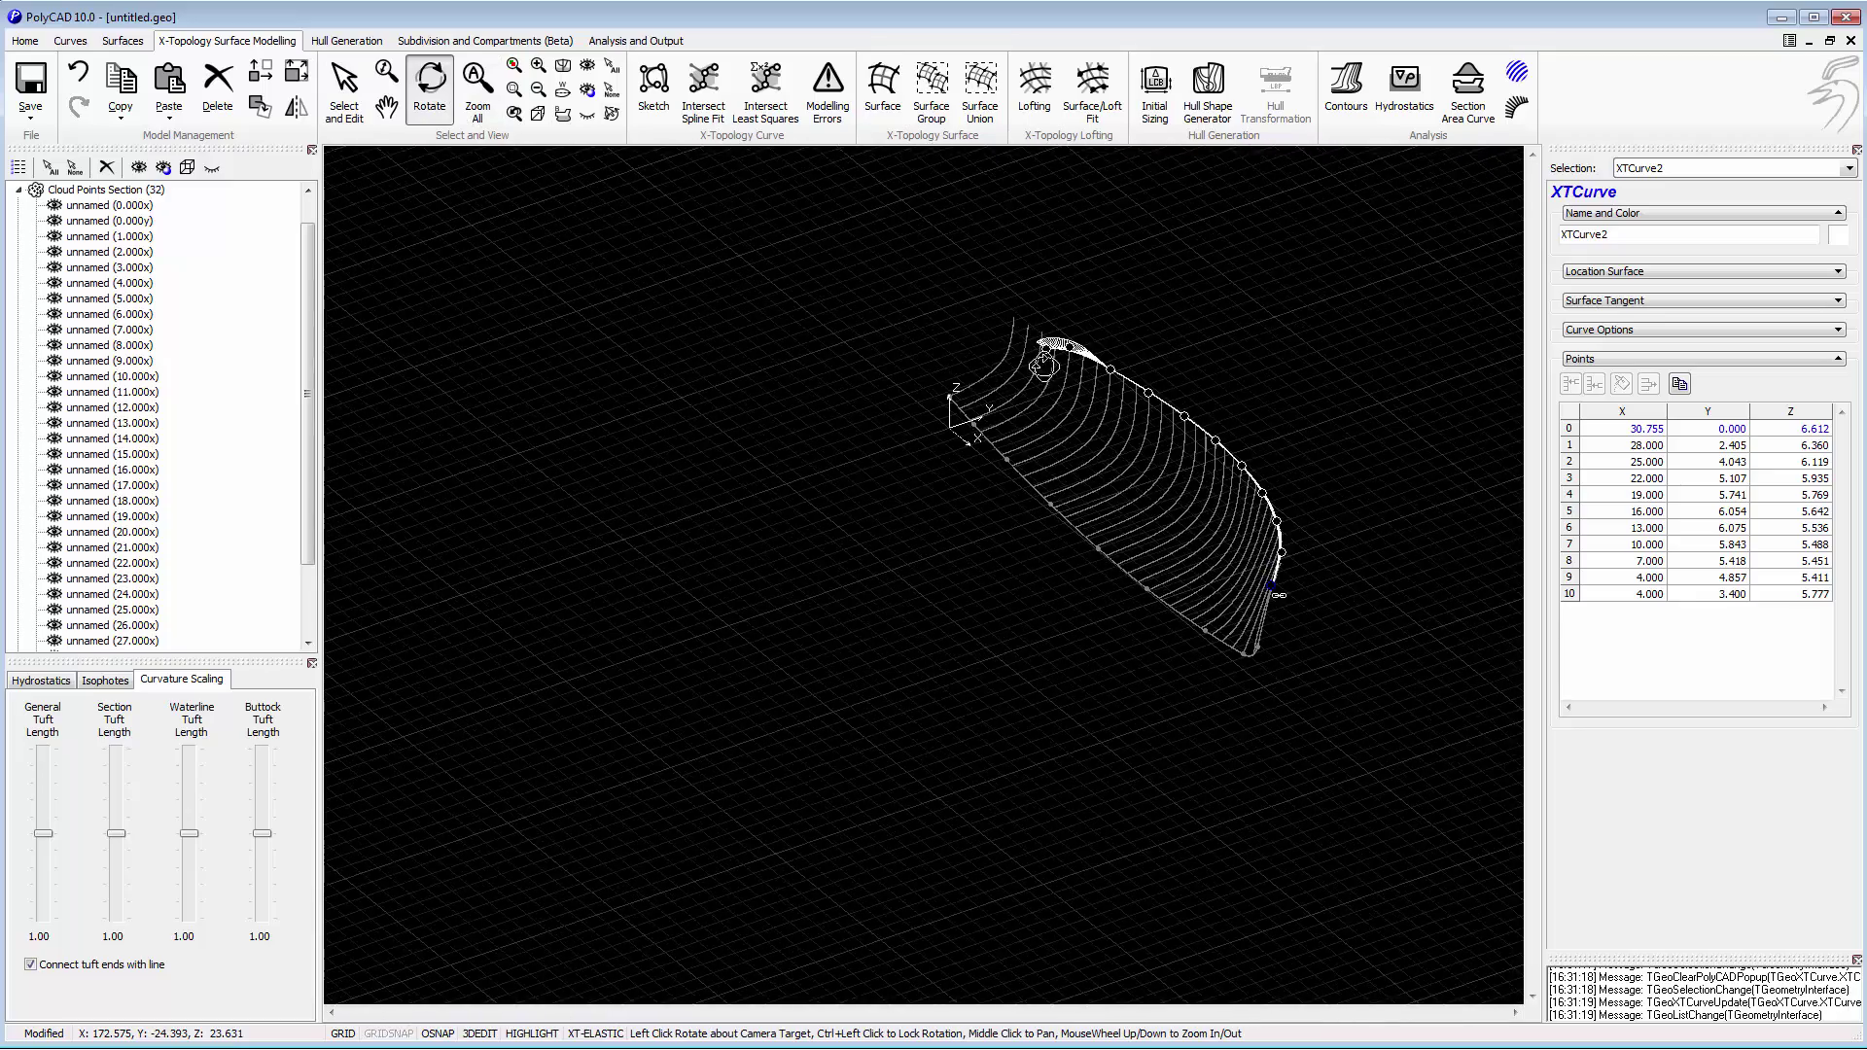
middle_drag(1036, 362, 1273, 500)
scroll(1275, 499, up, 10)
middle_drag(1301, 417, 1202, 512)
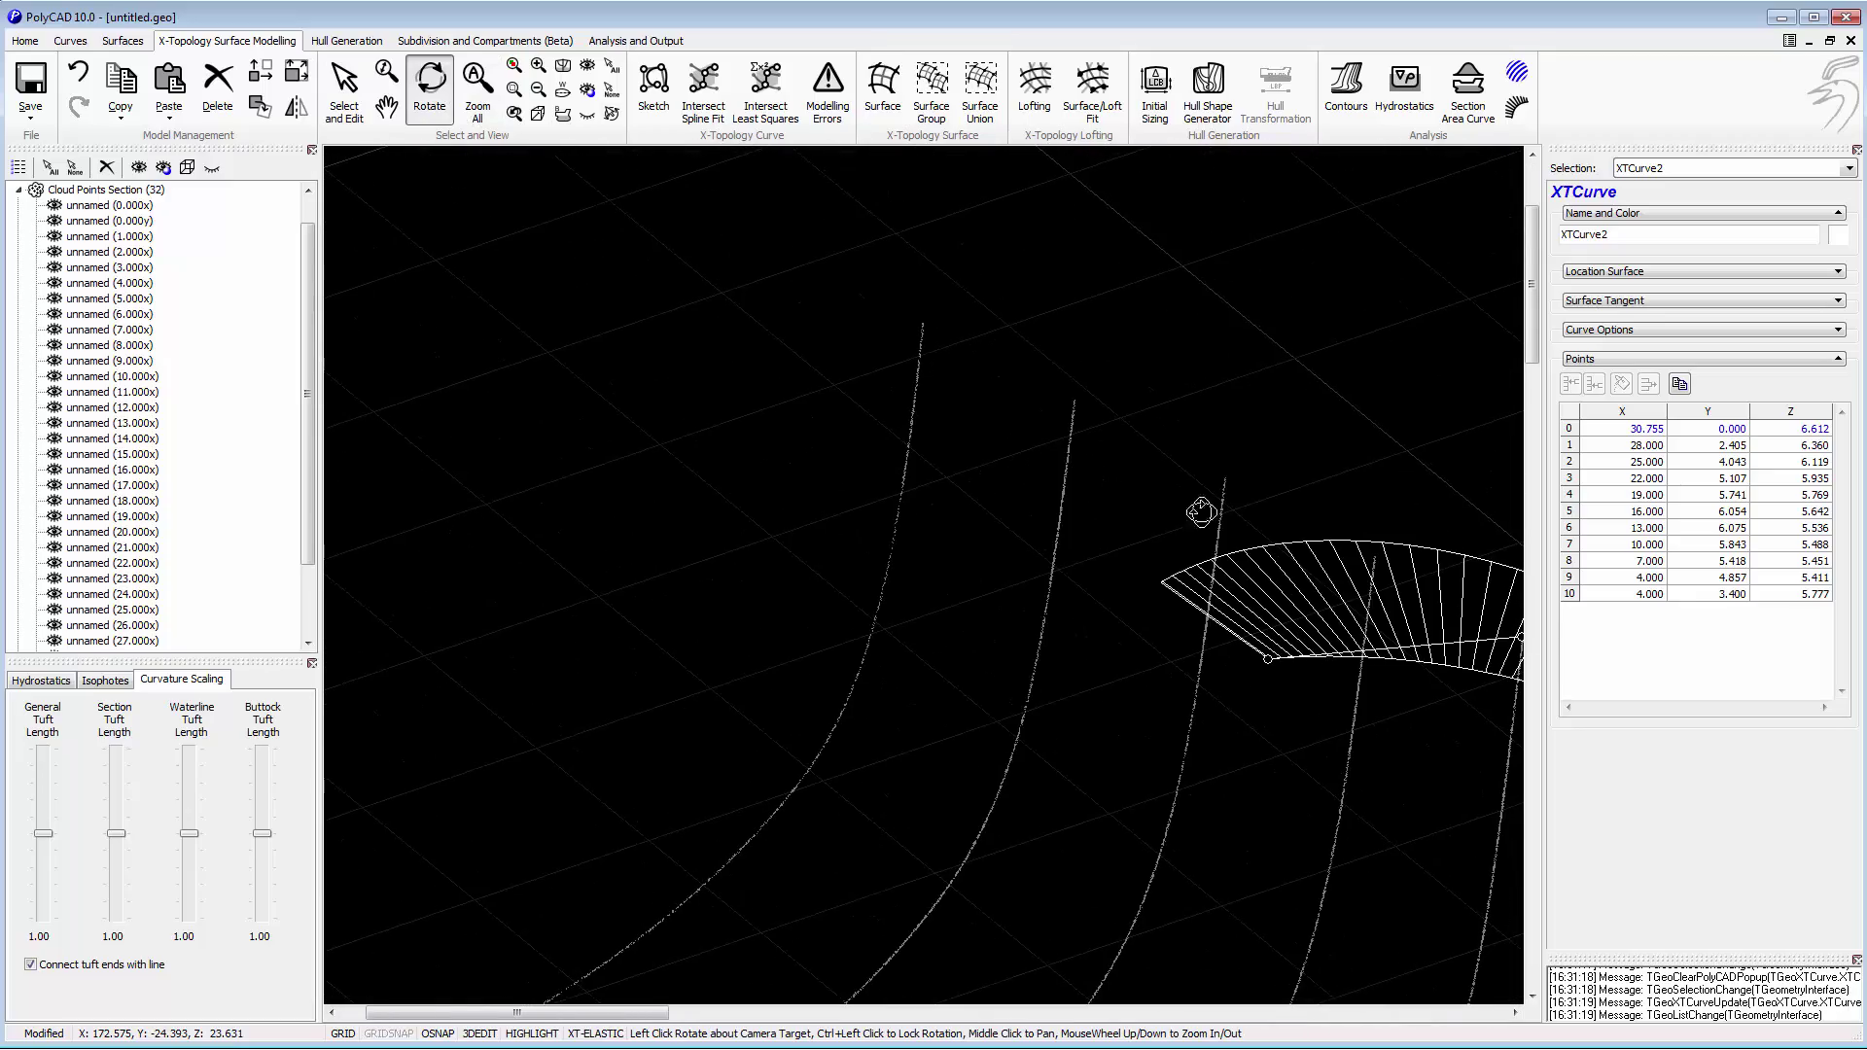
click(345, 90)
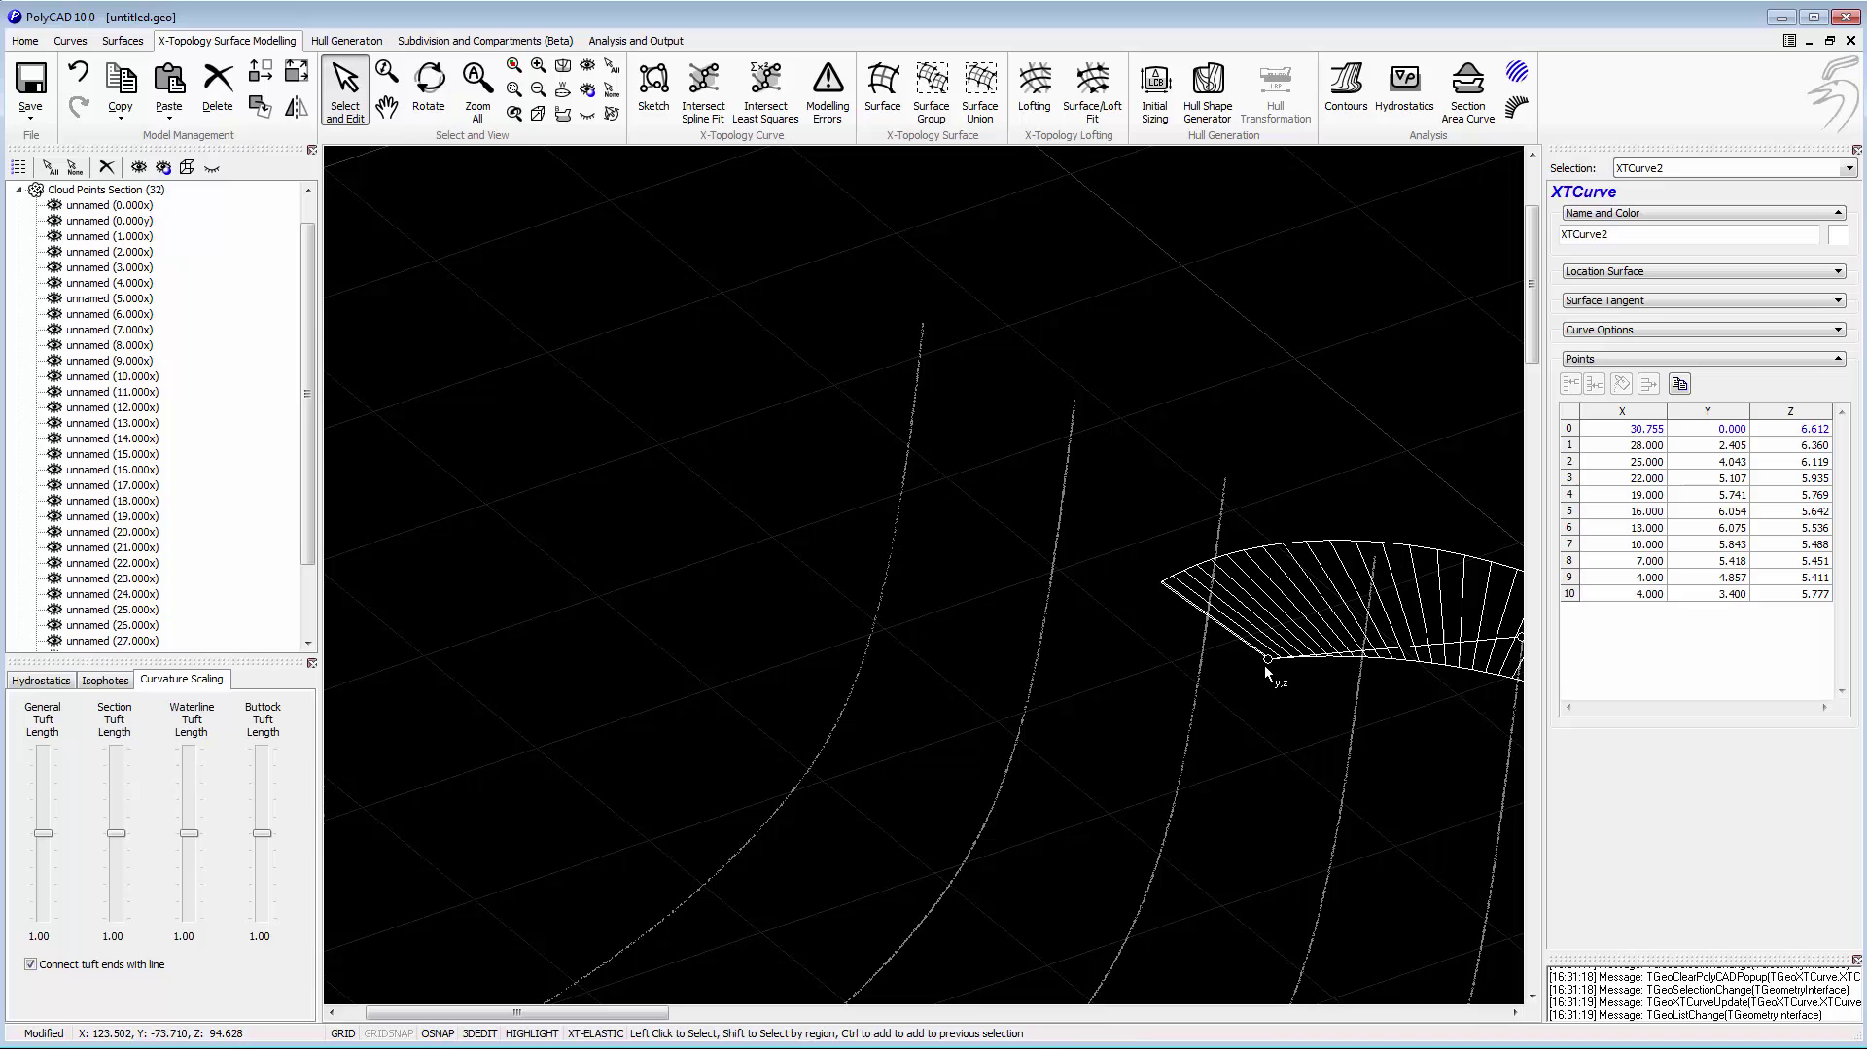
drag(1268, 661, 921, 329)
scroll(961, 440, down, 2)
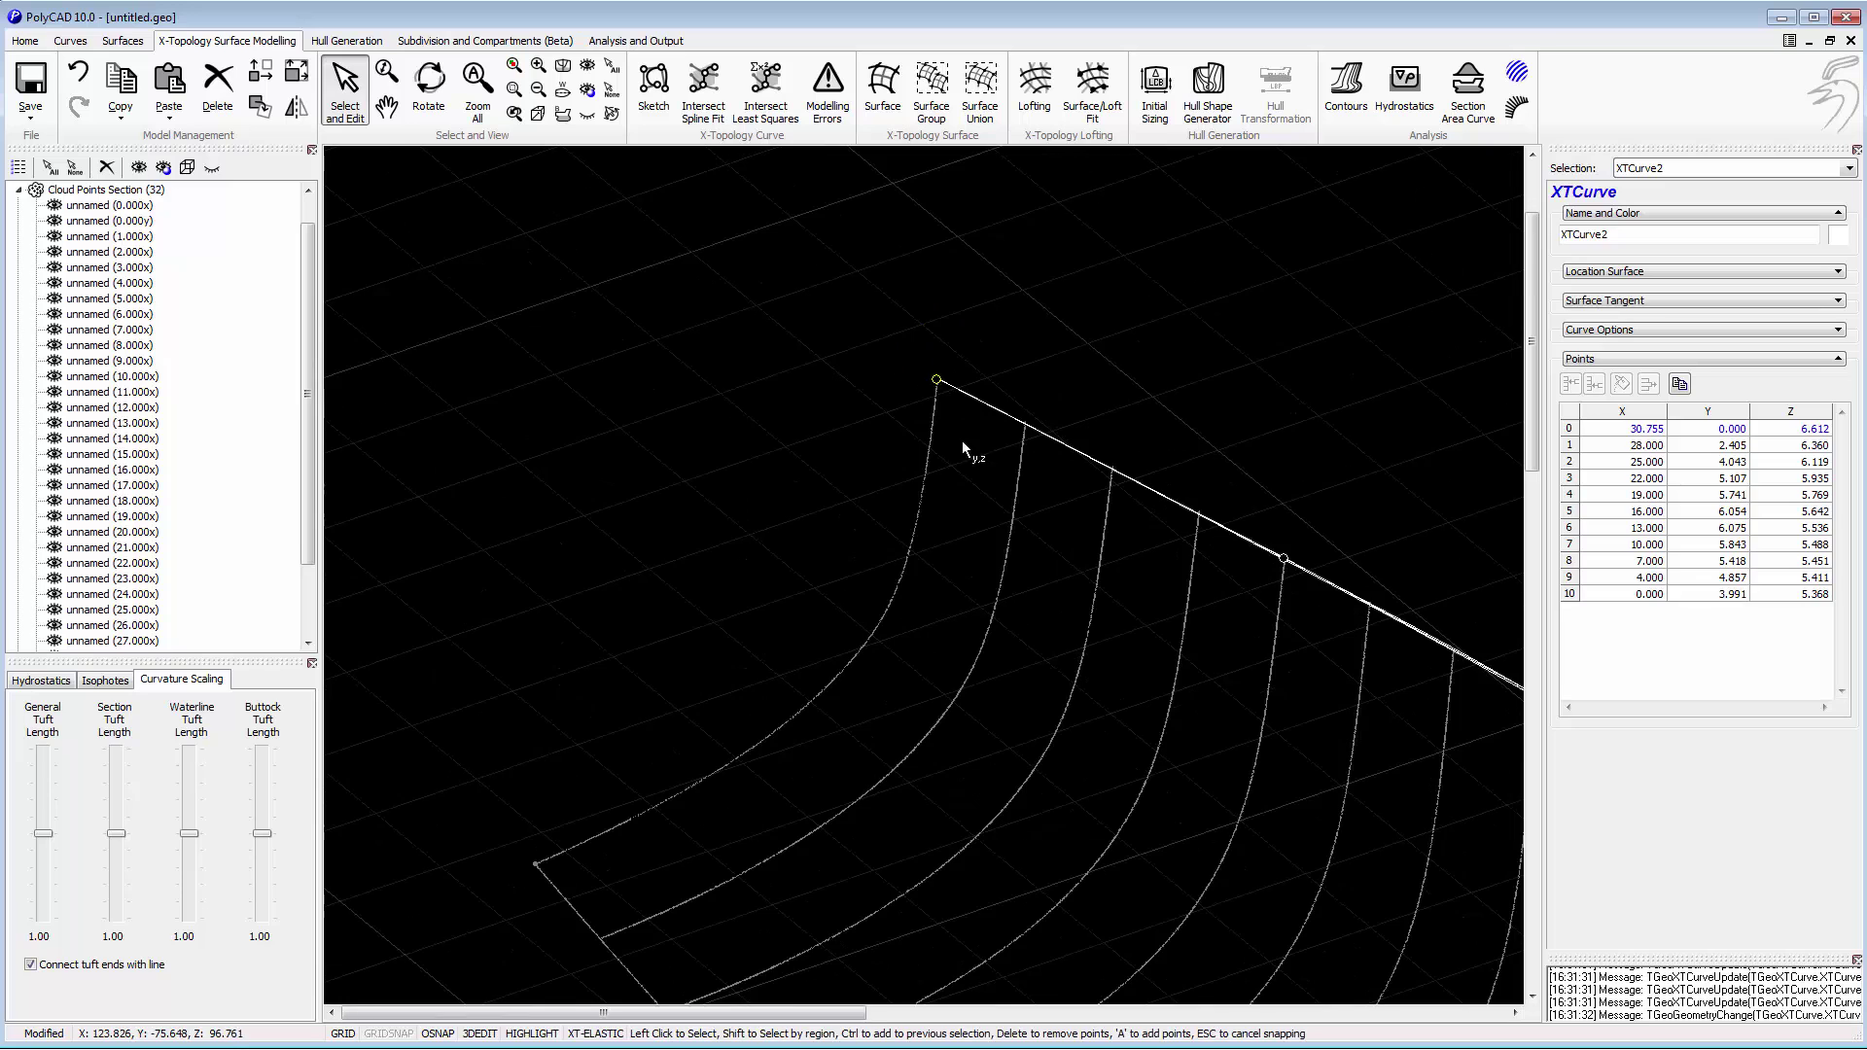
Set the X coordinate of the sheer curve's last point to 0.
scroll(990, 430, up, 4)
scroll(1084, 467, down, 3)
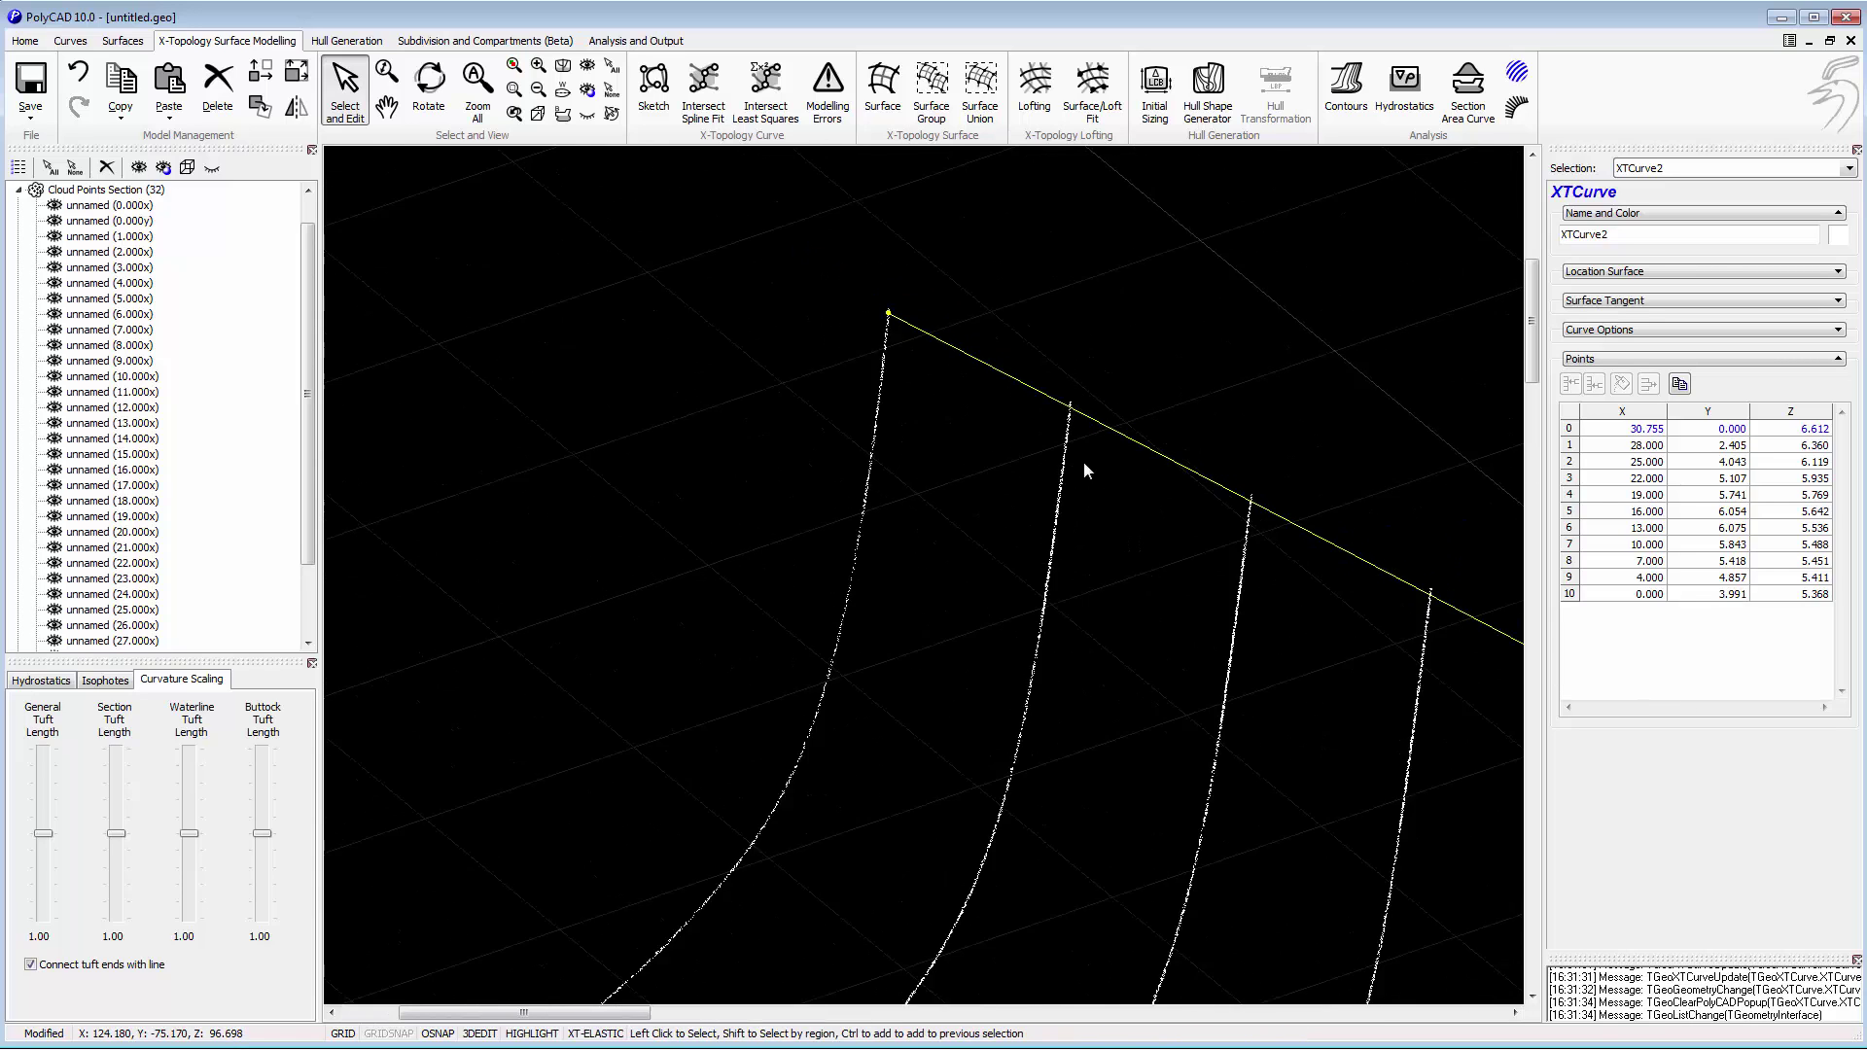
click(1637, 595)
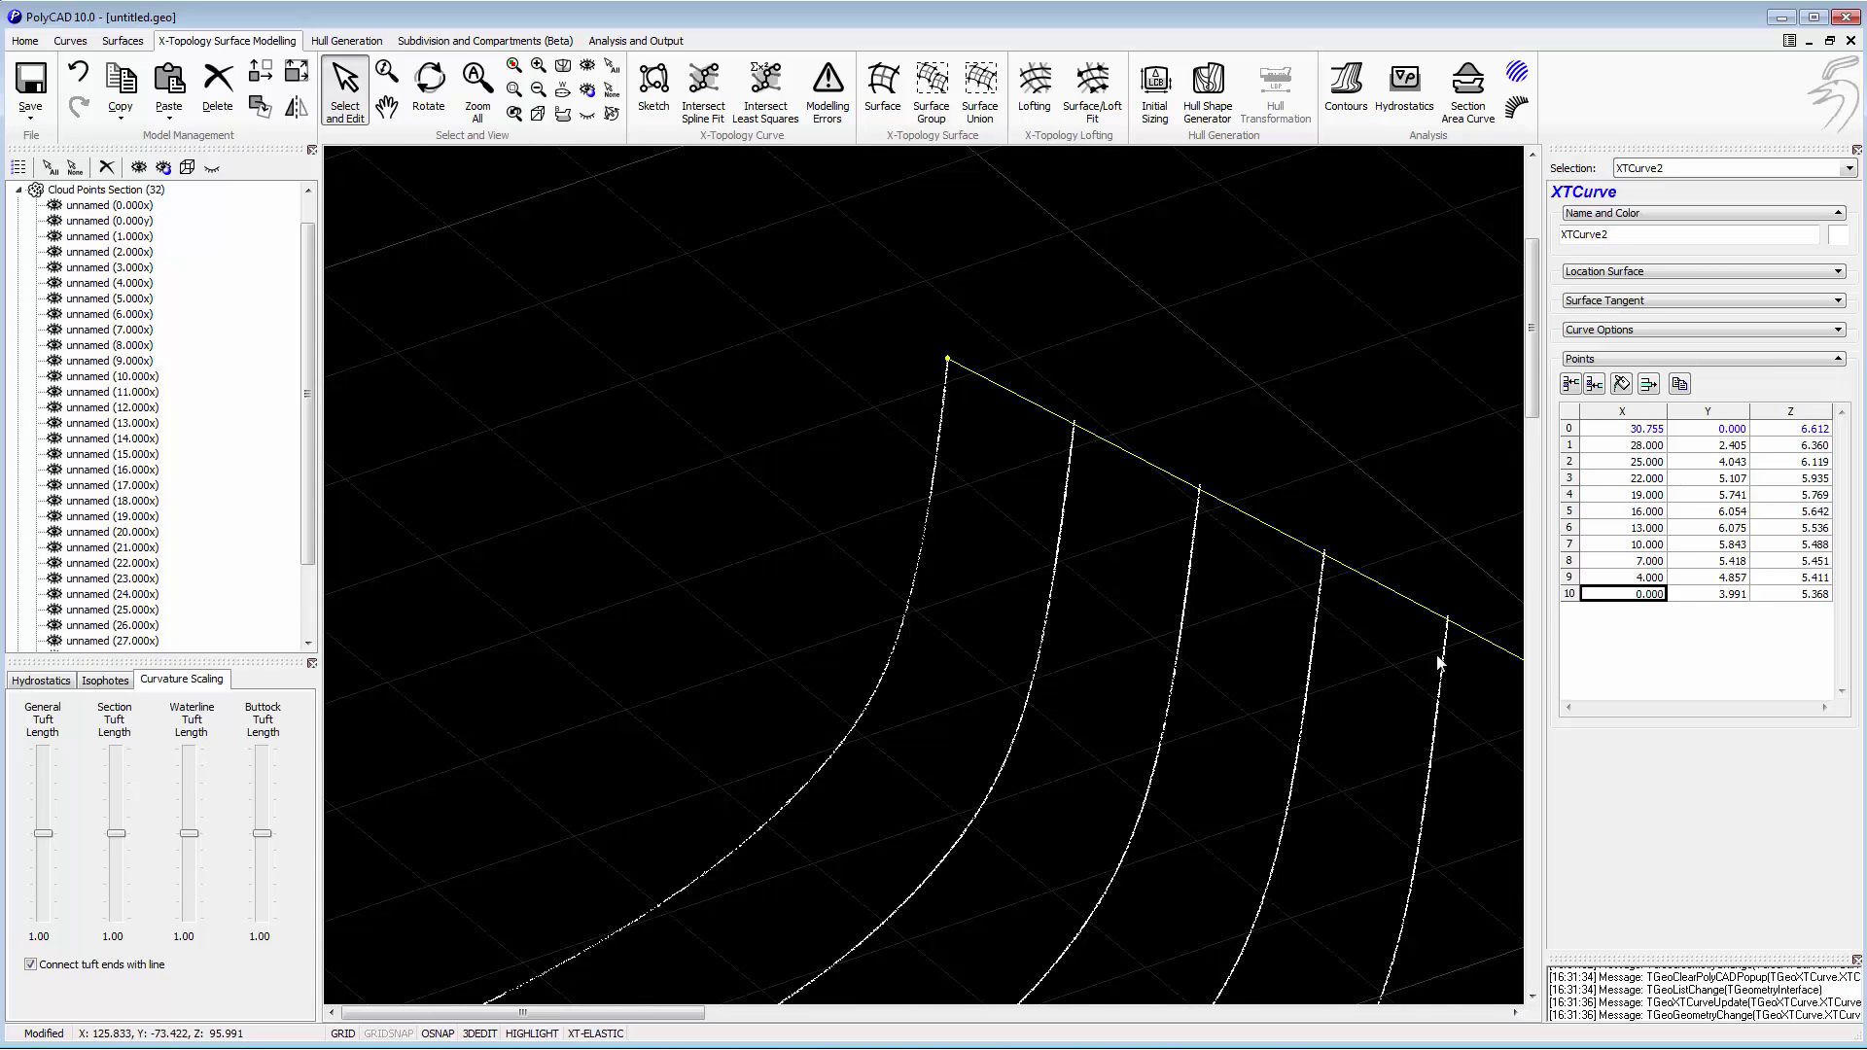
scroll(892, 596, down, 4)
Change the sheer curve's type to a cubic spline curve.
click(1196, 613)
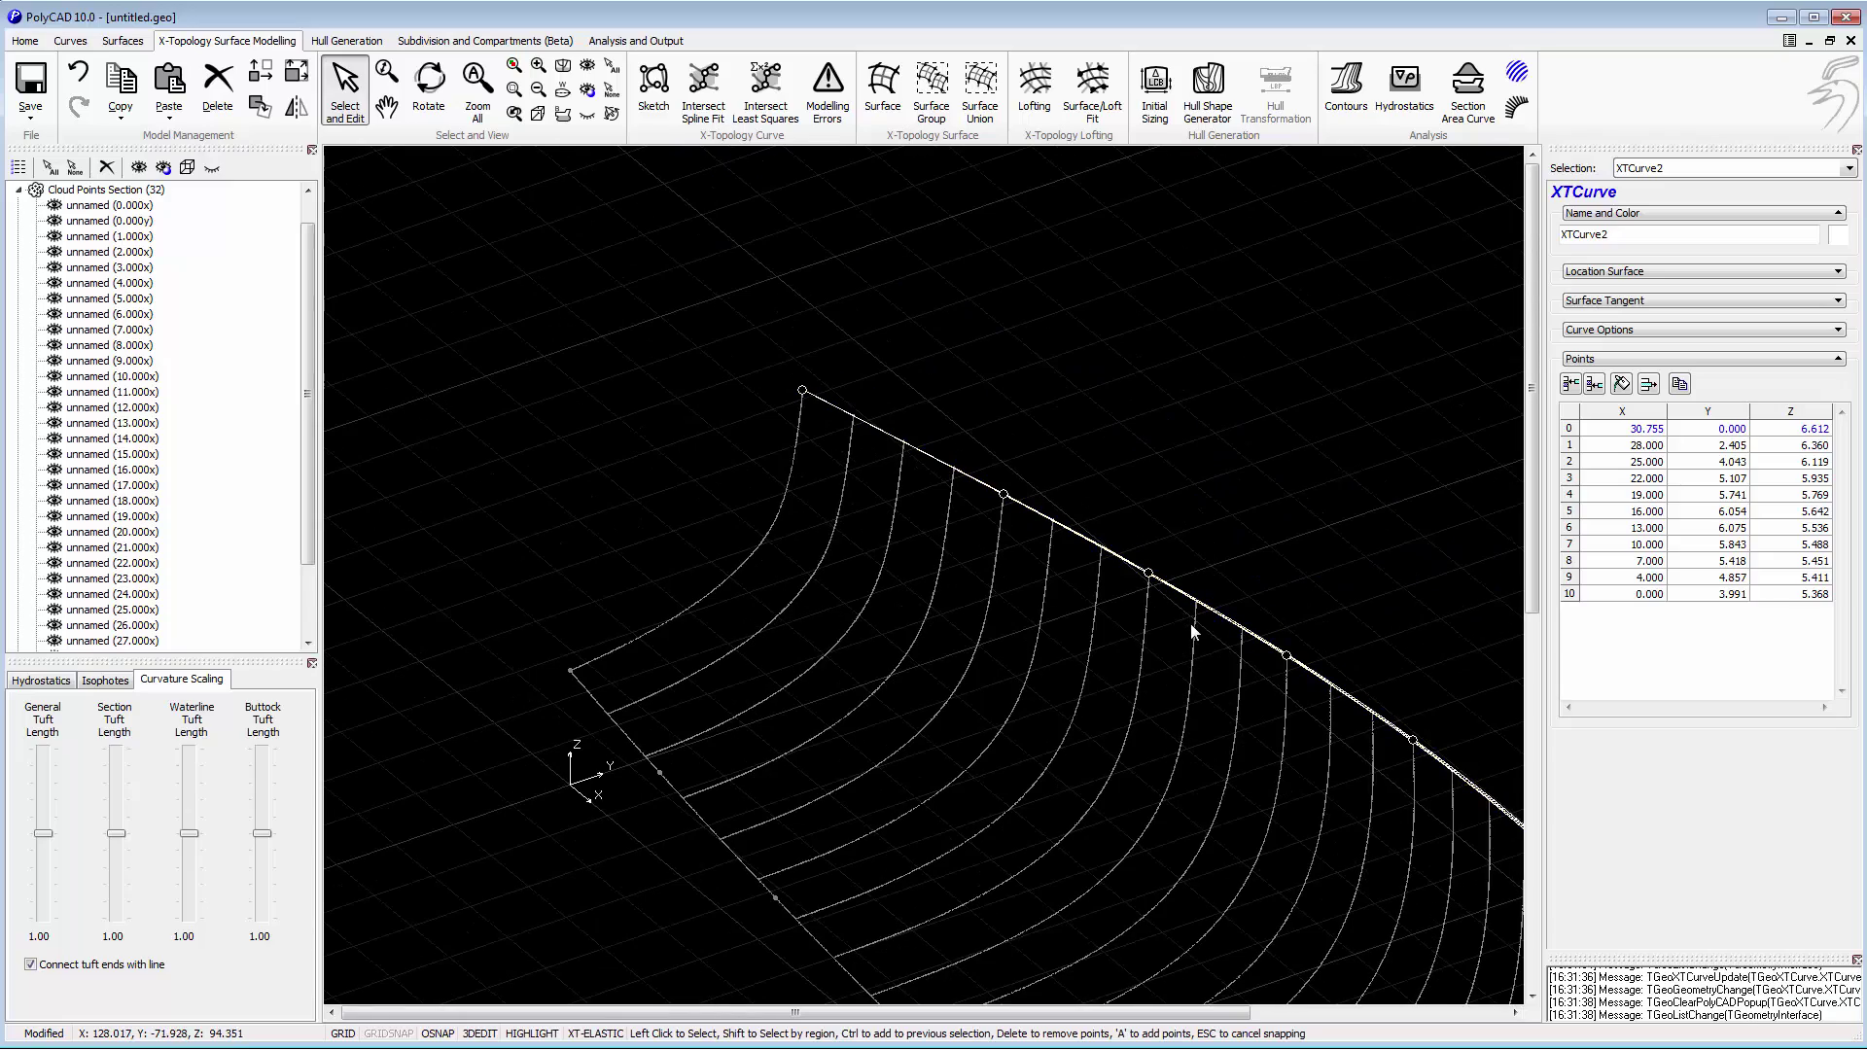
middle_drag(1188, 672, 682, 380)
right_click(994, 403)
mouse_move(1033, 418)
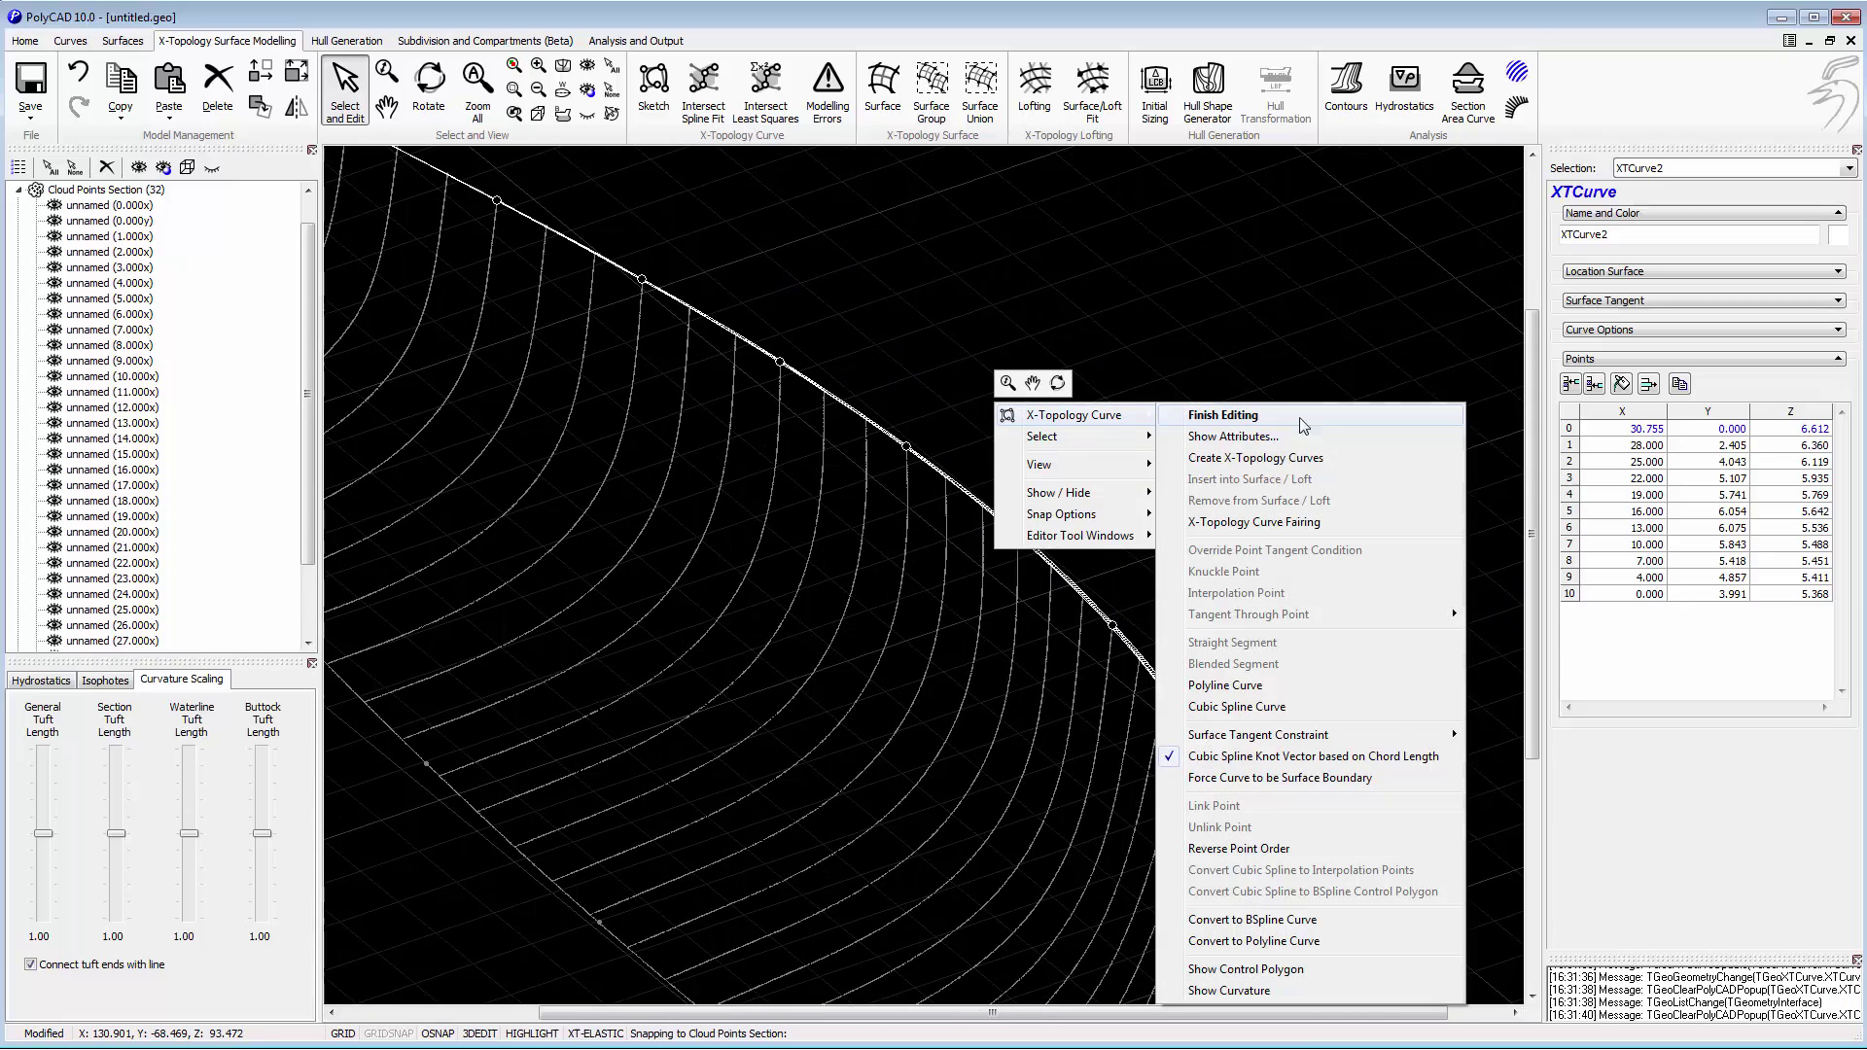
click(1273, 717)
Examine how the sheer curve follows the section tops in 3D, from the whole hull to the aft sections.
scroll(1280, 737, down, 5)
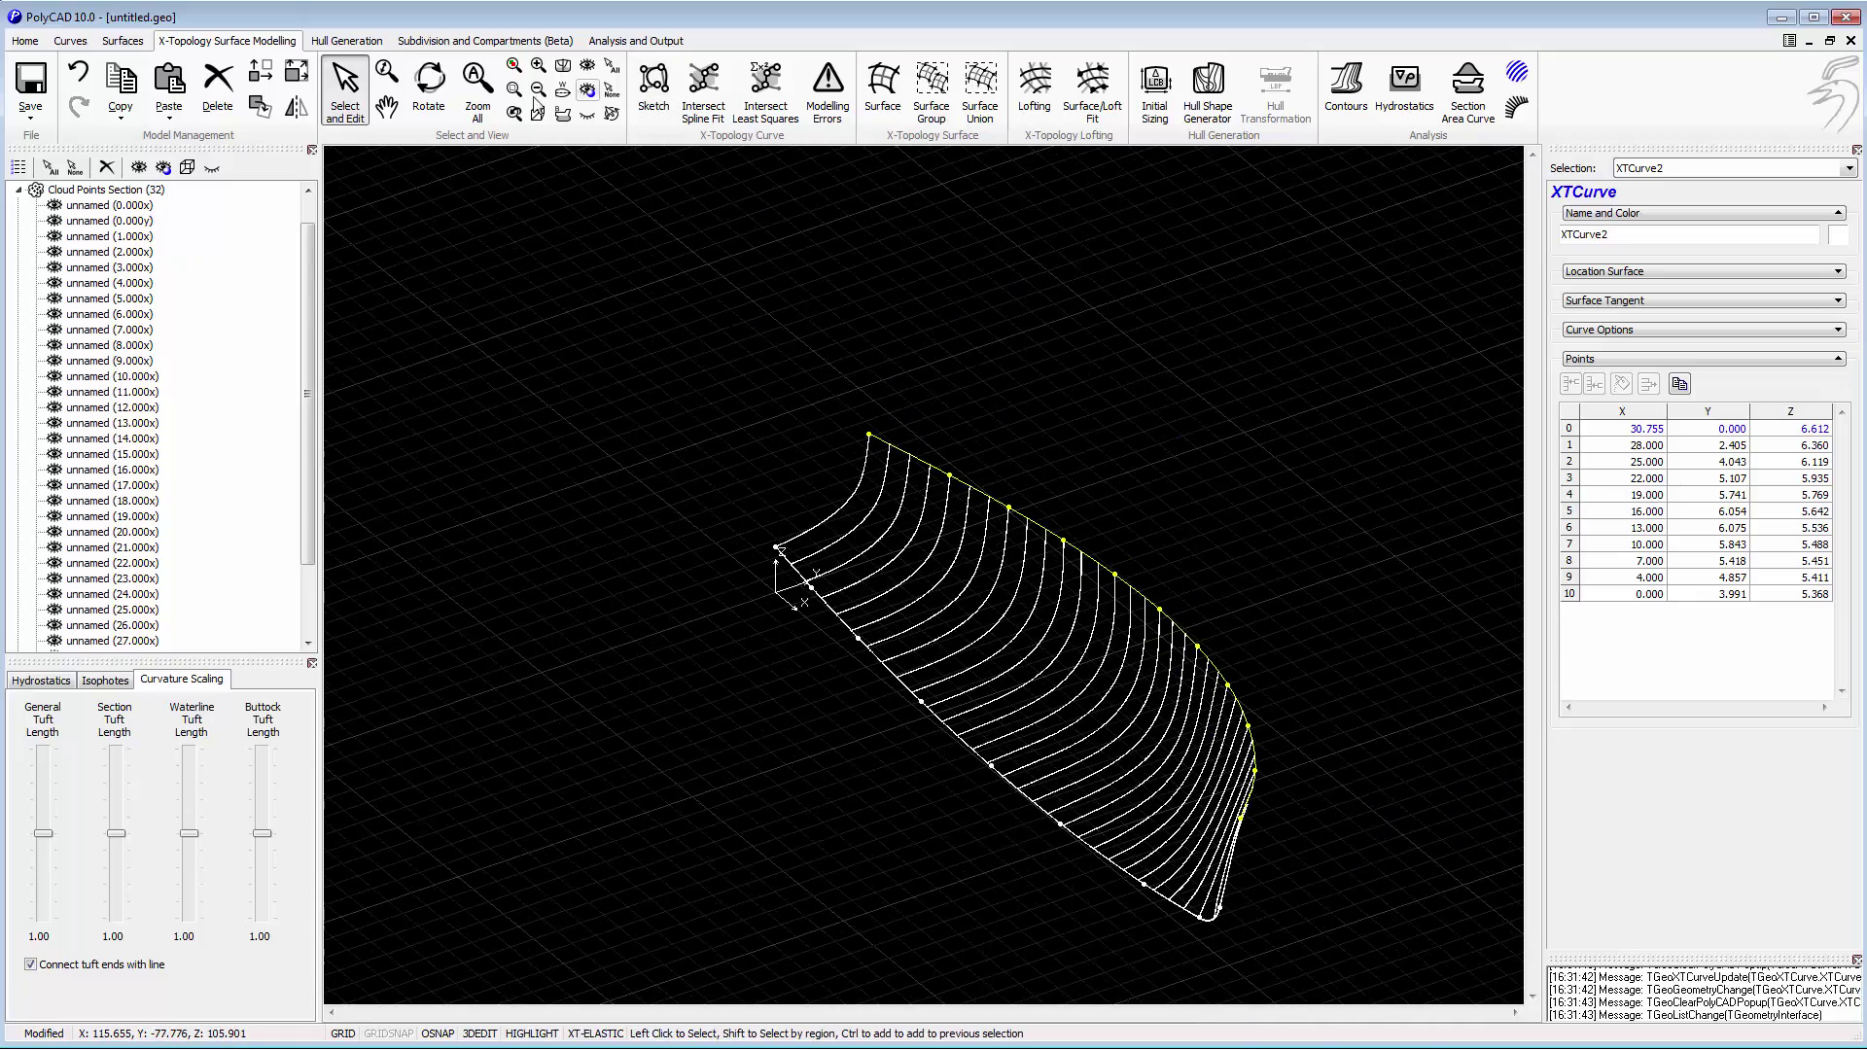
click(441, 112)
drag(544, 355, 855, 367)
scroll(874, 459, up, 4)
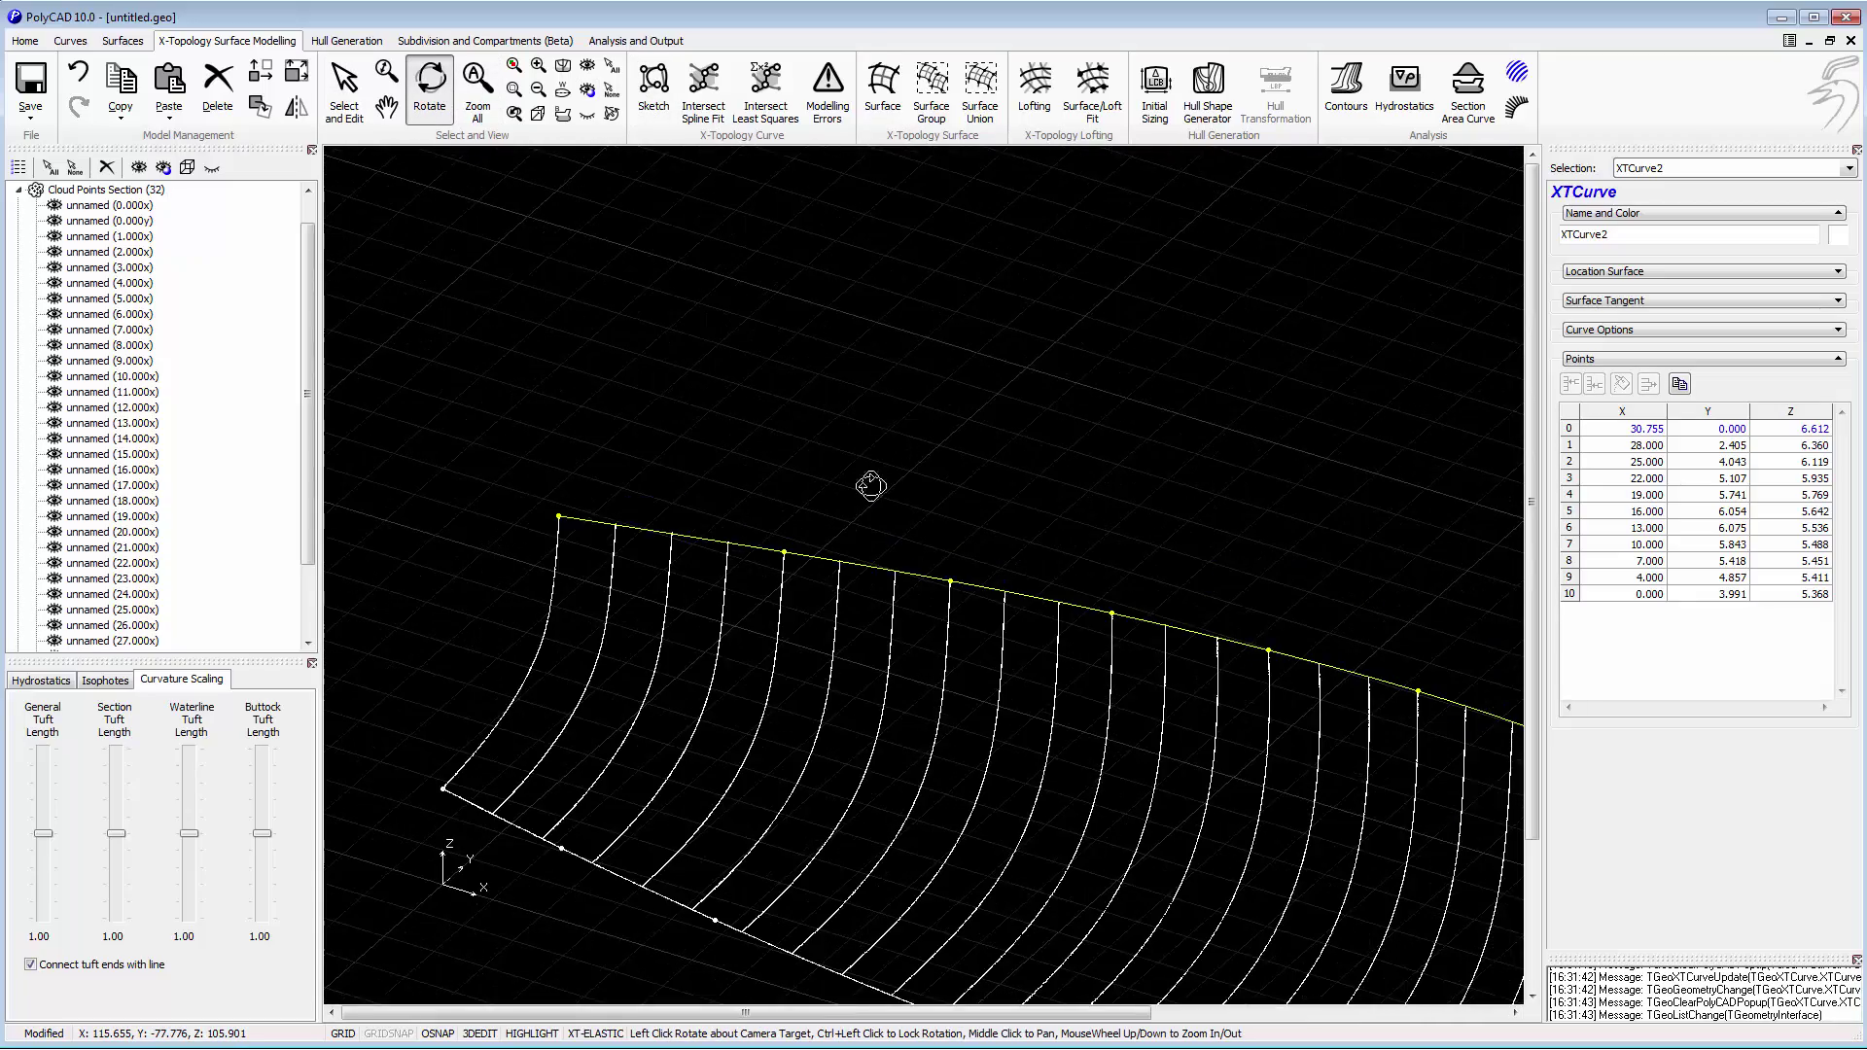
middle_drag(860, 546, 875, 373)
middle_drag(1105, 637, 1002, 590)
middle_drag(651, 229, 1083, 304)
scroll(1082, 304, up, 7)
middle_drag(756, 702, 1040, 290)
scroll(865, 438, down, 2)
mouse_move(864, 440)
middle_down()
mouse_move(891, 440)
mouse_move(865, 434)
middle_up()
Fit a least-squares X-Topology curve to CloudPointsDataset1 on the section plane through the centreline curve's aft end at X 0.
click(765, 88)
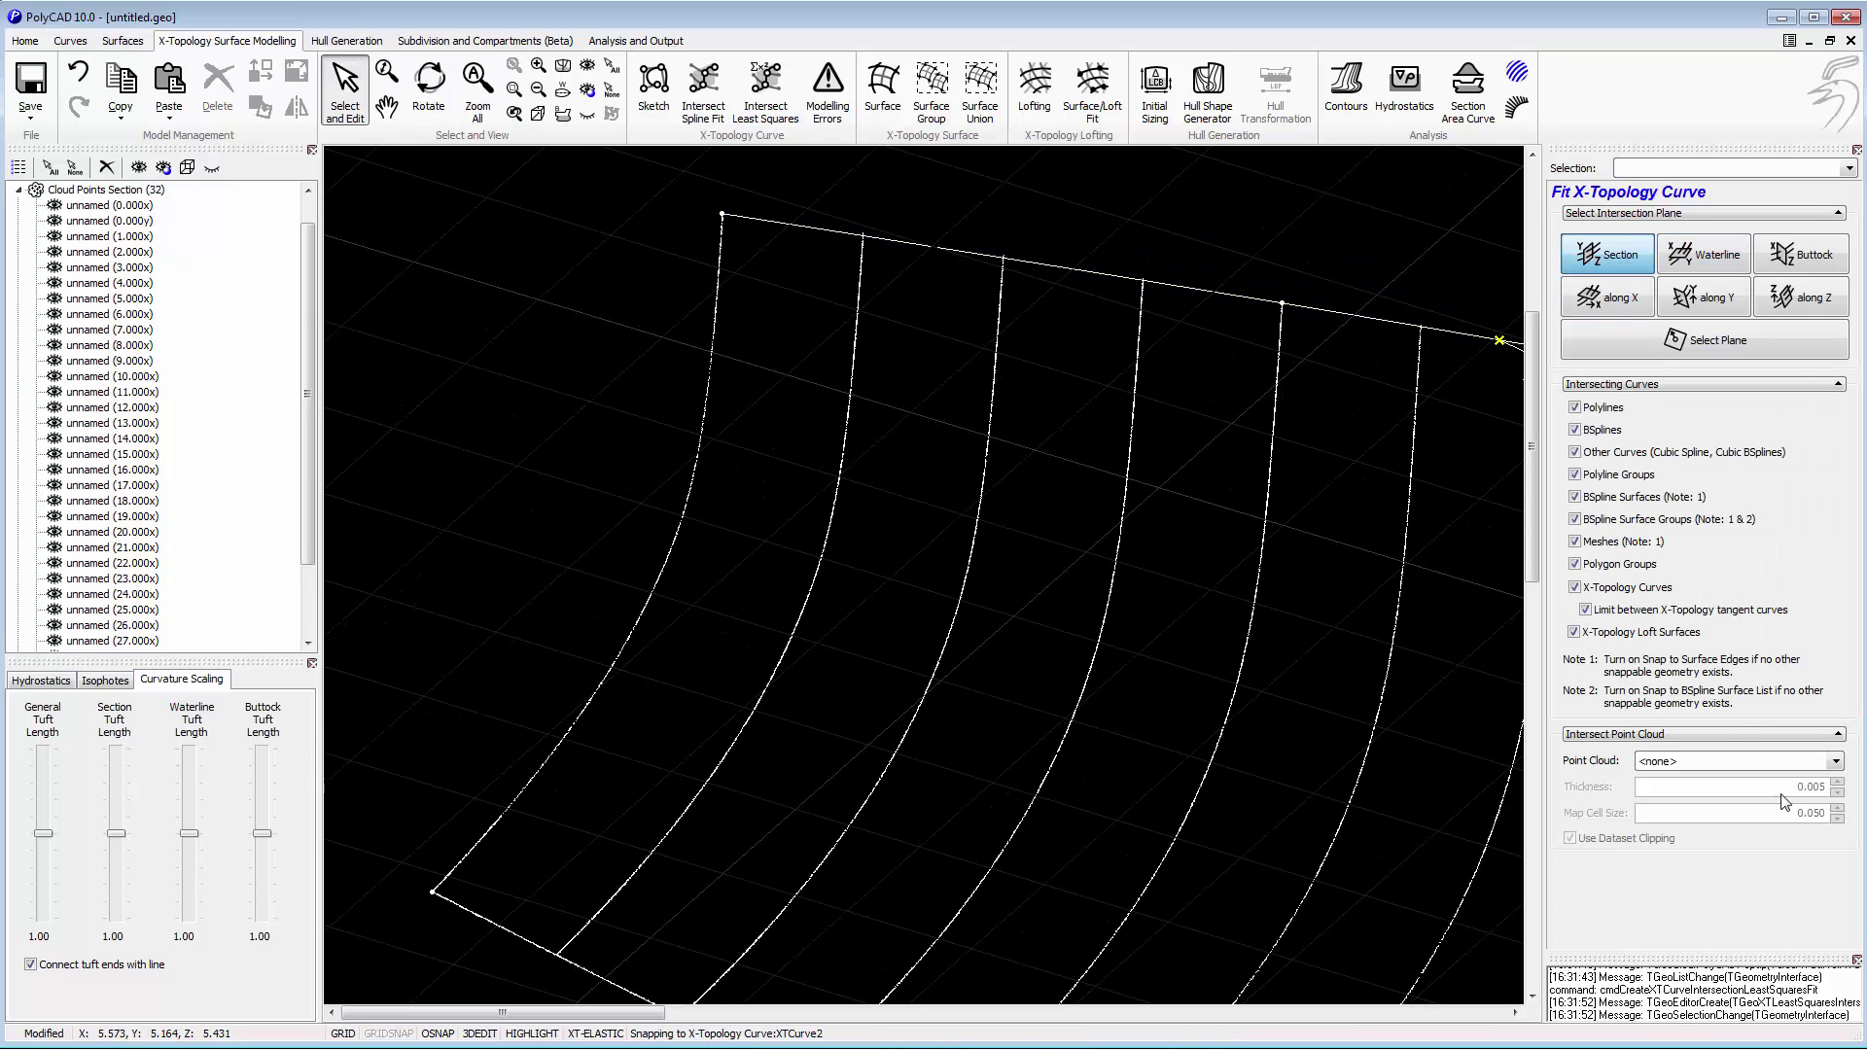
click(1837, 765)
click(1746, 778)
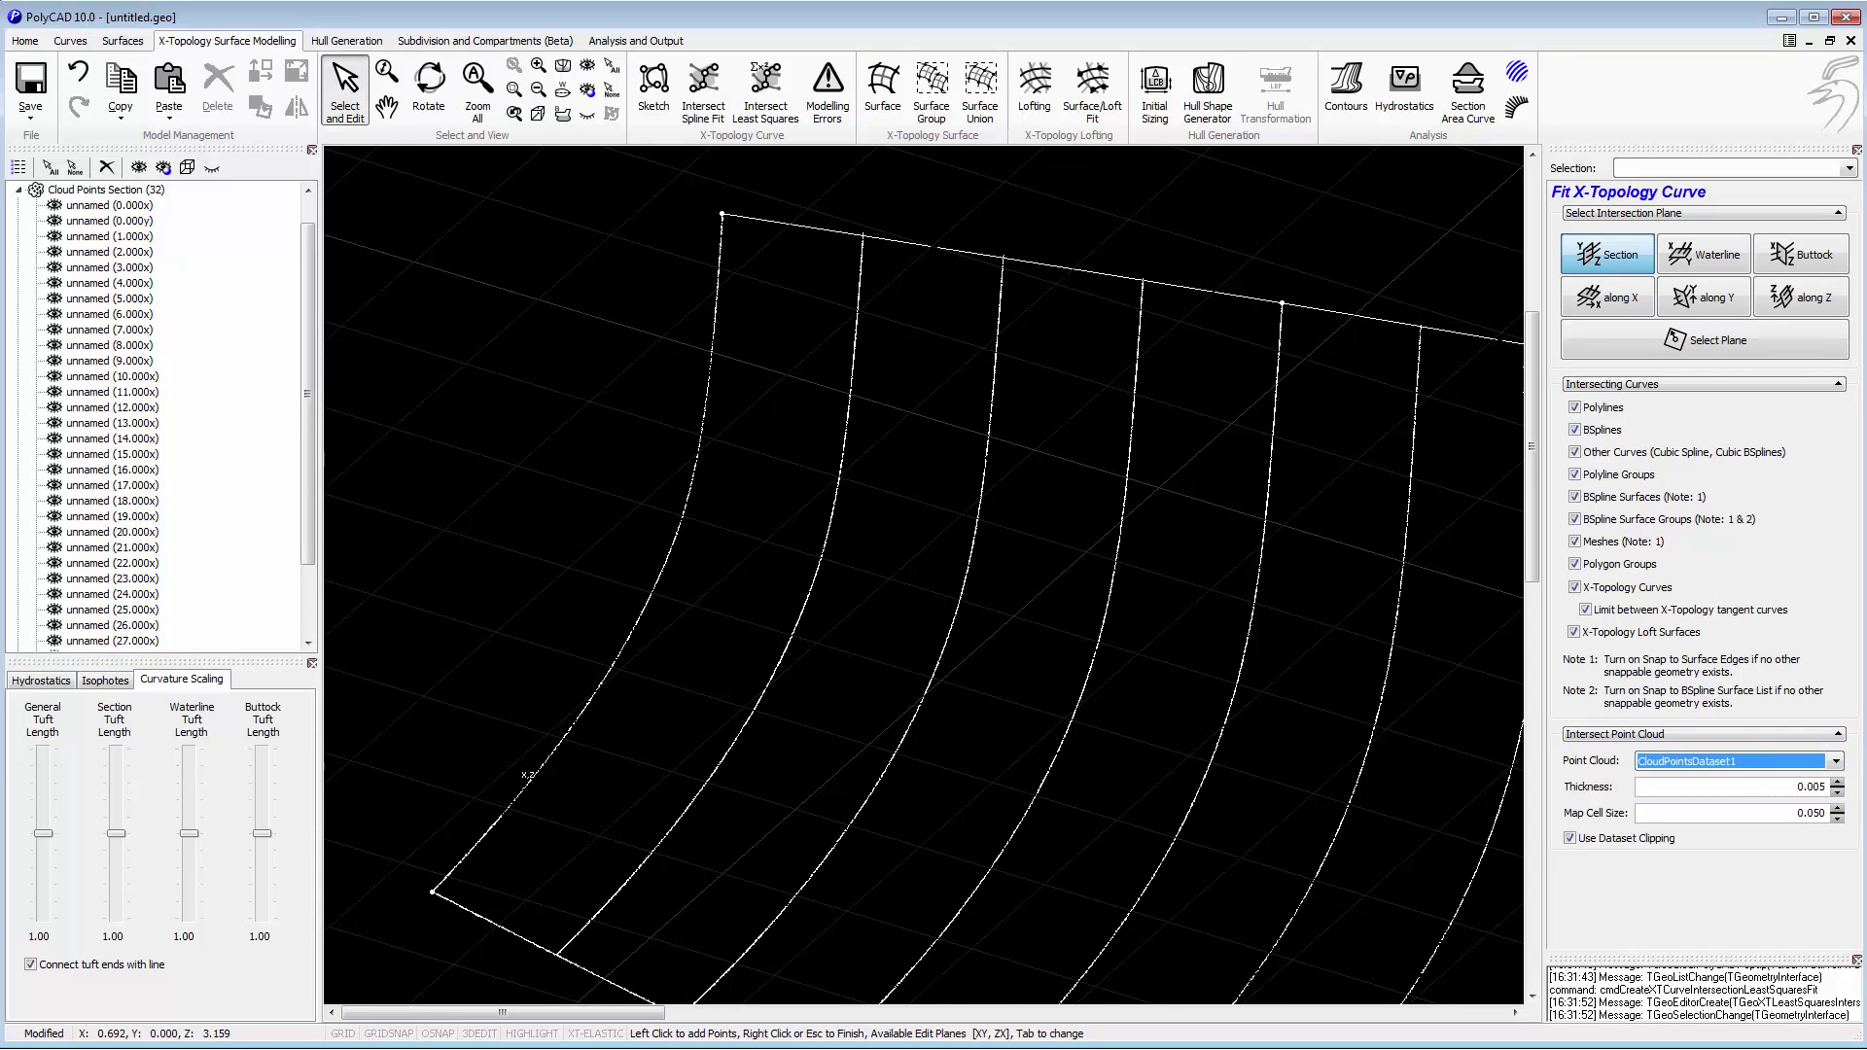
click(432, 892)
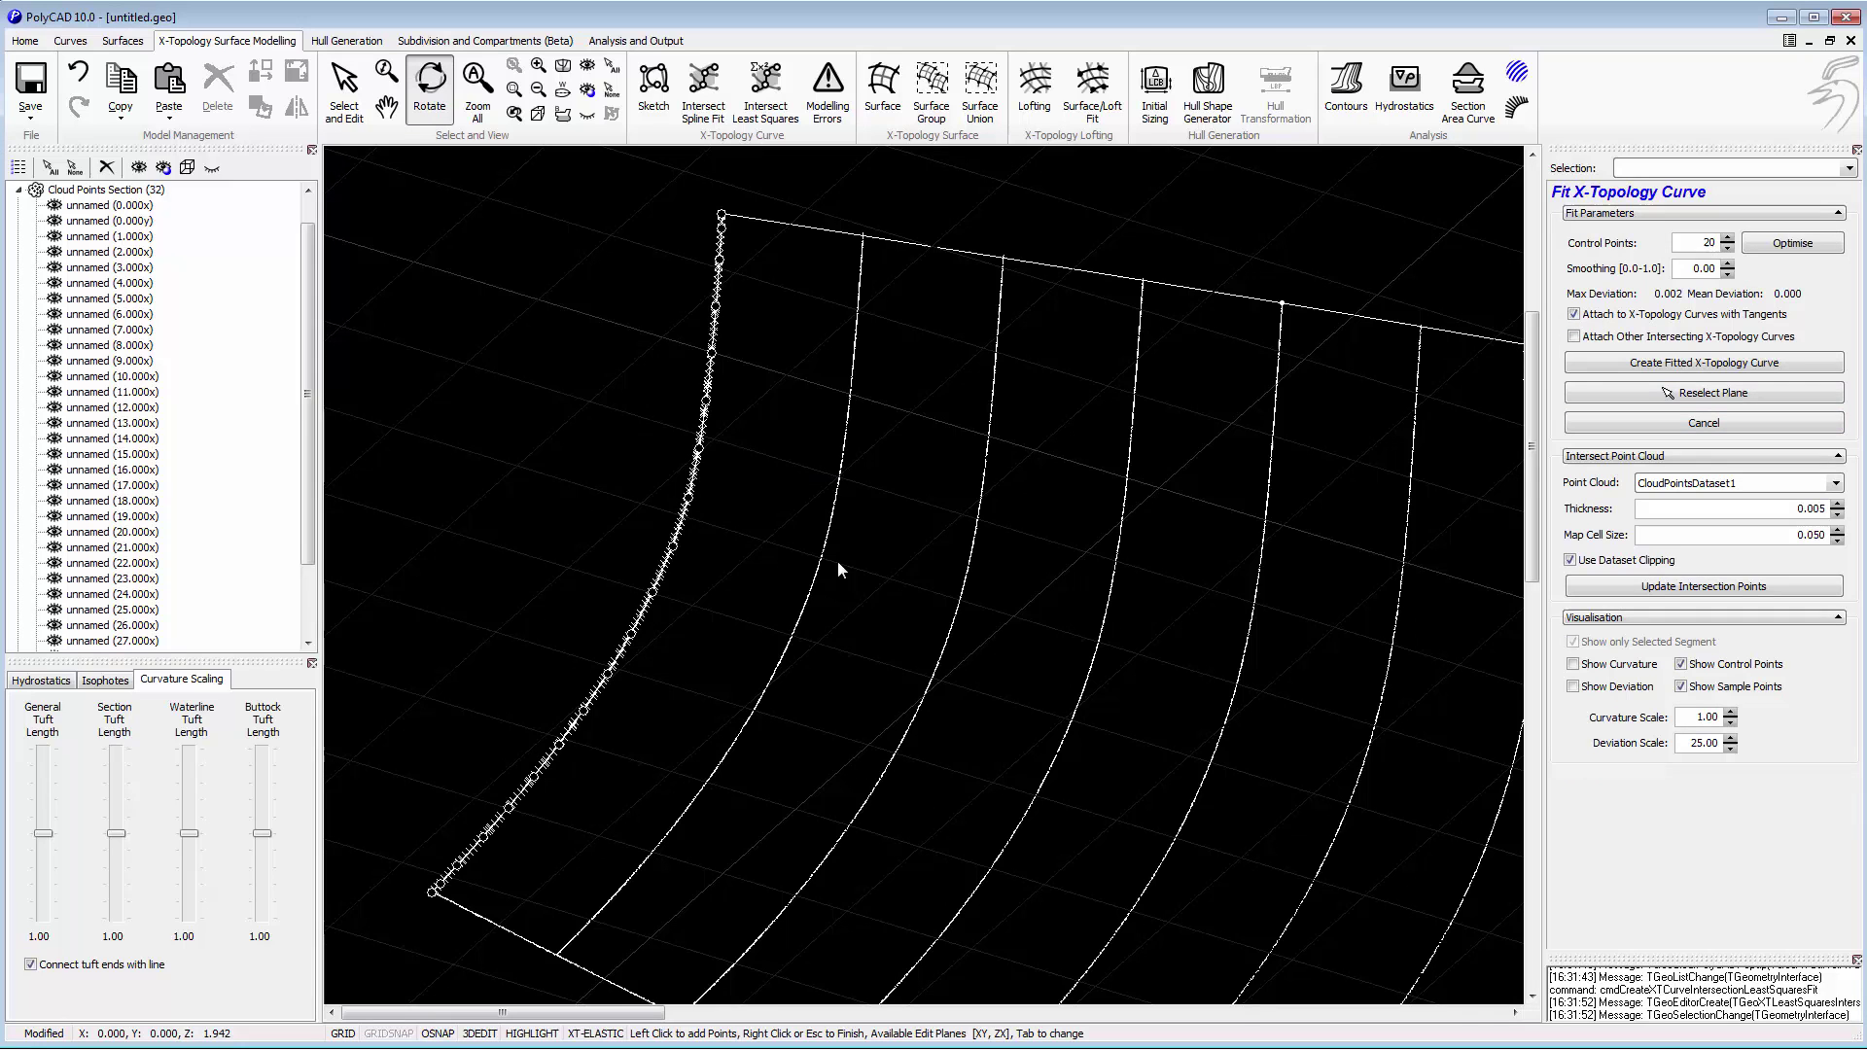
Show the curvature of the fitted section curve at the aft end.
scroll(837, 562, up, 5)
scroll(822, 576, down, 3)
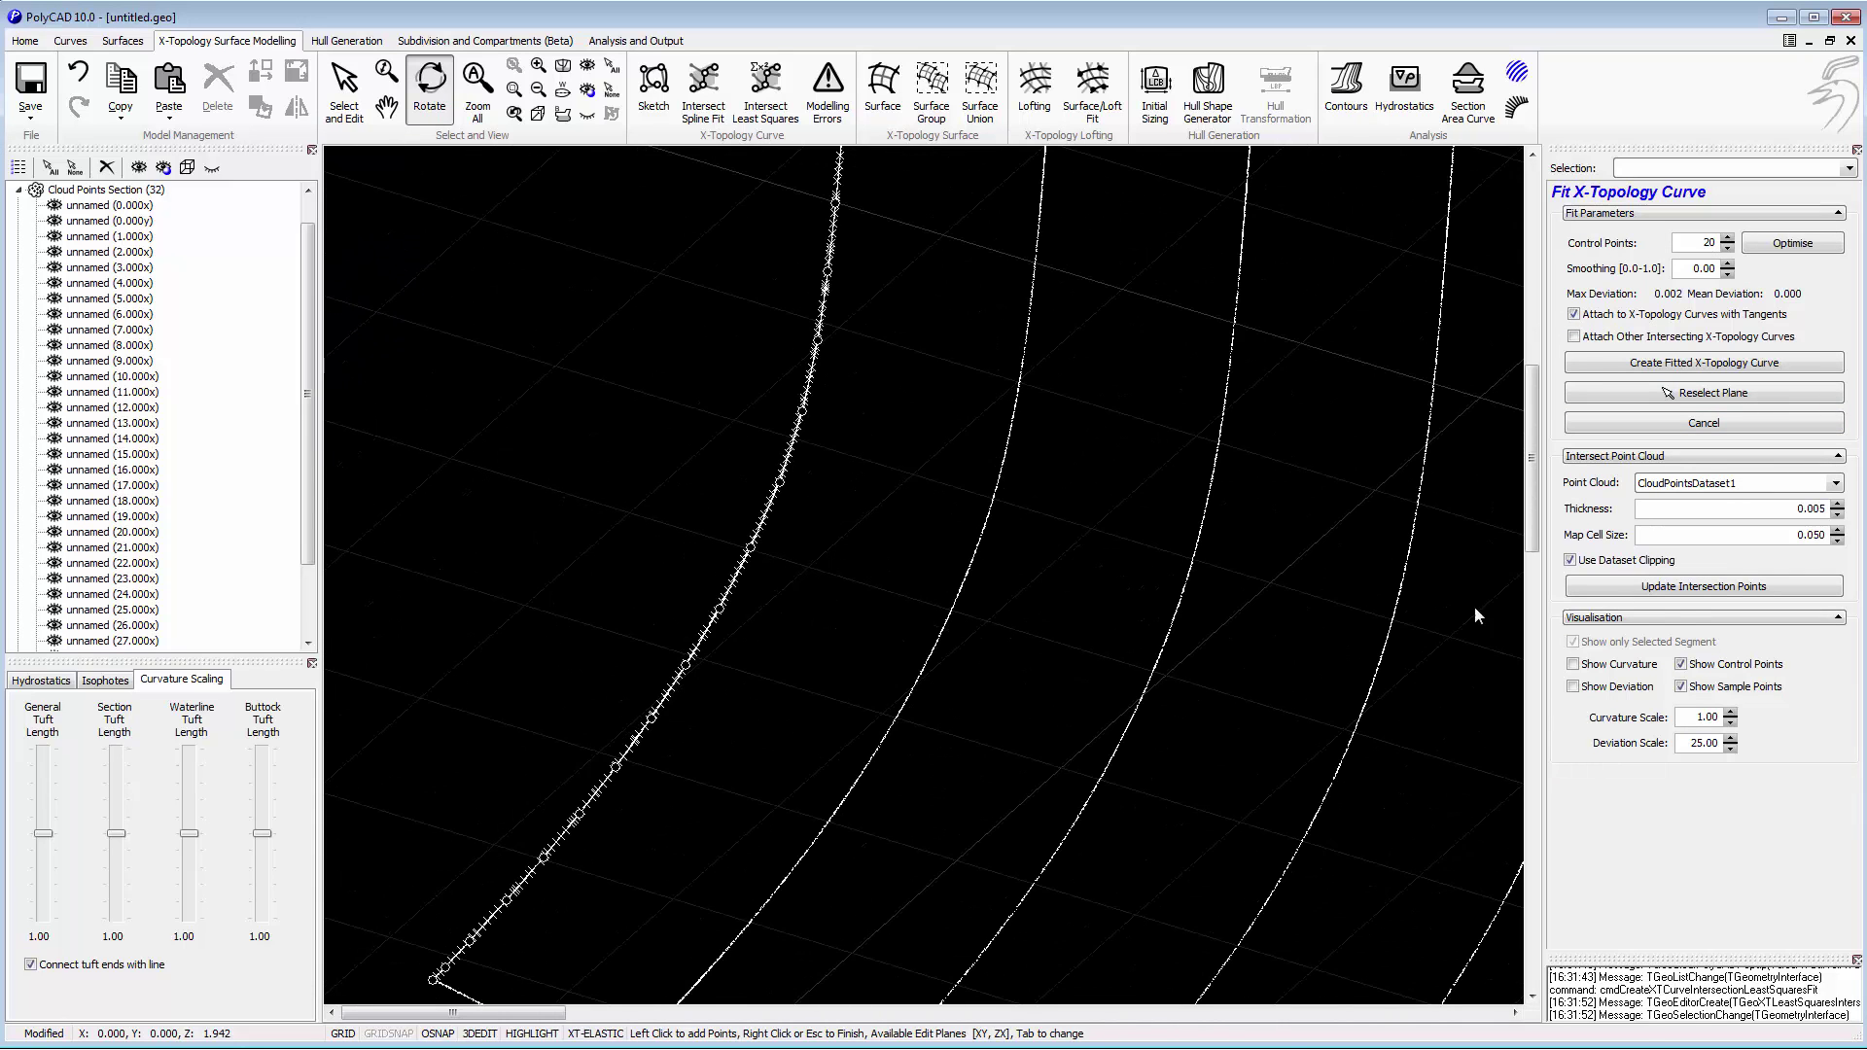
click(1574, 665)
middle_drag(1202, 556, 1393, 457)
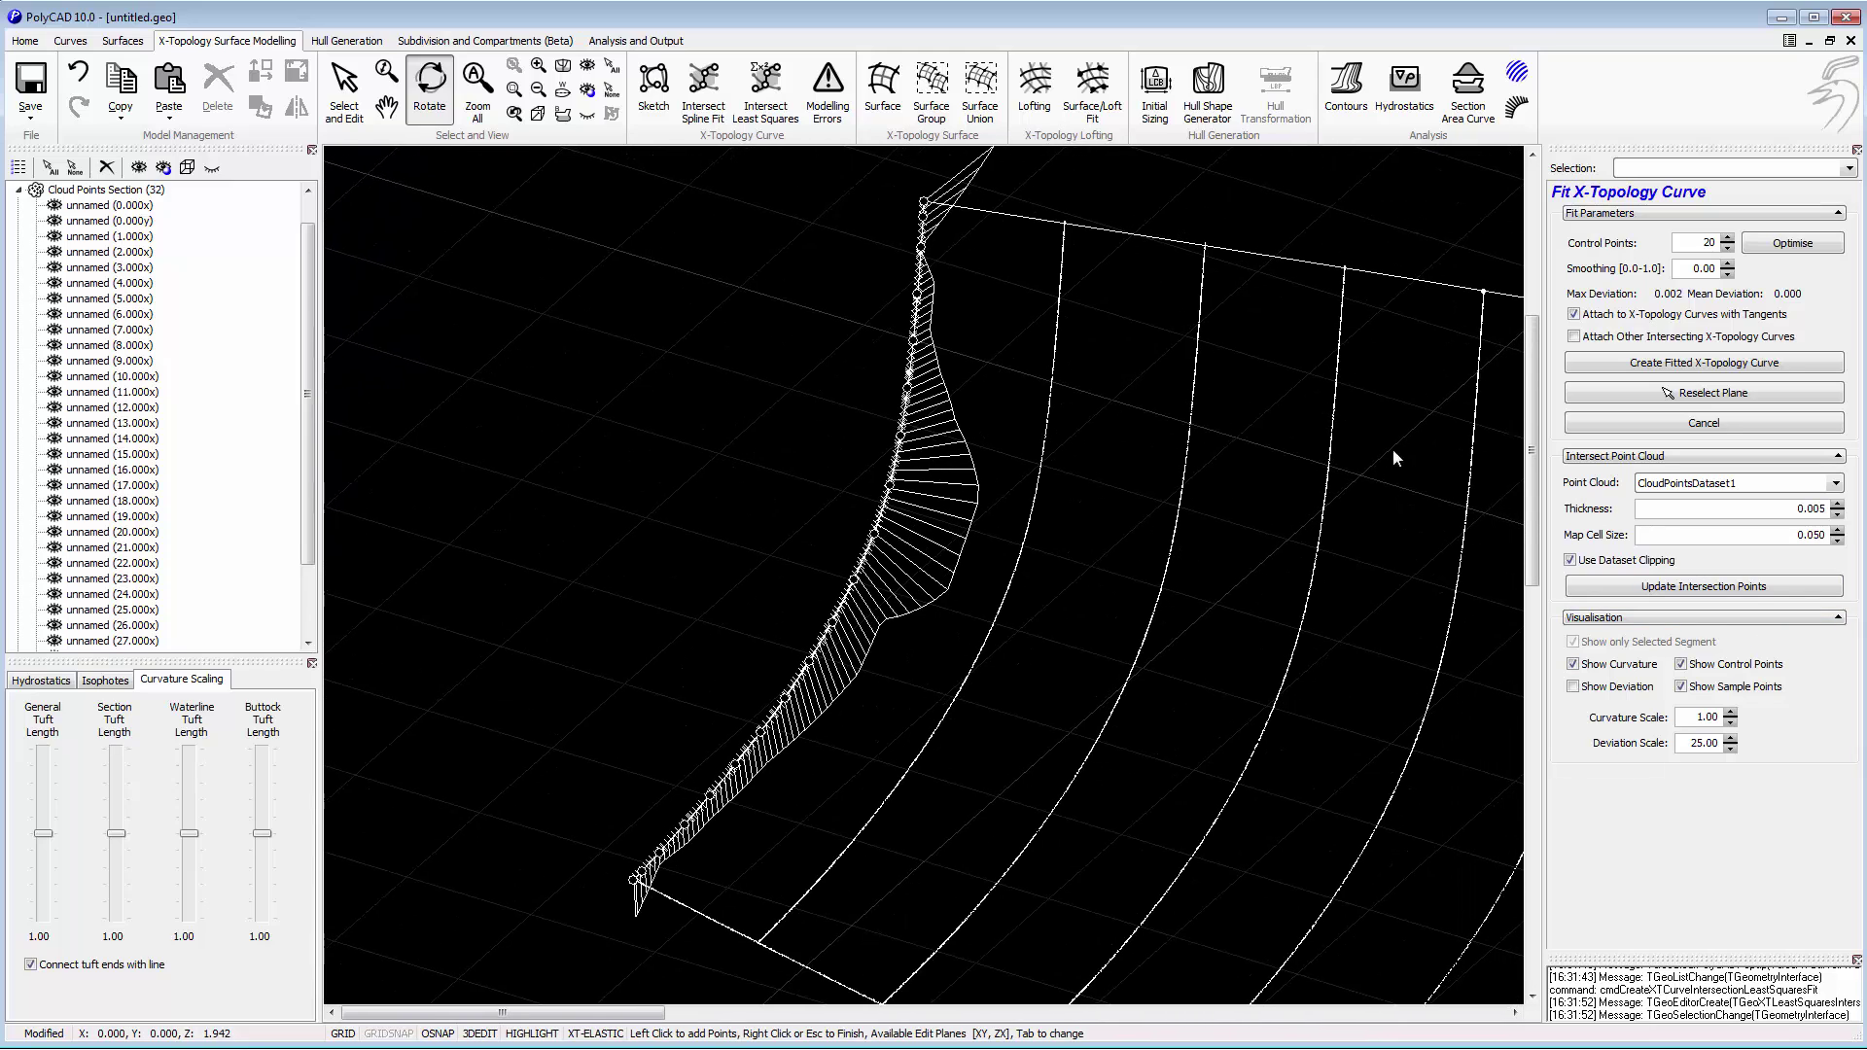
Reduce the fitted section curve at the aft end to 6 control points.
double_click(1709, 241)
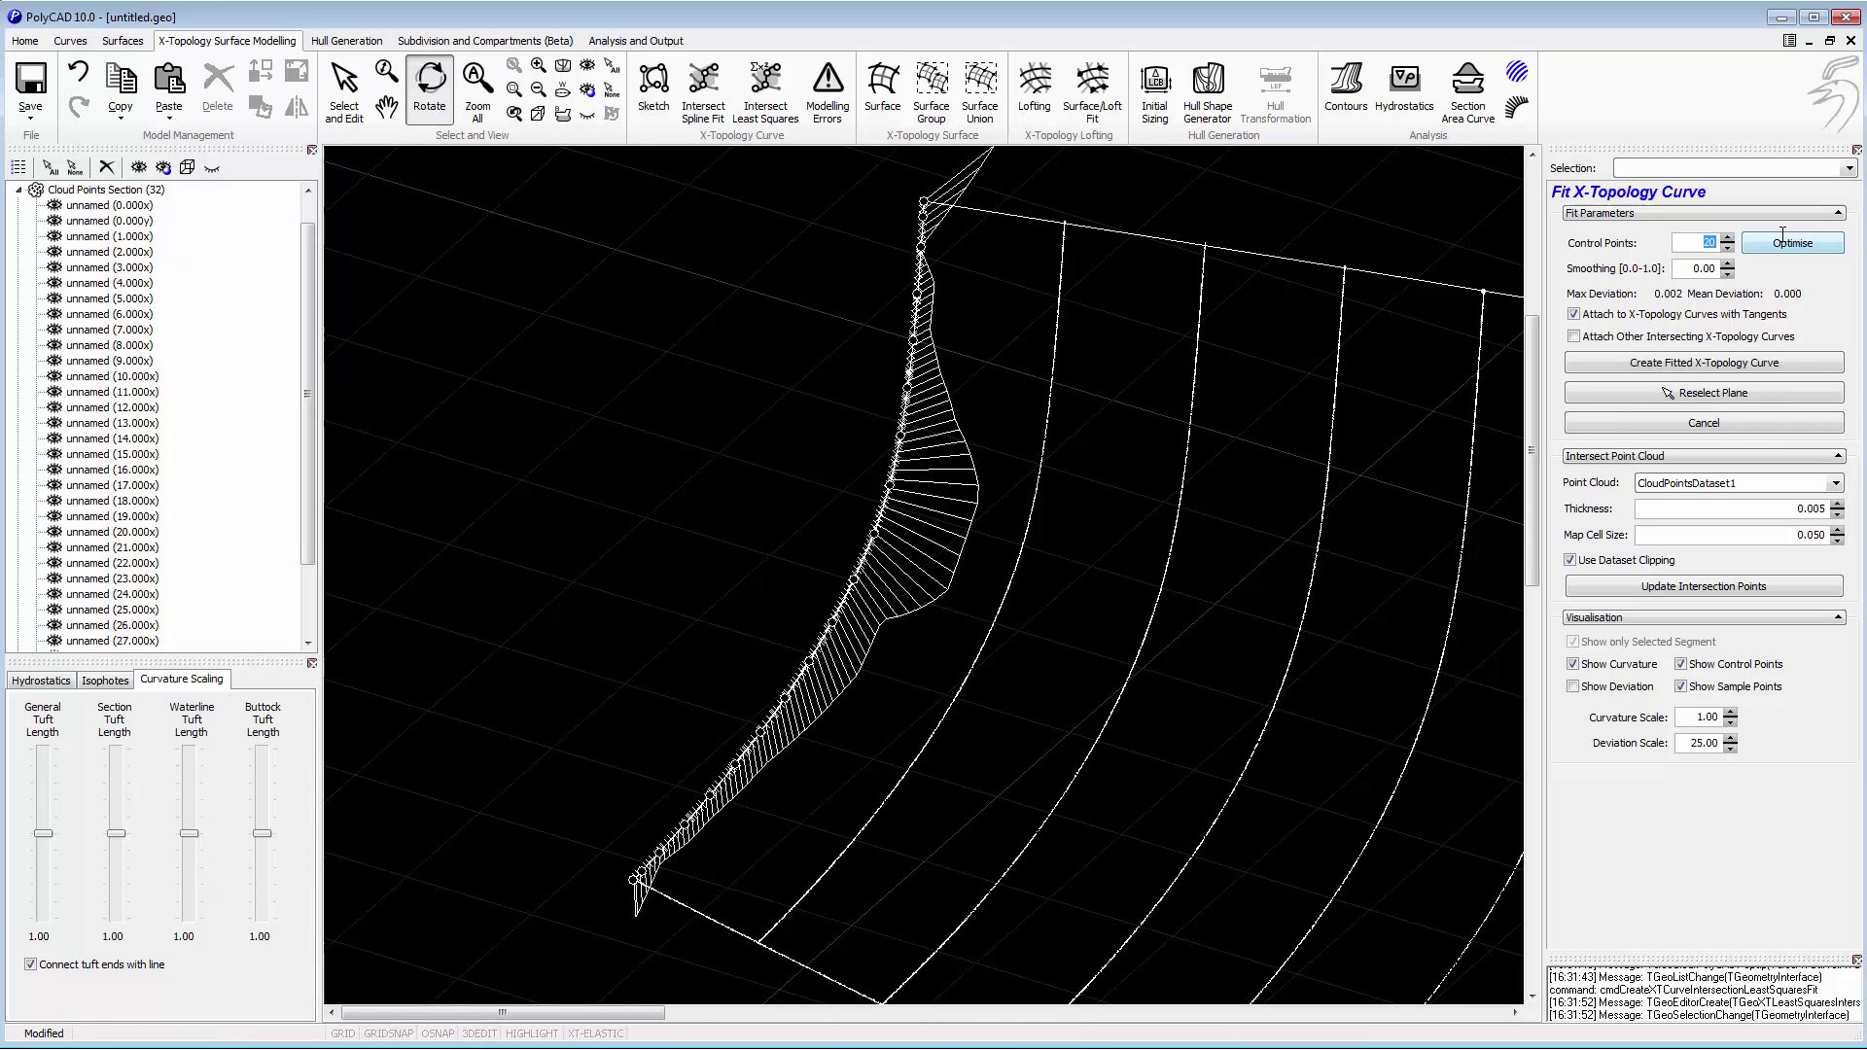
text(6)
key(Return)
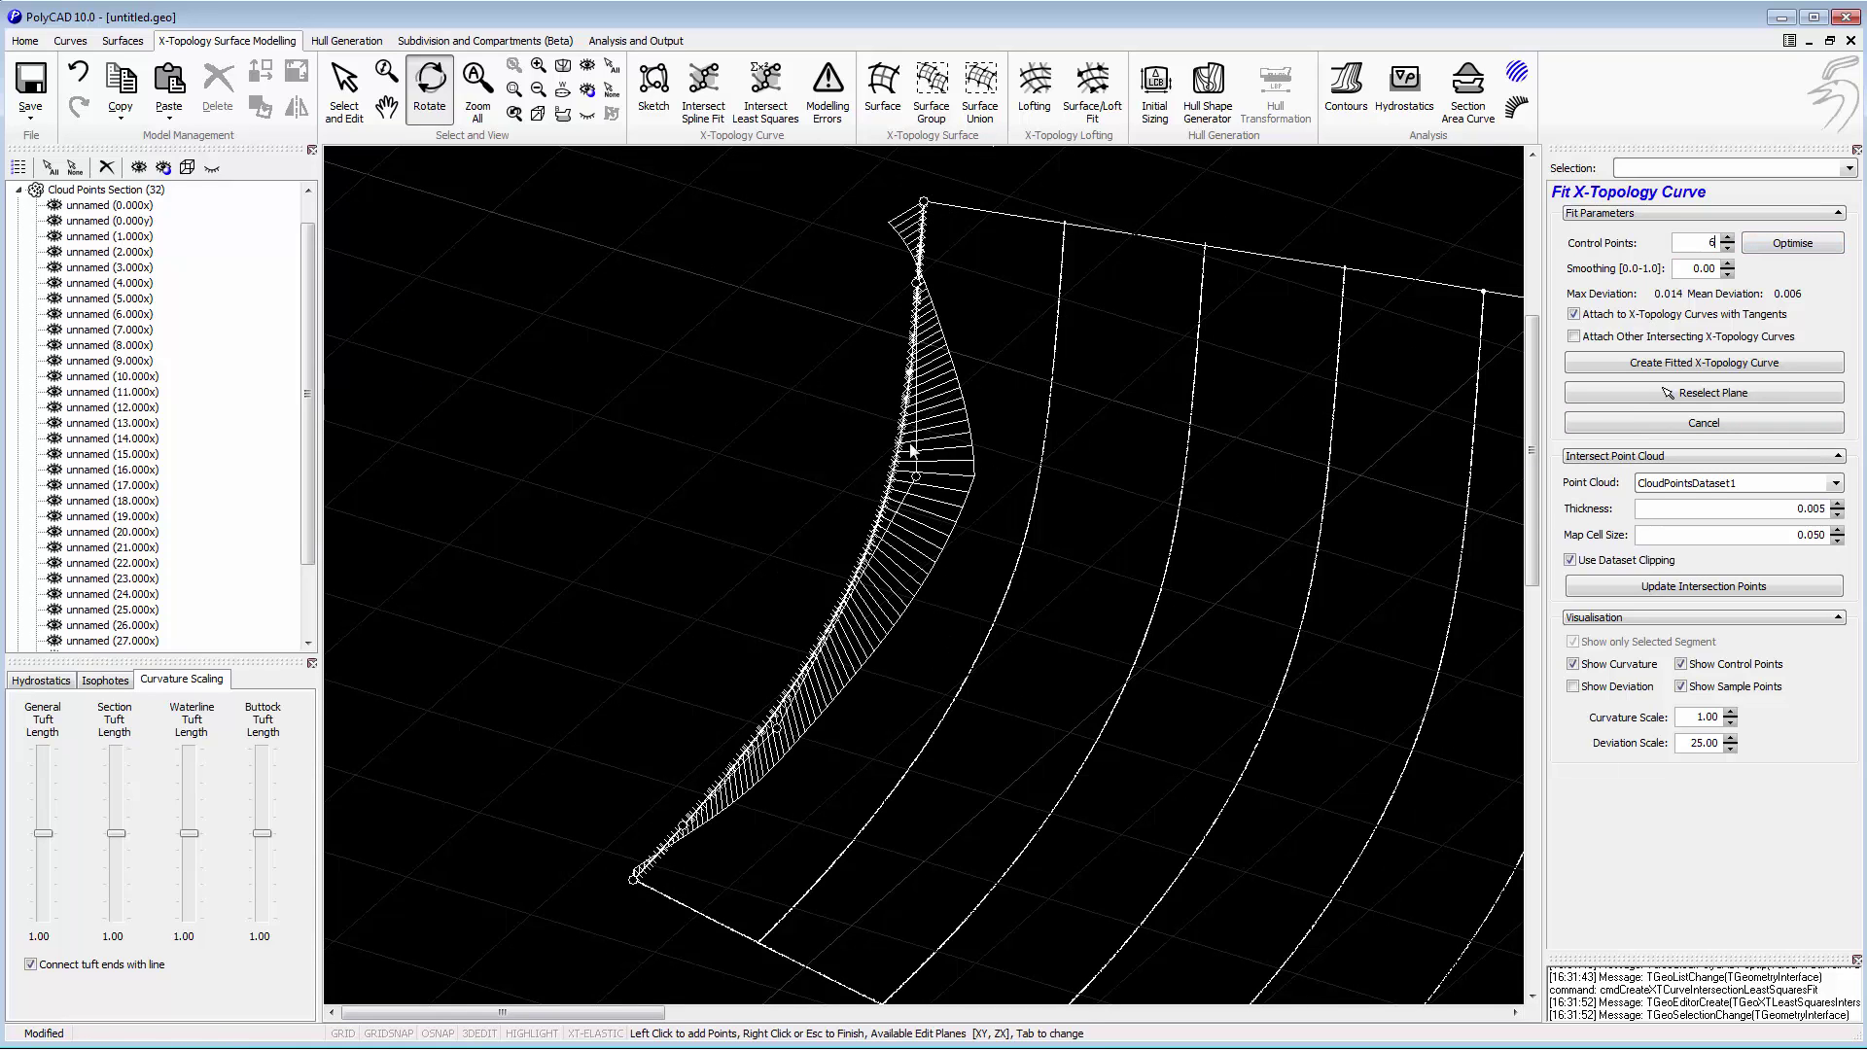
Show the deviation of the fitted aft section curve instead of its curvature and examine it along the whole section.
scroll(1013, 454, up, 3)
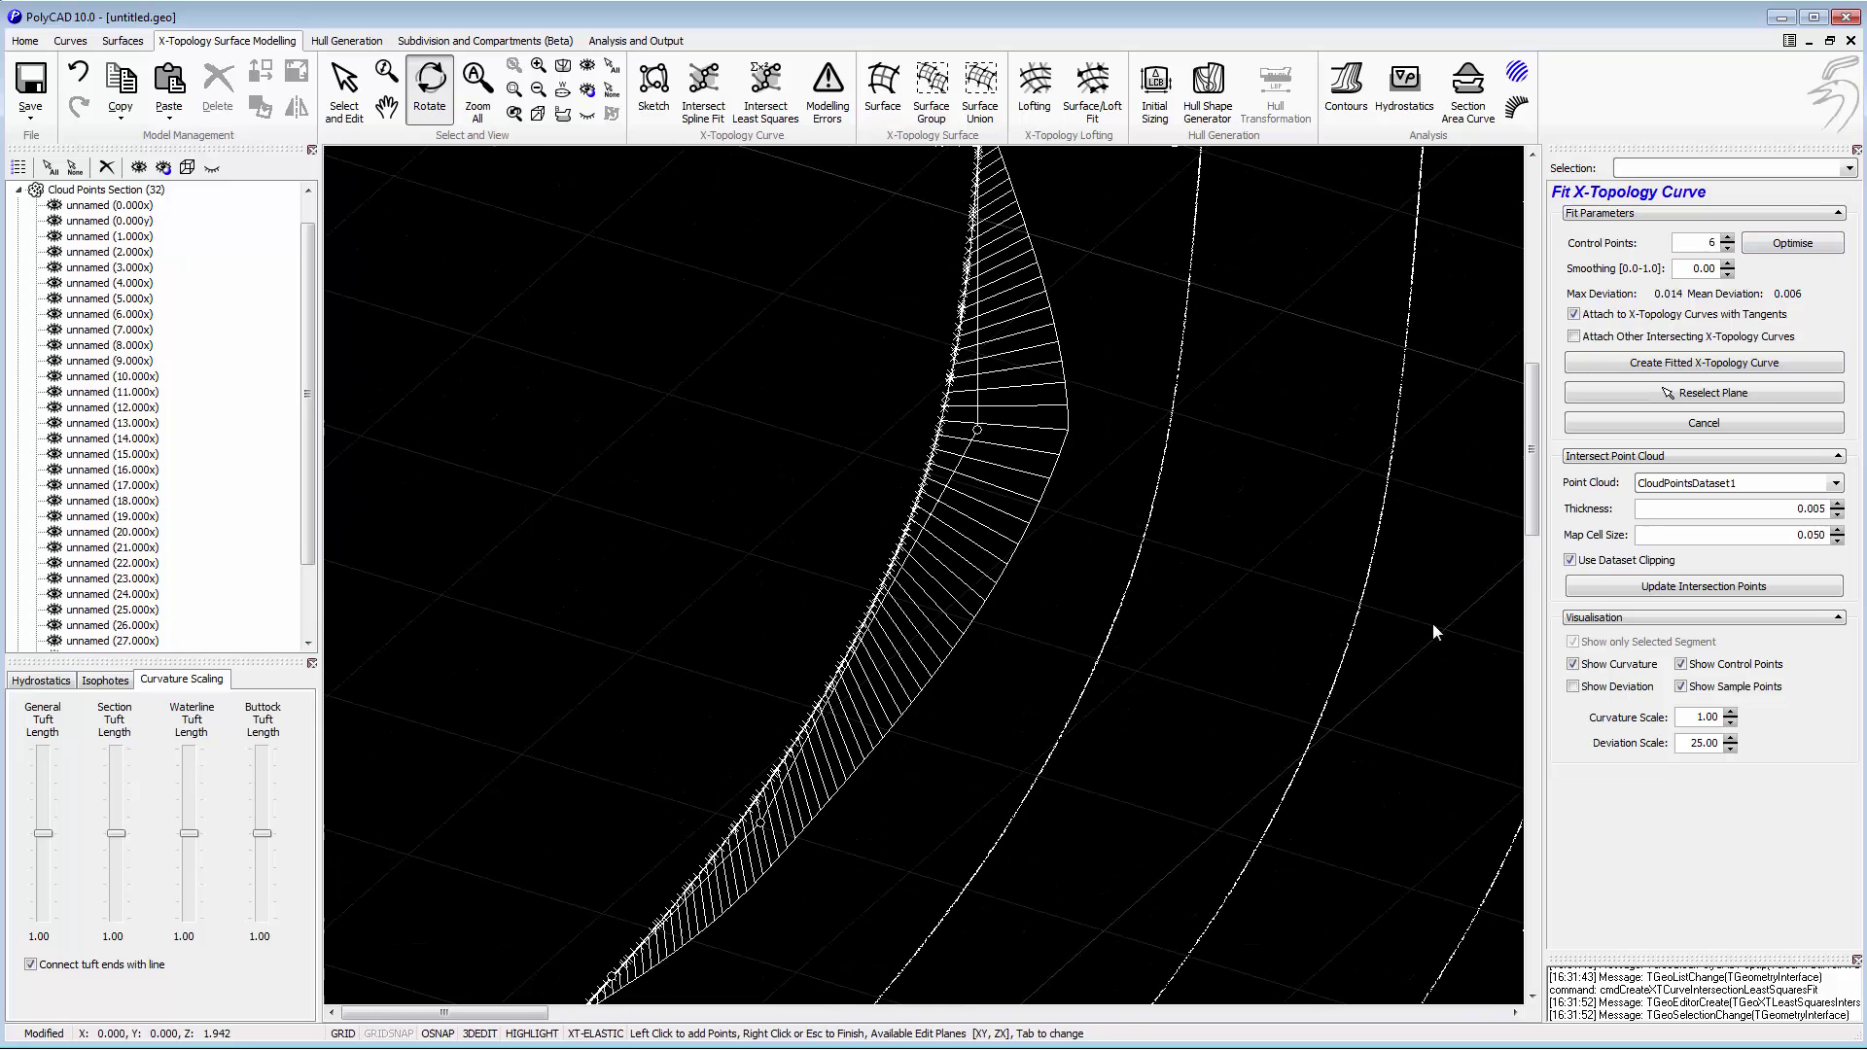
click(1652, 665)
click(1599, 687)
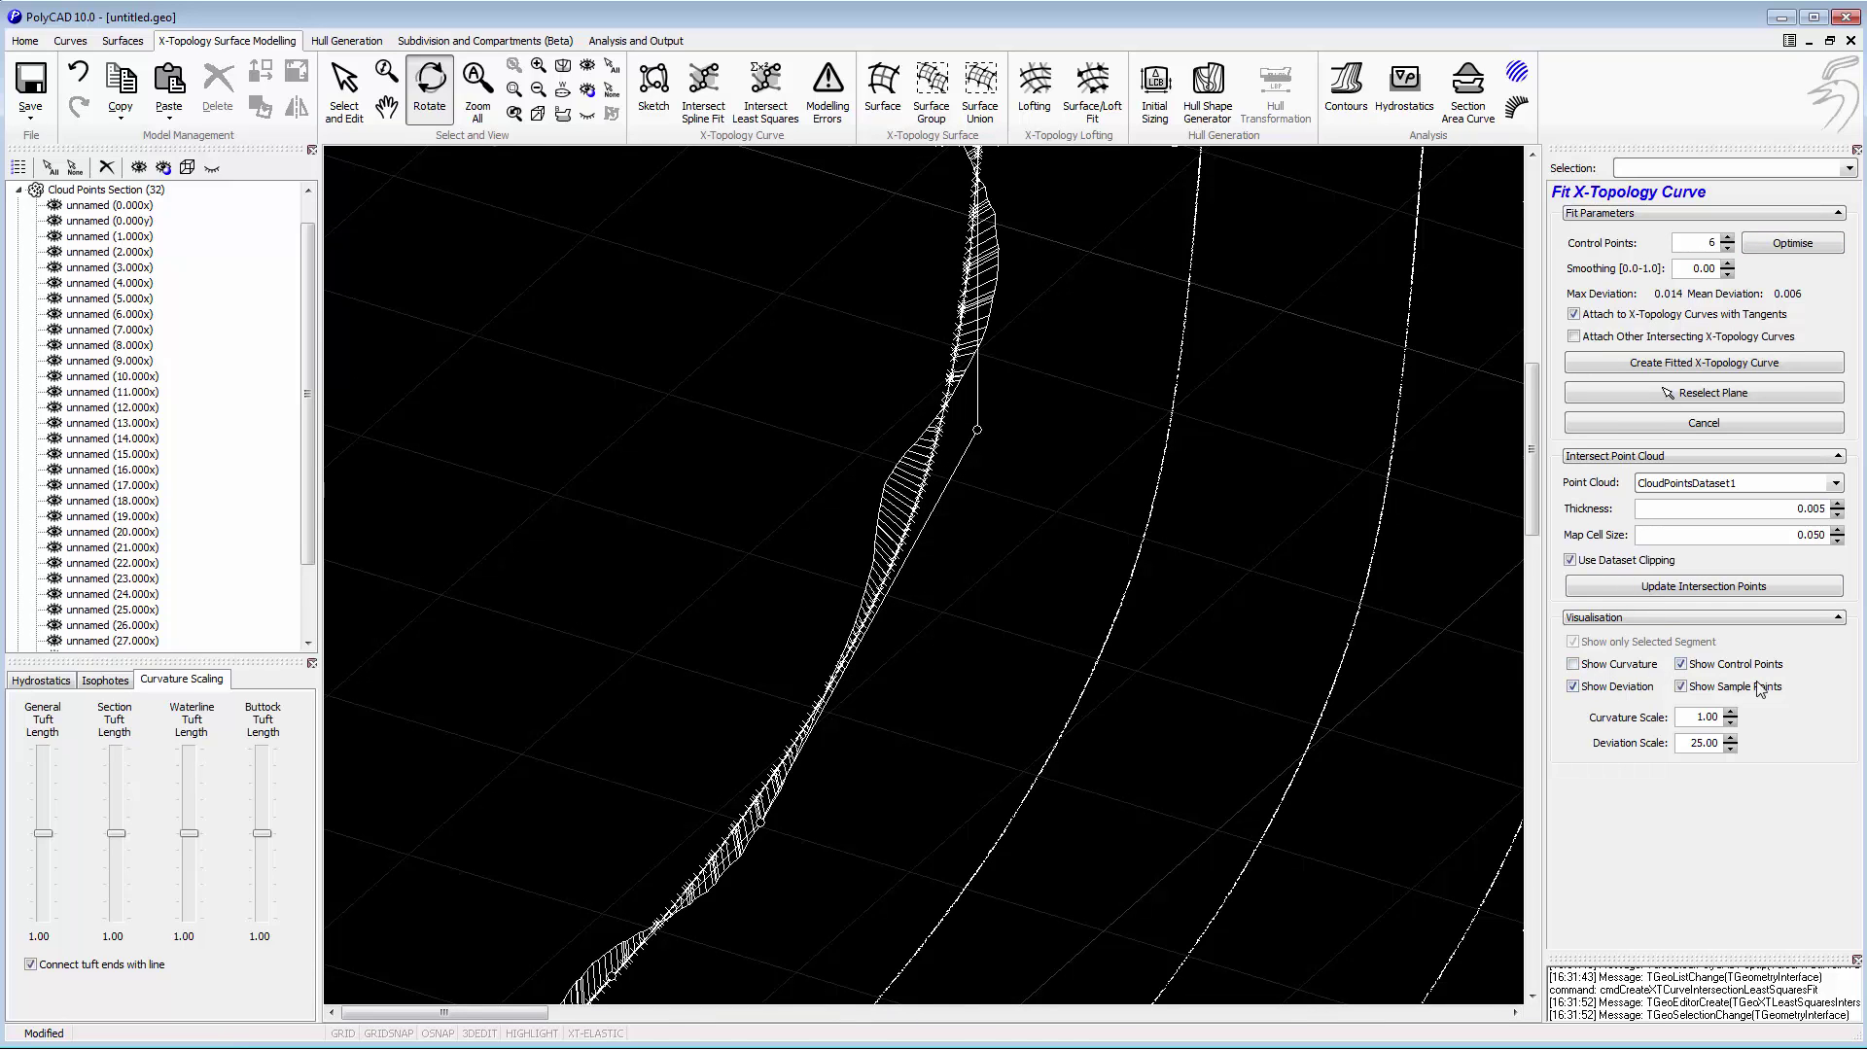
scroll(1027, 715, down, 3)
middle_drag(1081, 698, 1141, 694)
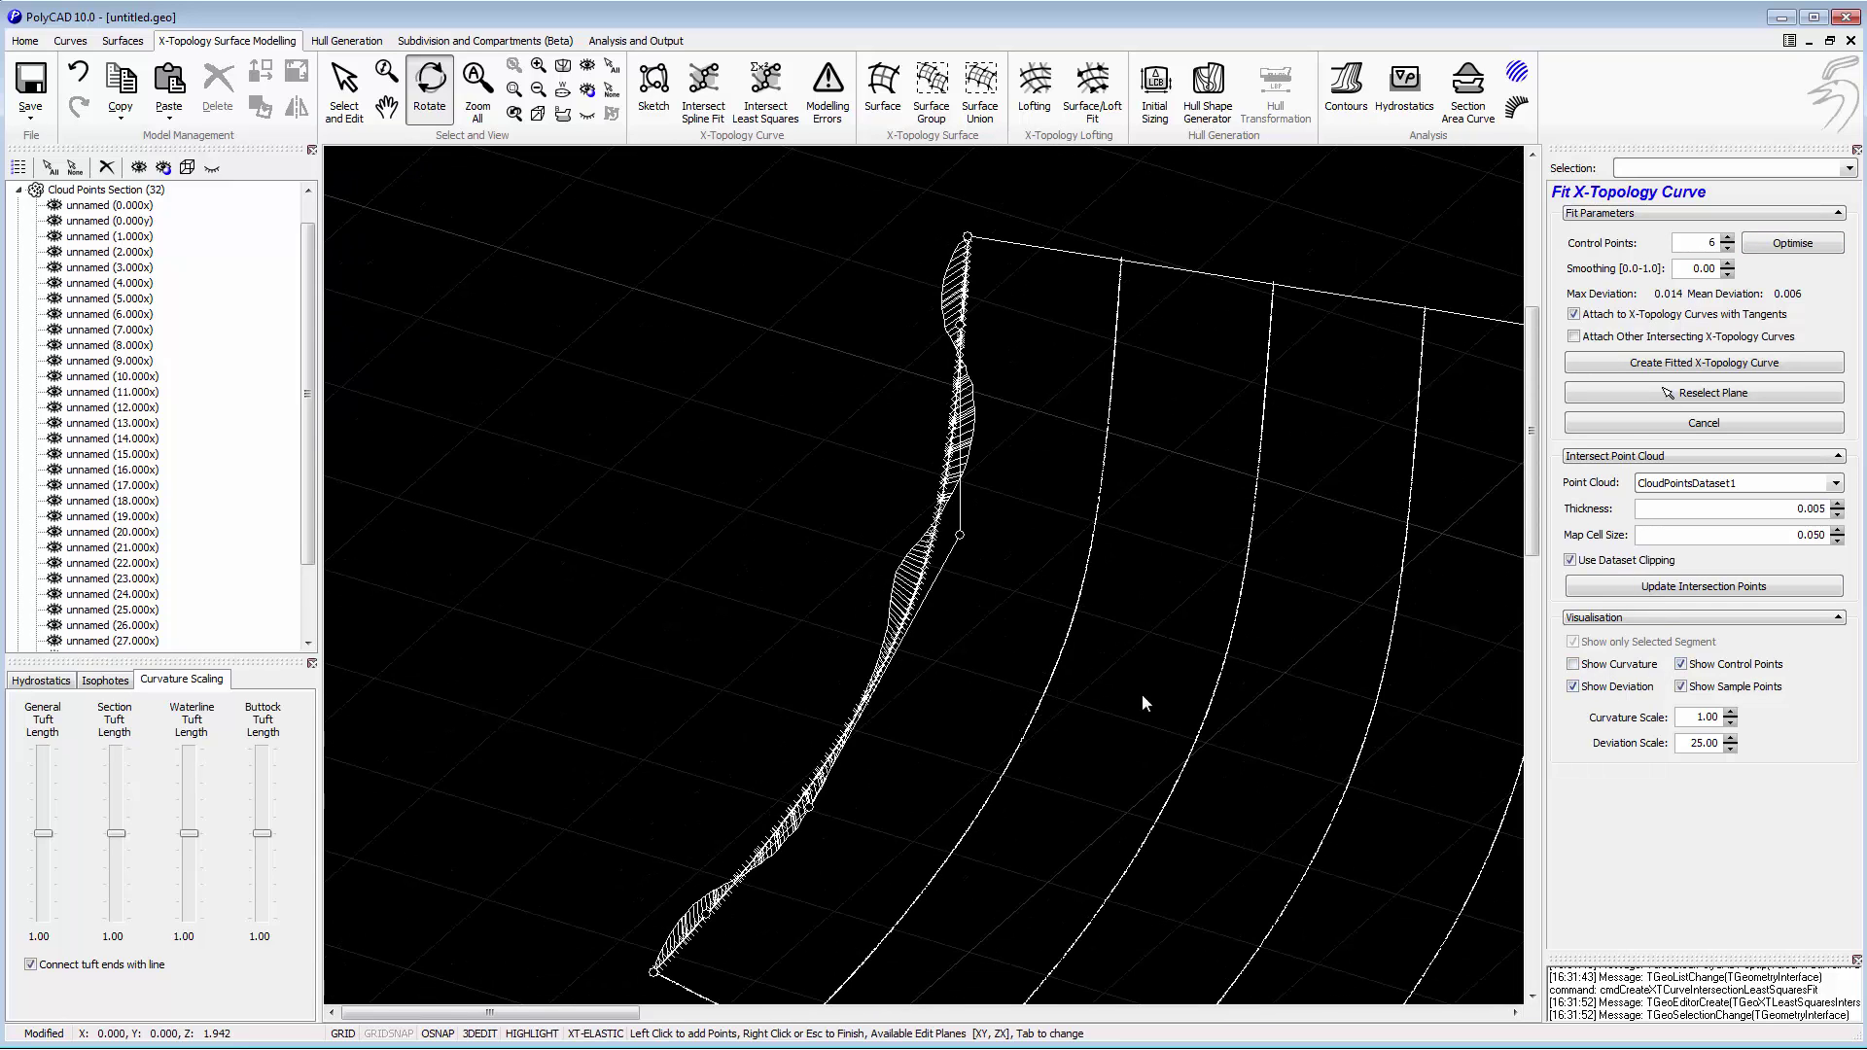
mouse_move(1199, 571)
middle_down()
mouse_move(1220, 613)
mouse_move(1092, 505)
middle_up()
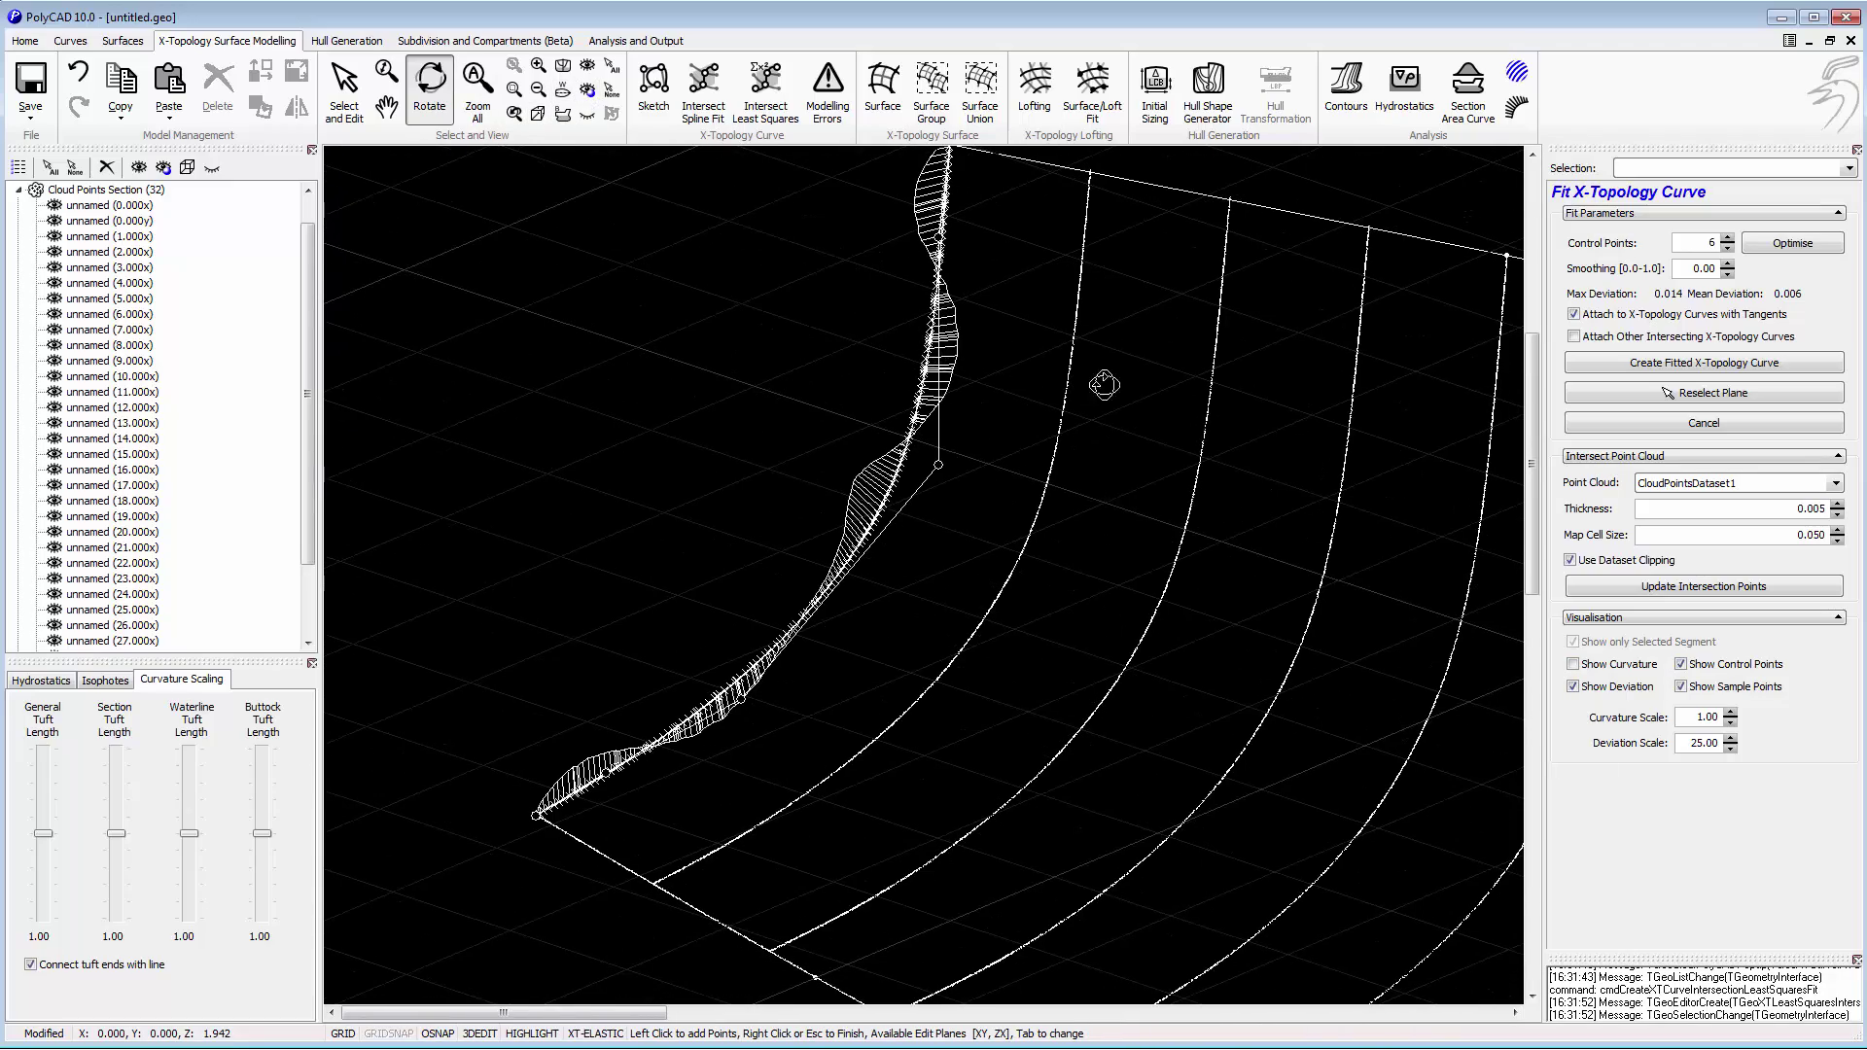
mouse_move(1104, 385)
middle_down()
mouse_move(1063, 367)
mouse_move(1155, 405)
mouse_move(821, 221)
mouse_move(880, 256)
middle_up()
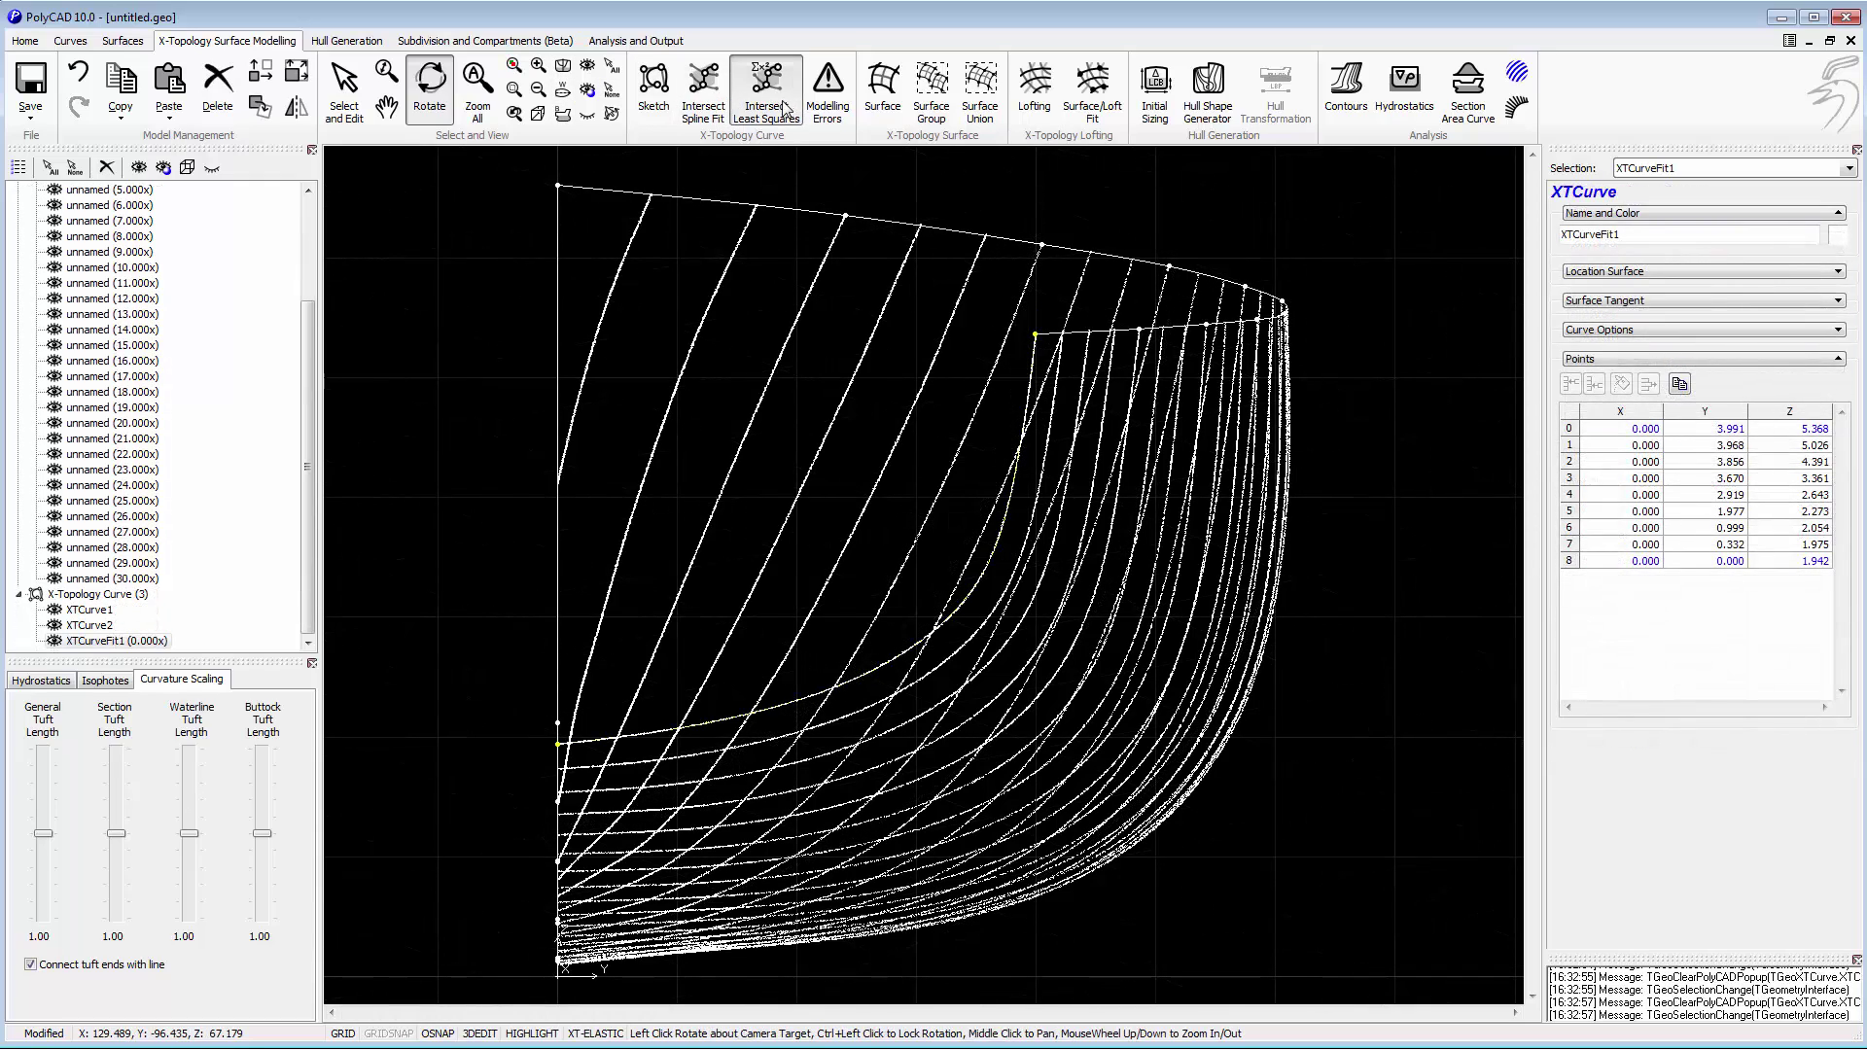
Fit a least-squares X-Topology curve on an along-X plane from the aft section at about Z 4.6 to the centreline at about Z 5.37.
click(784, 105)
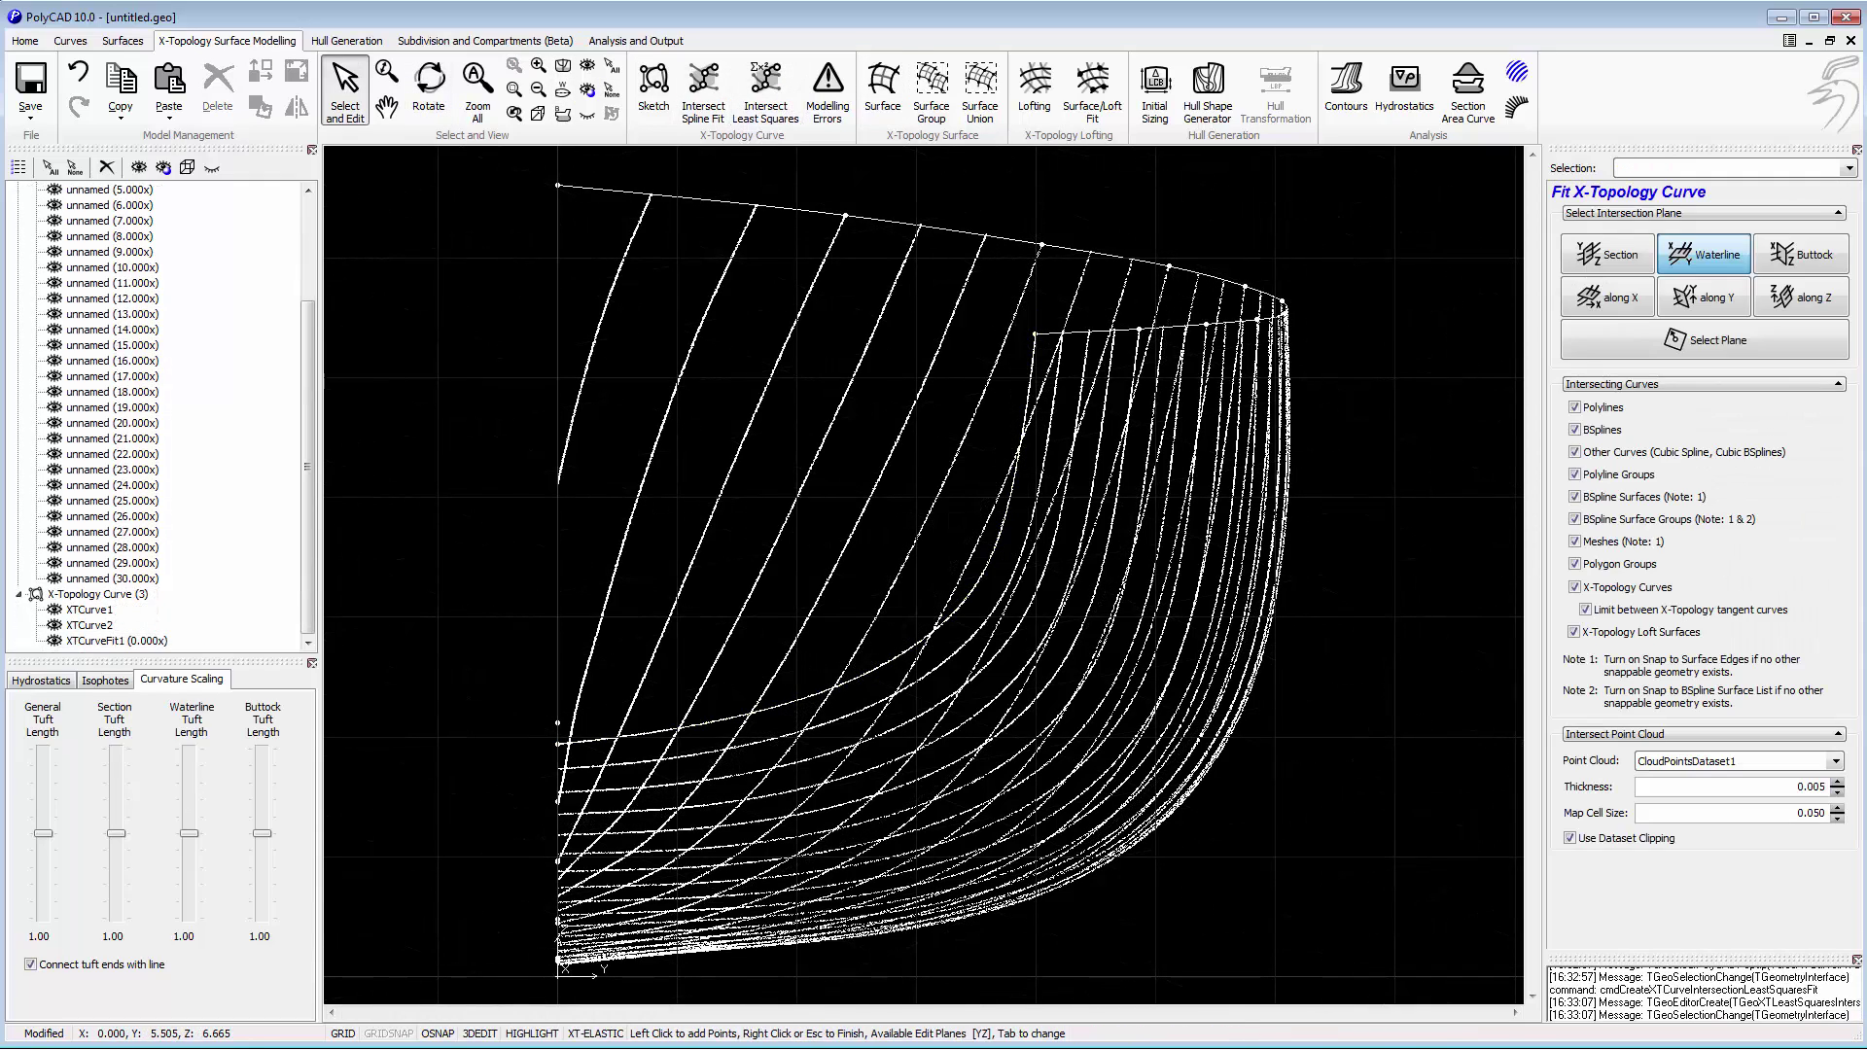
click(1608, 297)
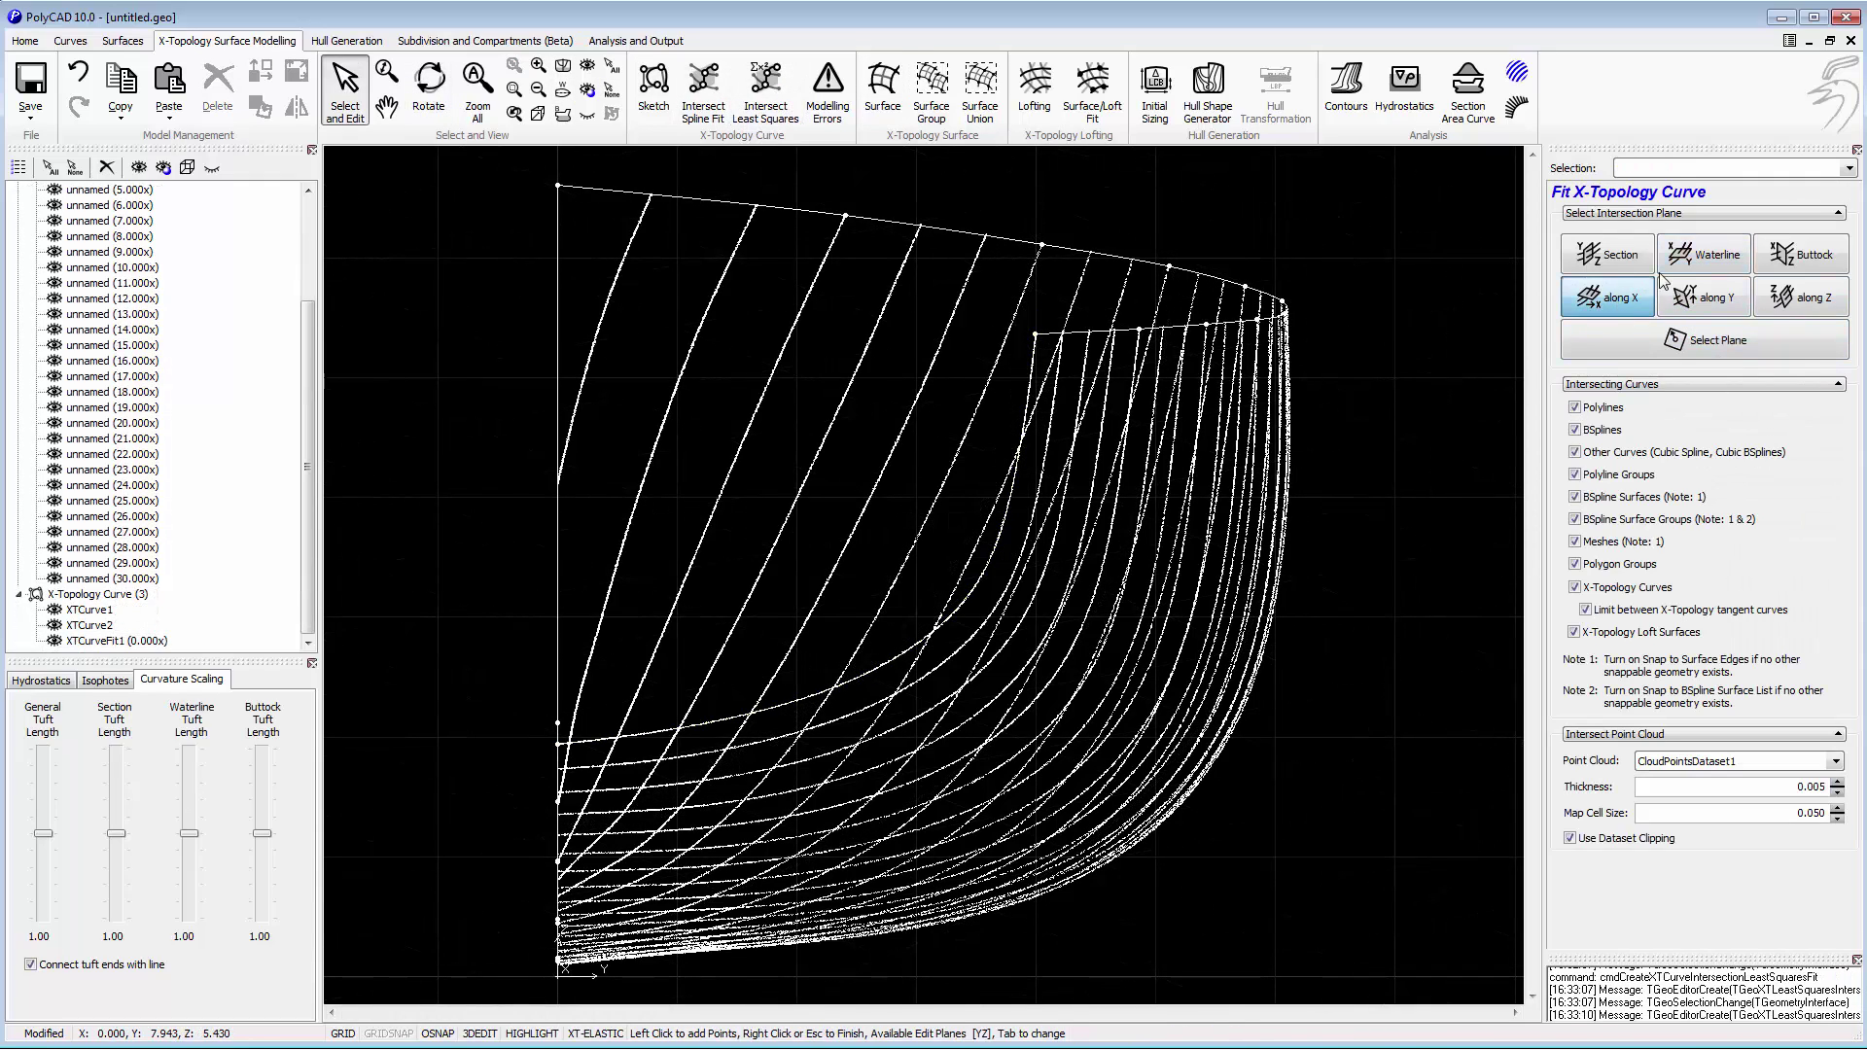
click(1022, 427)
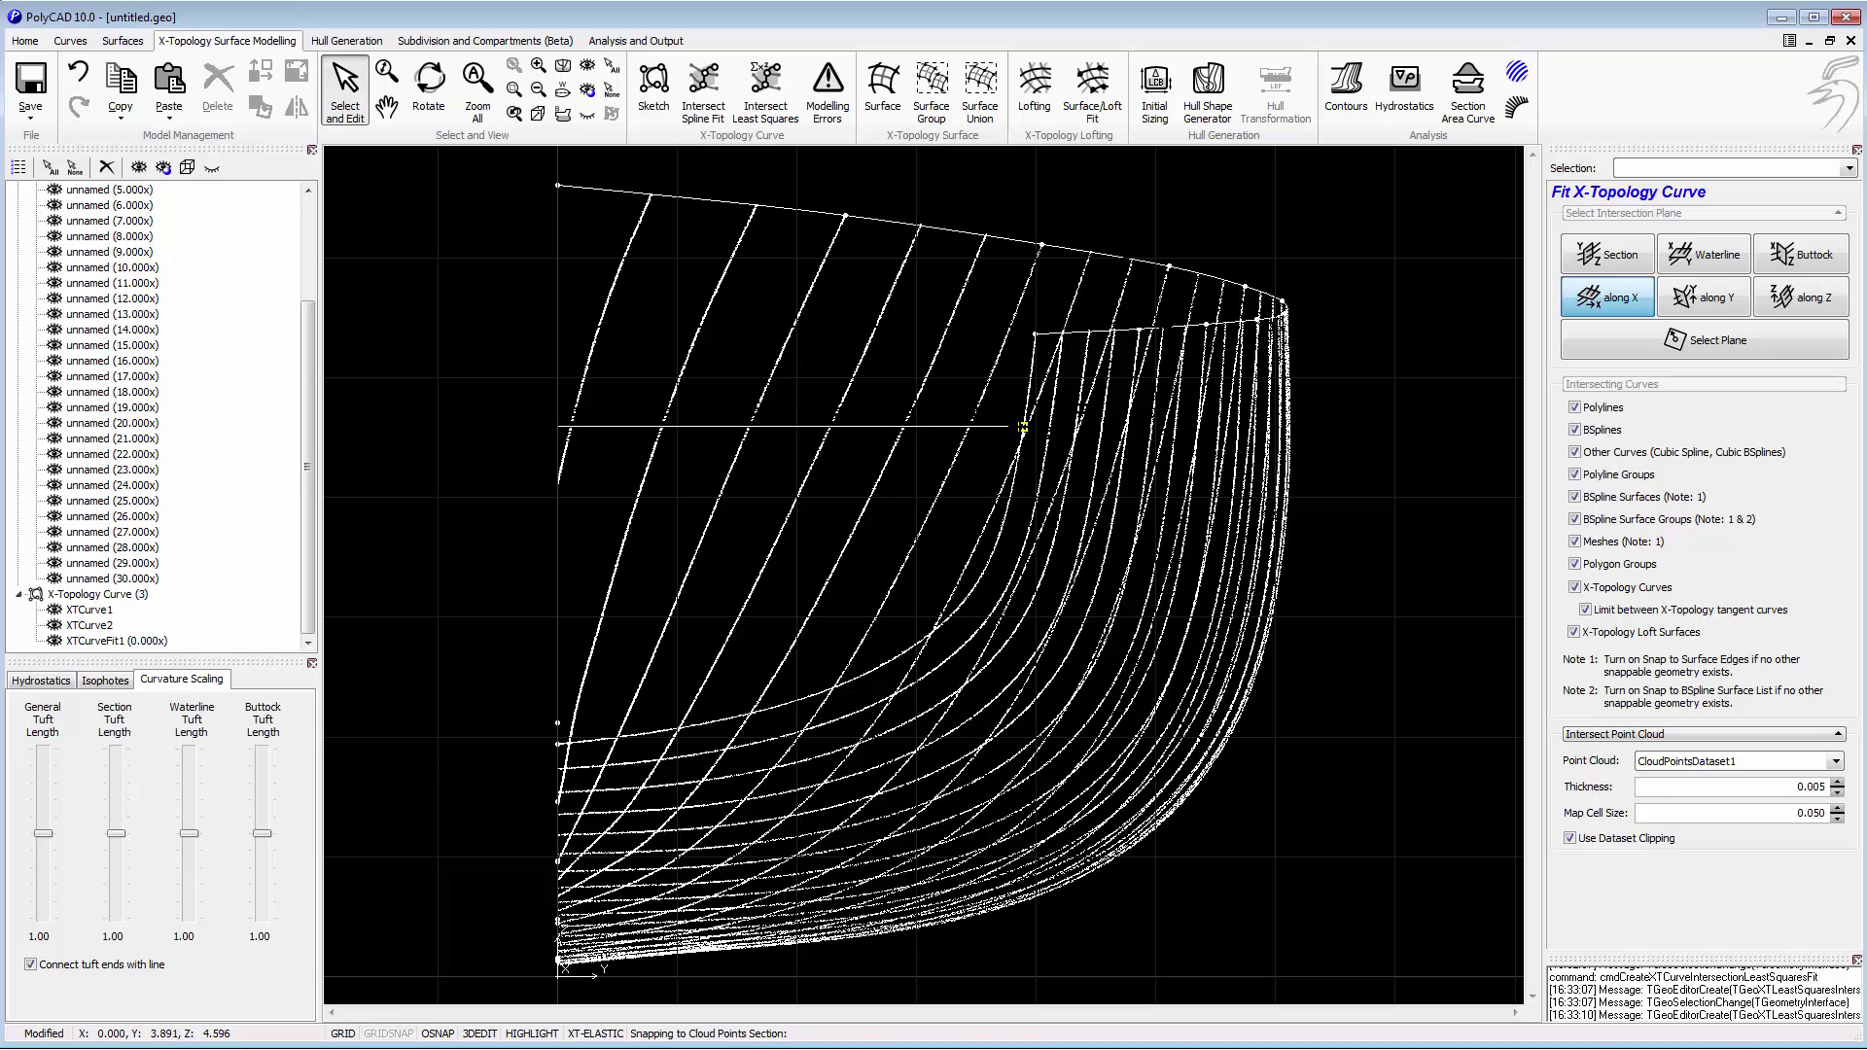
click(558, 333)
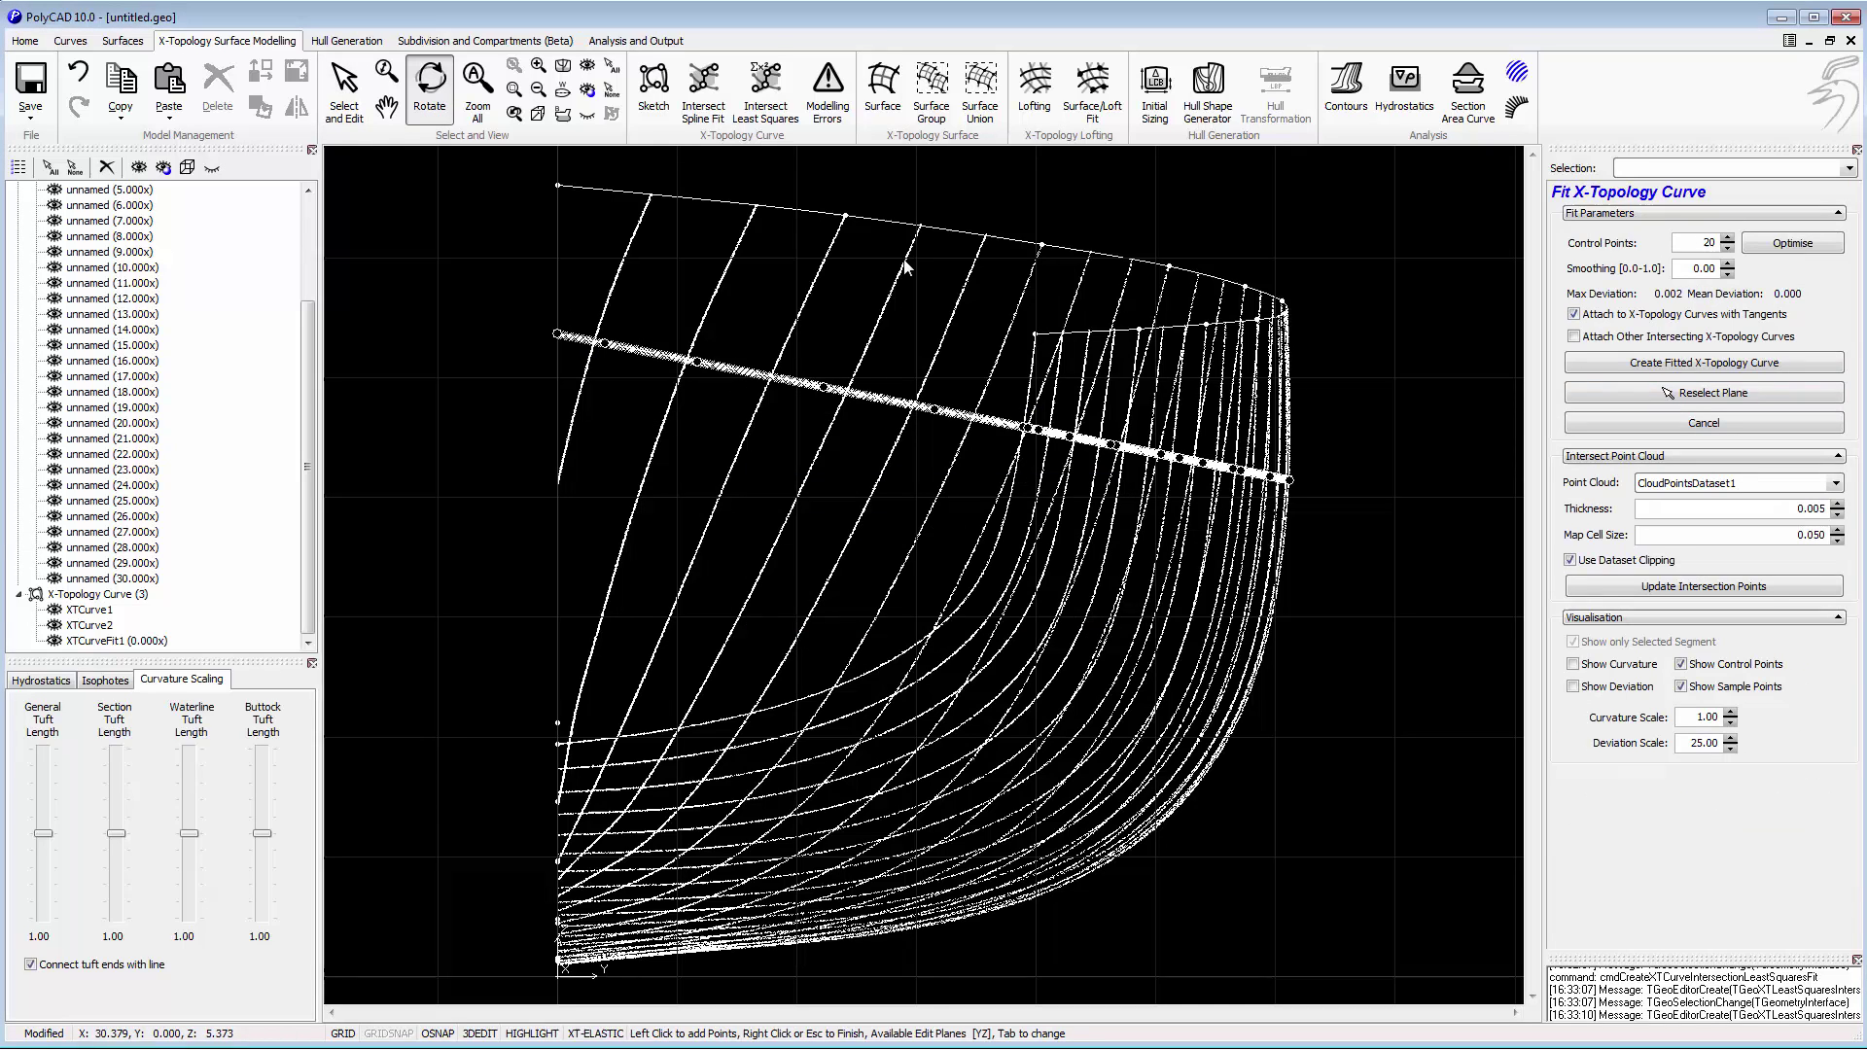
Set the fitted diagonal curve to 10 control points.
drag(693, 256, 1404, 312)
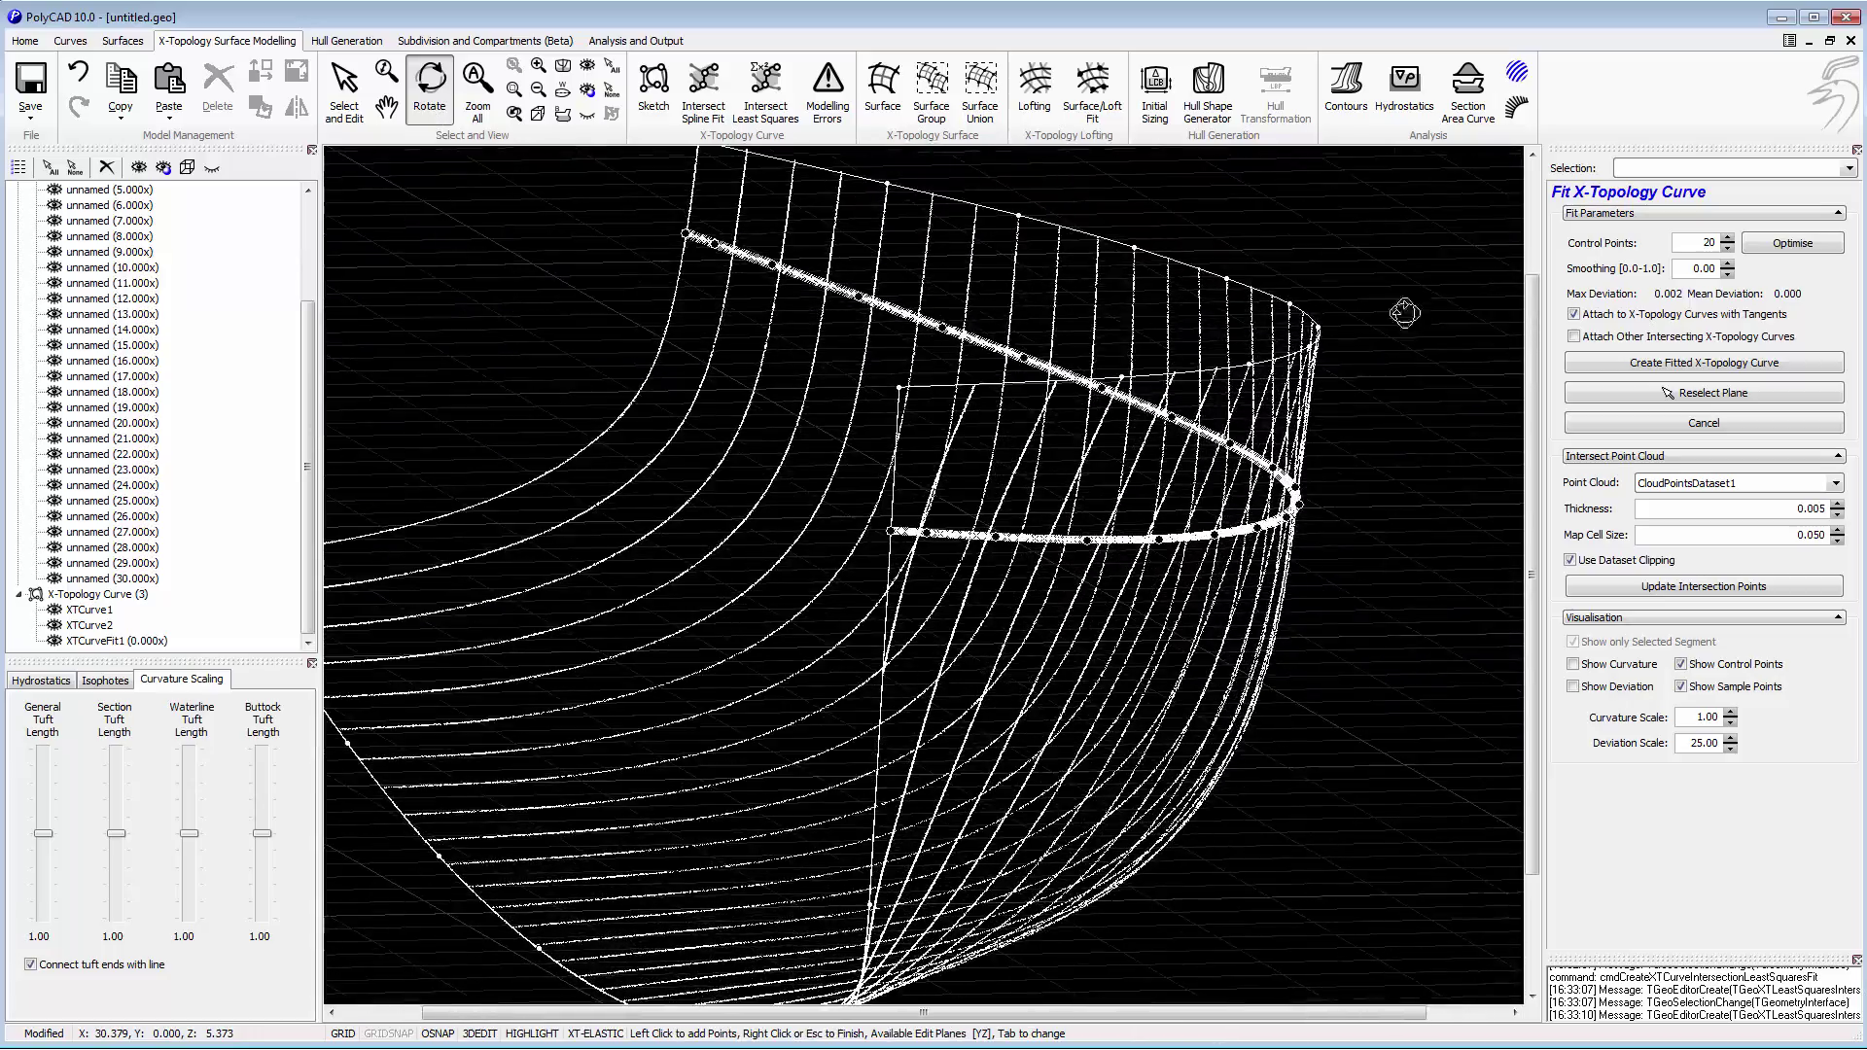
click(1697, 243)
text(10)
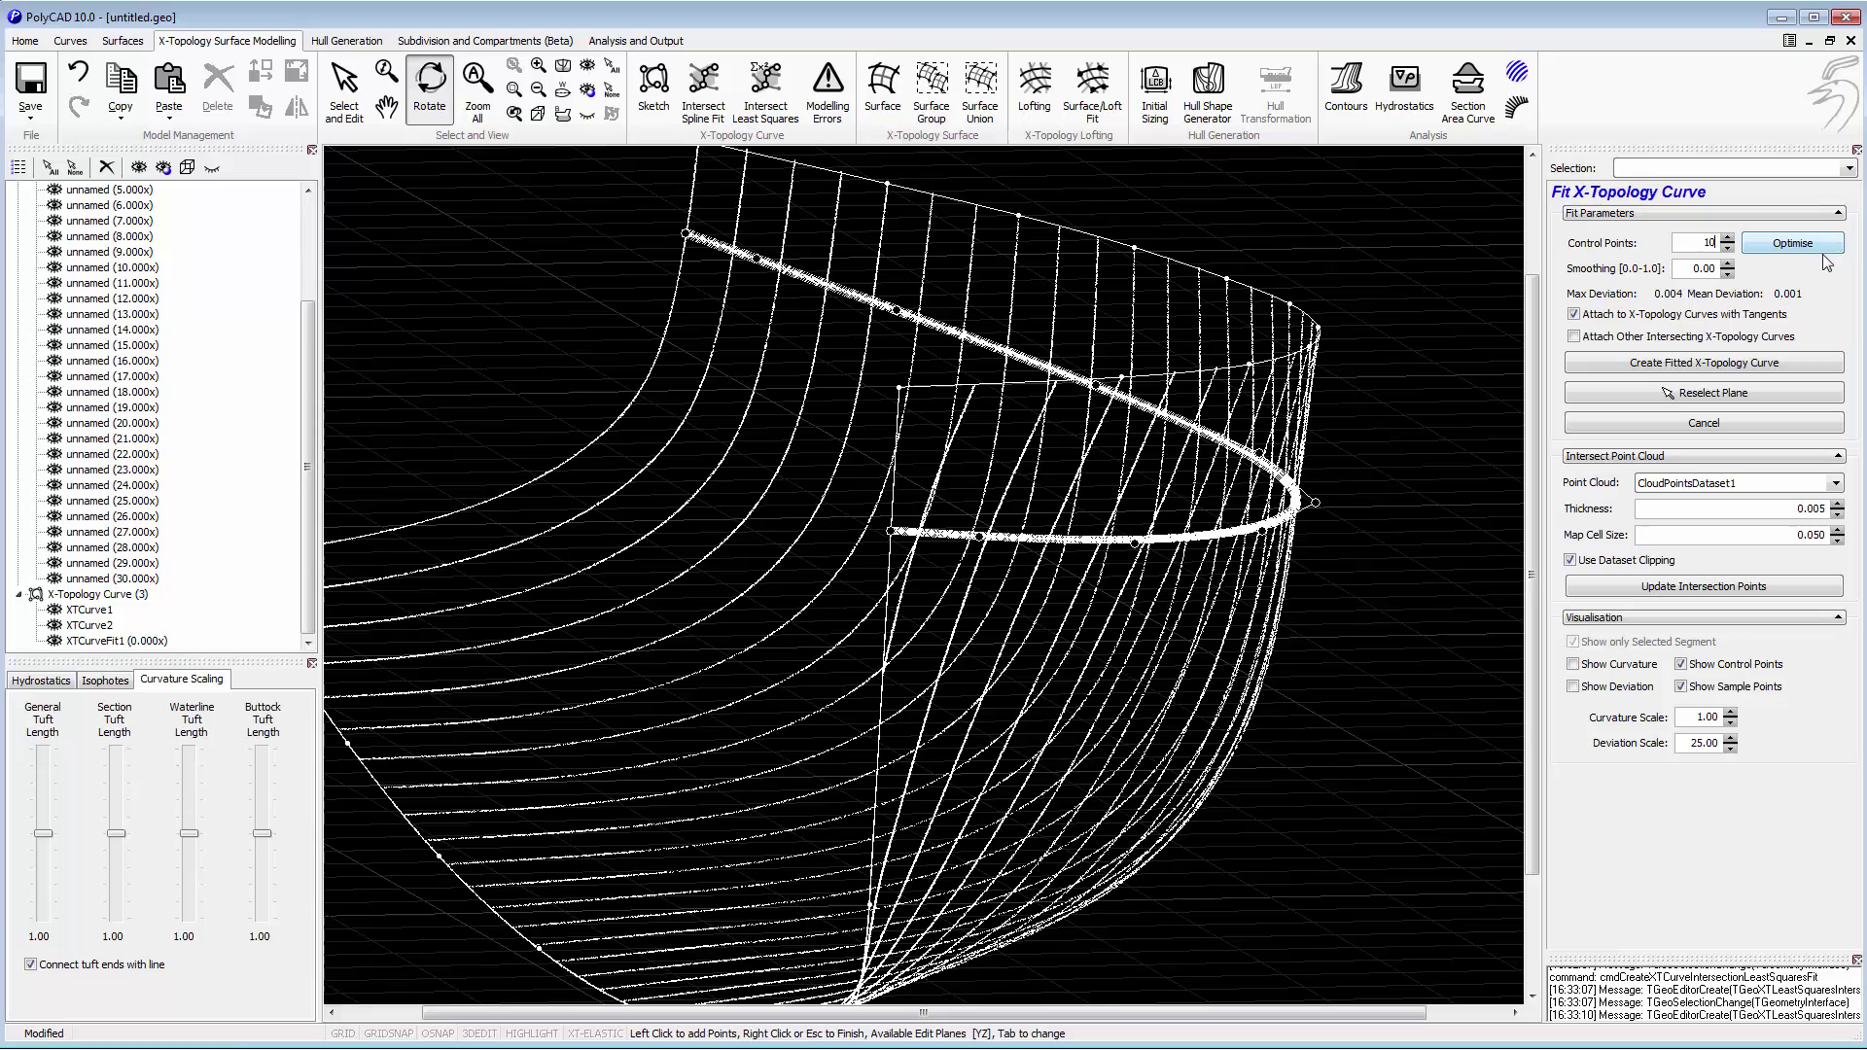
Show the curvature of the fitted diagonal curve at a curvature scale of 10.60.
drag(1446, 419, 1660, 707)
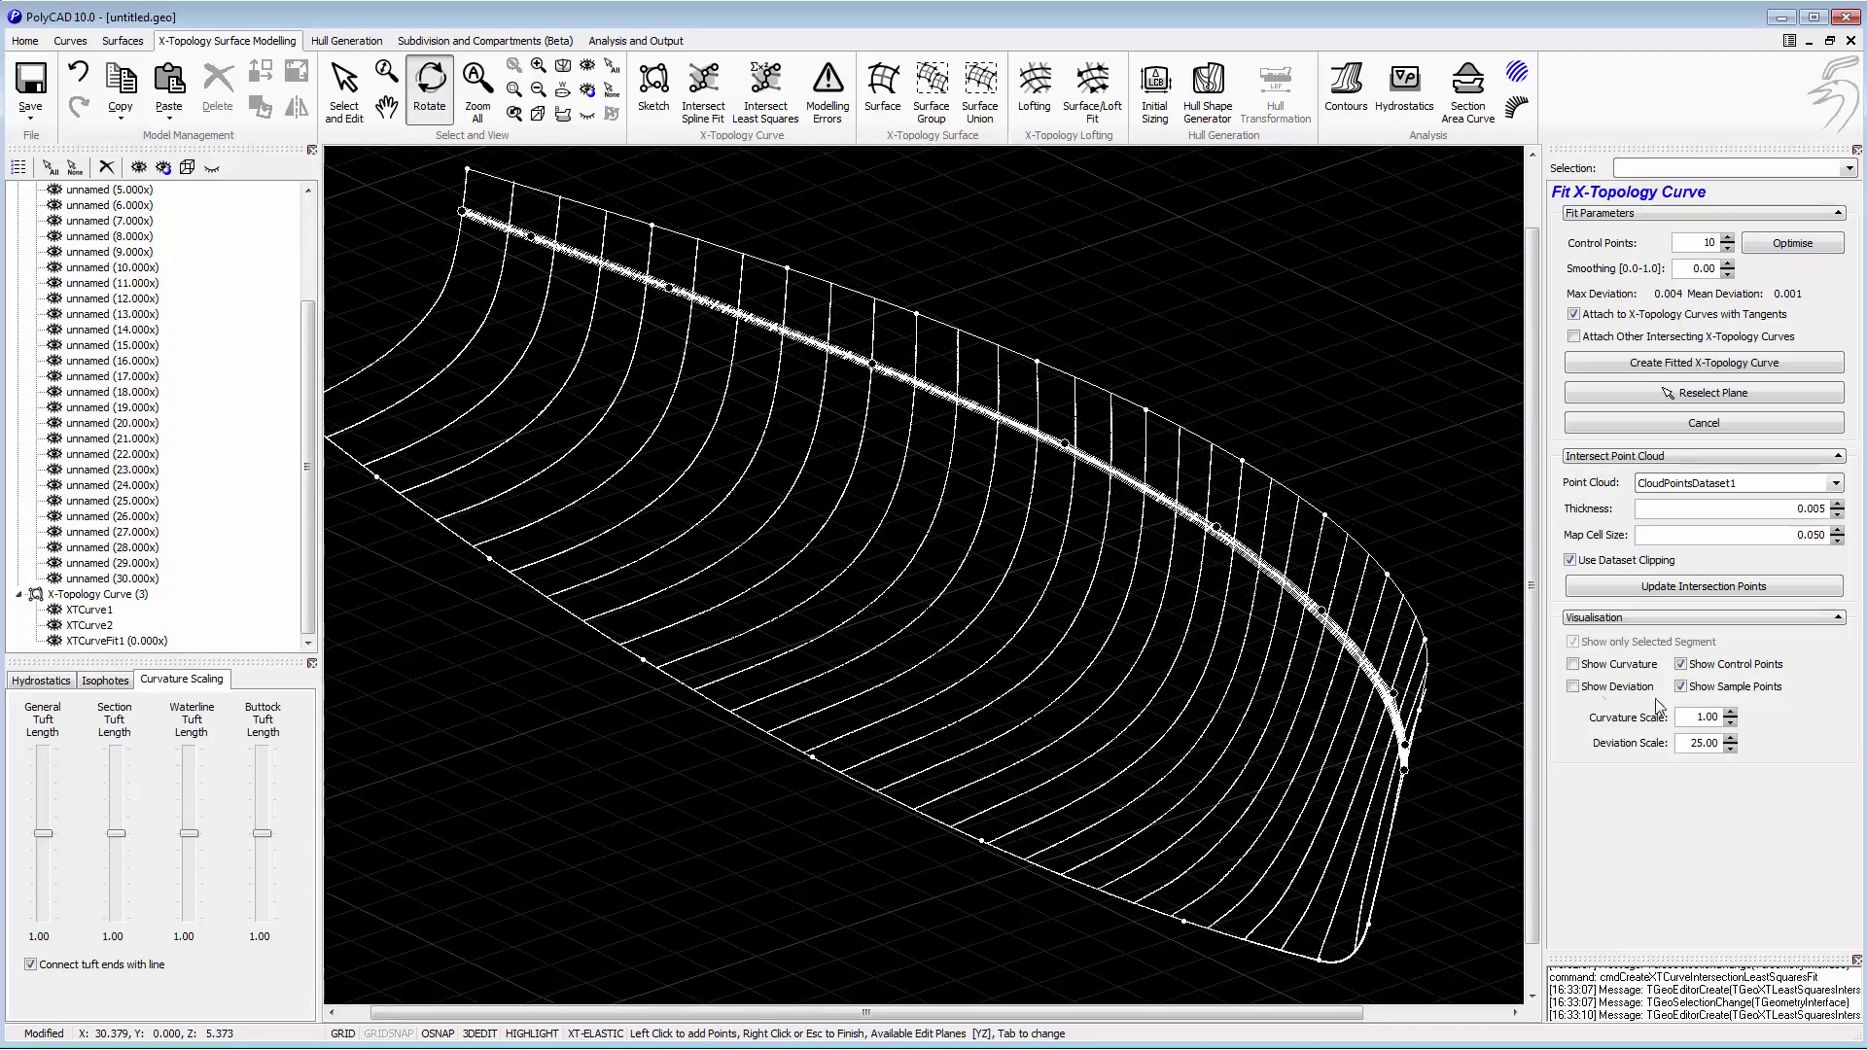
click(1620, 671)
drag(1517, 656, 1360, 689)
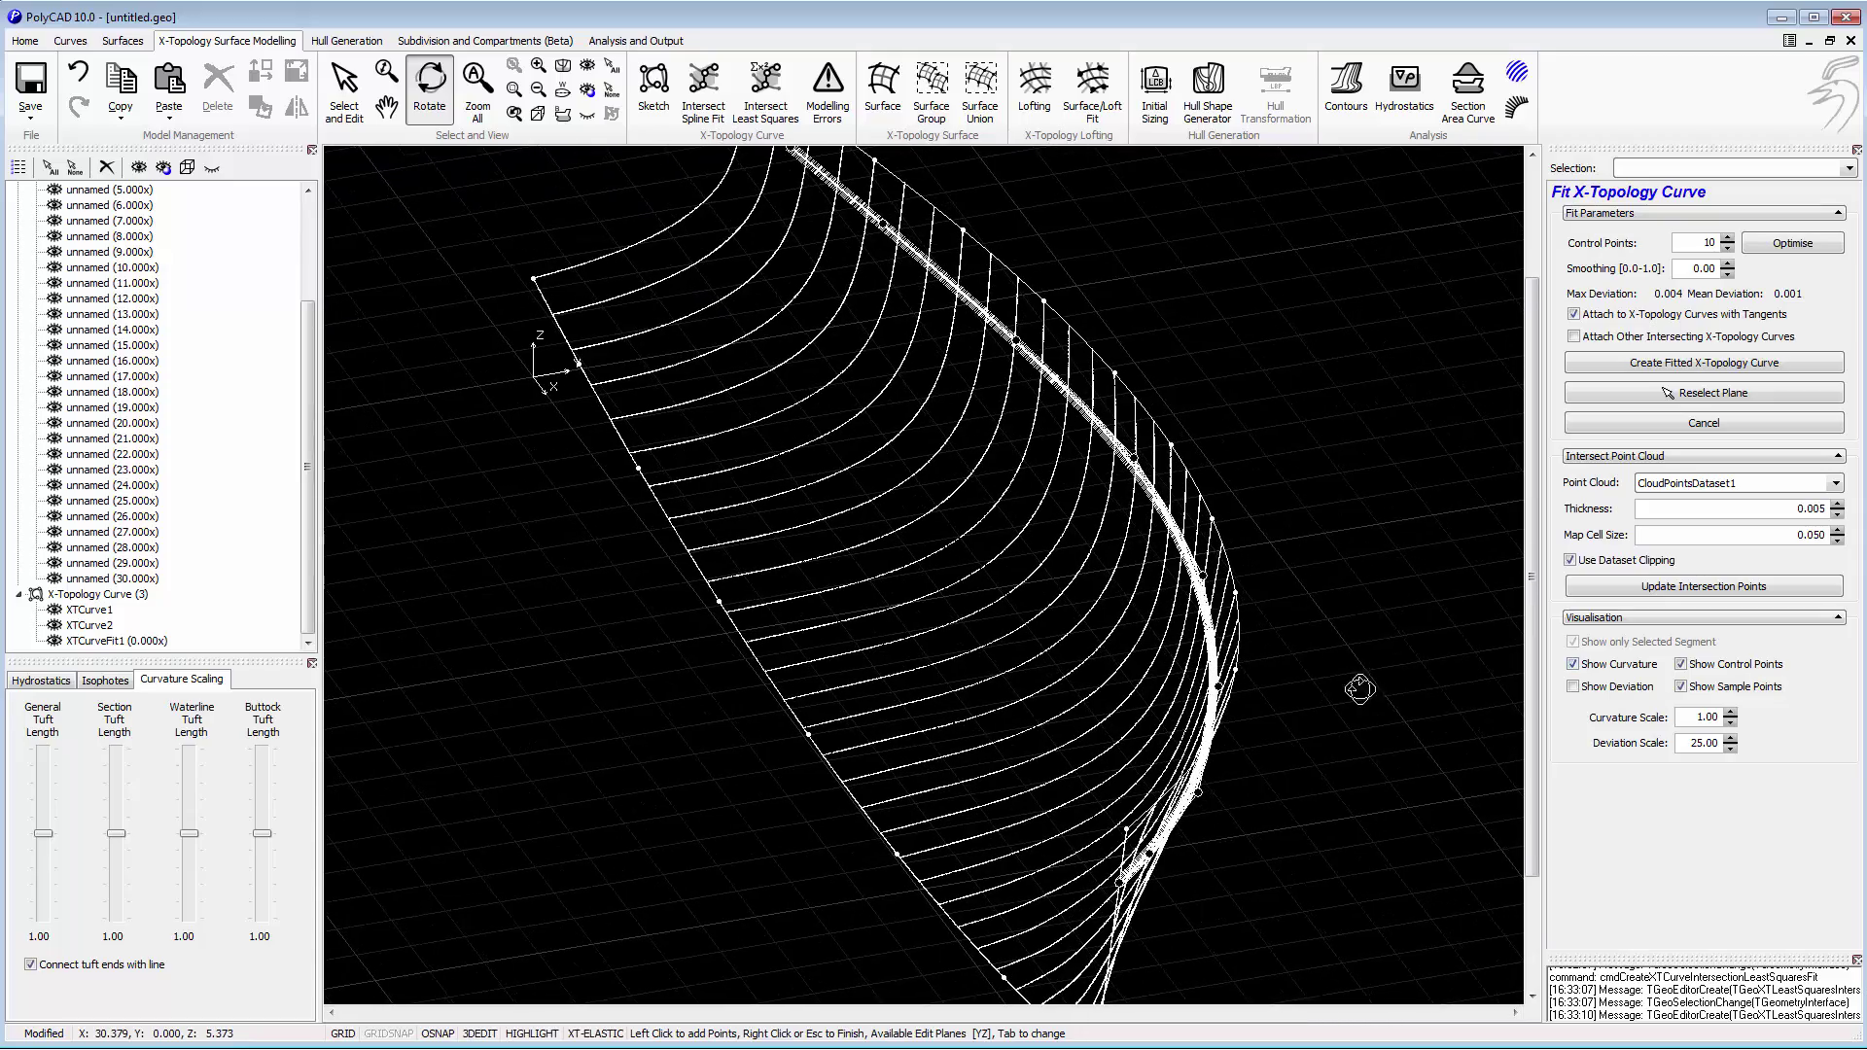
drag(1729, 717, 1723, 619)
mouse_move(1323, 617)
mouse_down()
mouse_move(1229, 579)
mouse_move(1233, 559)
mouse_move(1286, 570)
mouse_move(1347, 625)
mouse_up()
scroll(1293, 576, up, 2)
scroll(1347, 625, up, 1)
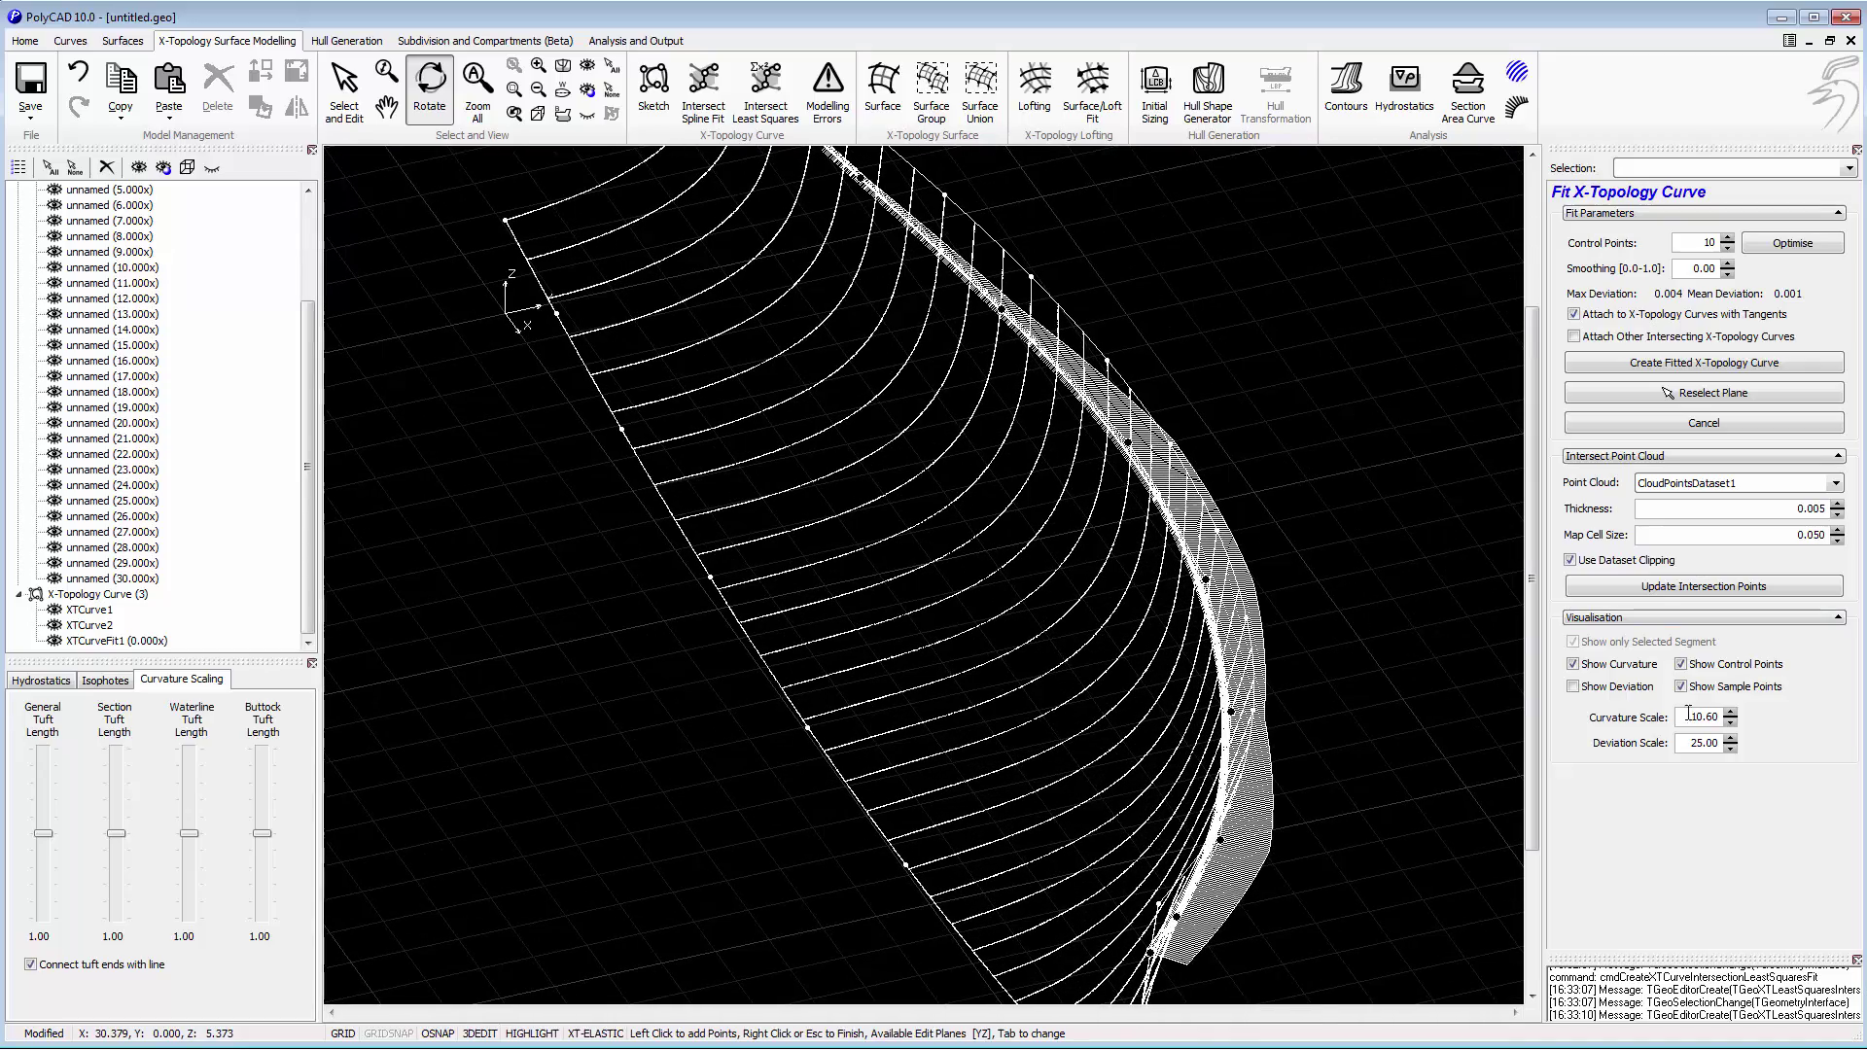
Show the diagonal curve's deviation instead of its curvature at a deviation scale of 100 and examine the sample points up close.
click(1628, 670)
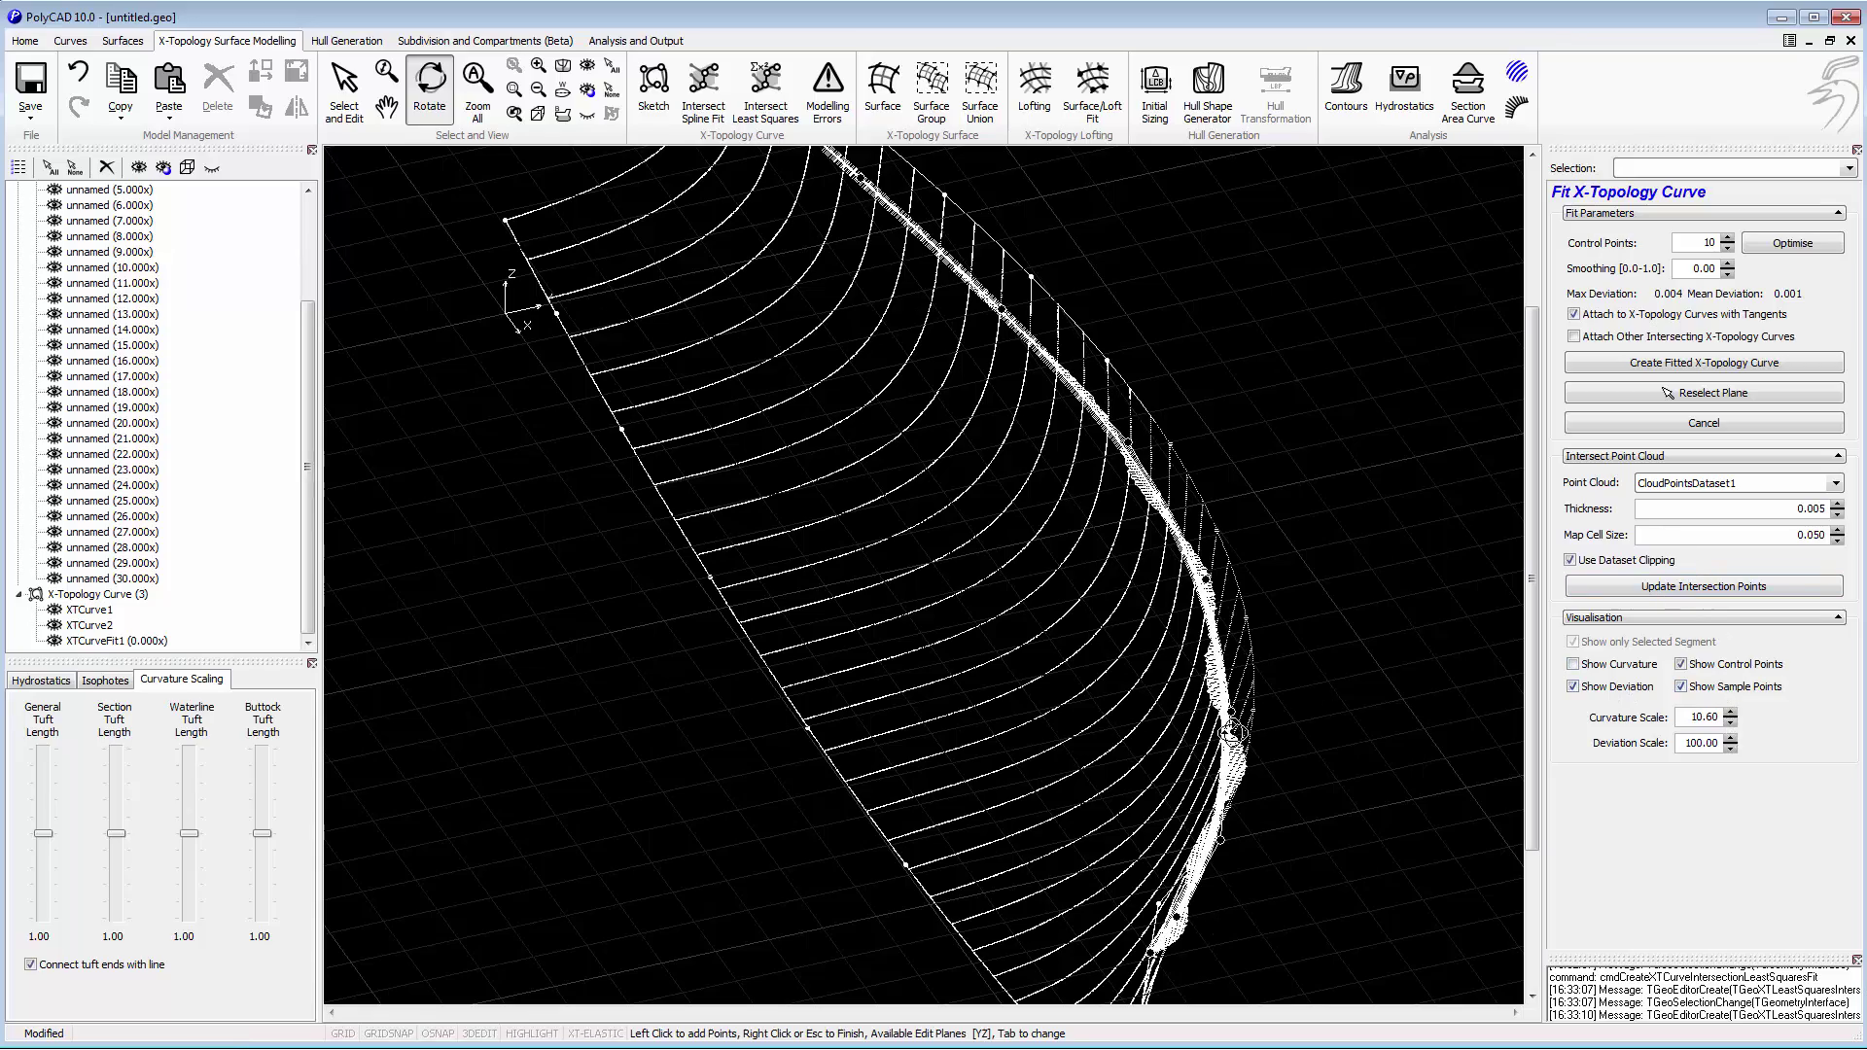
scroll(1248, 667, up, 5)
scroll(1116, 745, up, 5)
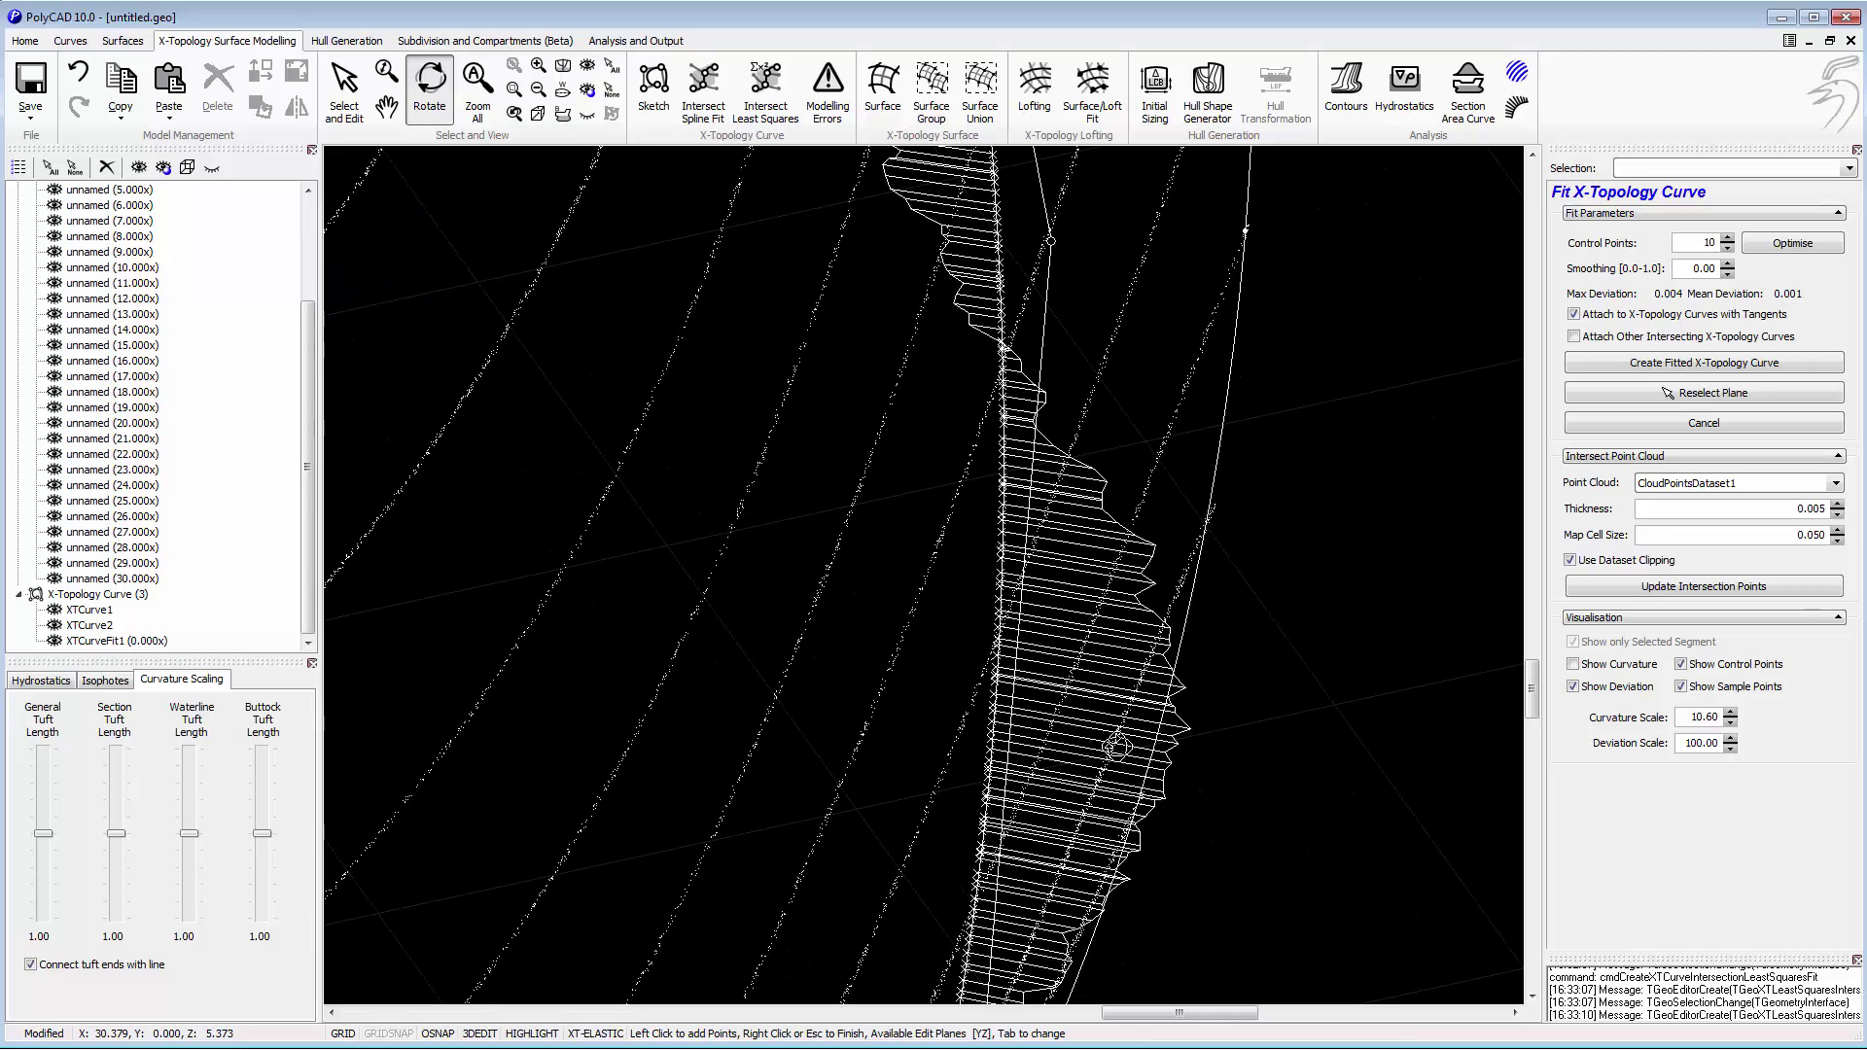
scroll(1012, 735, up, 5)
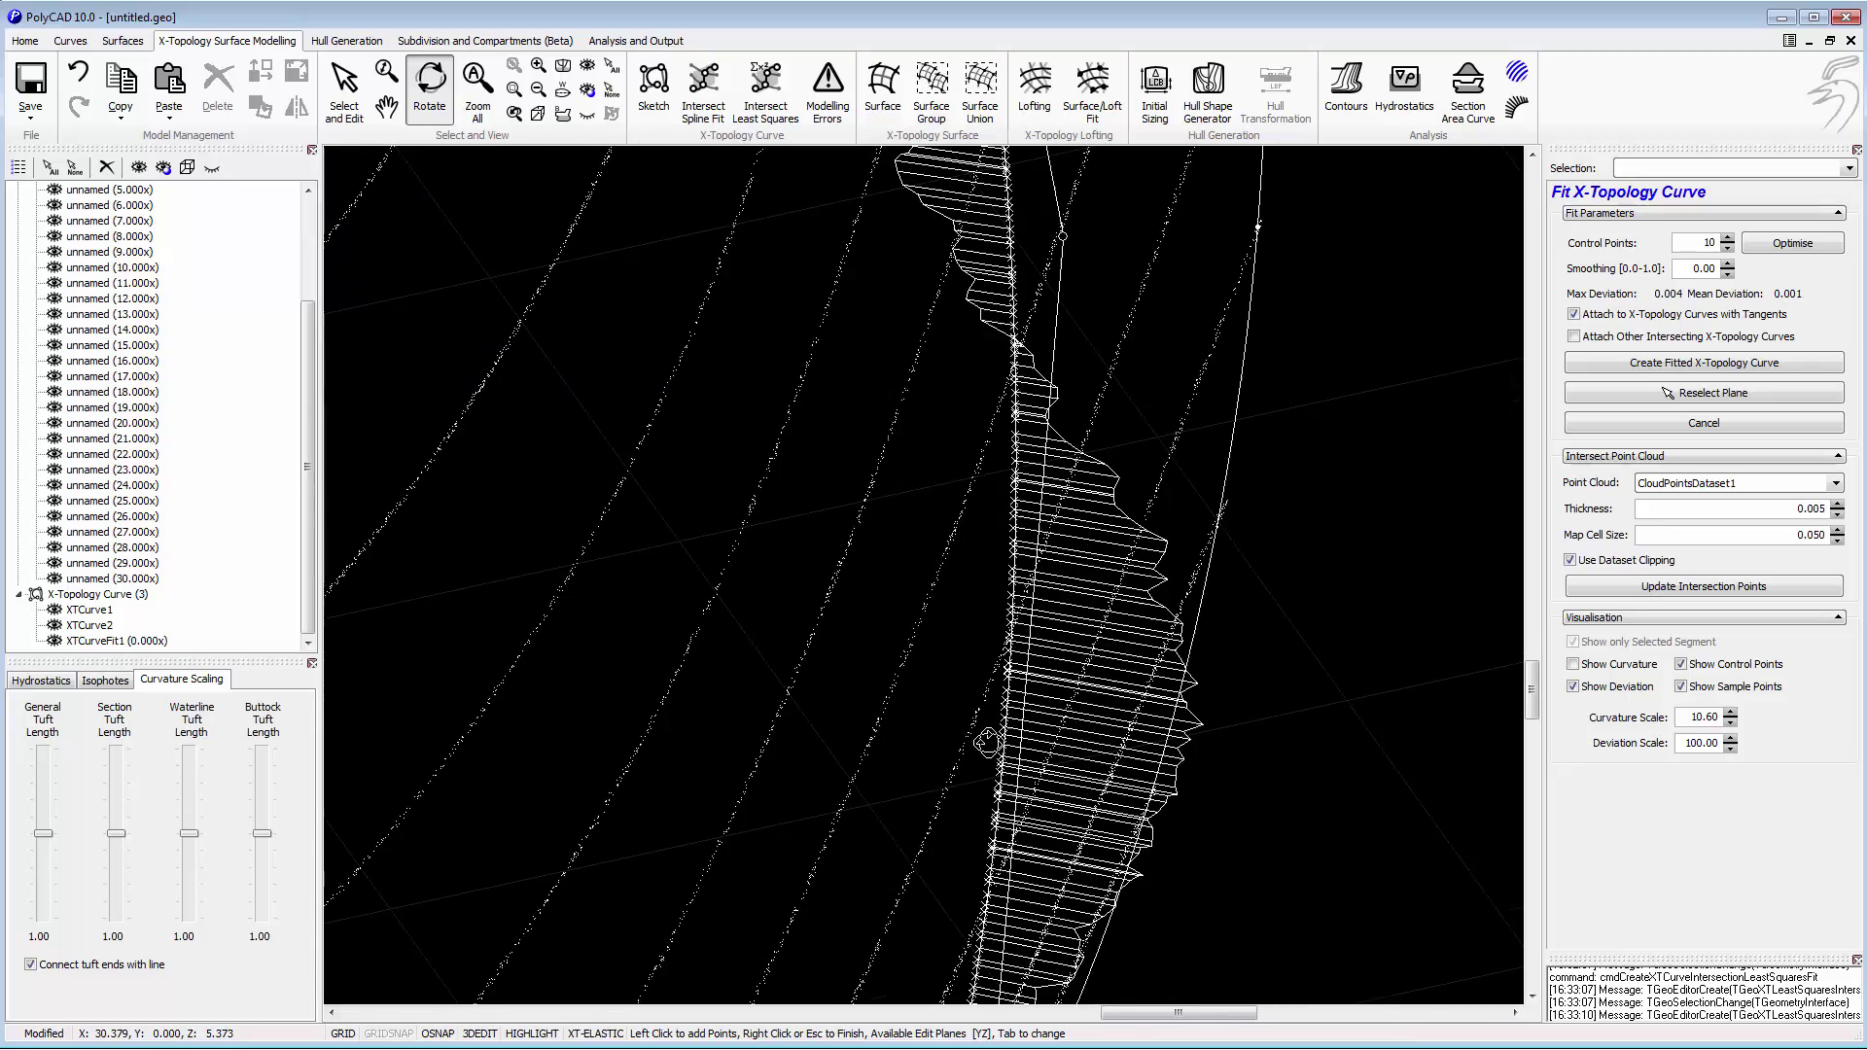
drag(1060, 802, 1456, 892)
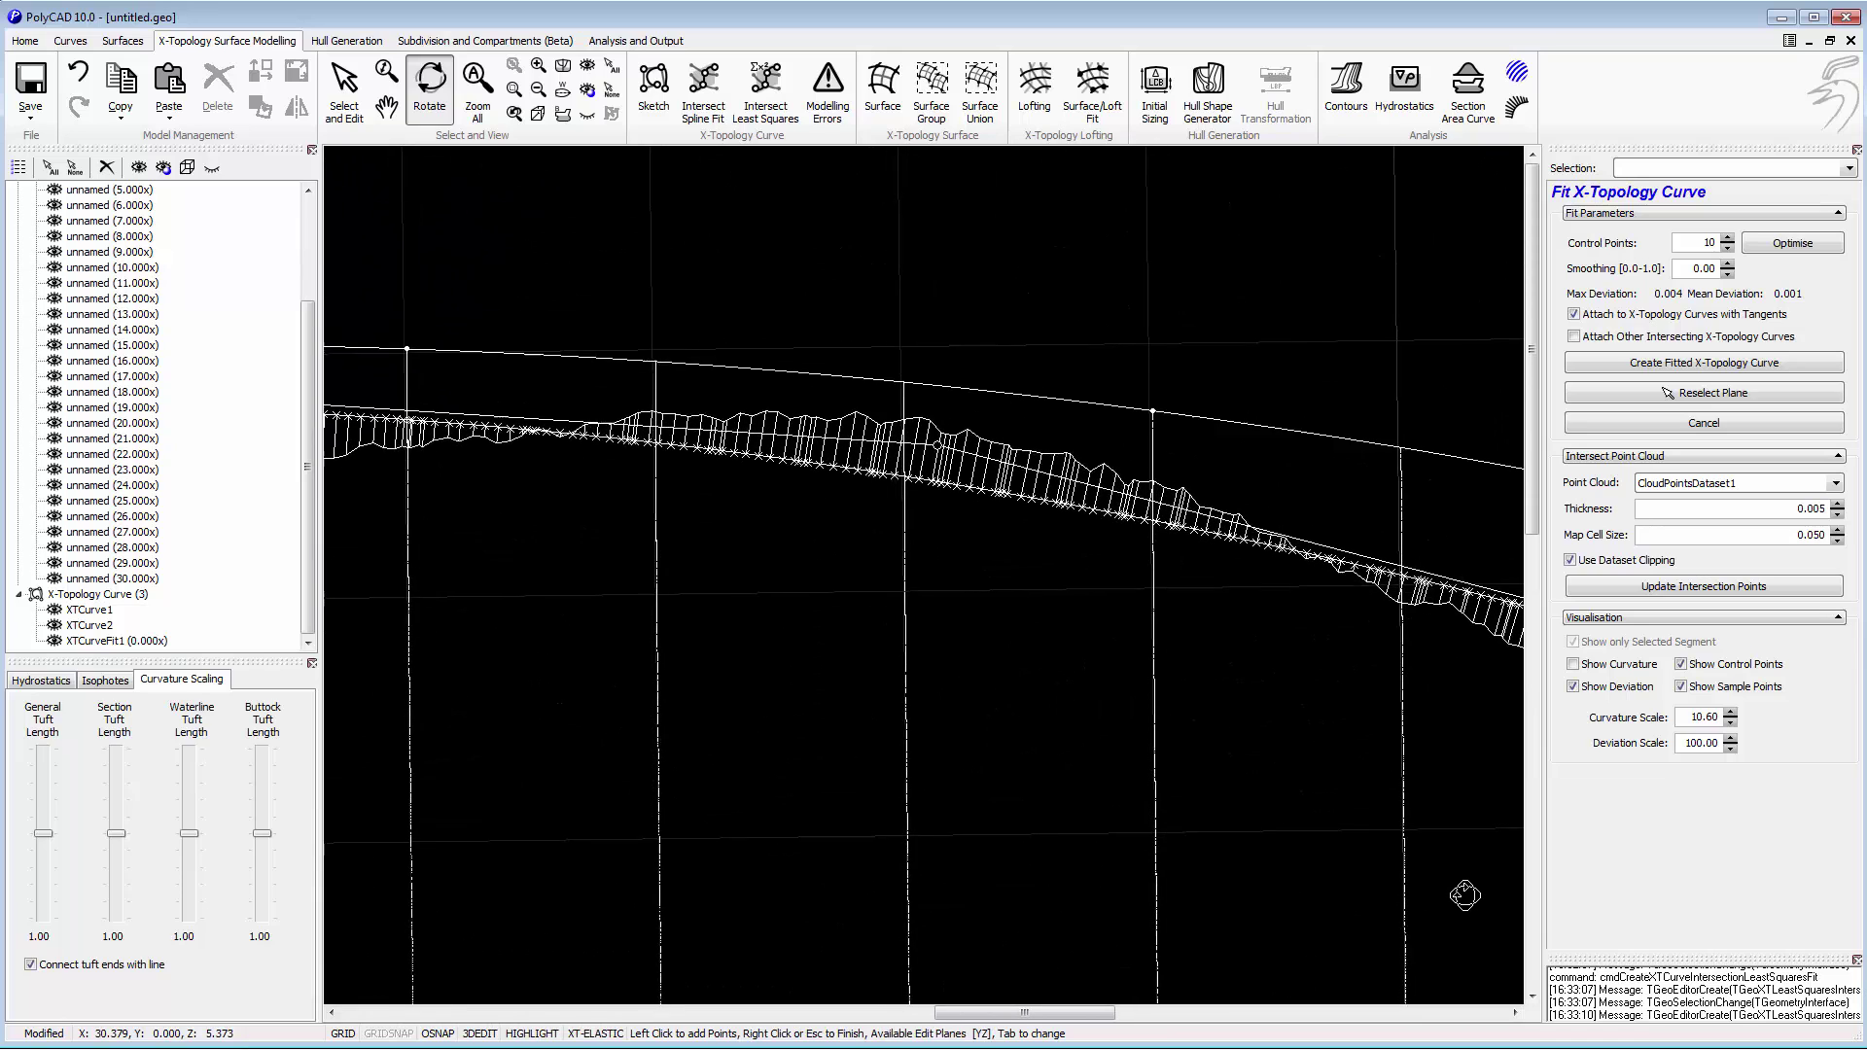
scroll(1062, 505, up, 5)
scroll(1064, 508, up, 2)
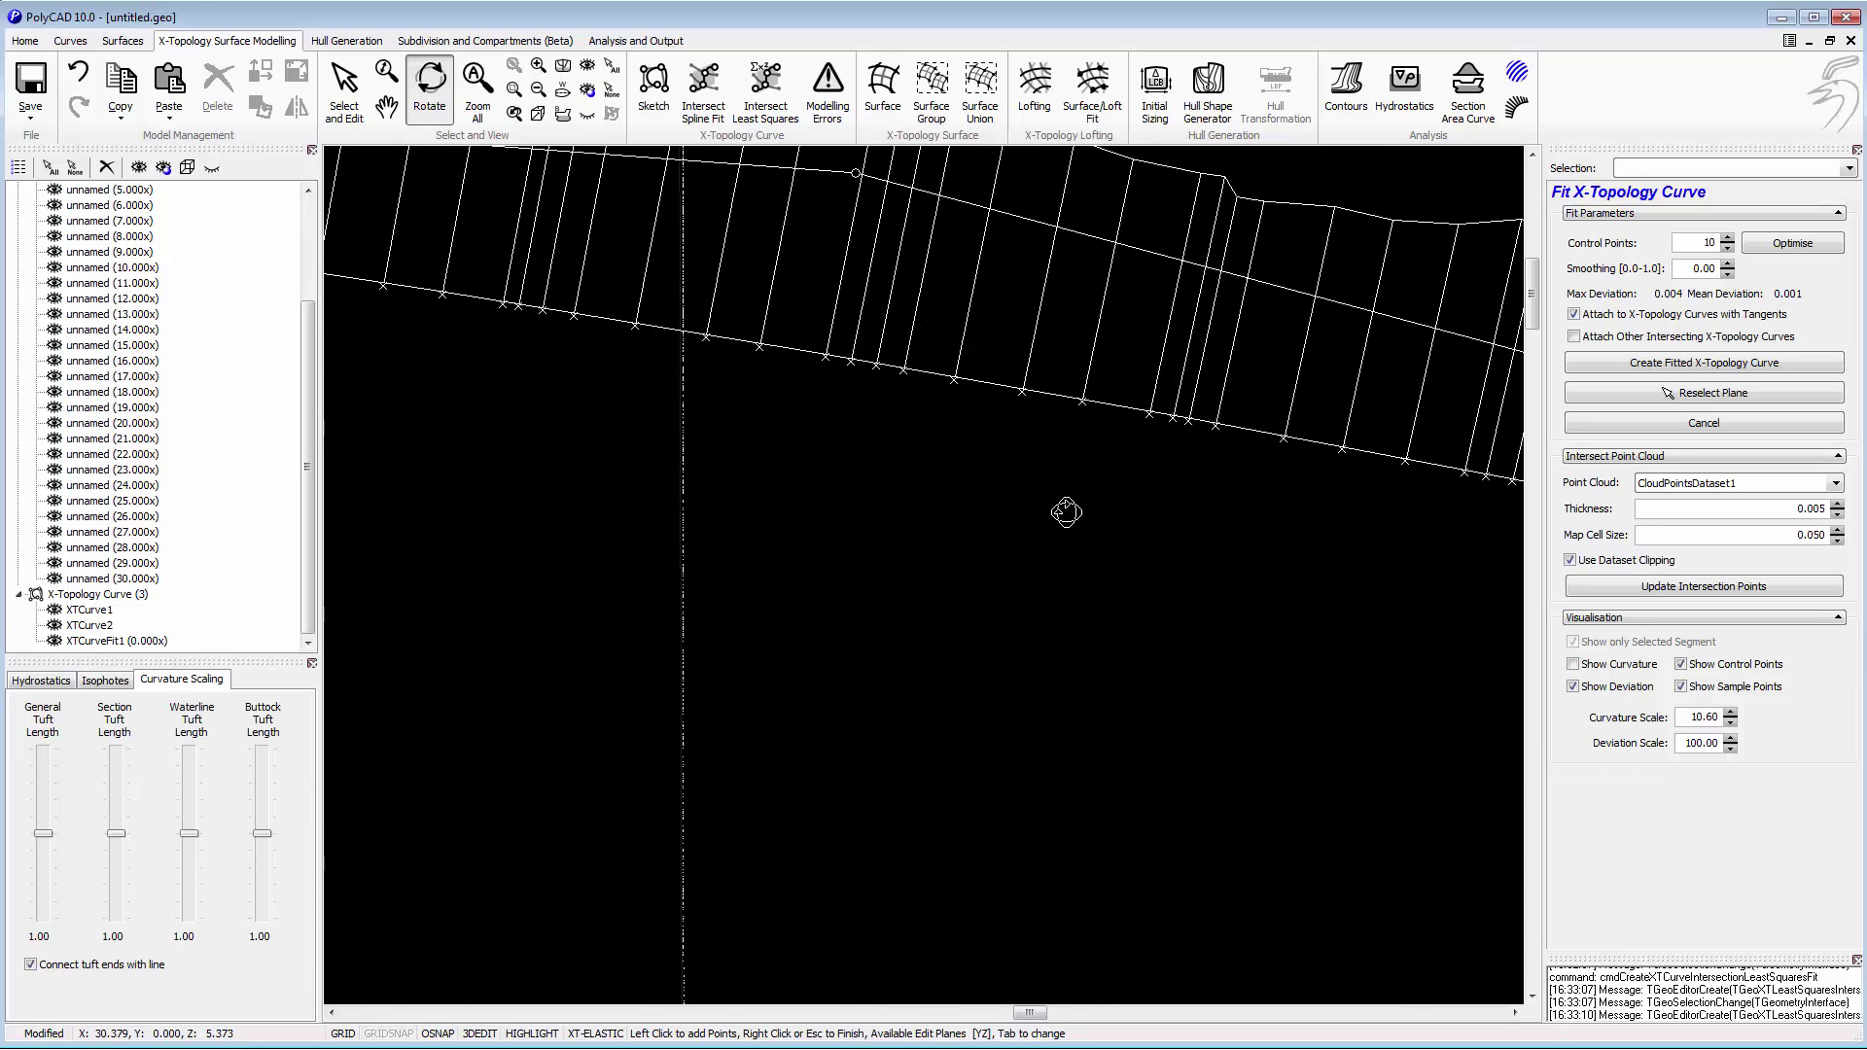
Create the fitted X-Topology curve for the diagonal below the sheer.
drag(1055, 513, 1213, 711)
drag(676, 596, 1310, 871)
drag(1237, 774, 1441, 782)
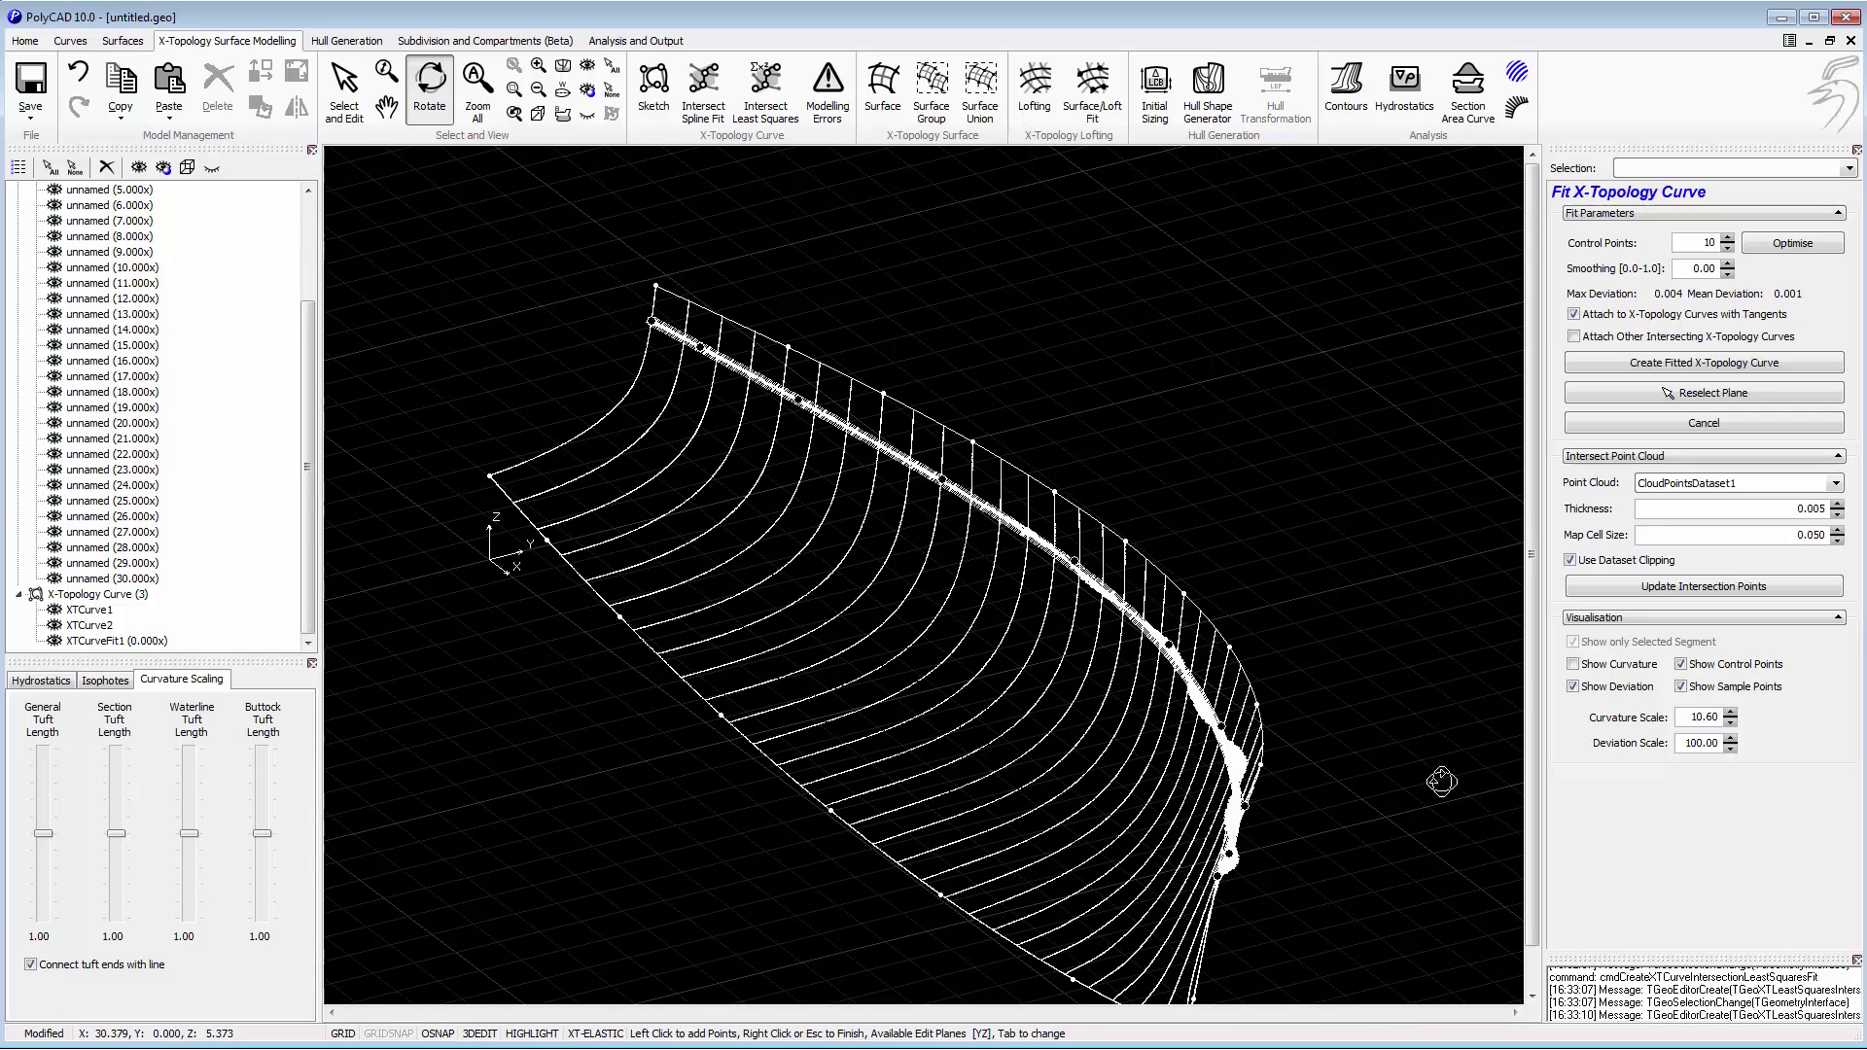
click(1704, 364)
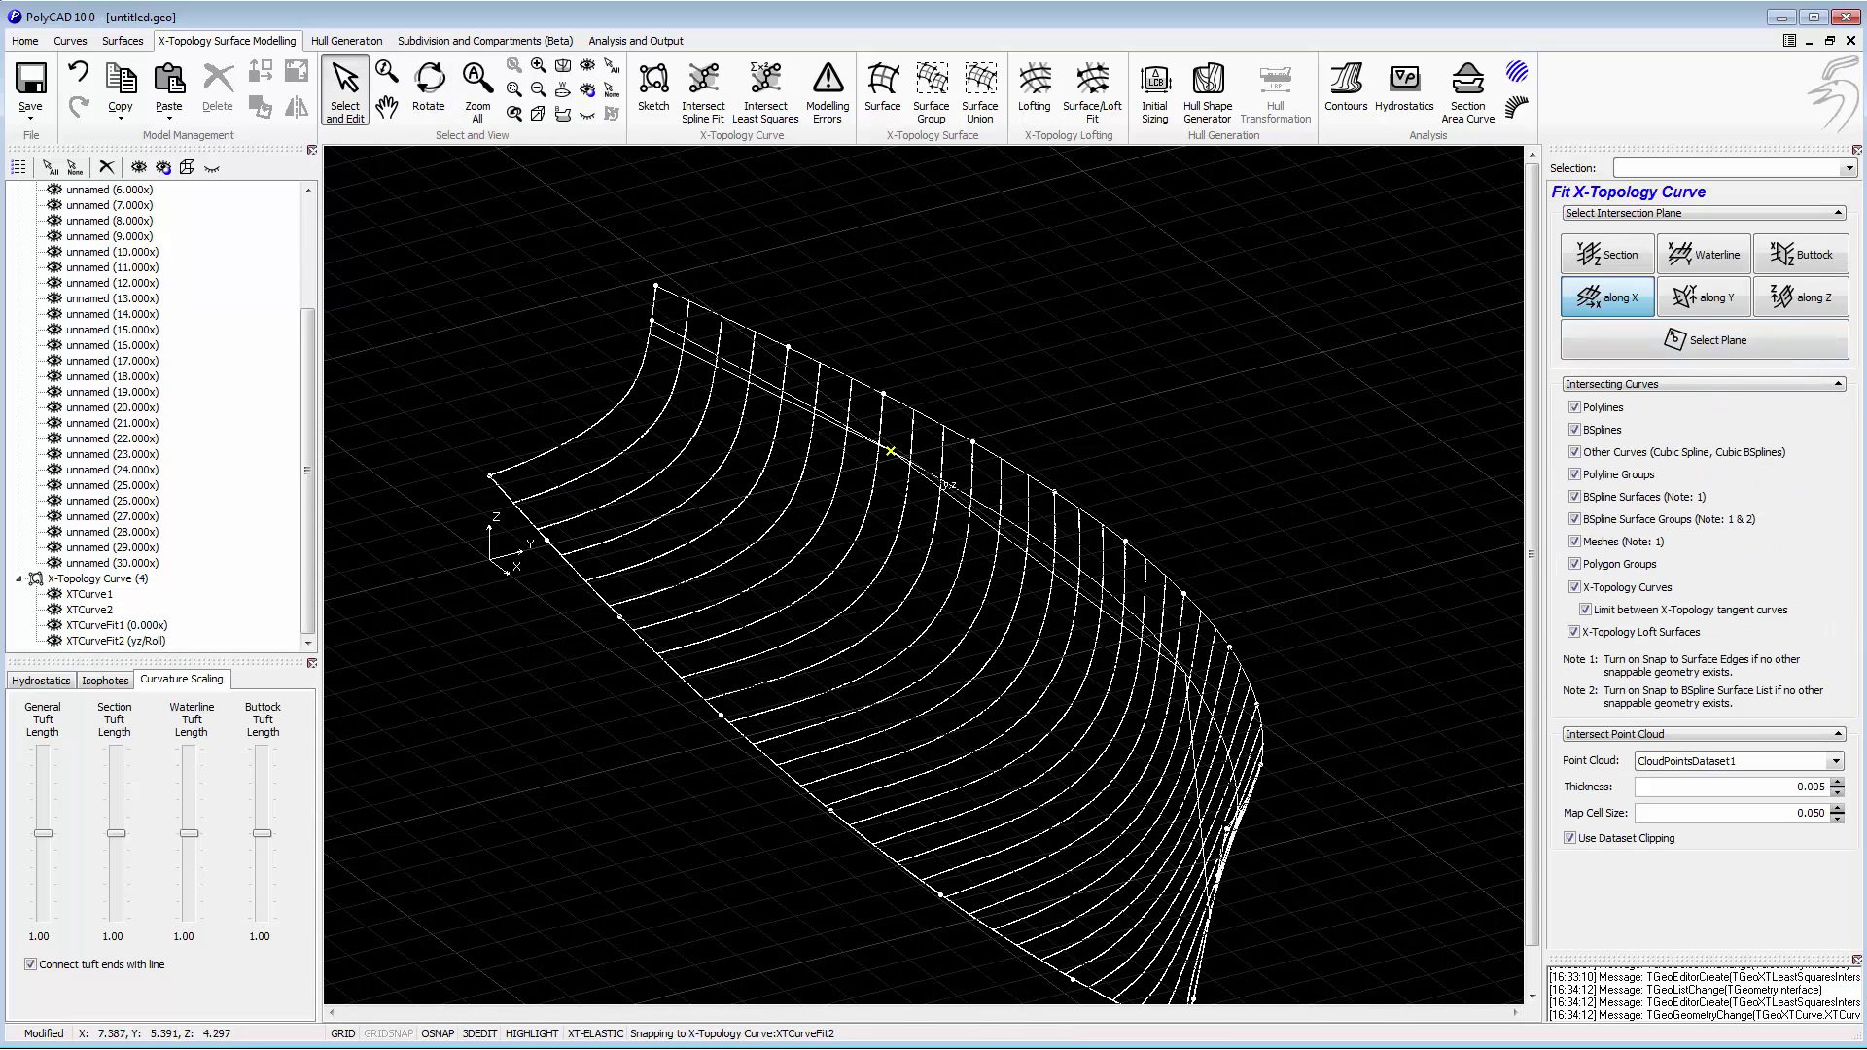
In the body plan view, fit another curve on an along-X plane below the first diagonal, ending on the centreline at about Z 4.56.
click(563, 66)
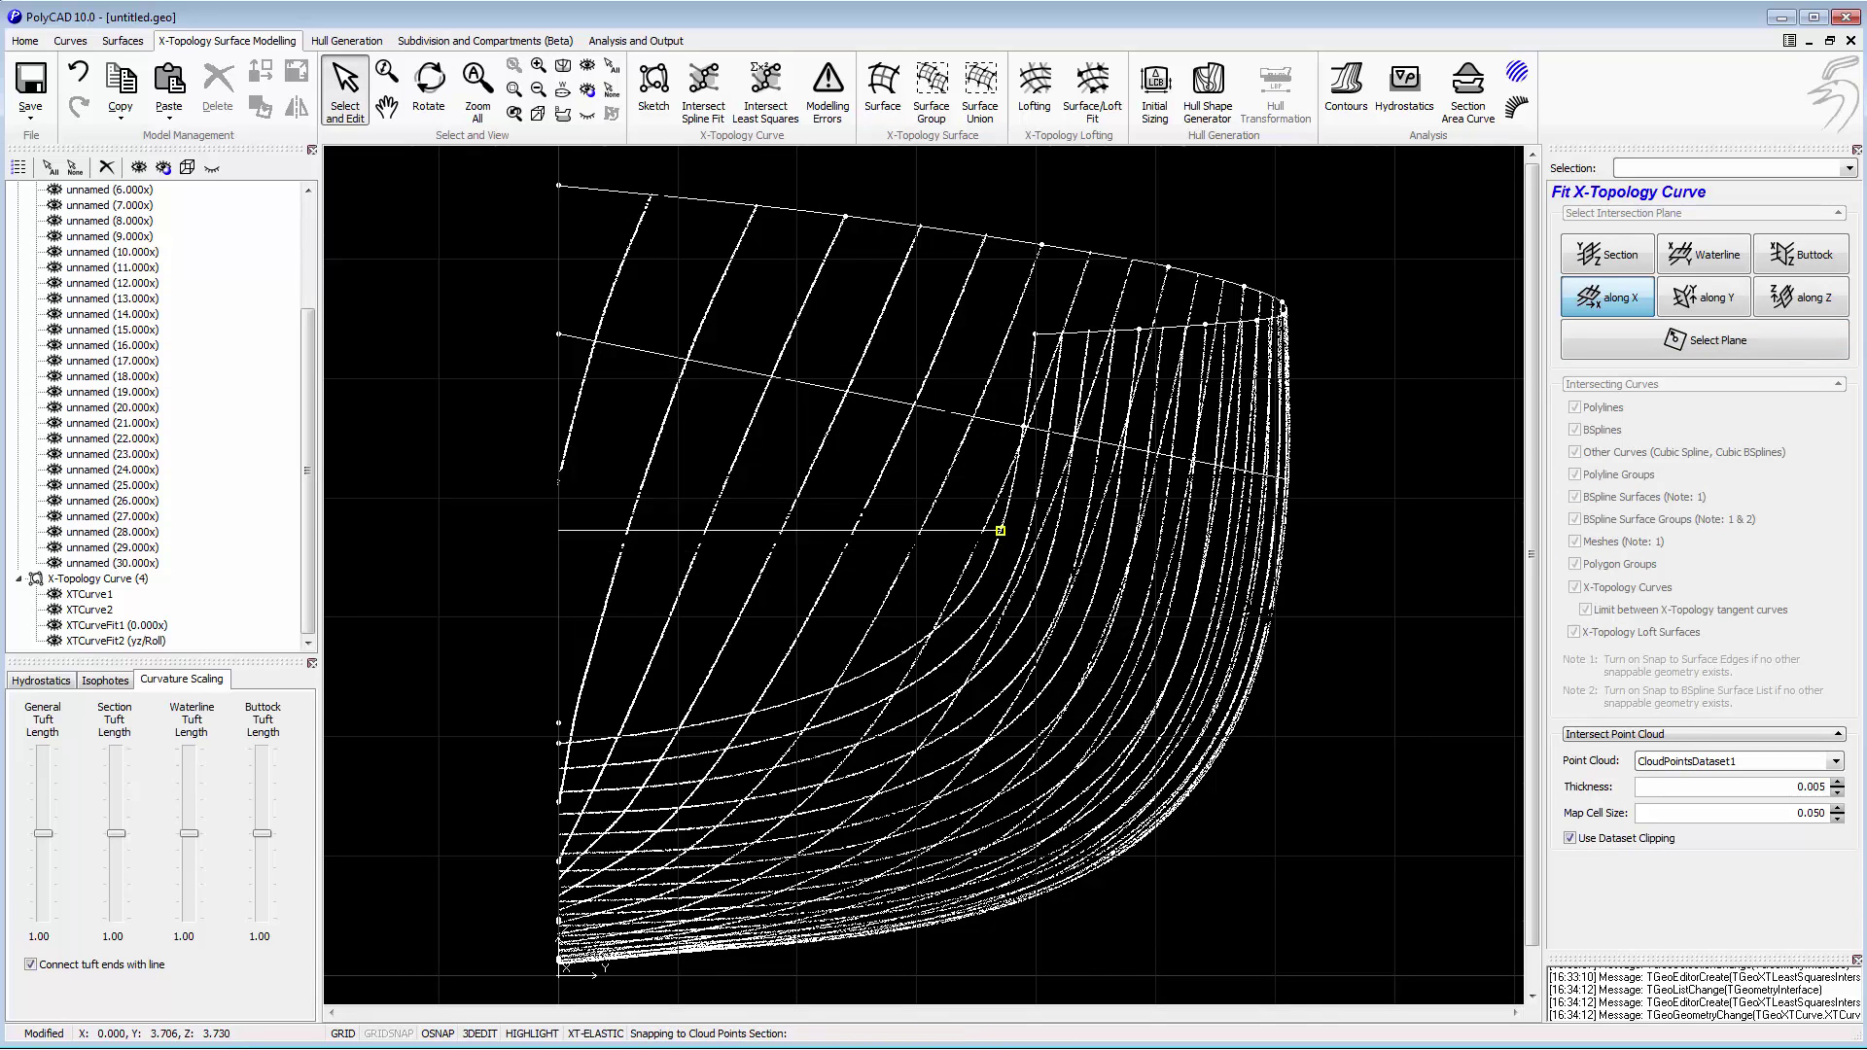
click(995, 542)
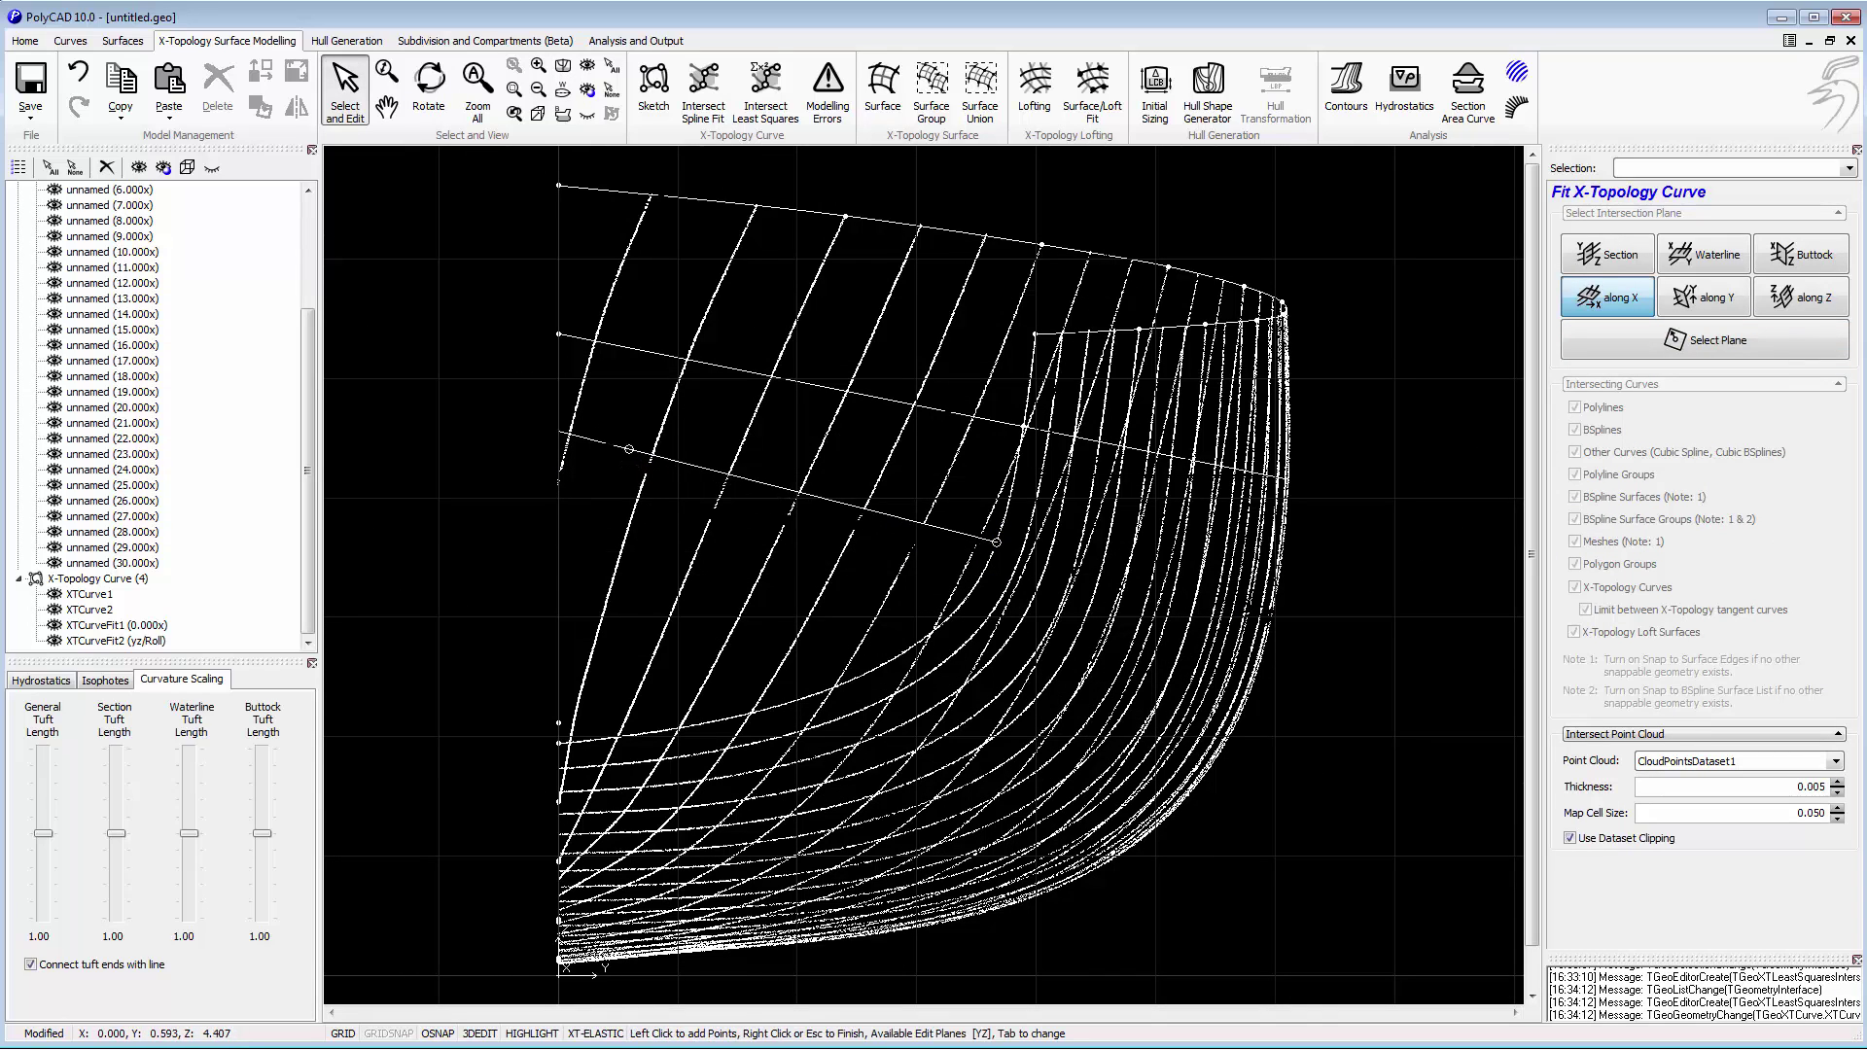
scroll(558, 432, down, 1)
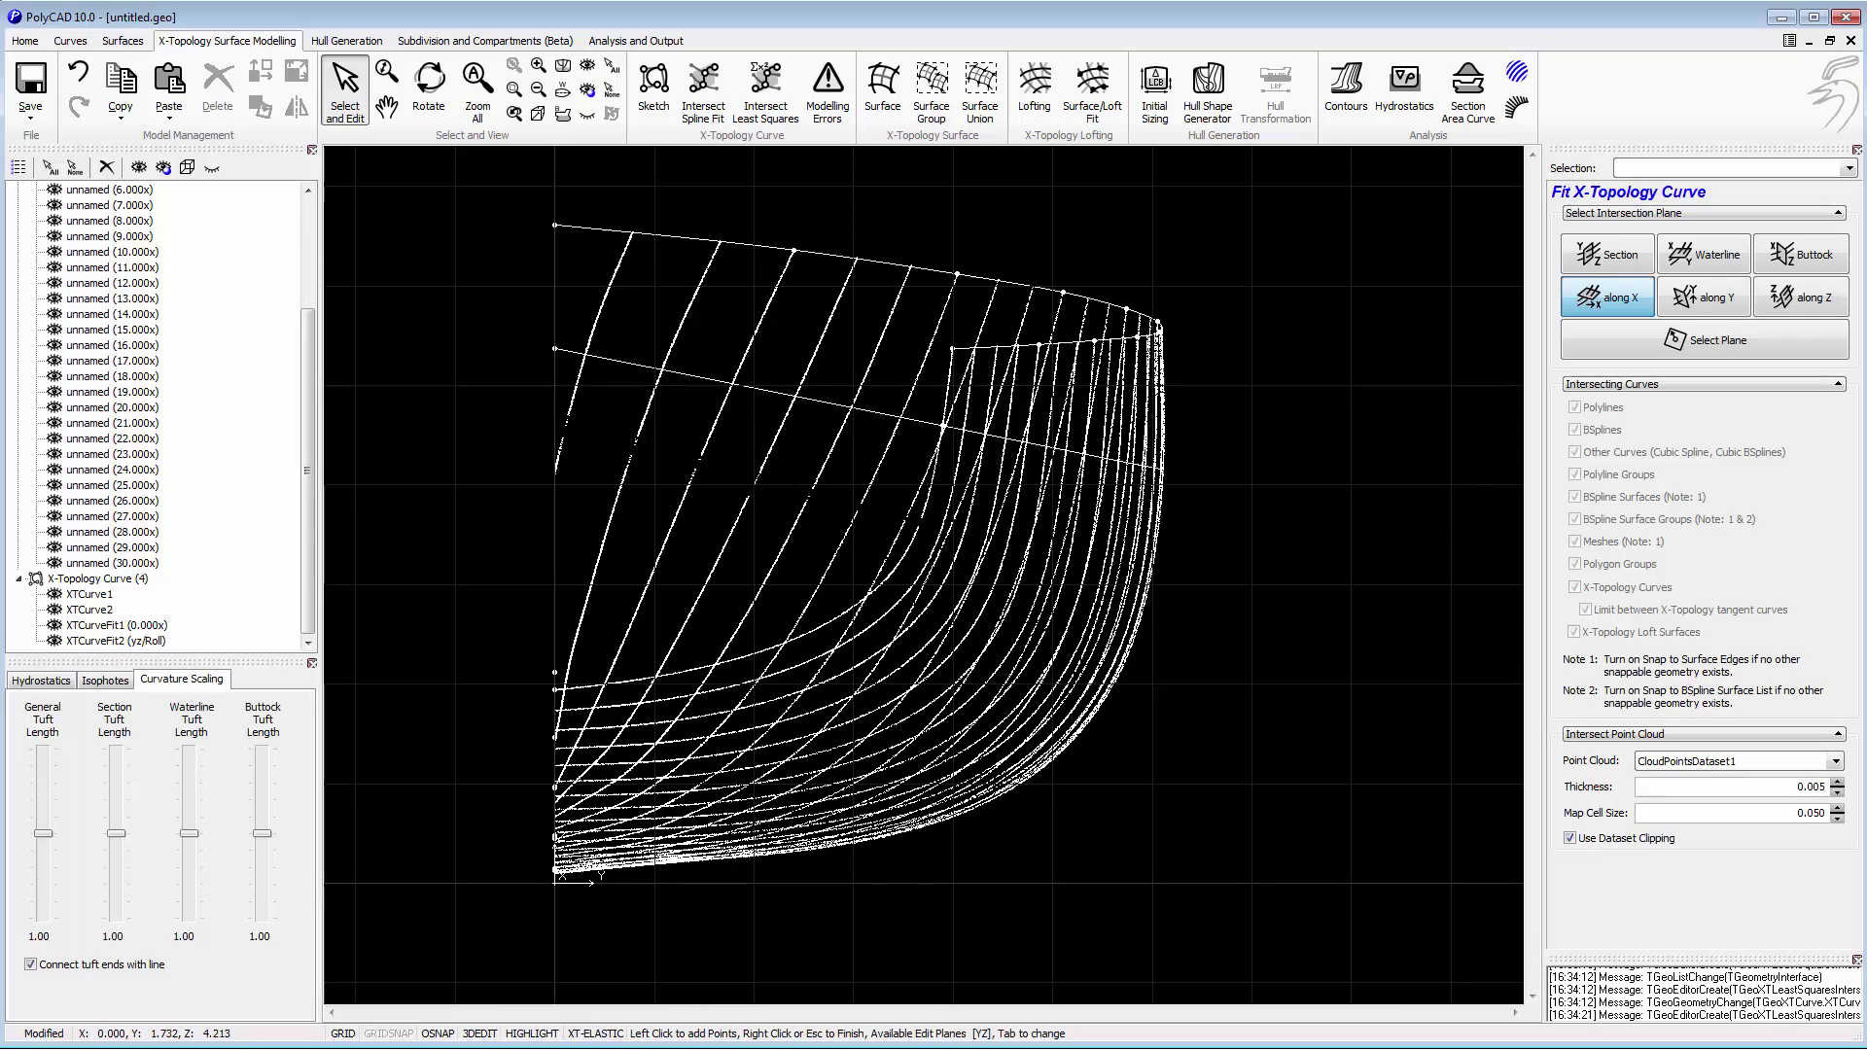
click(910, 548)
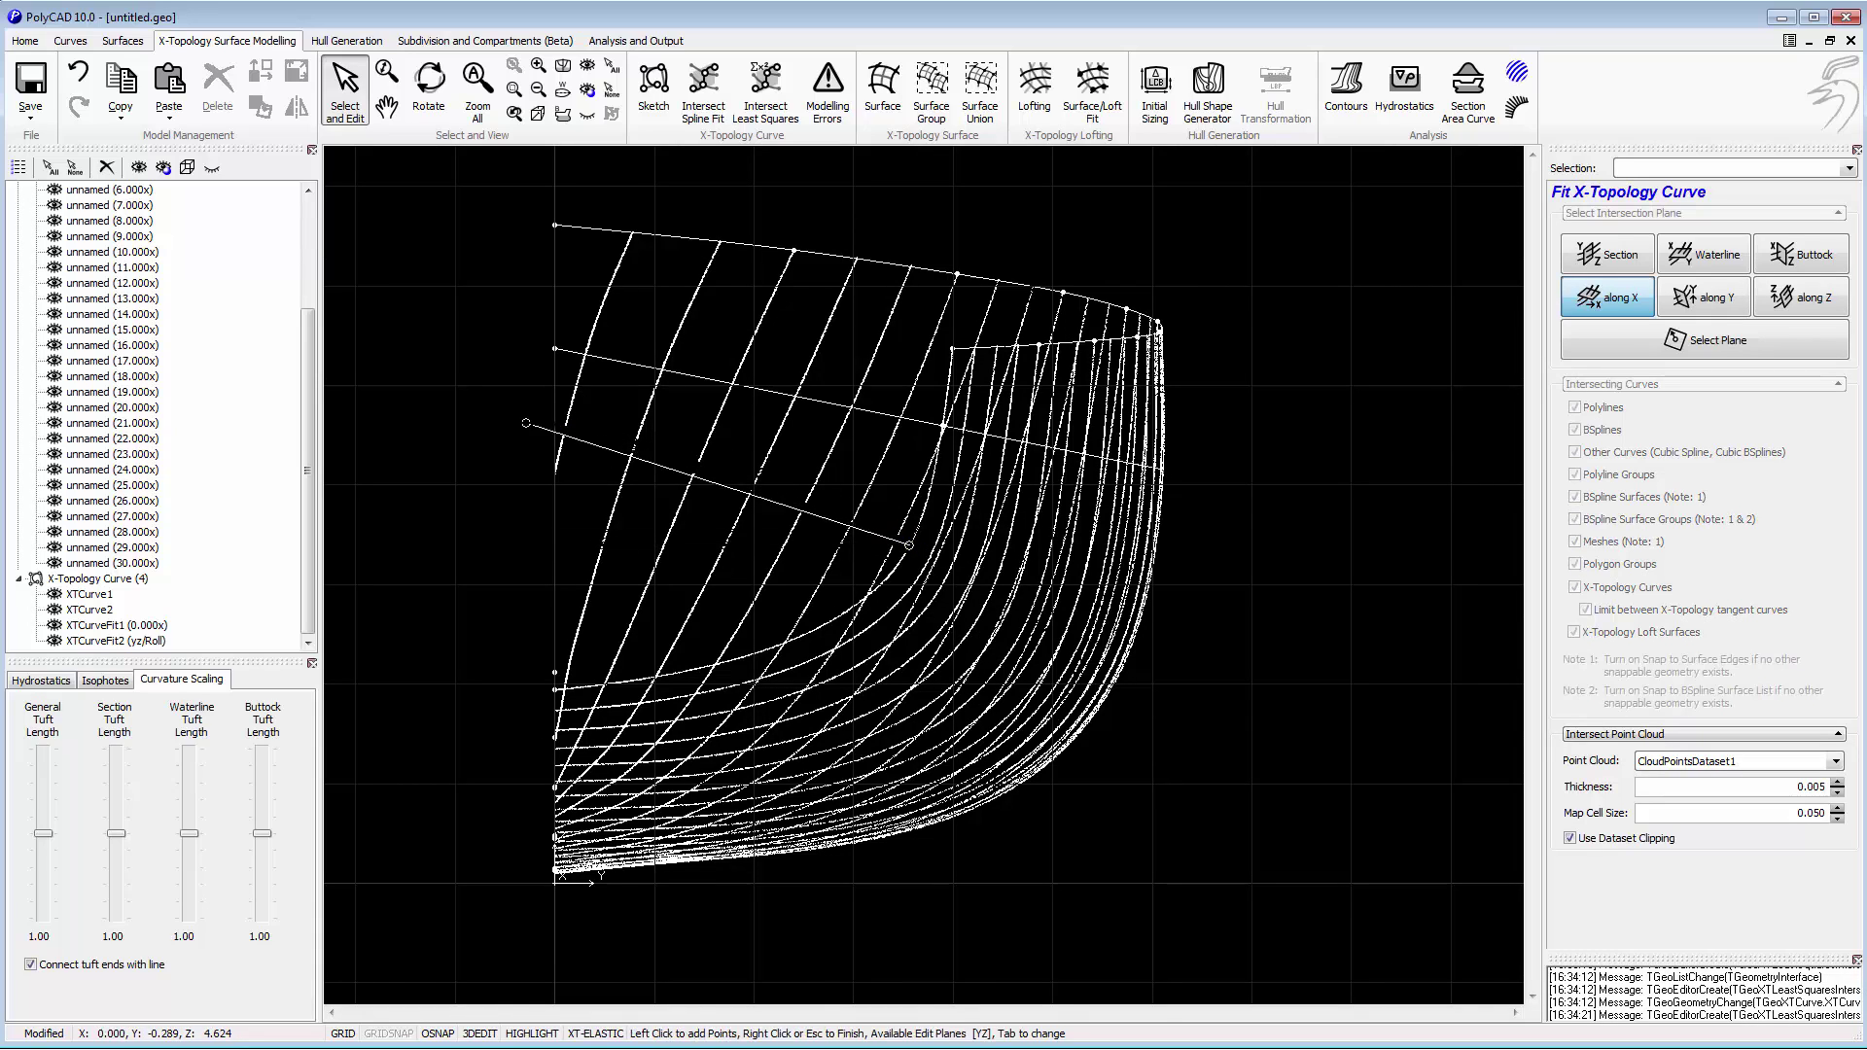
click(555, 429)
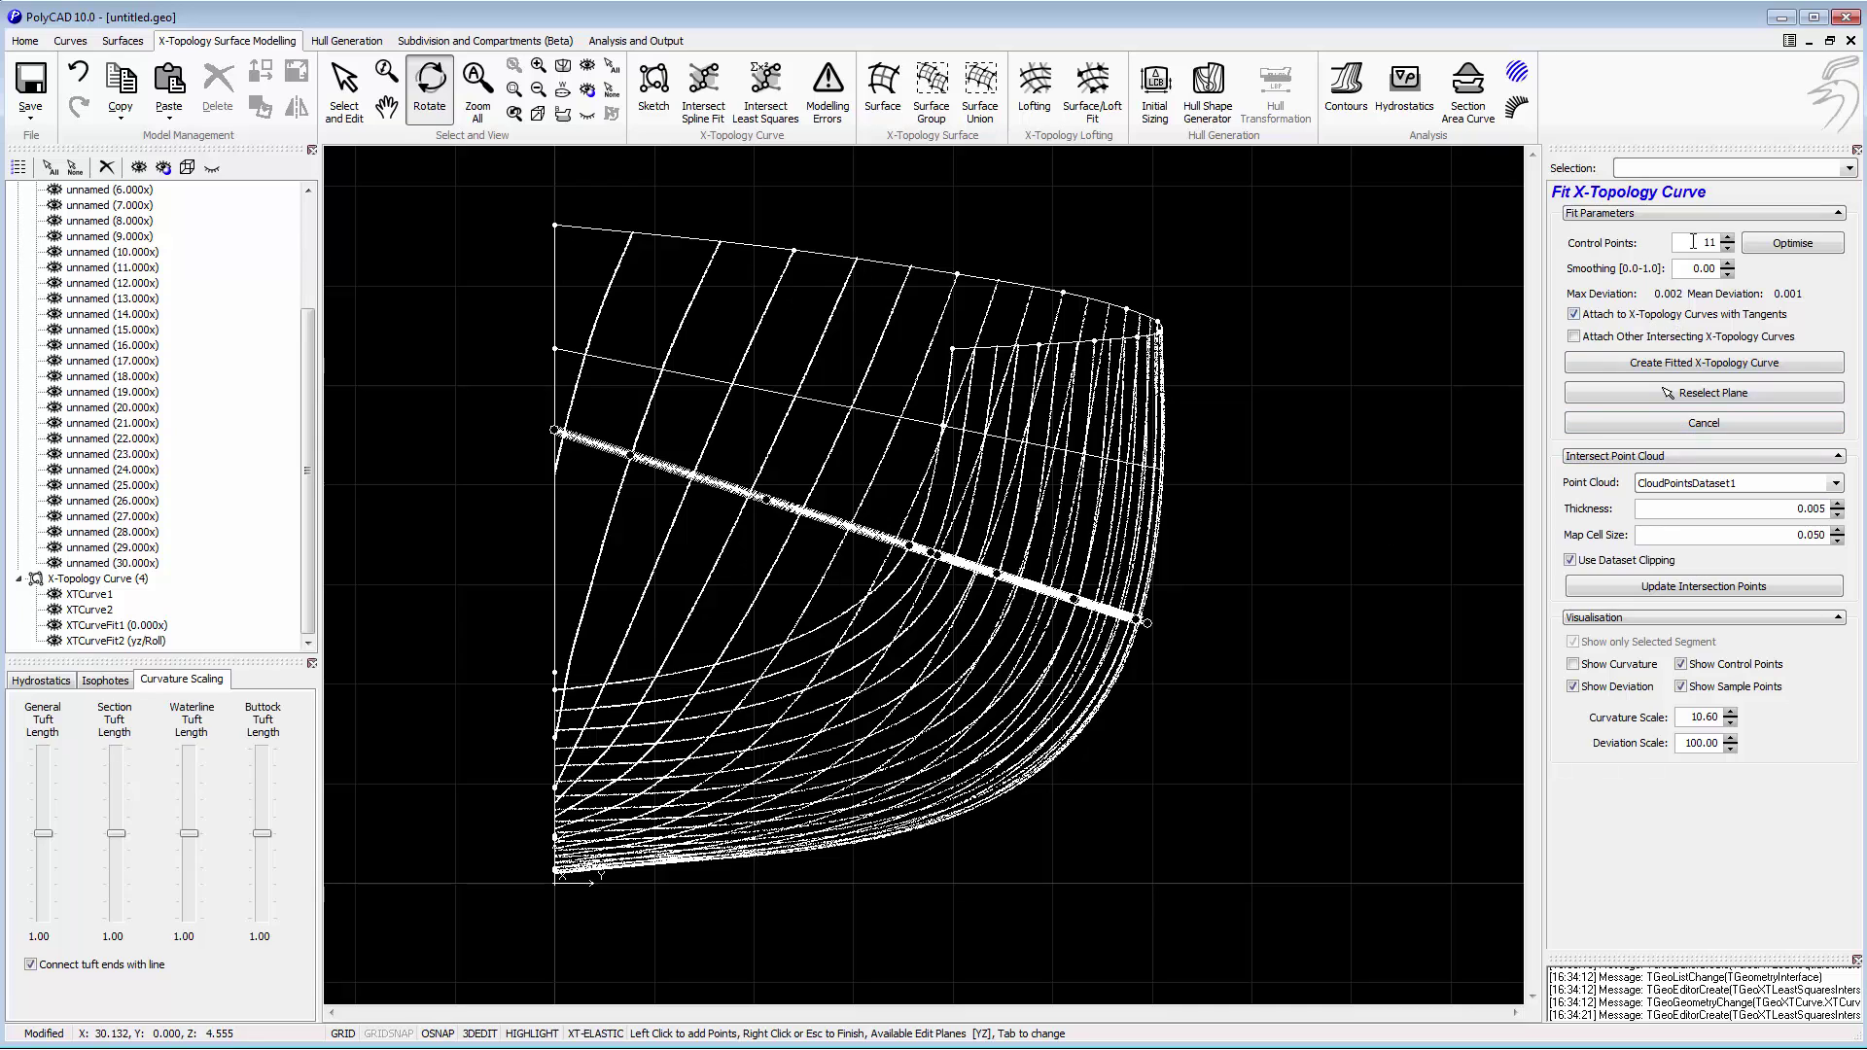
Set the second diagonal to 10 control points and create the fitted X-Topology curve.
click(1693, 242)
text(10)
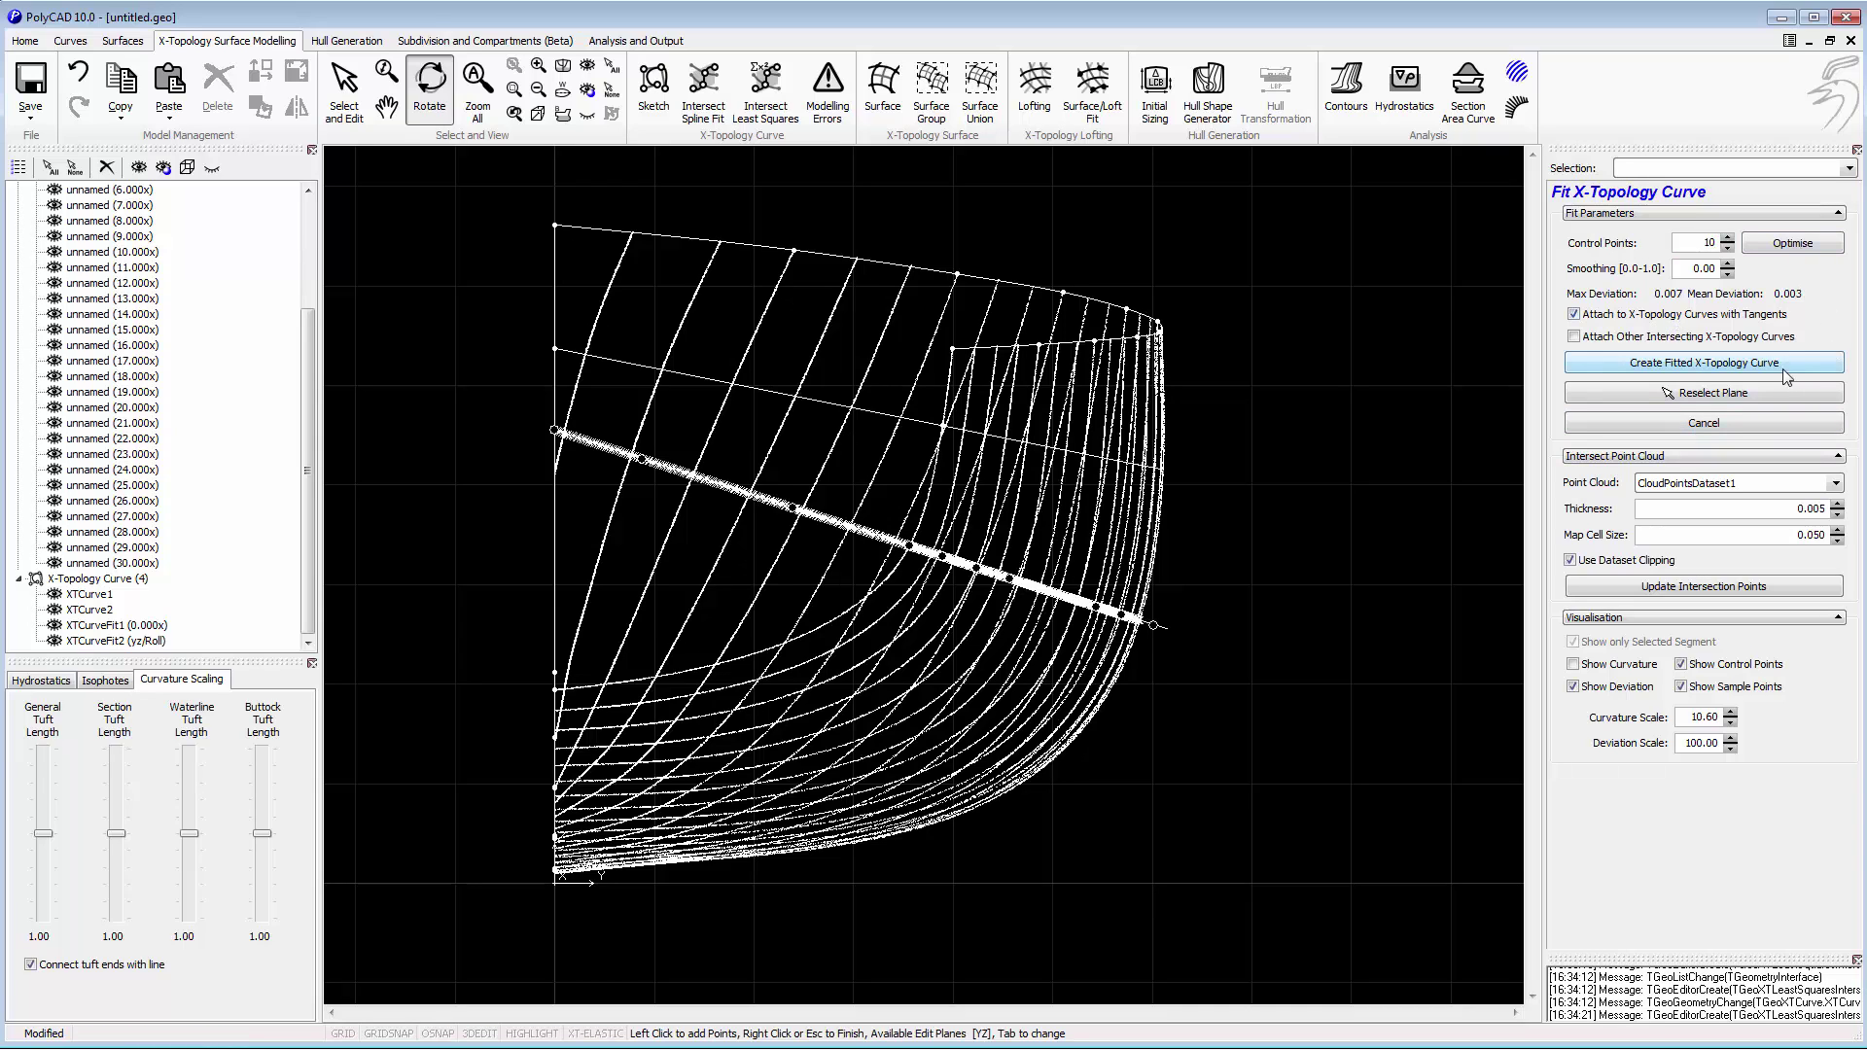
click(1785, 368)
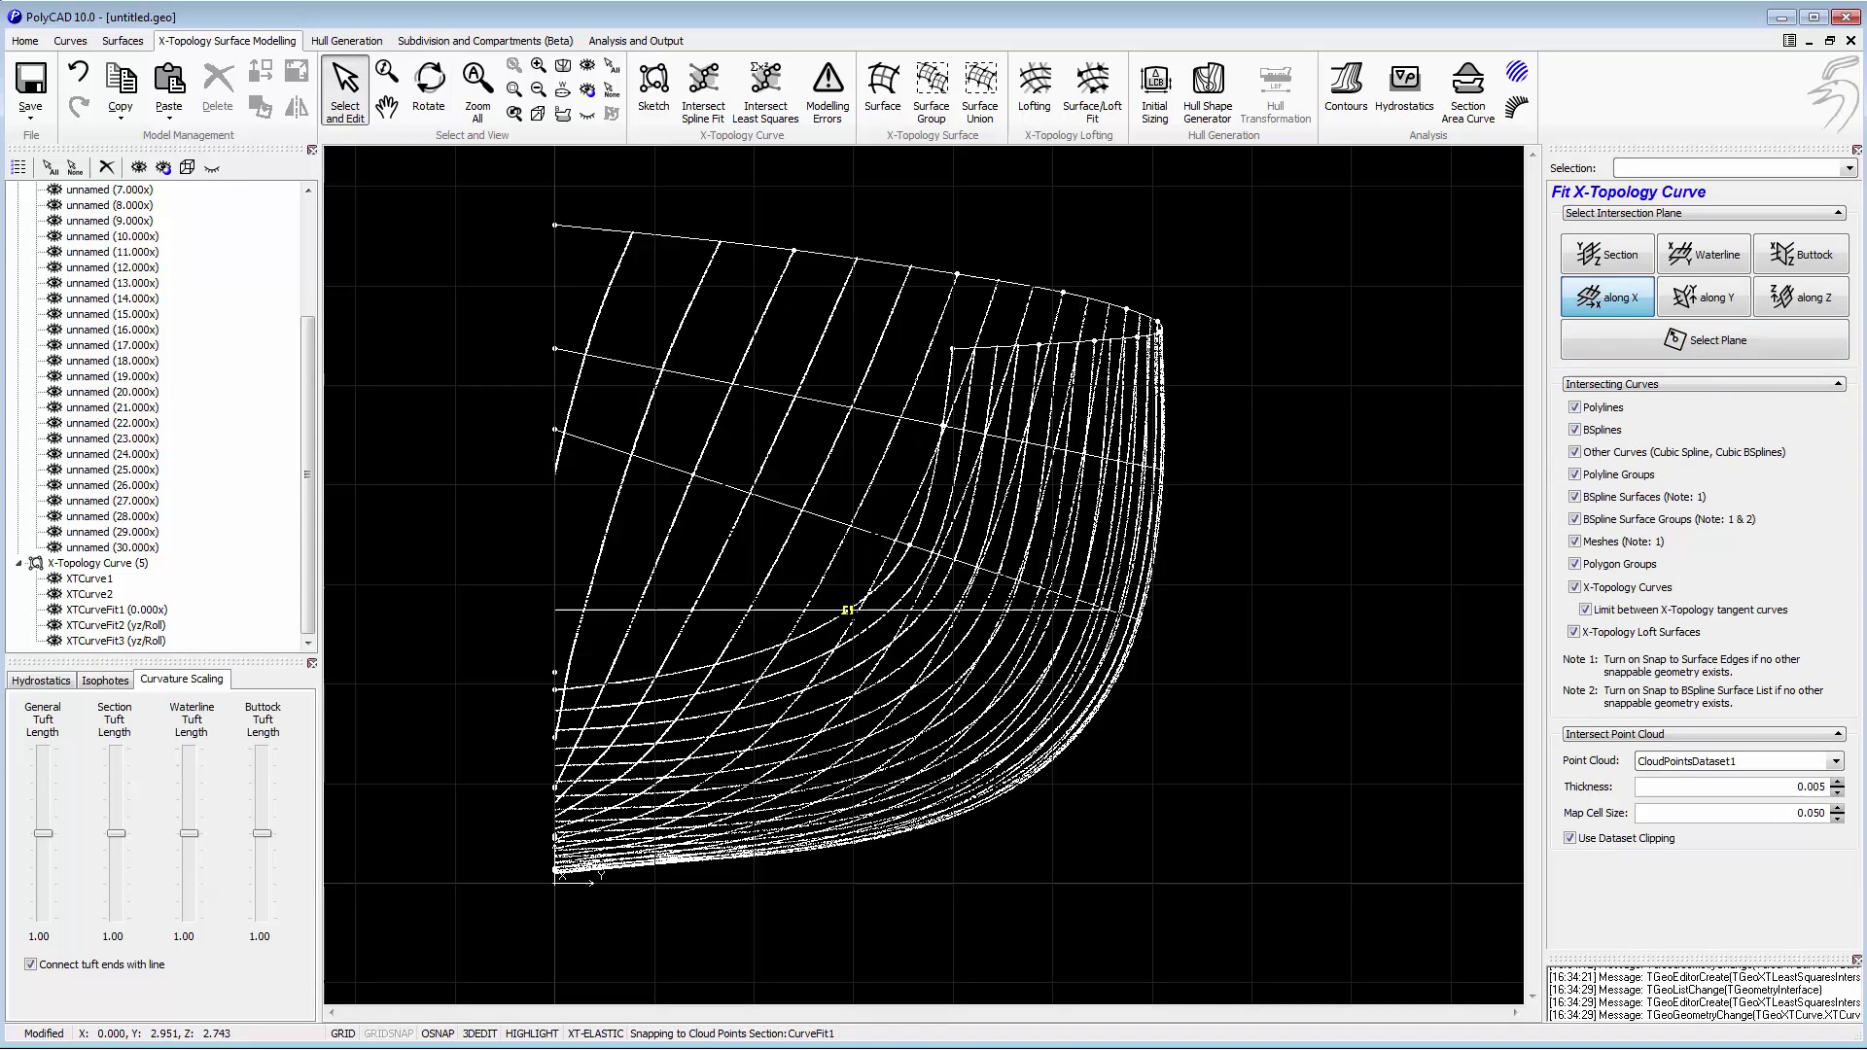
Fit a third curve on an along-X plane from the lower bend of the aft section to the centreline at about Z 3.74.
click(844, 611)
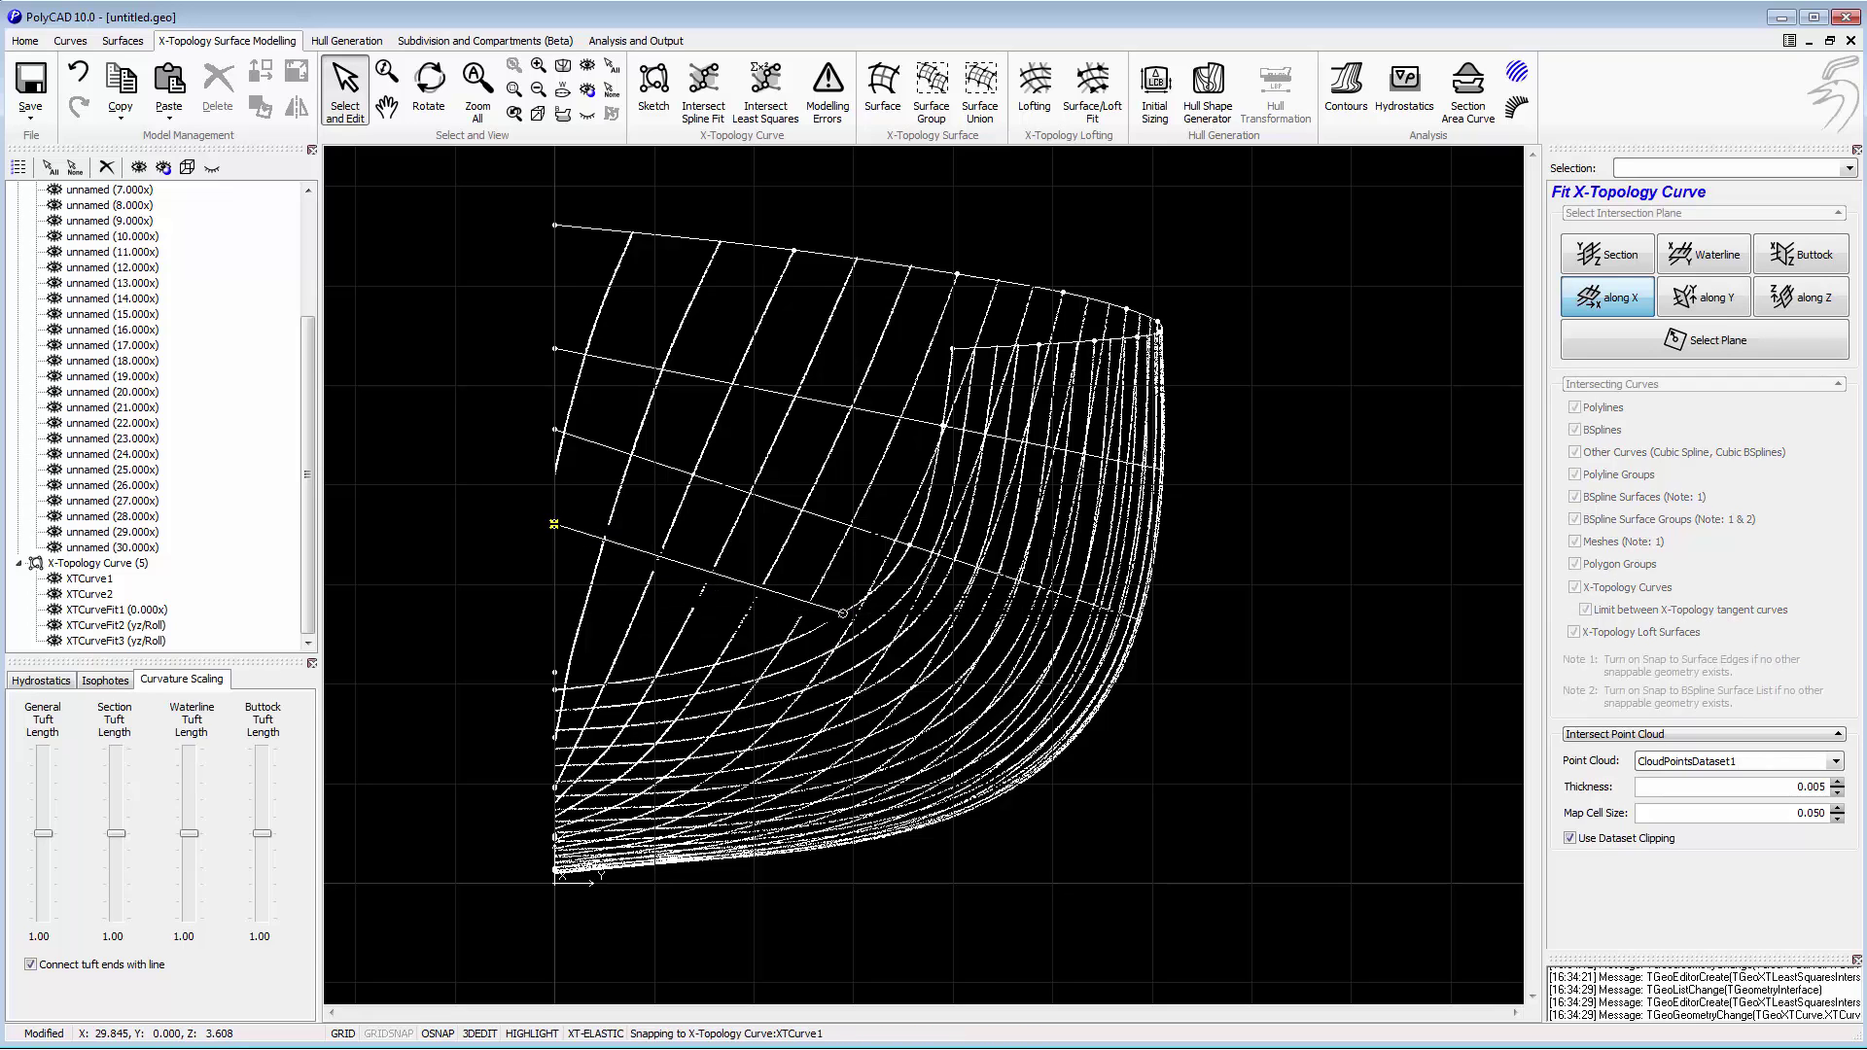
click(555, 513)
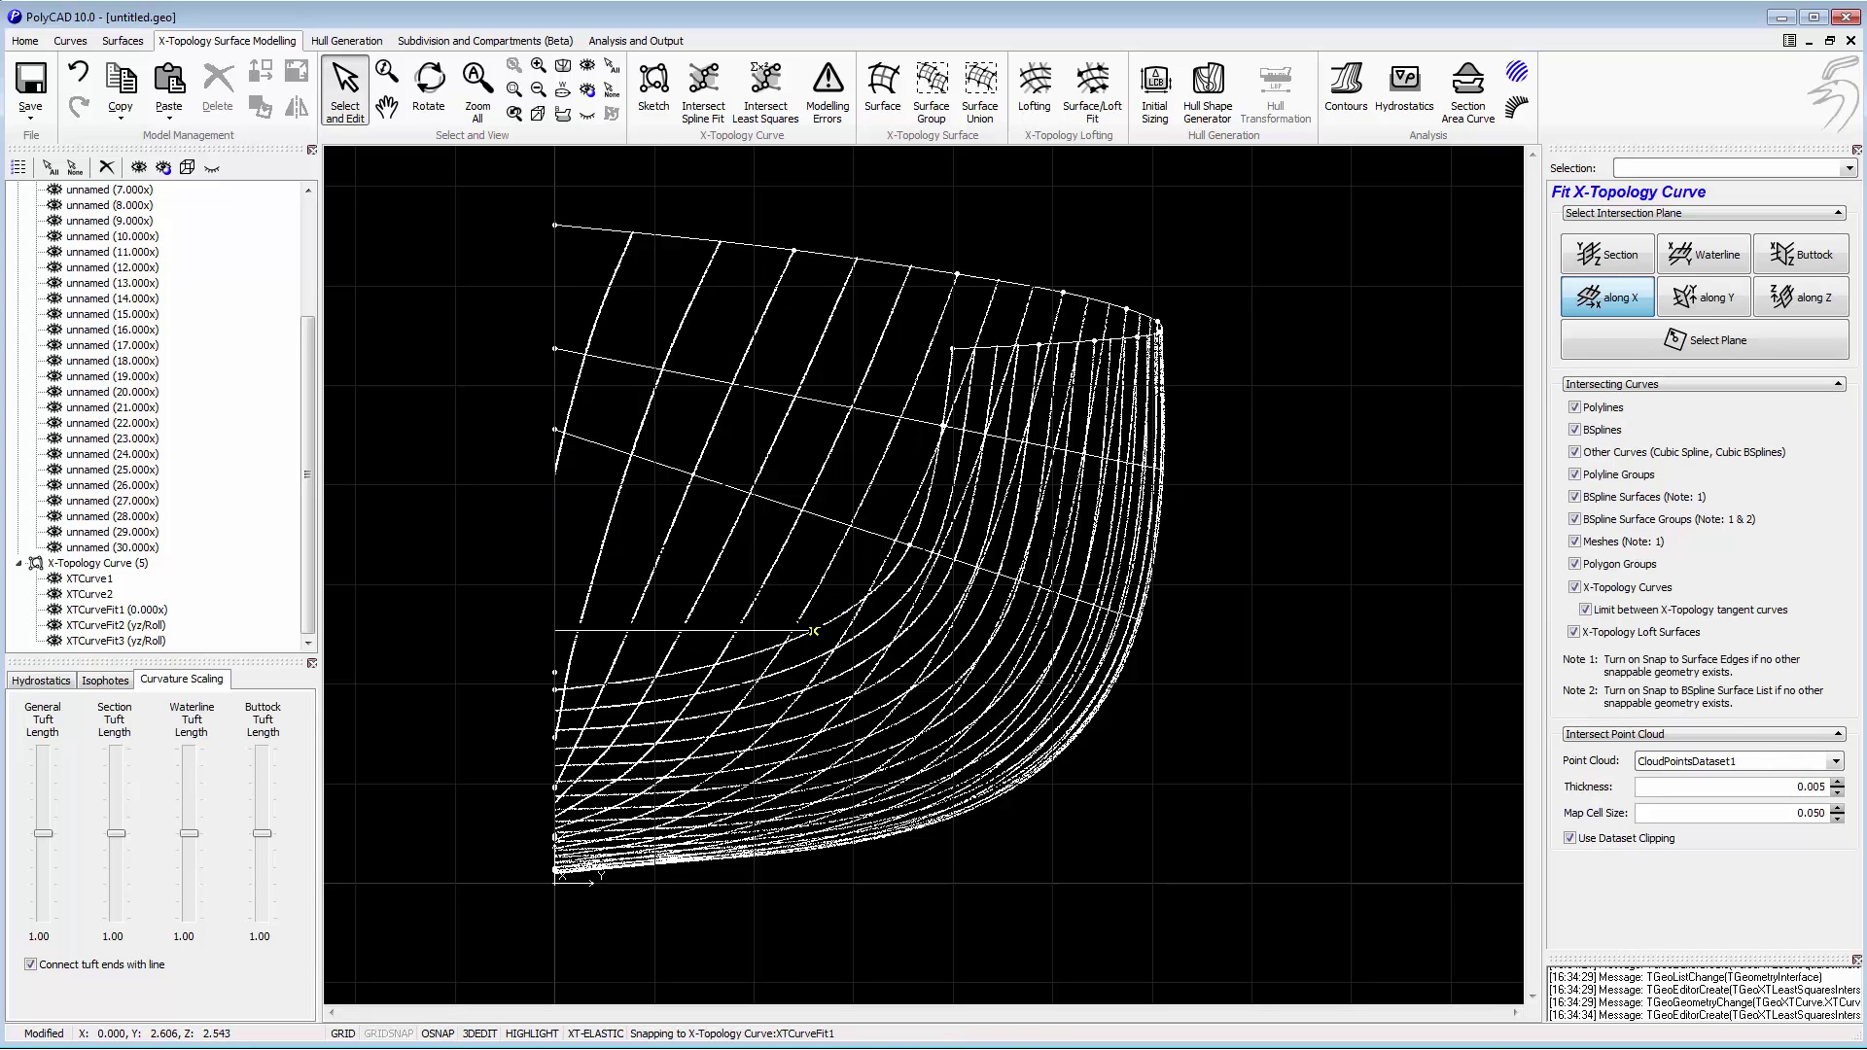
click(820, 626)
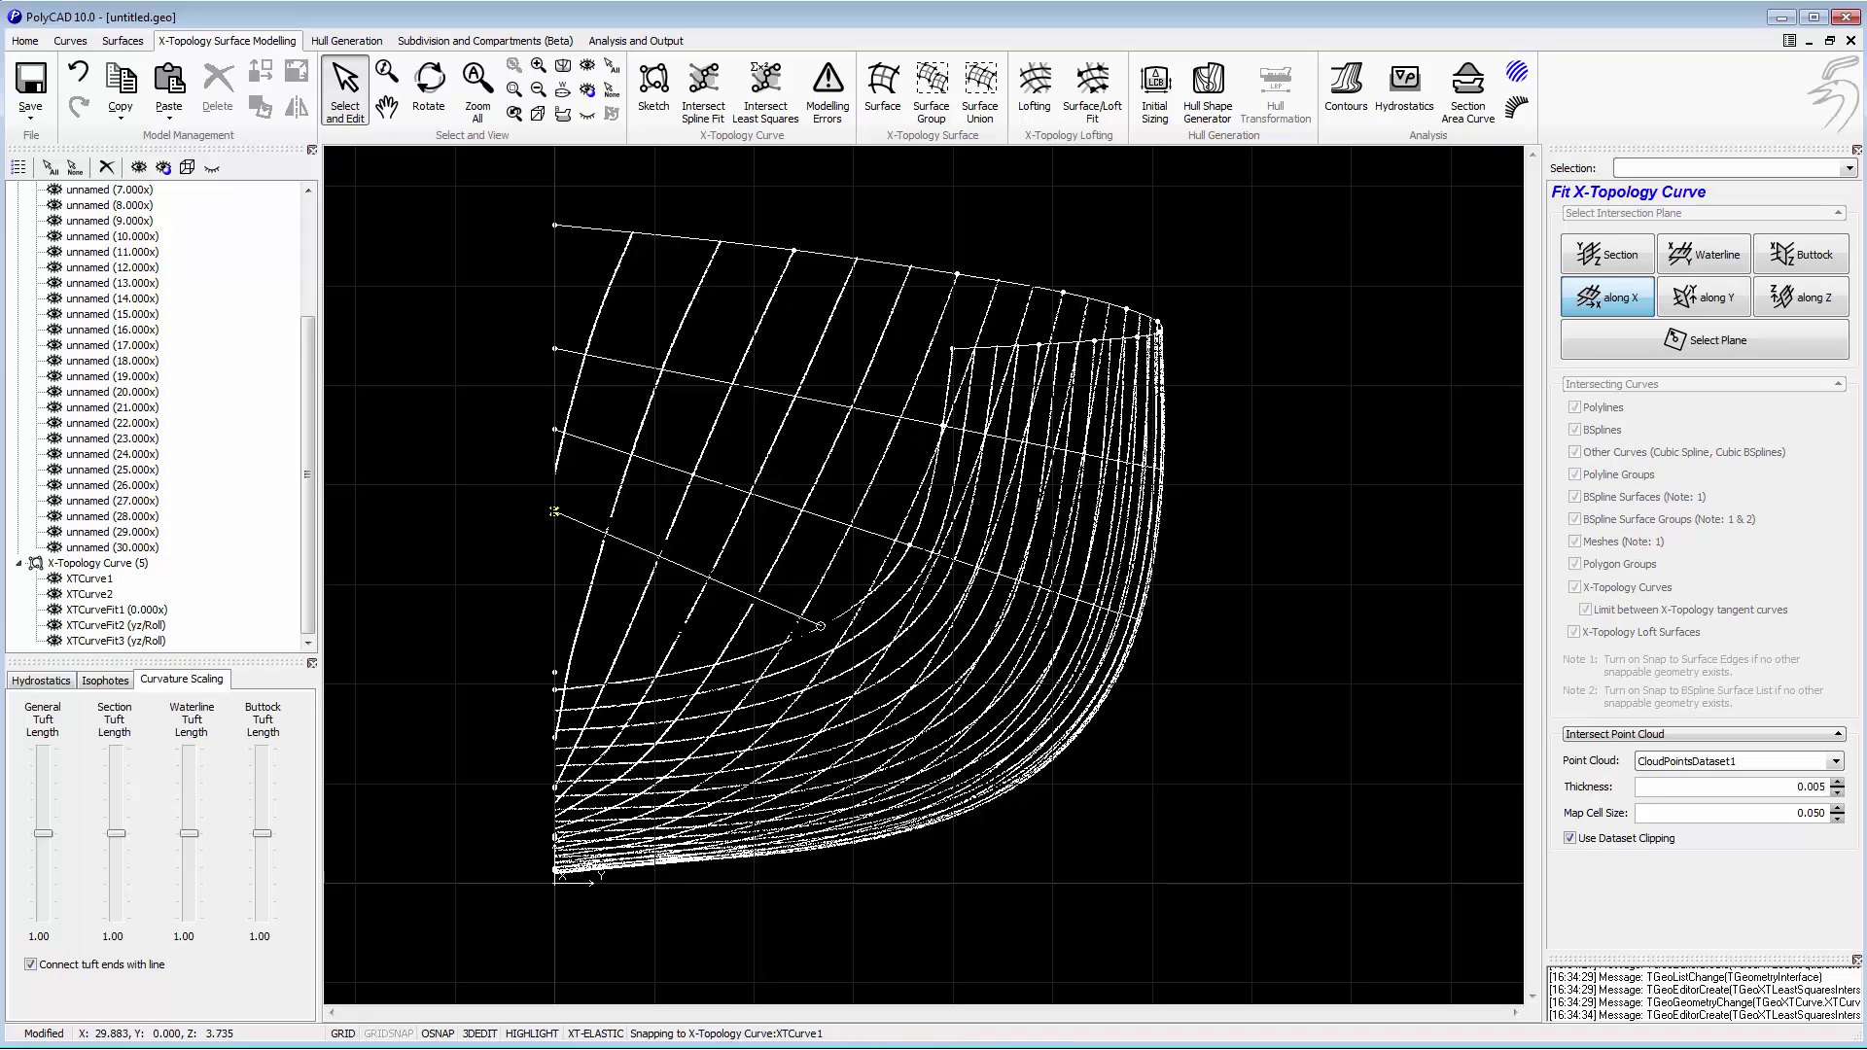
click(554, 513)
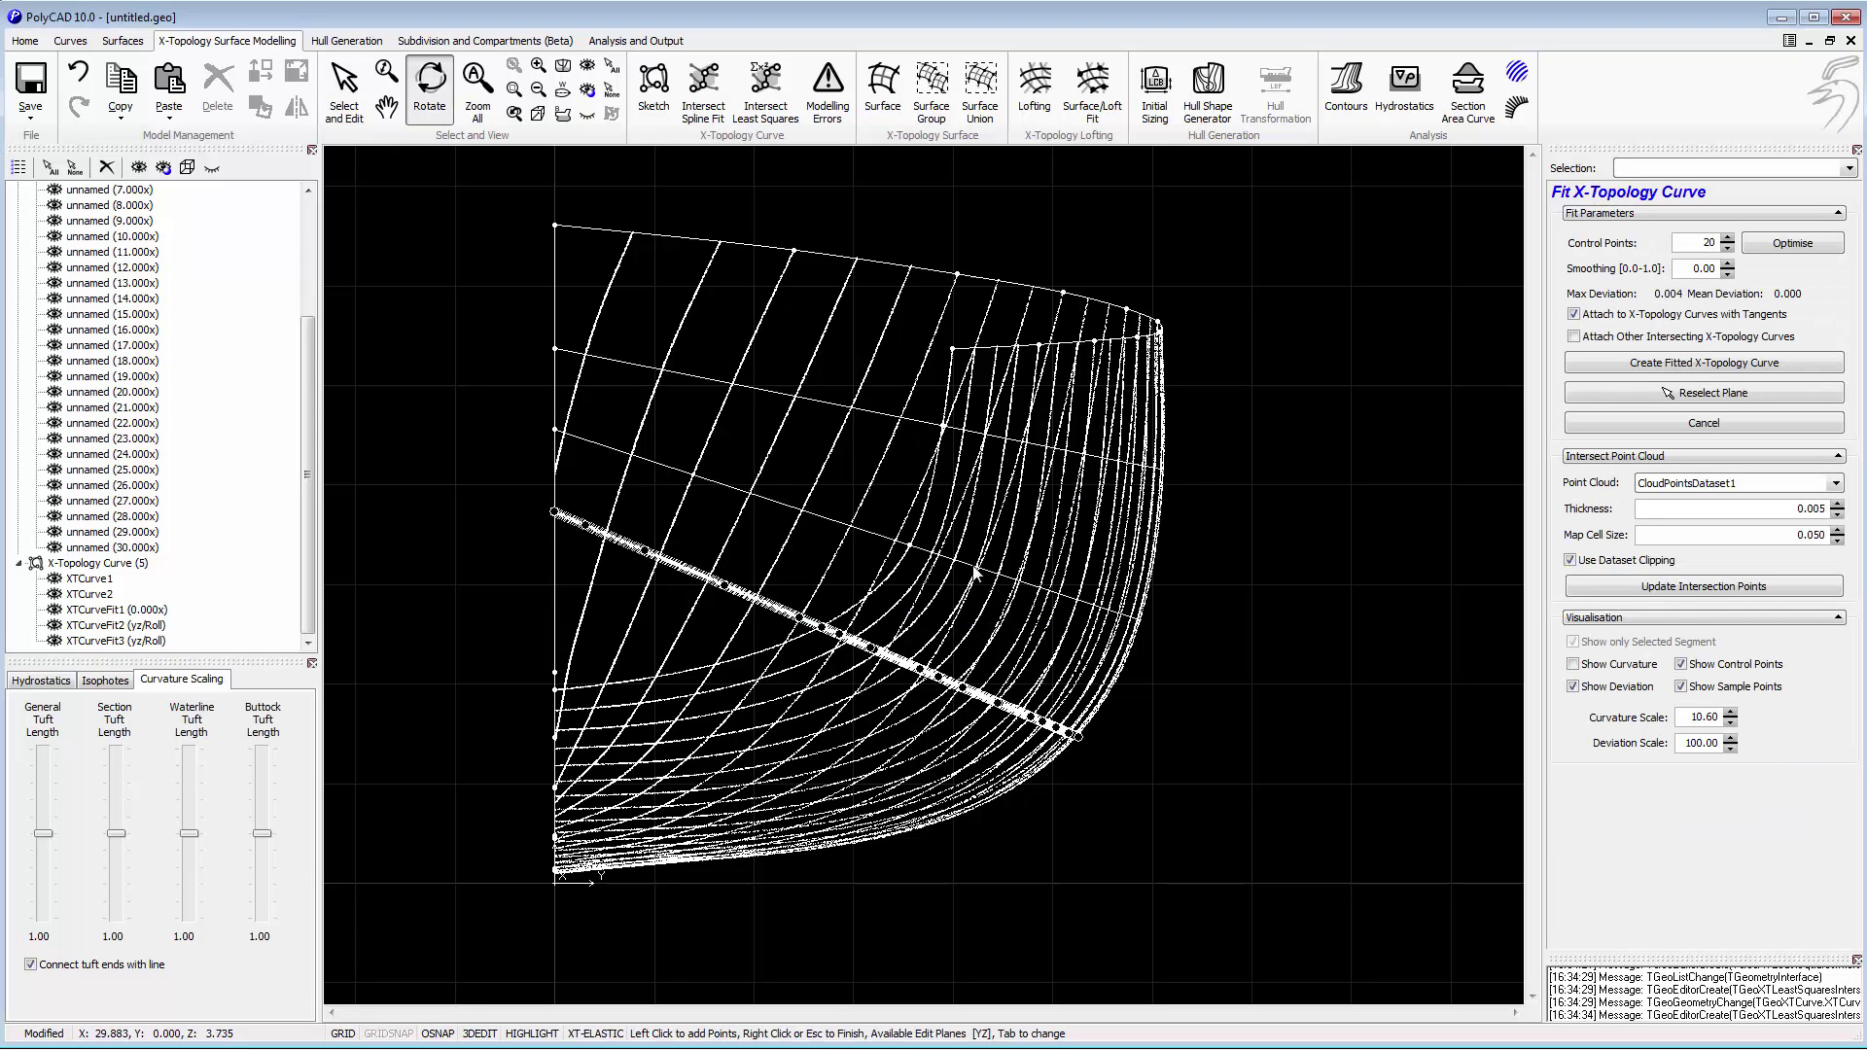
Set the third diagonal to 10 control points and create the fitted X-Topology curve.
click(1697, 243)
text(1)
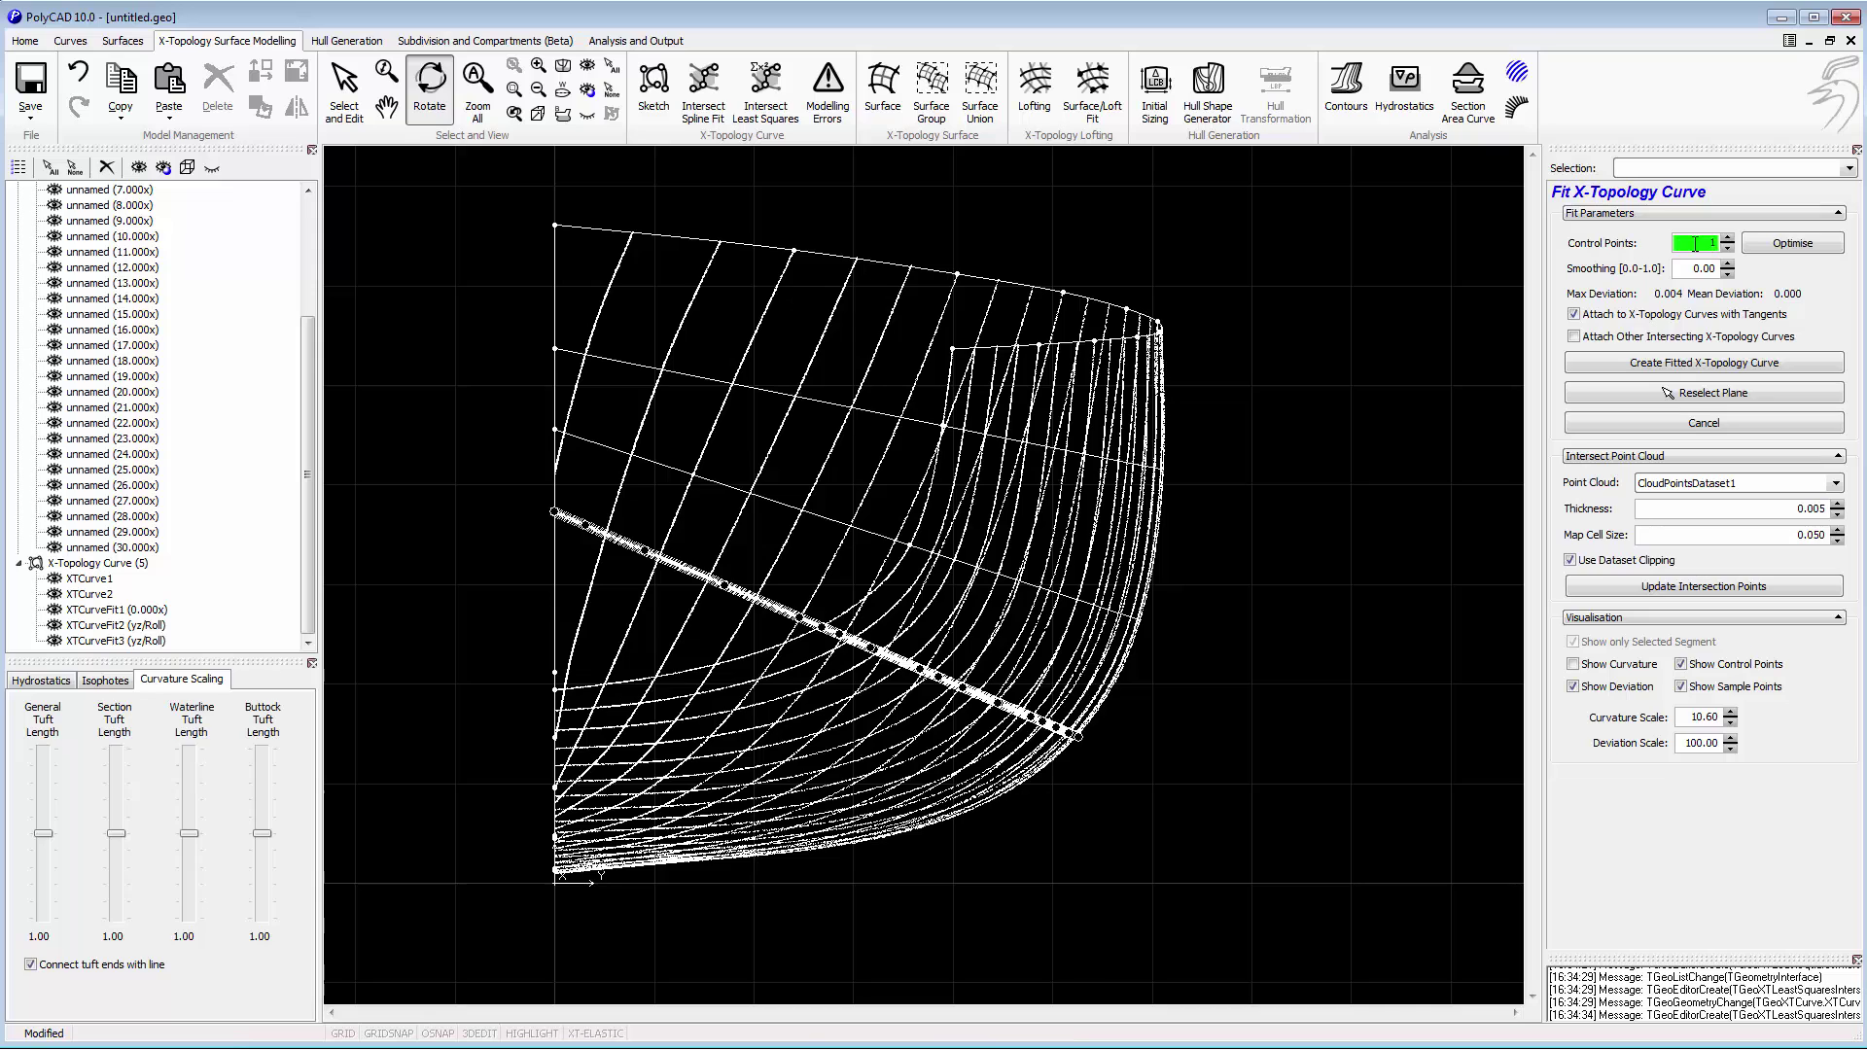
text(0)
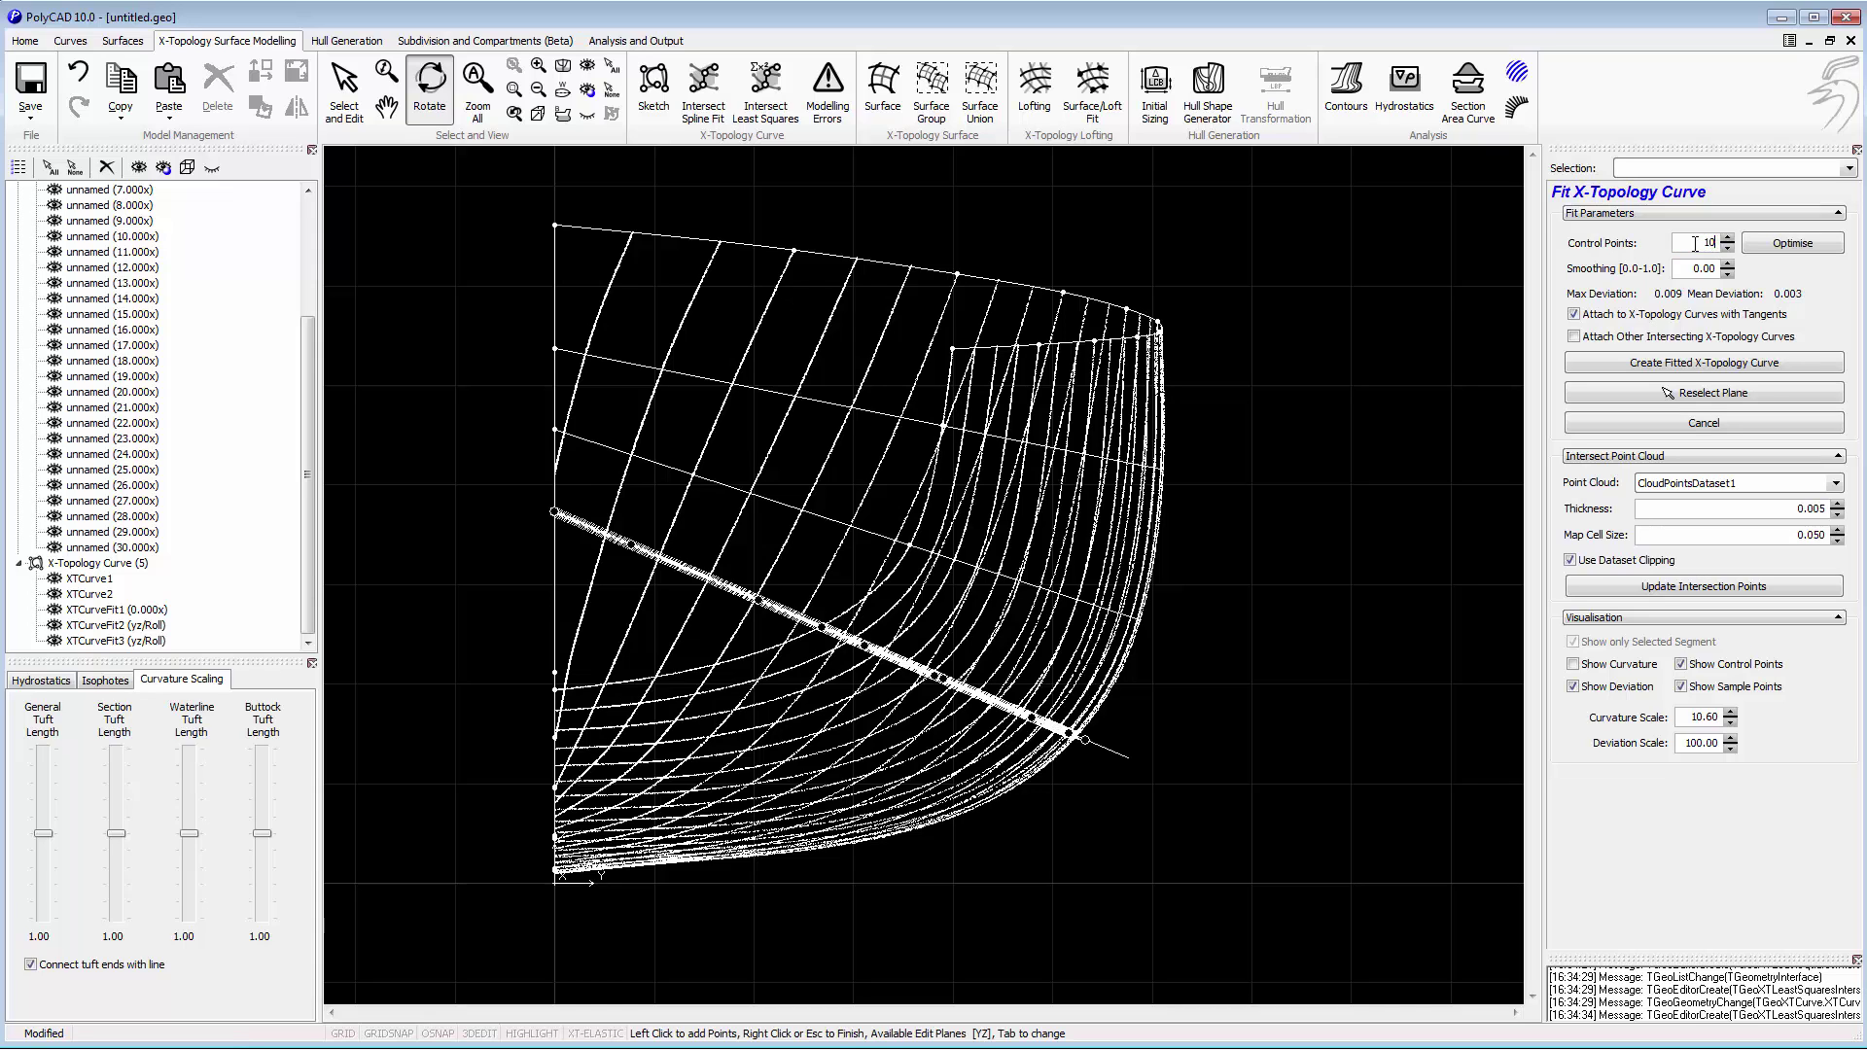
click(1712, 363)
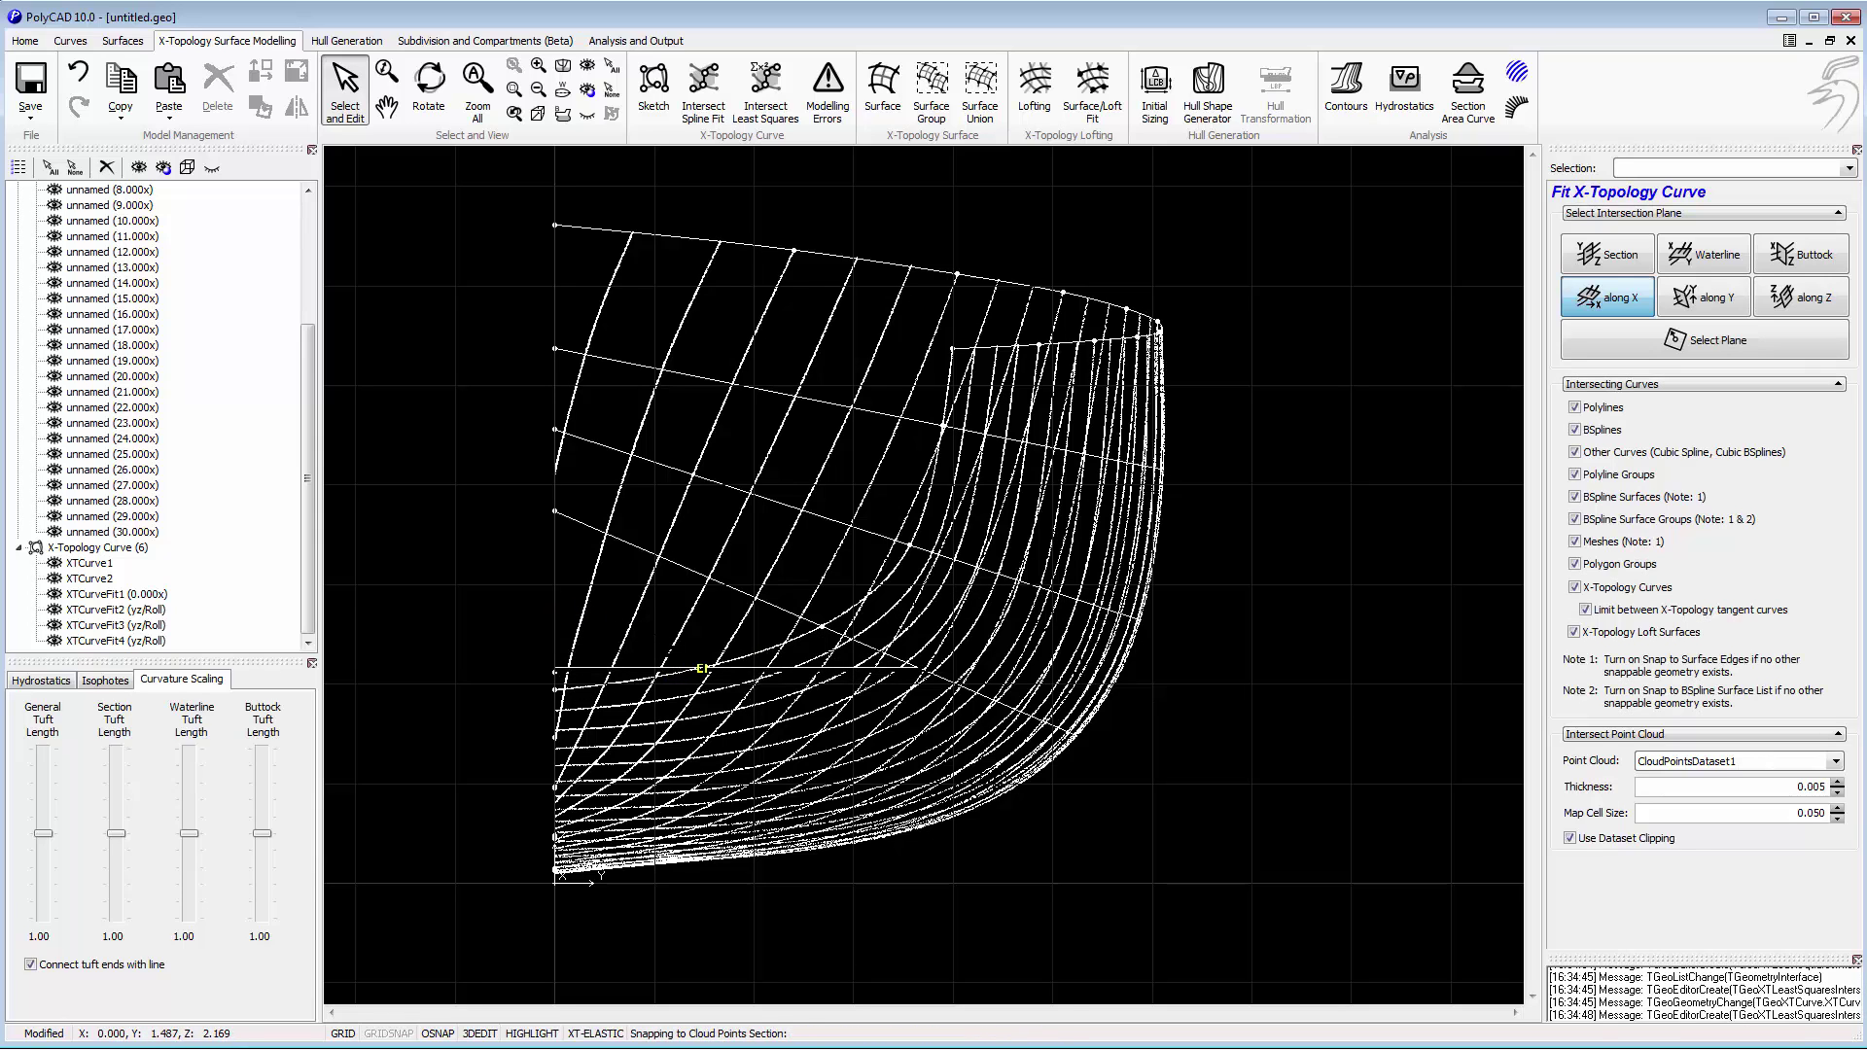
Fit a fourth diagonal on an along-X plane from the aft section to the centreline at about Z 3.15, using 10 control points.
click(698, 668)
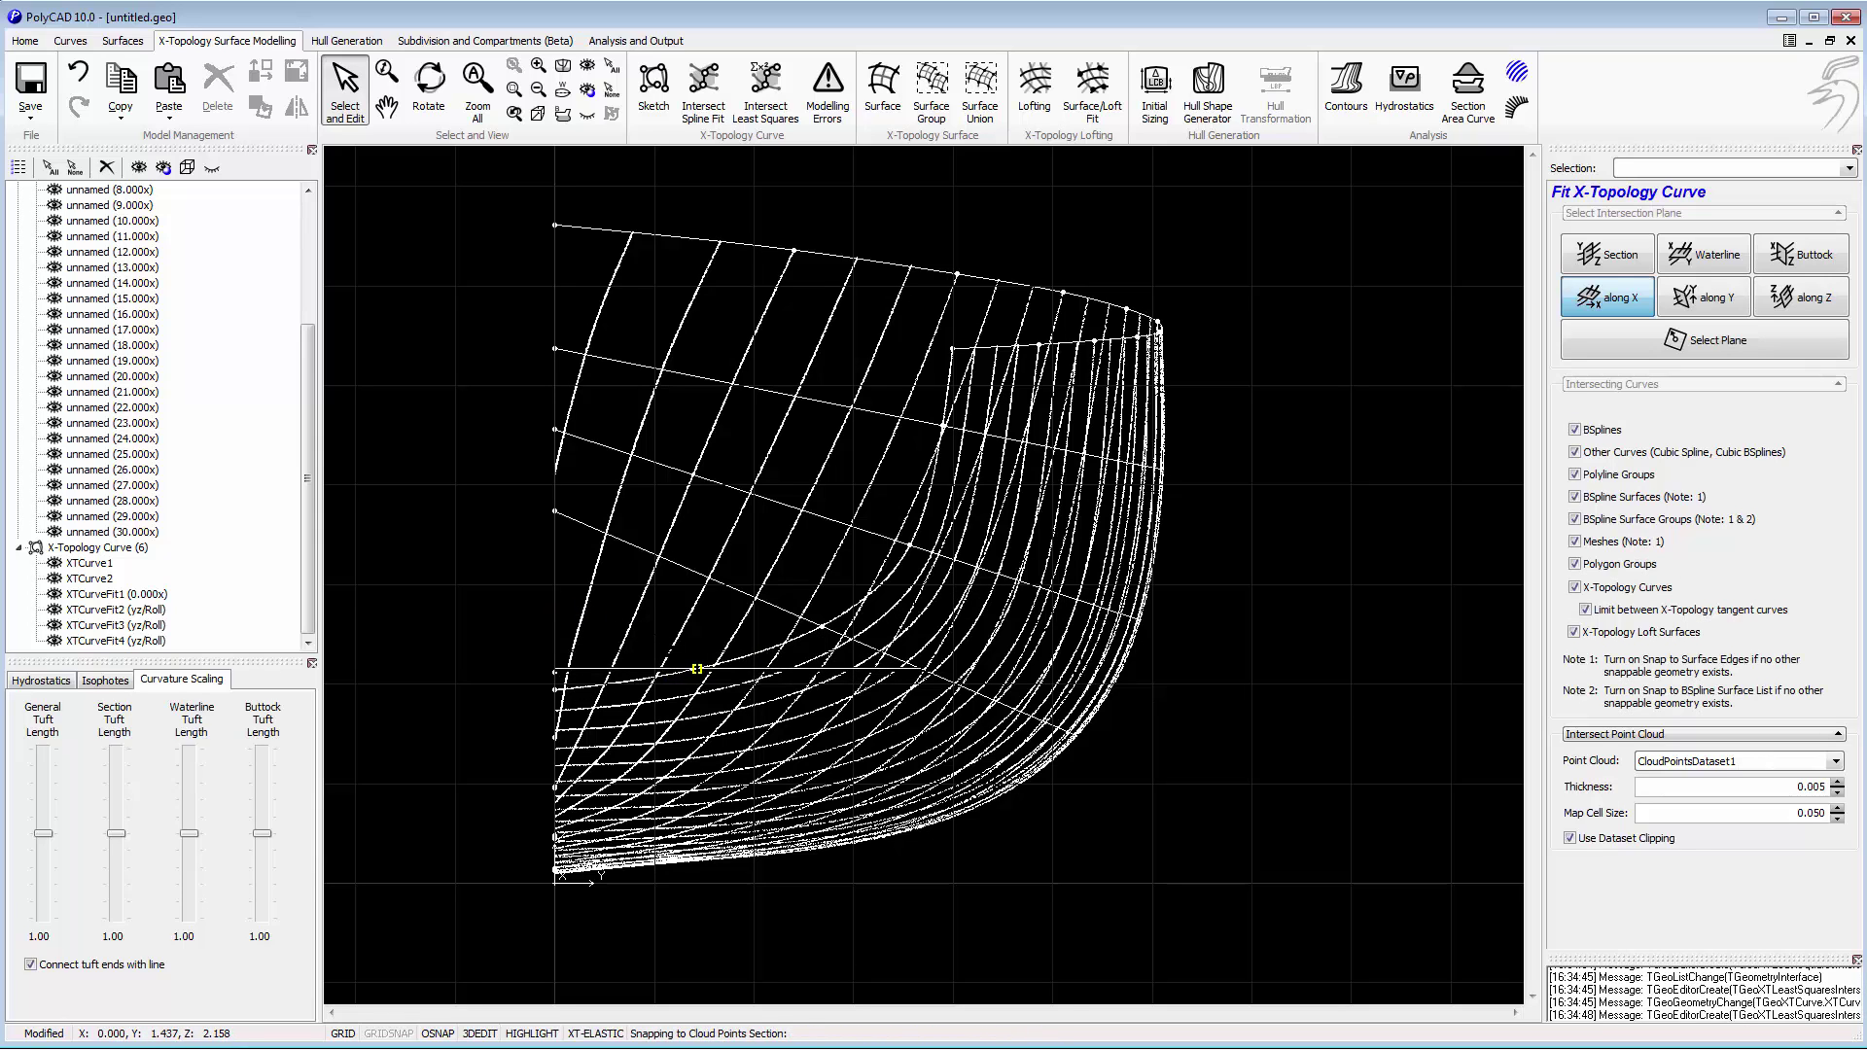
click(554, 570)
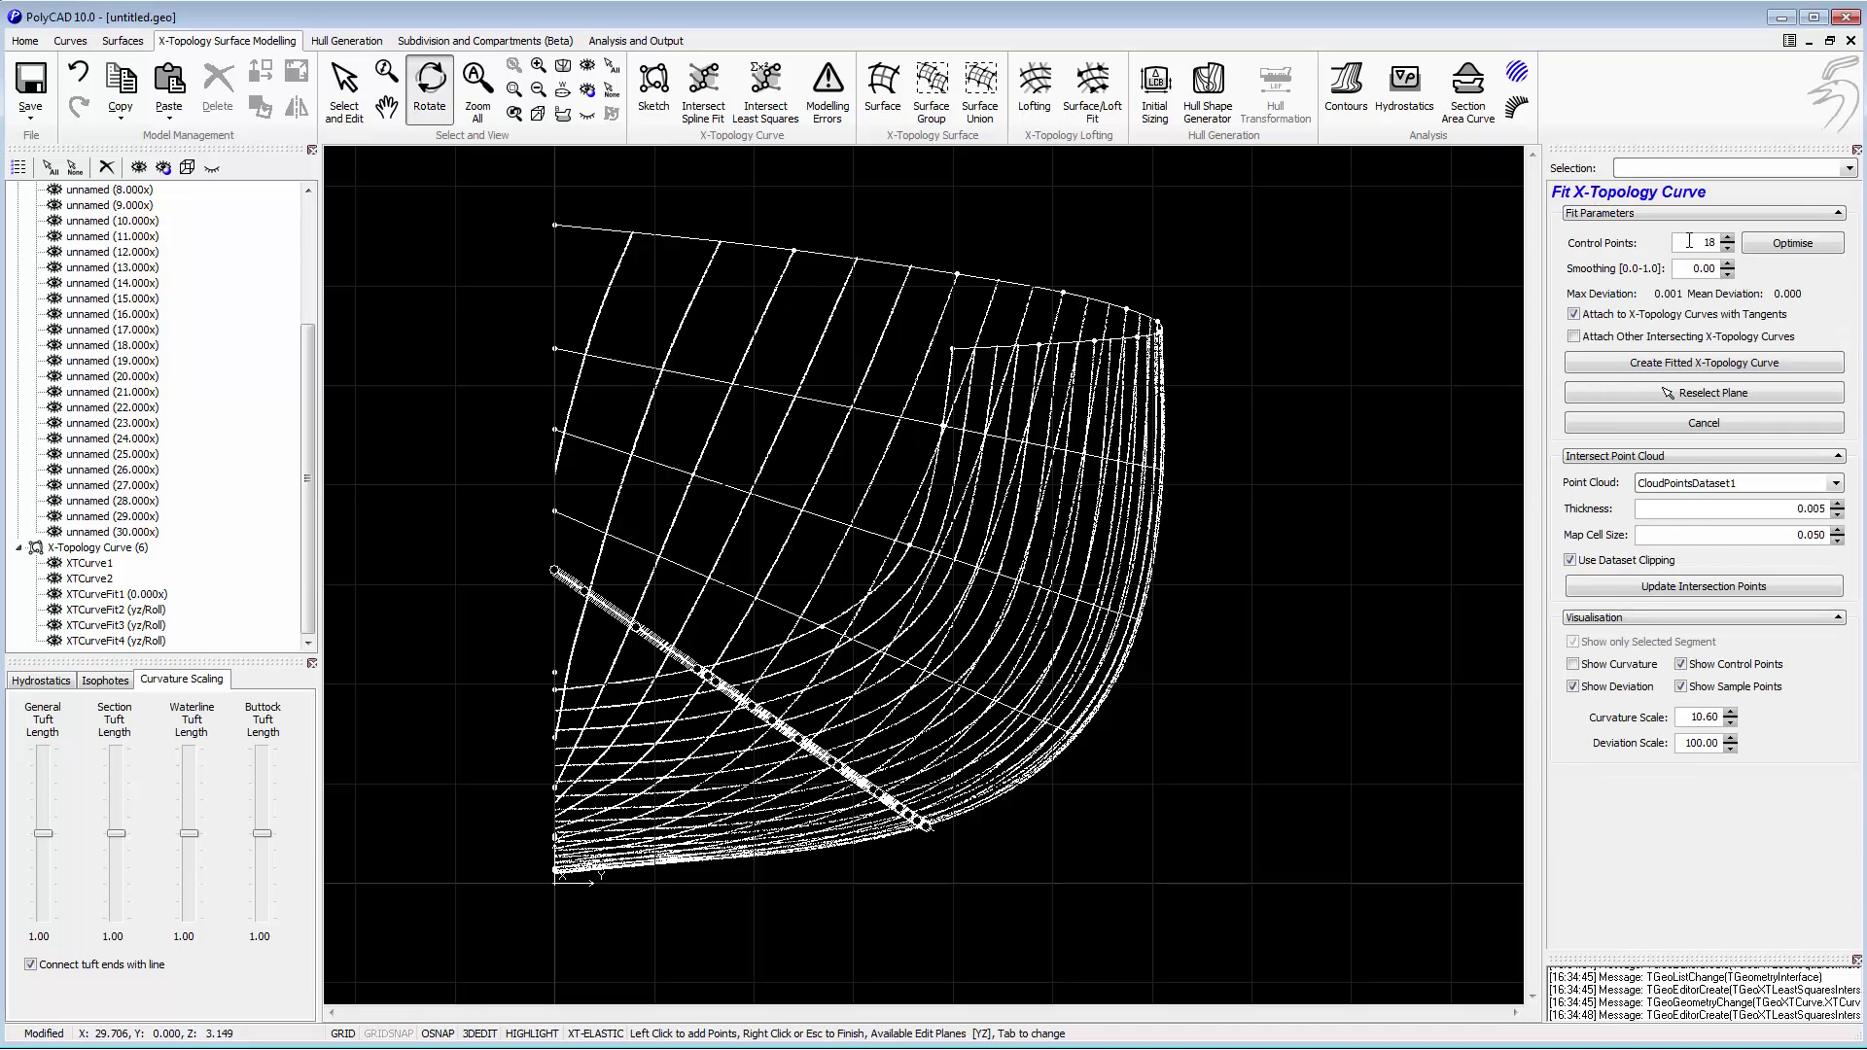
click(1772, 243)
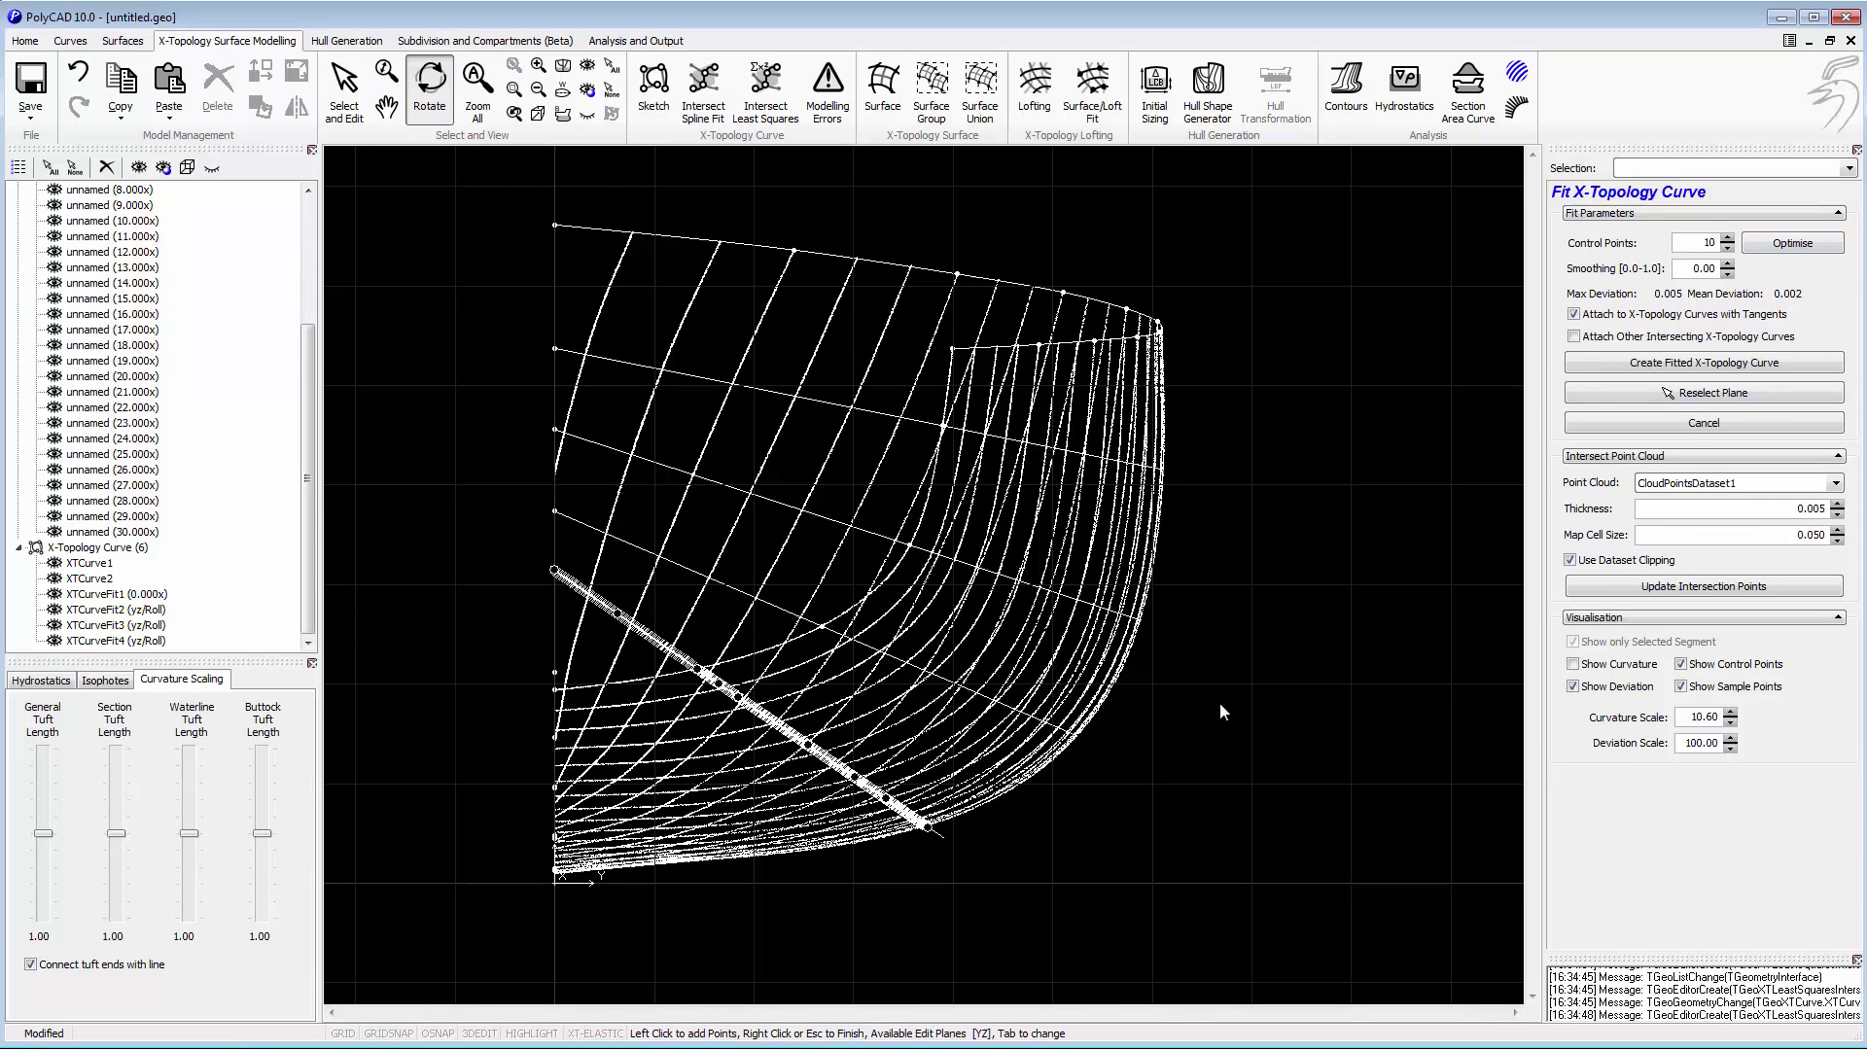
click(1722, 364)
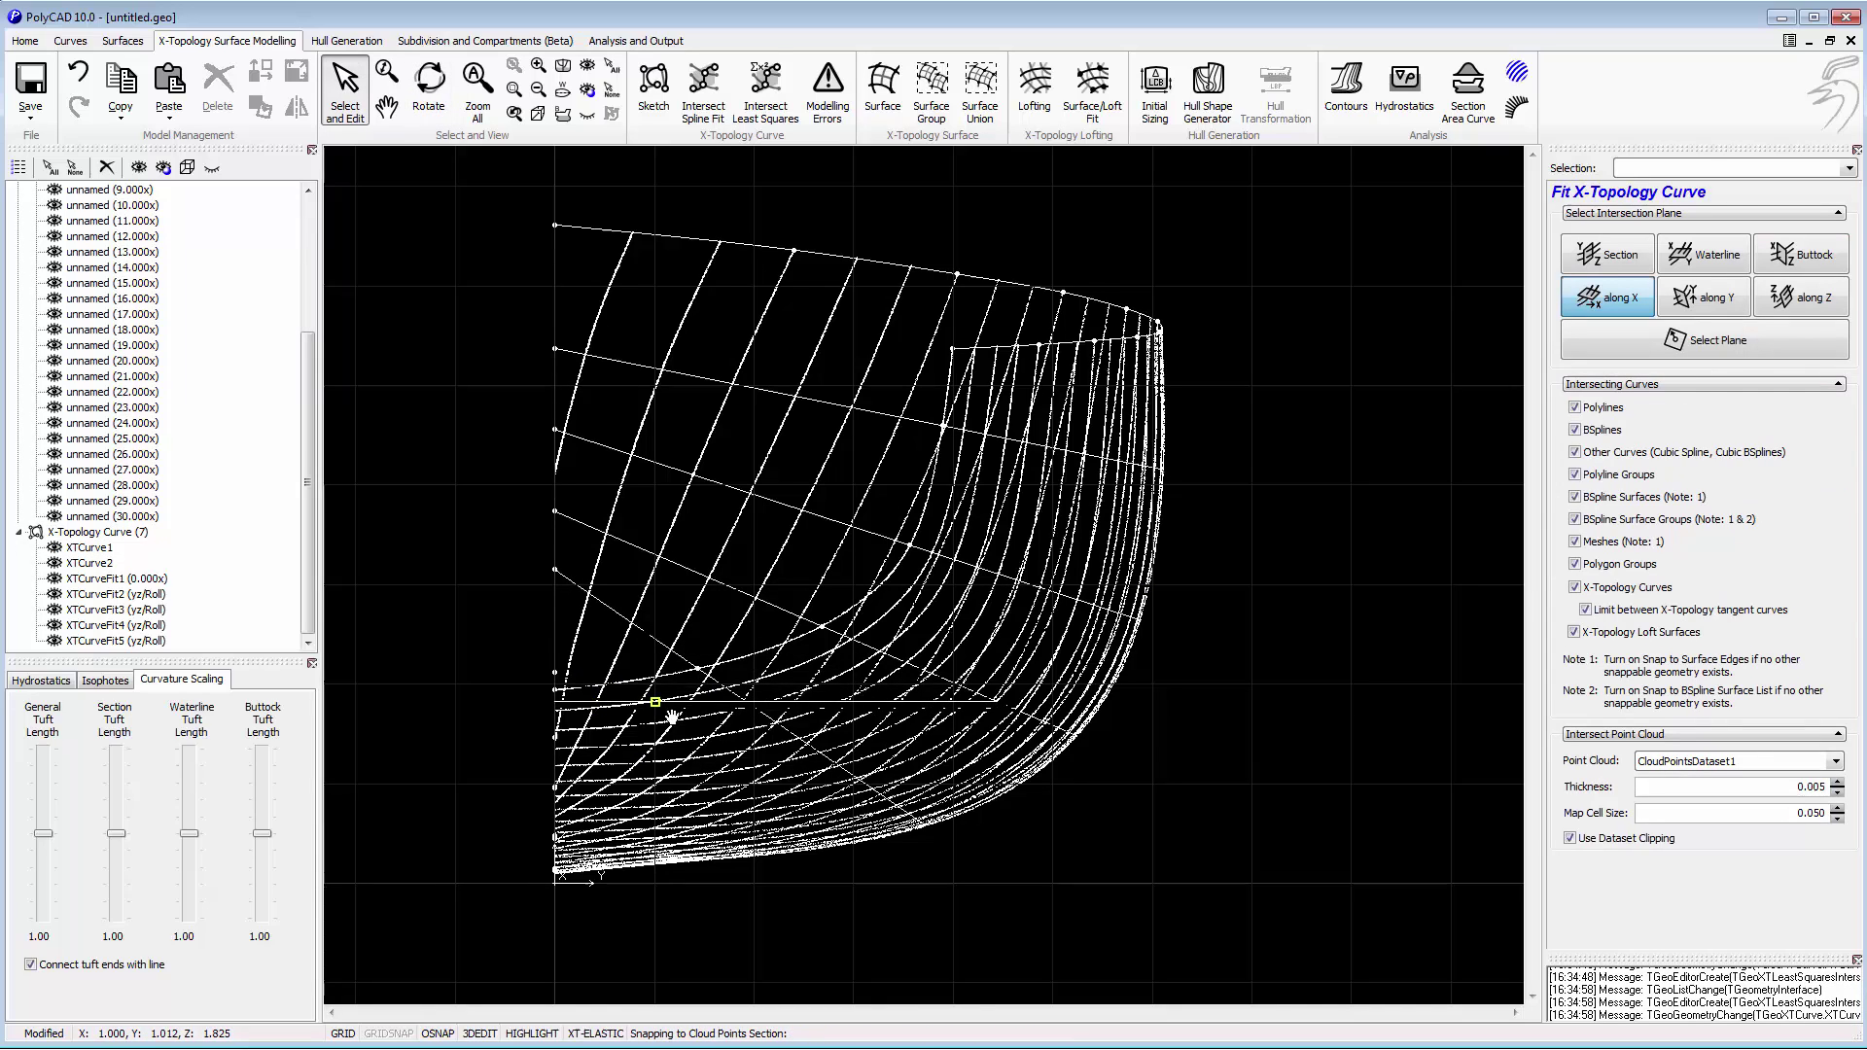
Try a fifth diagonal on an along-X plane from the aft section to the centreline at about Z 2.61, with 10 control points.
scroll(614, 682, up, 3)
click(759, 678)
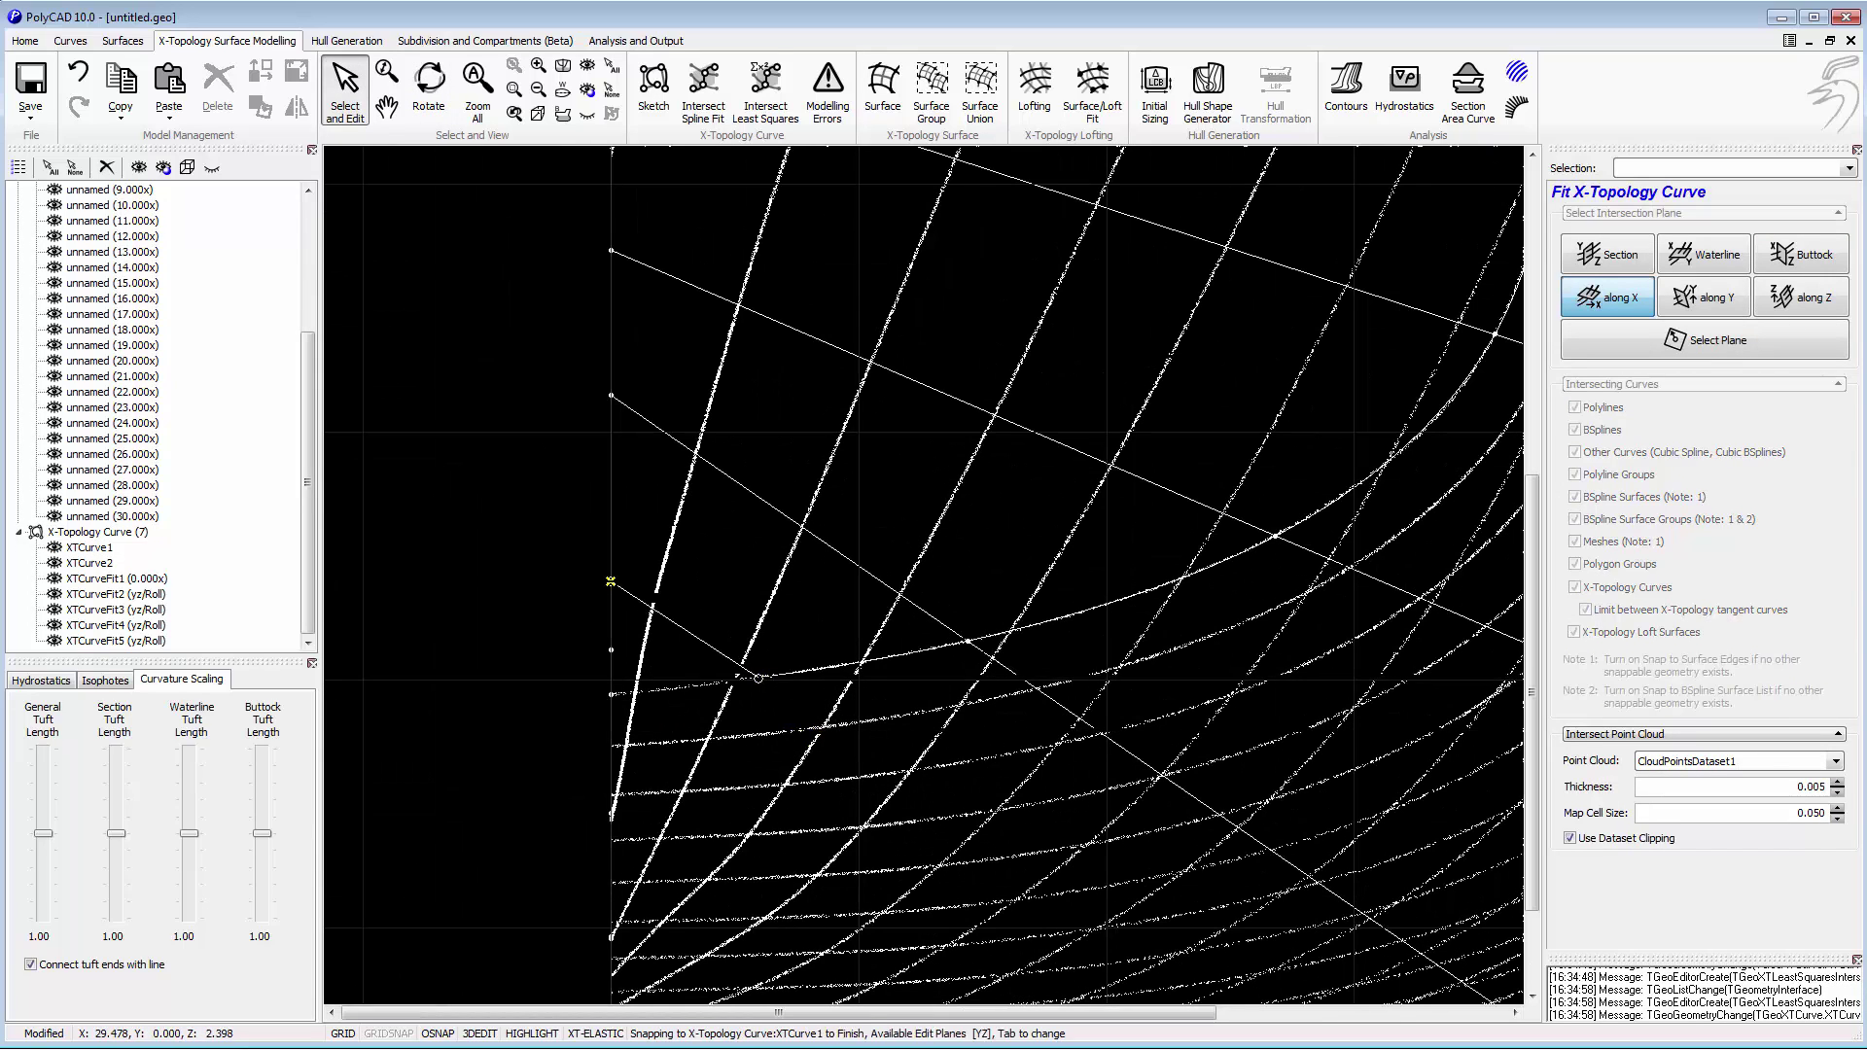
click(611, 528)
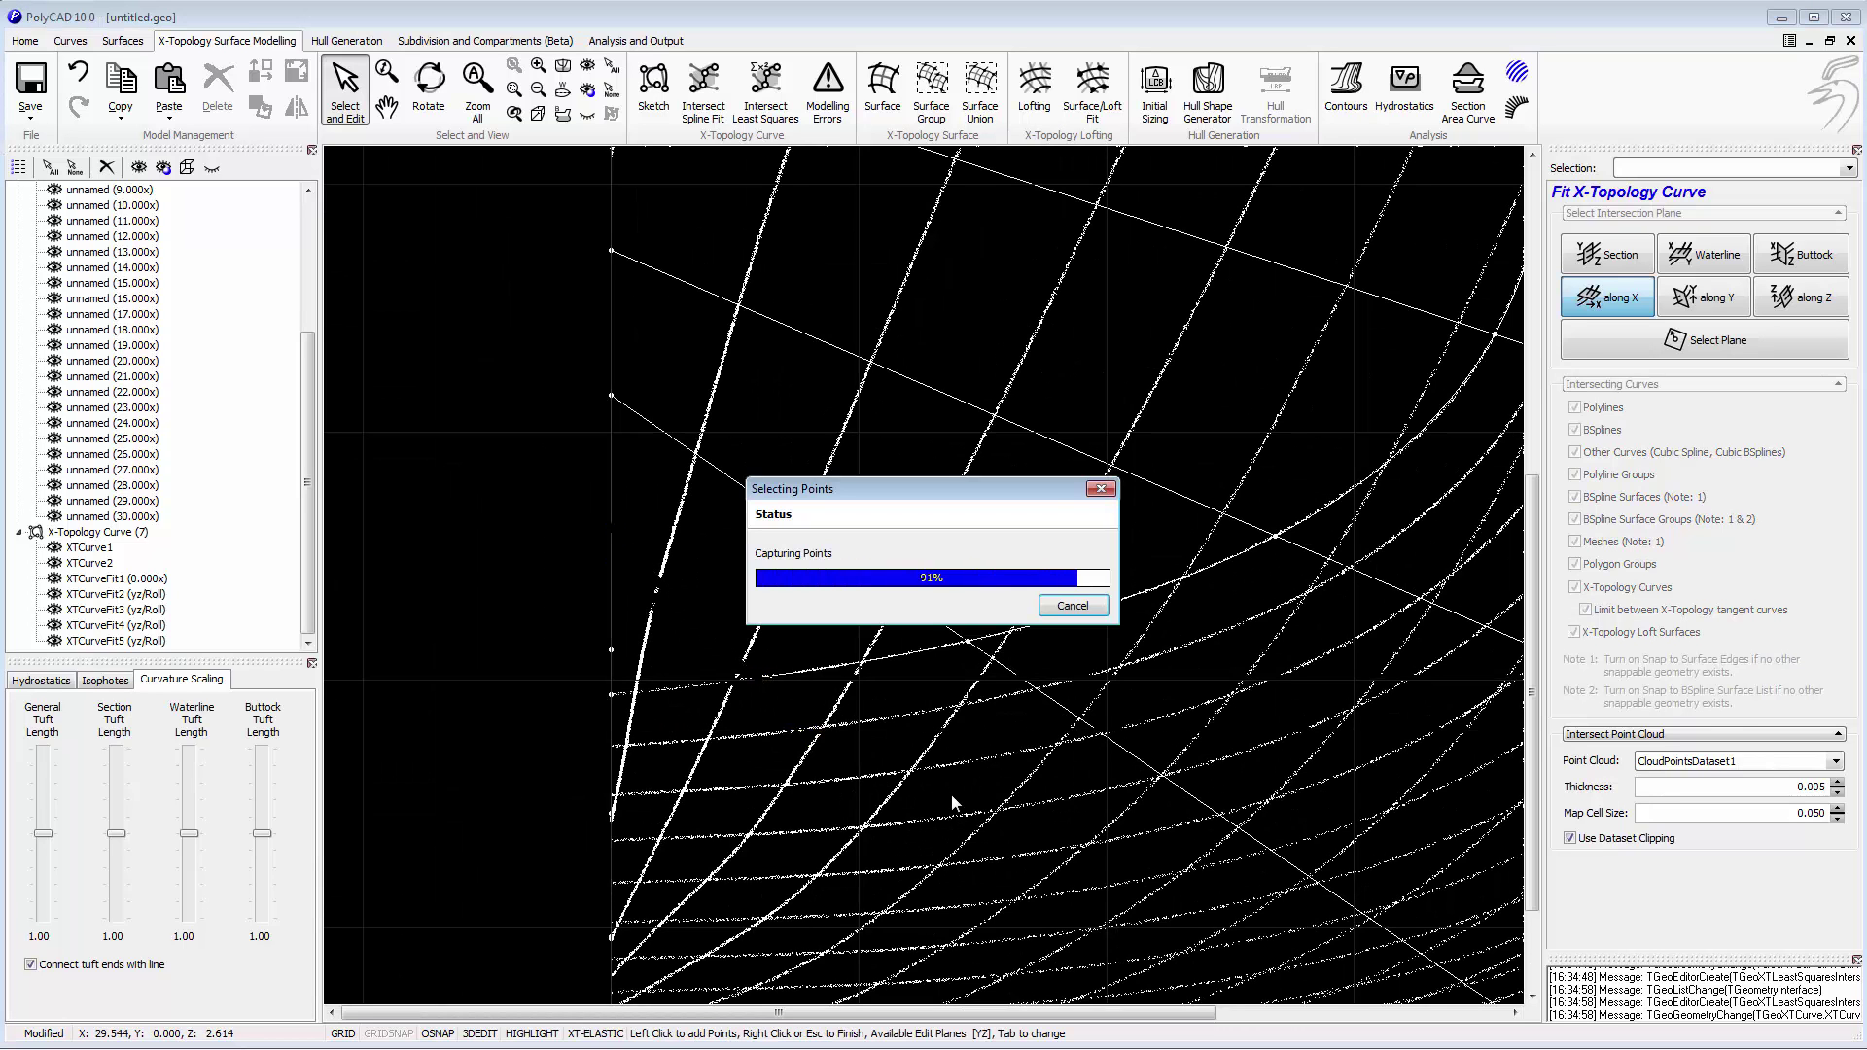
scroll(1041, 790, down, 4)
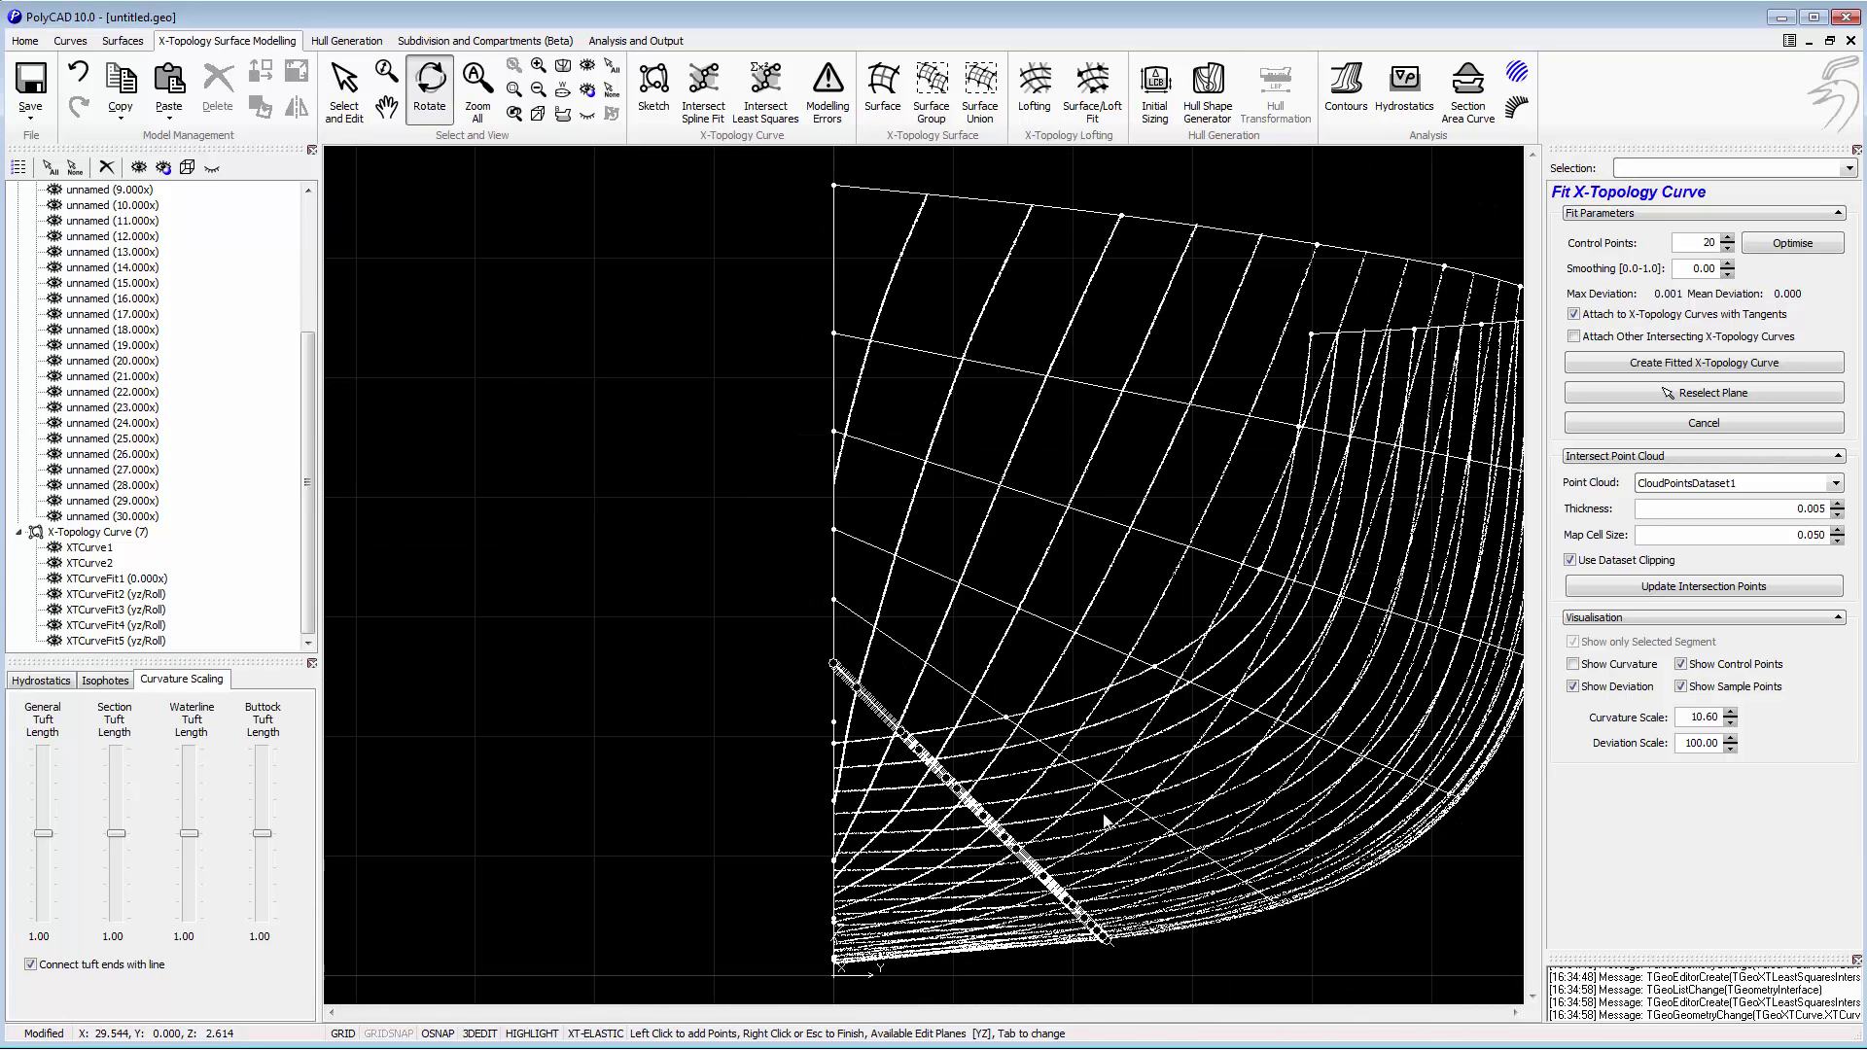
click(1713, 246)
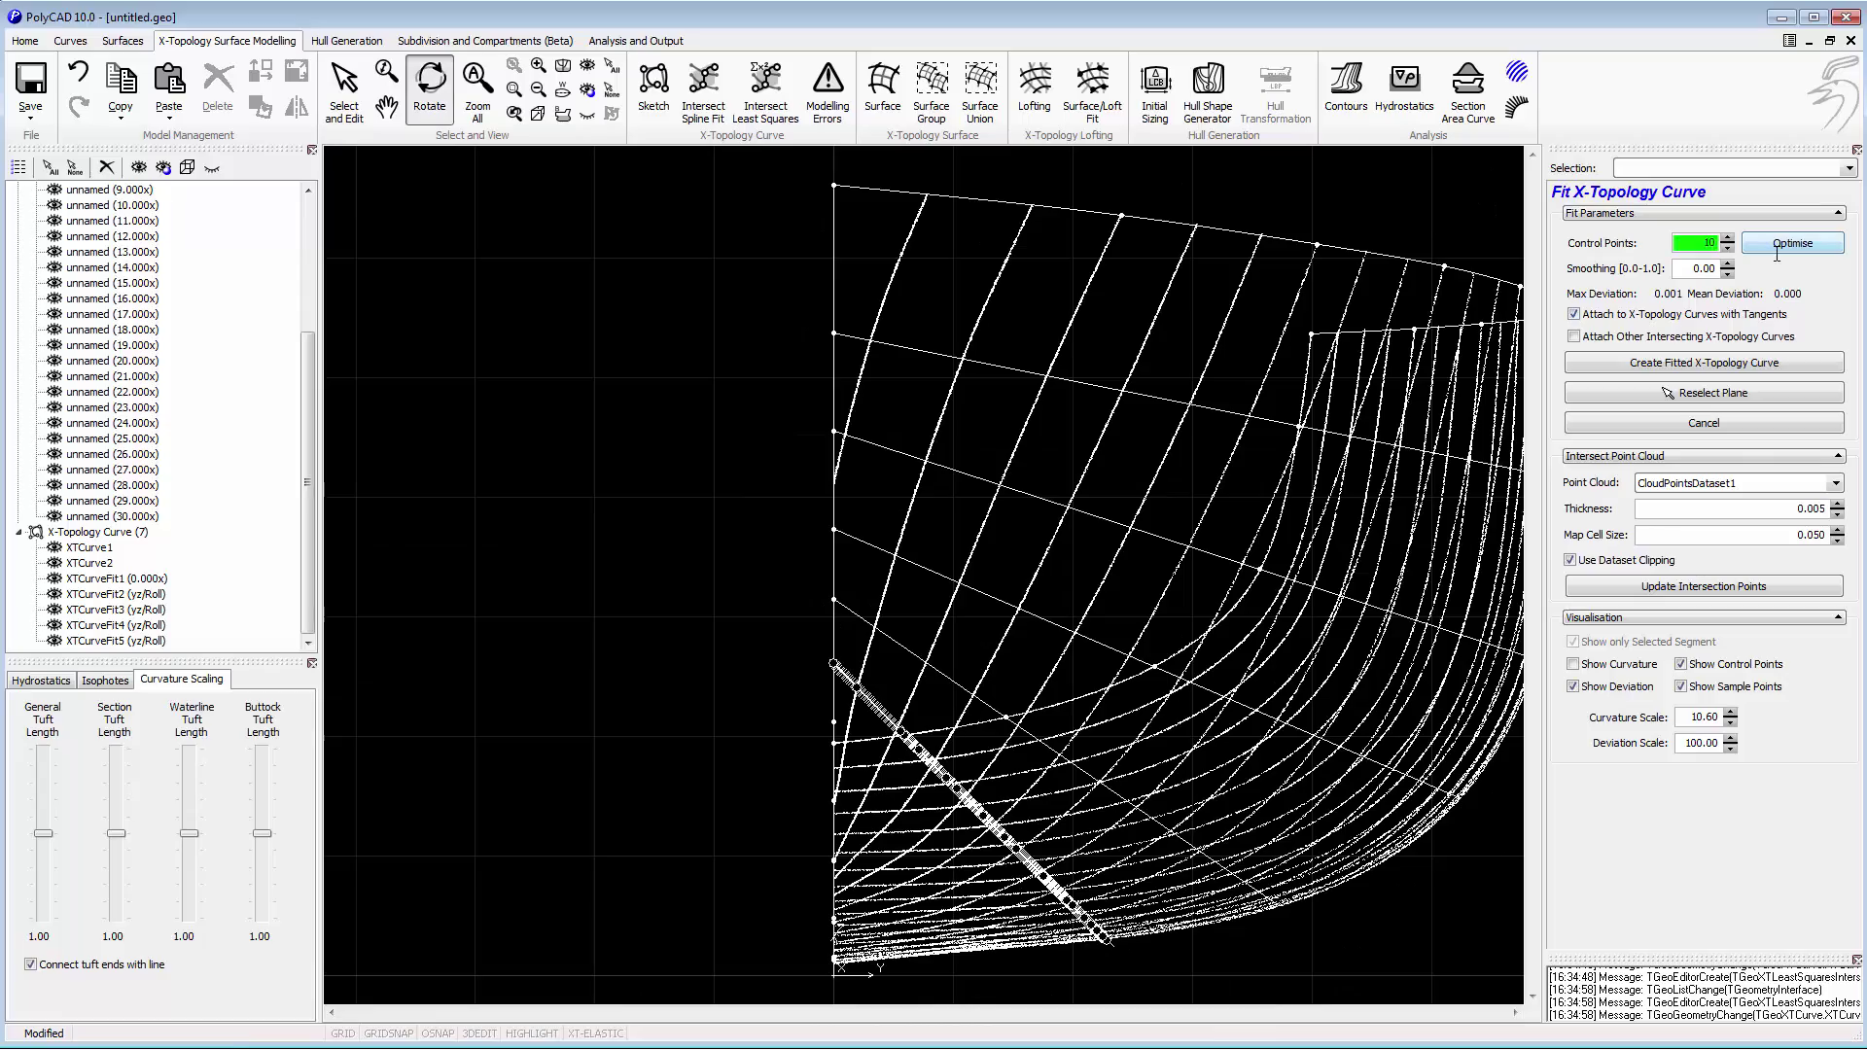
key(Return)
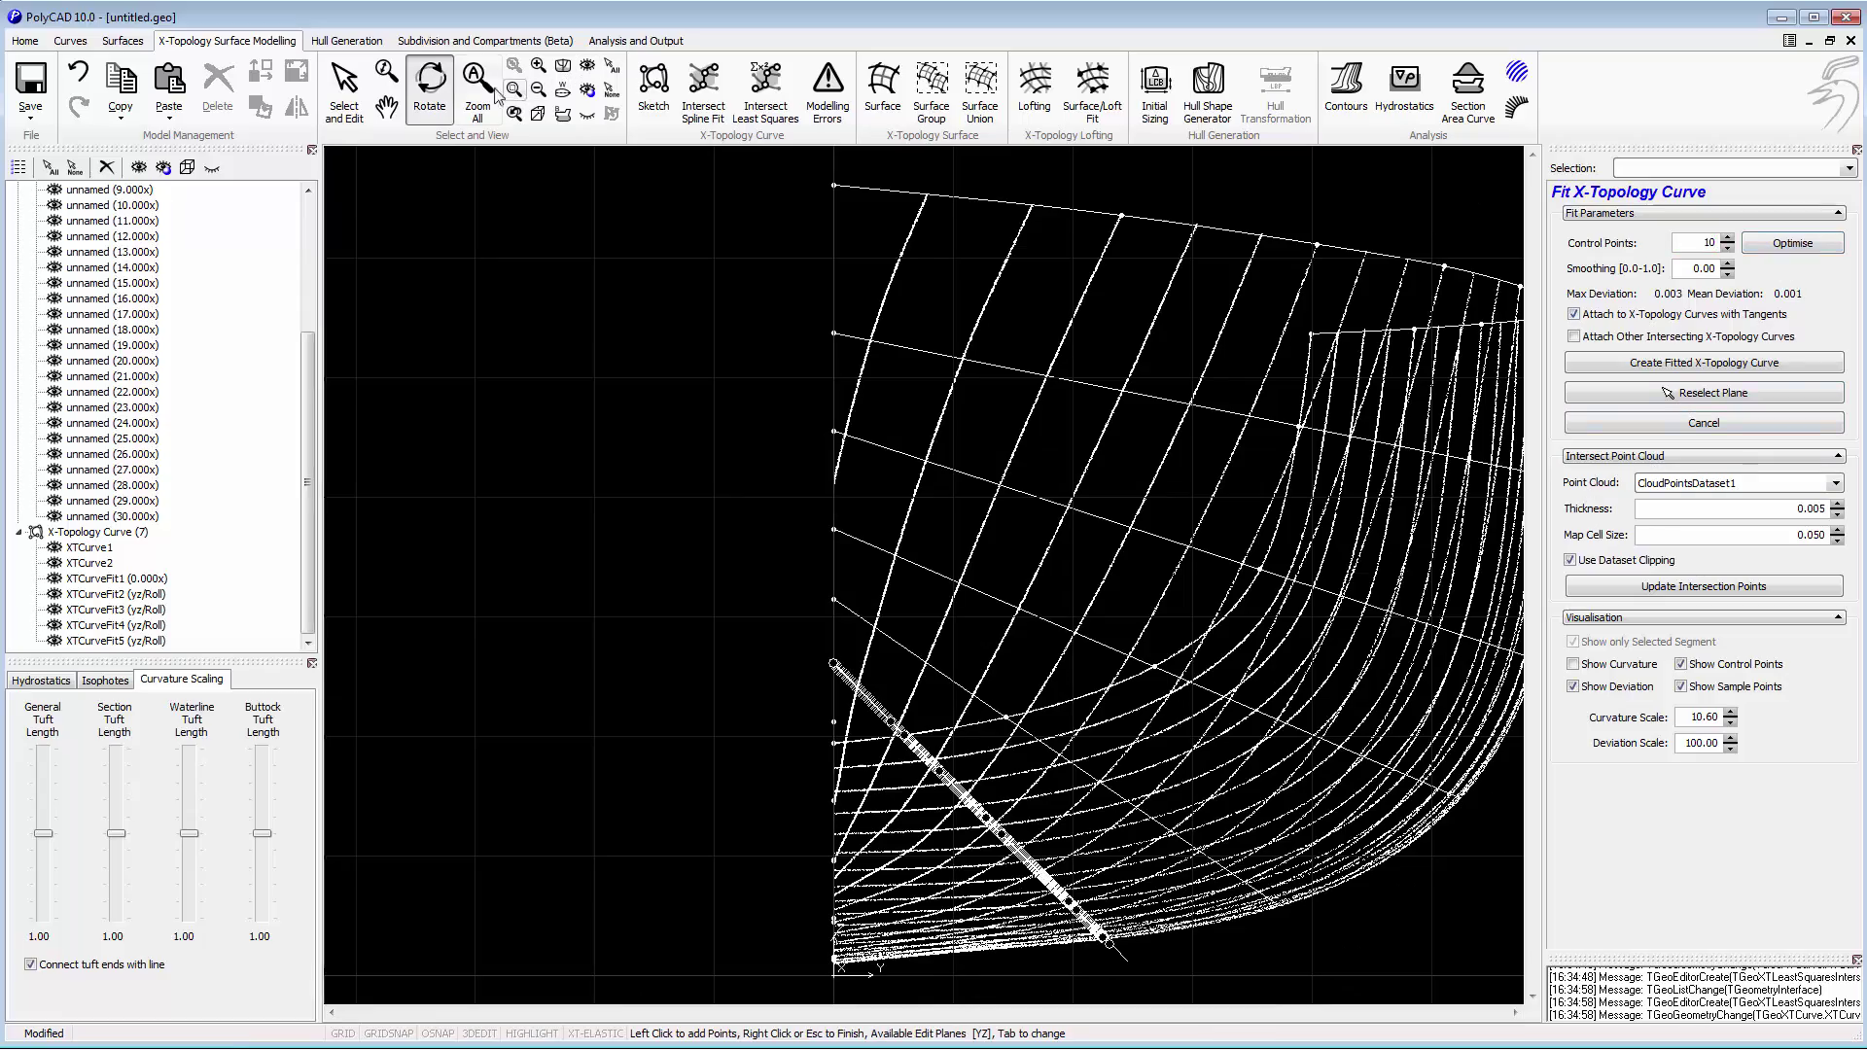
Show the curvature instead of the deviation on the fitted diagonal and inspect the curve in 3D.
scroll(822, 287, up, 3)
scroll(855, 301, down, 5)
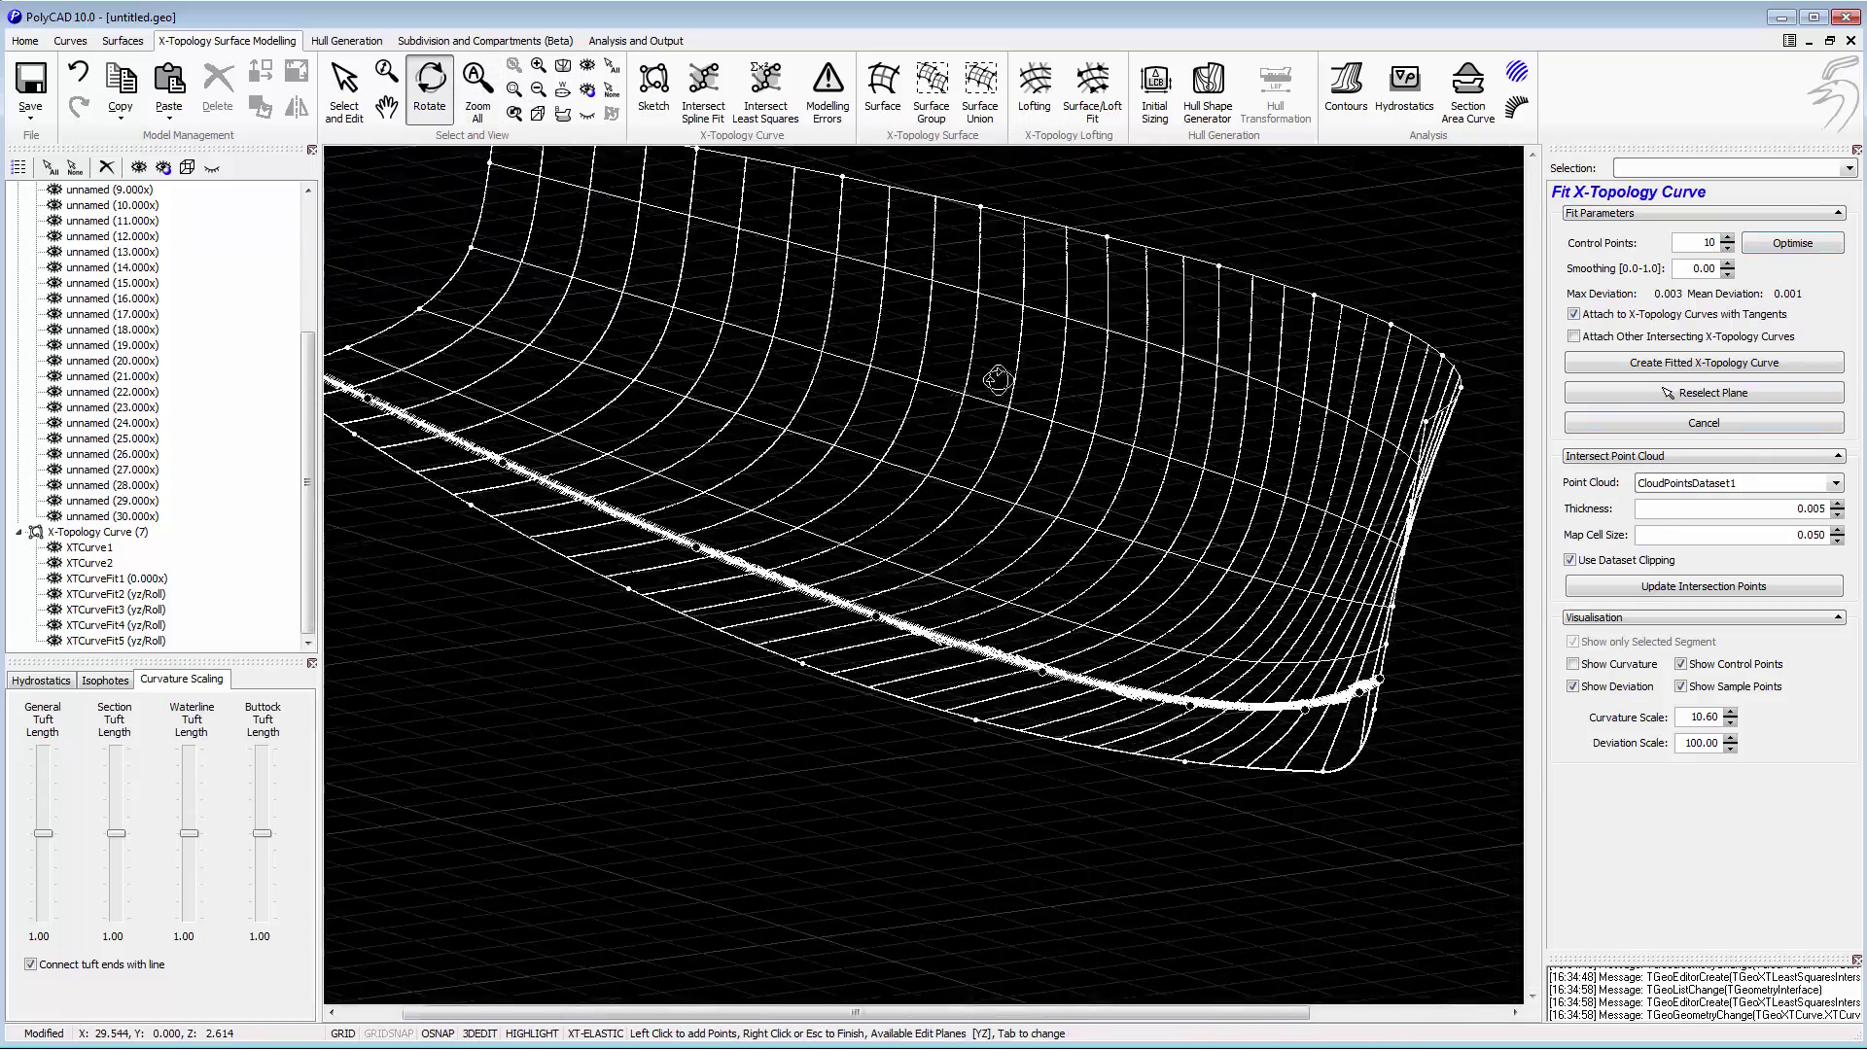
drag(991, 384, 855, 376)
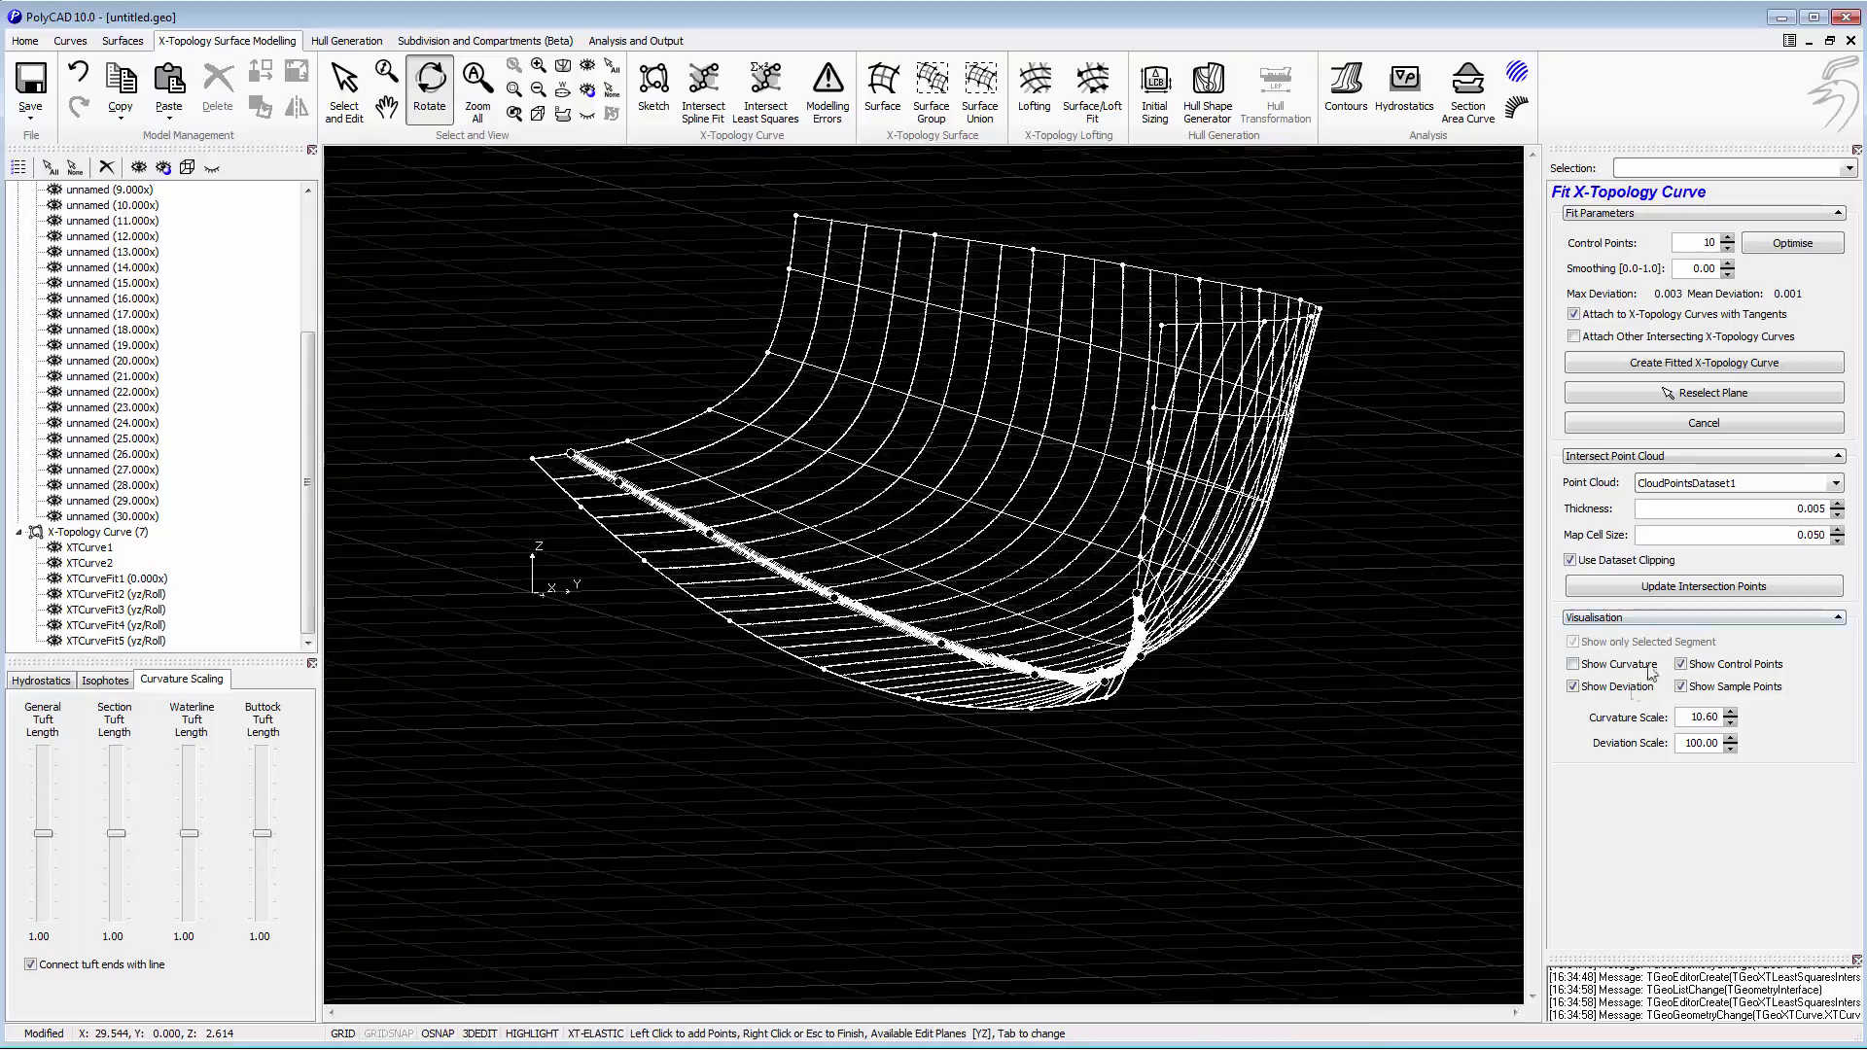
click(1615, 691)
click(1611, 668)
drag(1400, 574, 1078, 498)
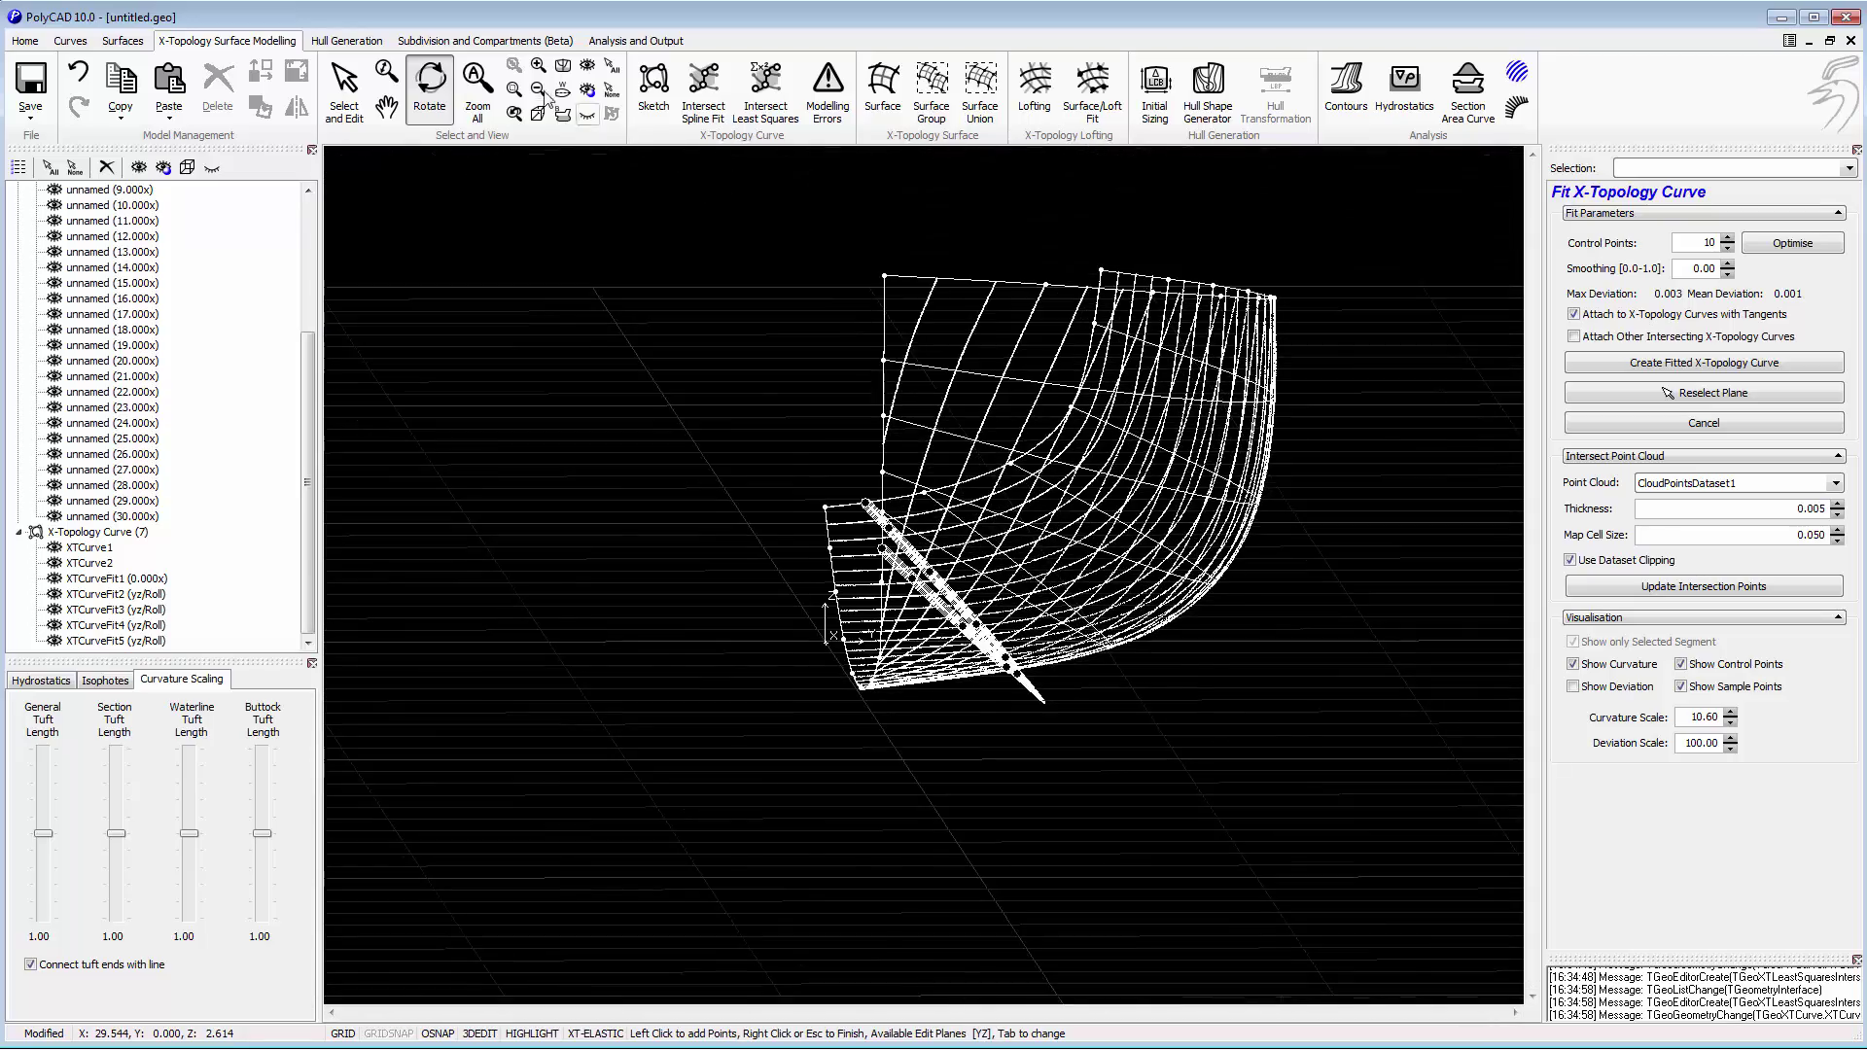
In the body plan view, reselect the fifth diagonal's plane from about Y 0.47, Z 2.00 on the aft section to the centreline at about Z 2.49.
click(564, 68)
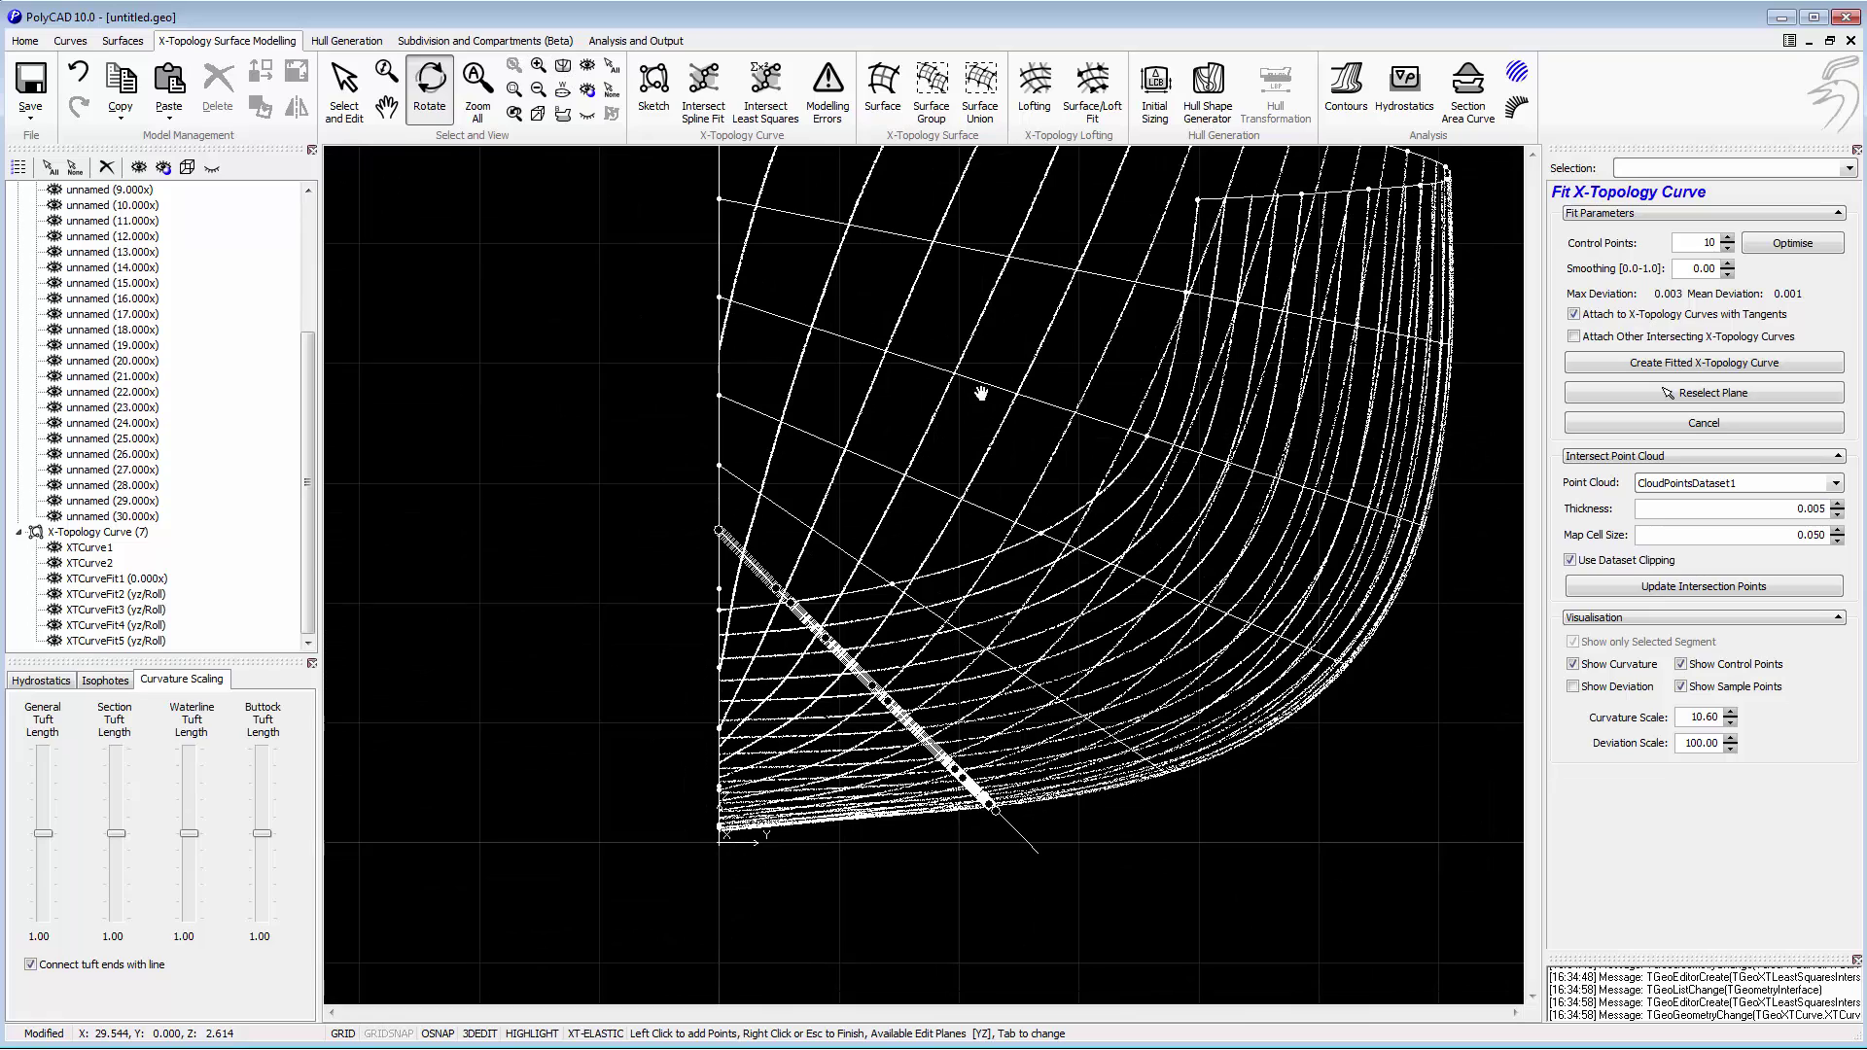
middle_drag(981, 393, 987, 345)
scroll(992, 352, up, 1)
click(1640, 390)
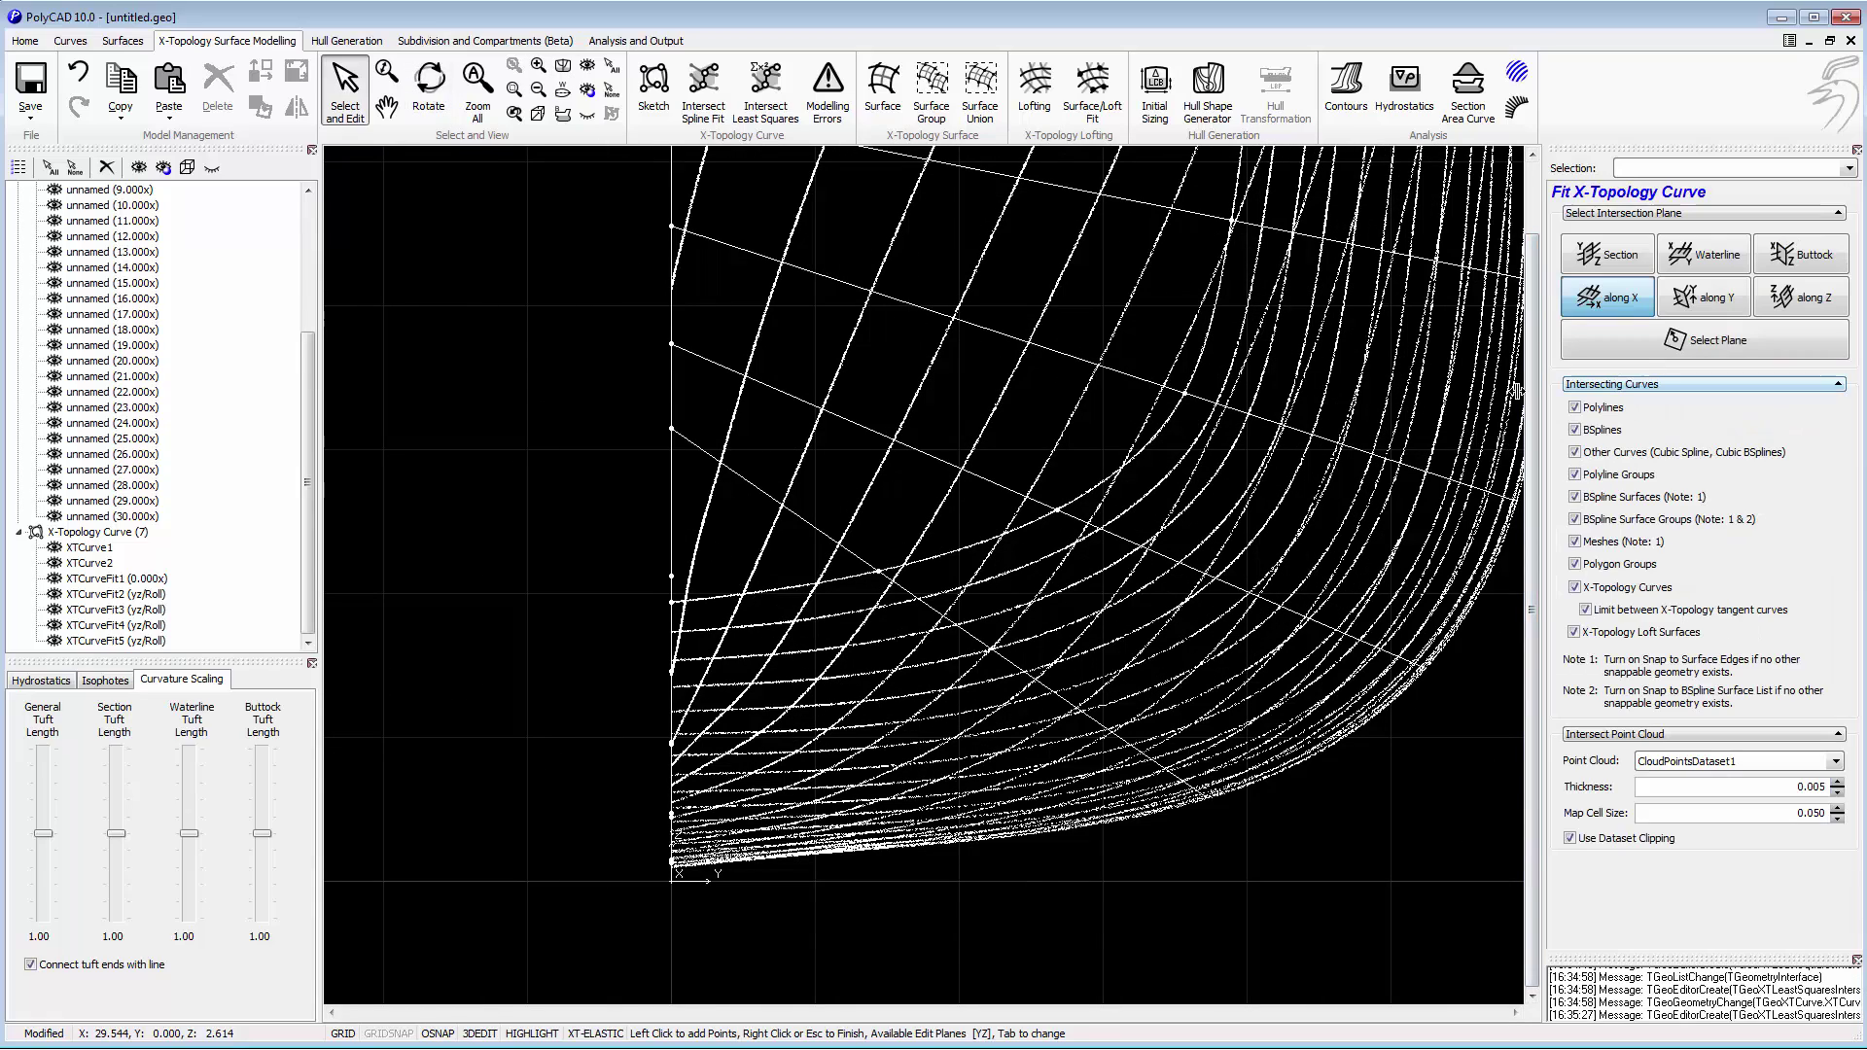
scroll(737, 609, up, 3)
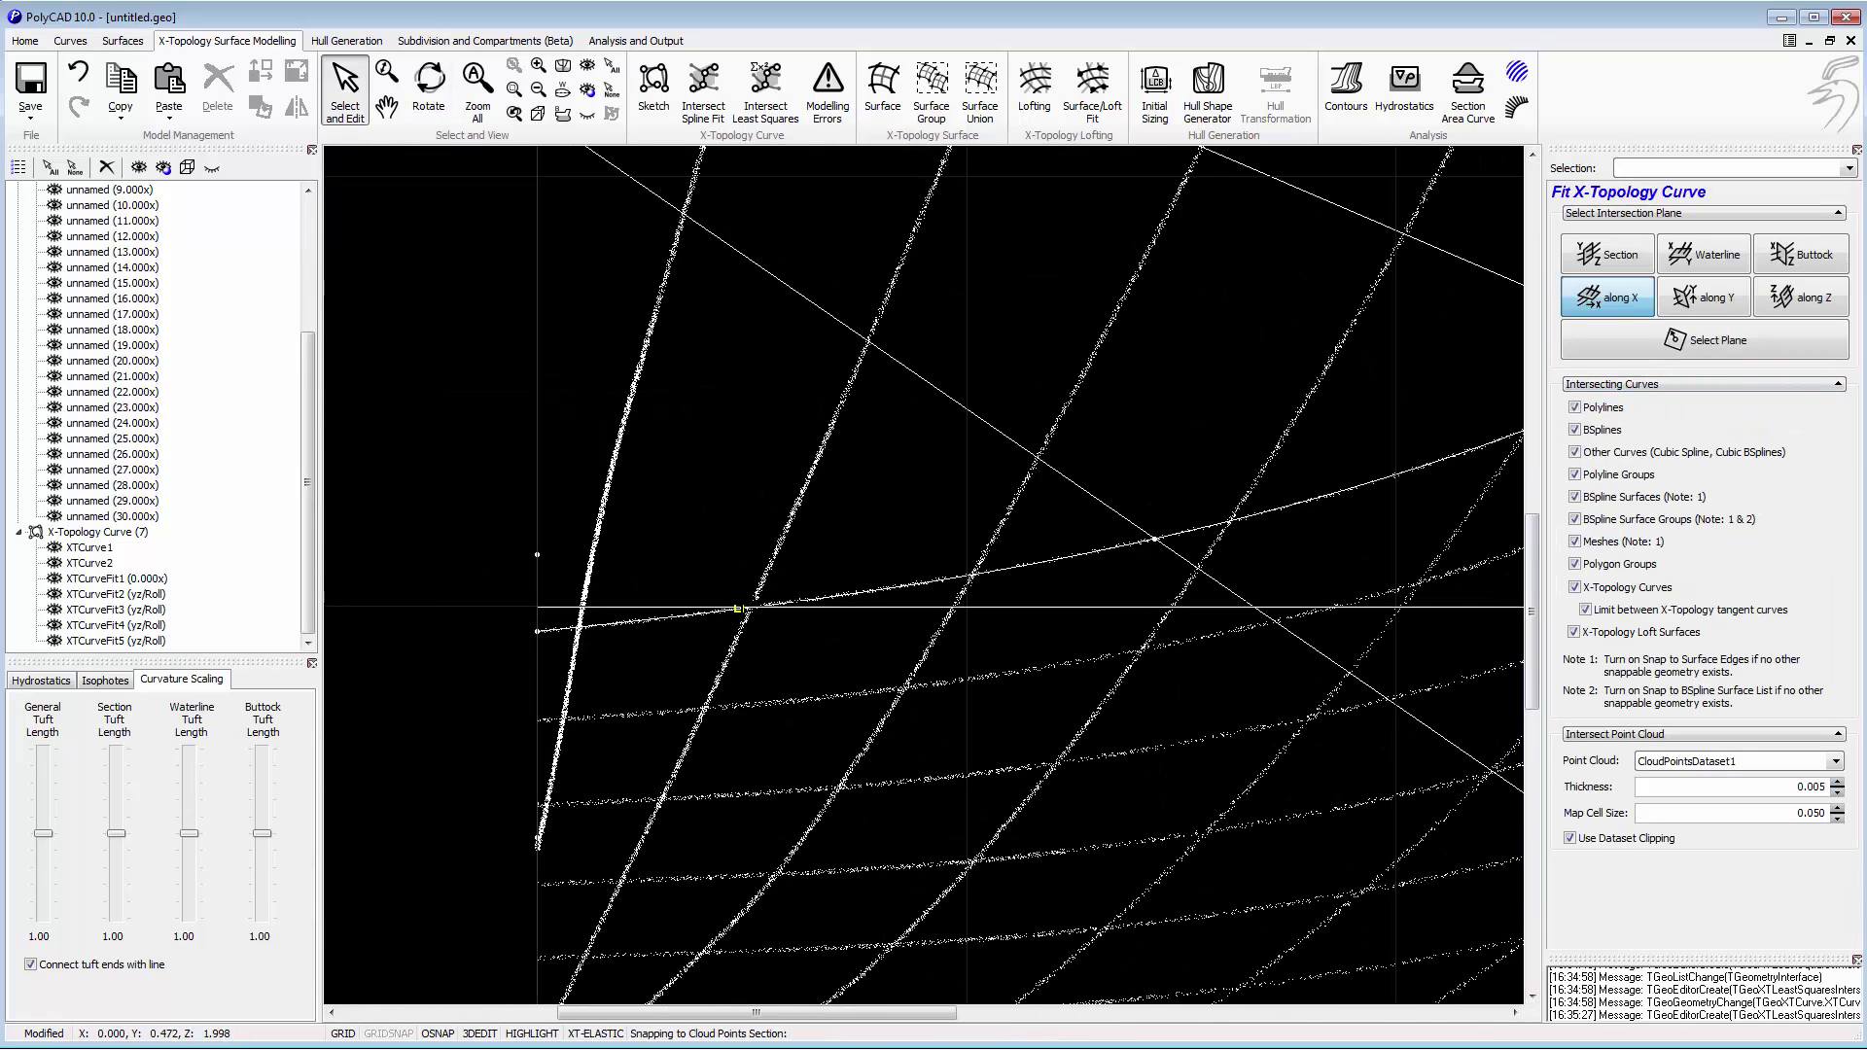
click(737, 609)
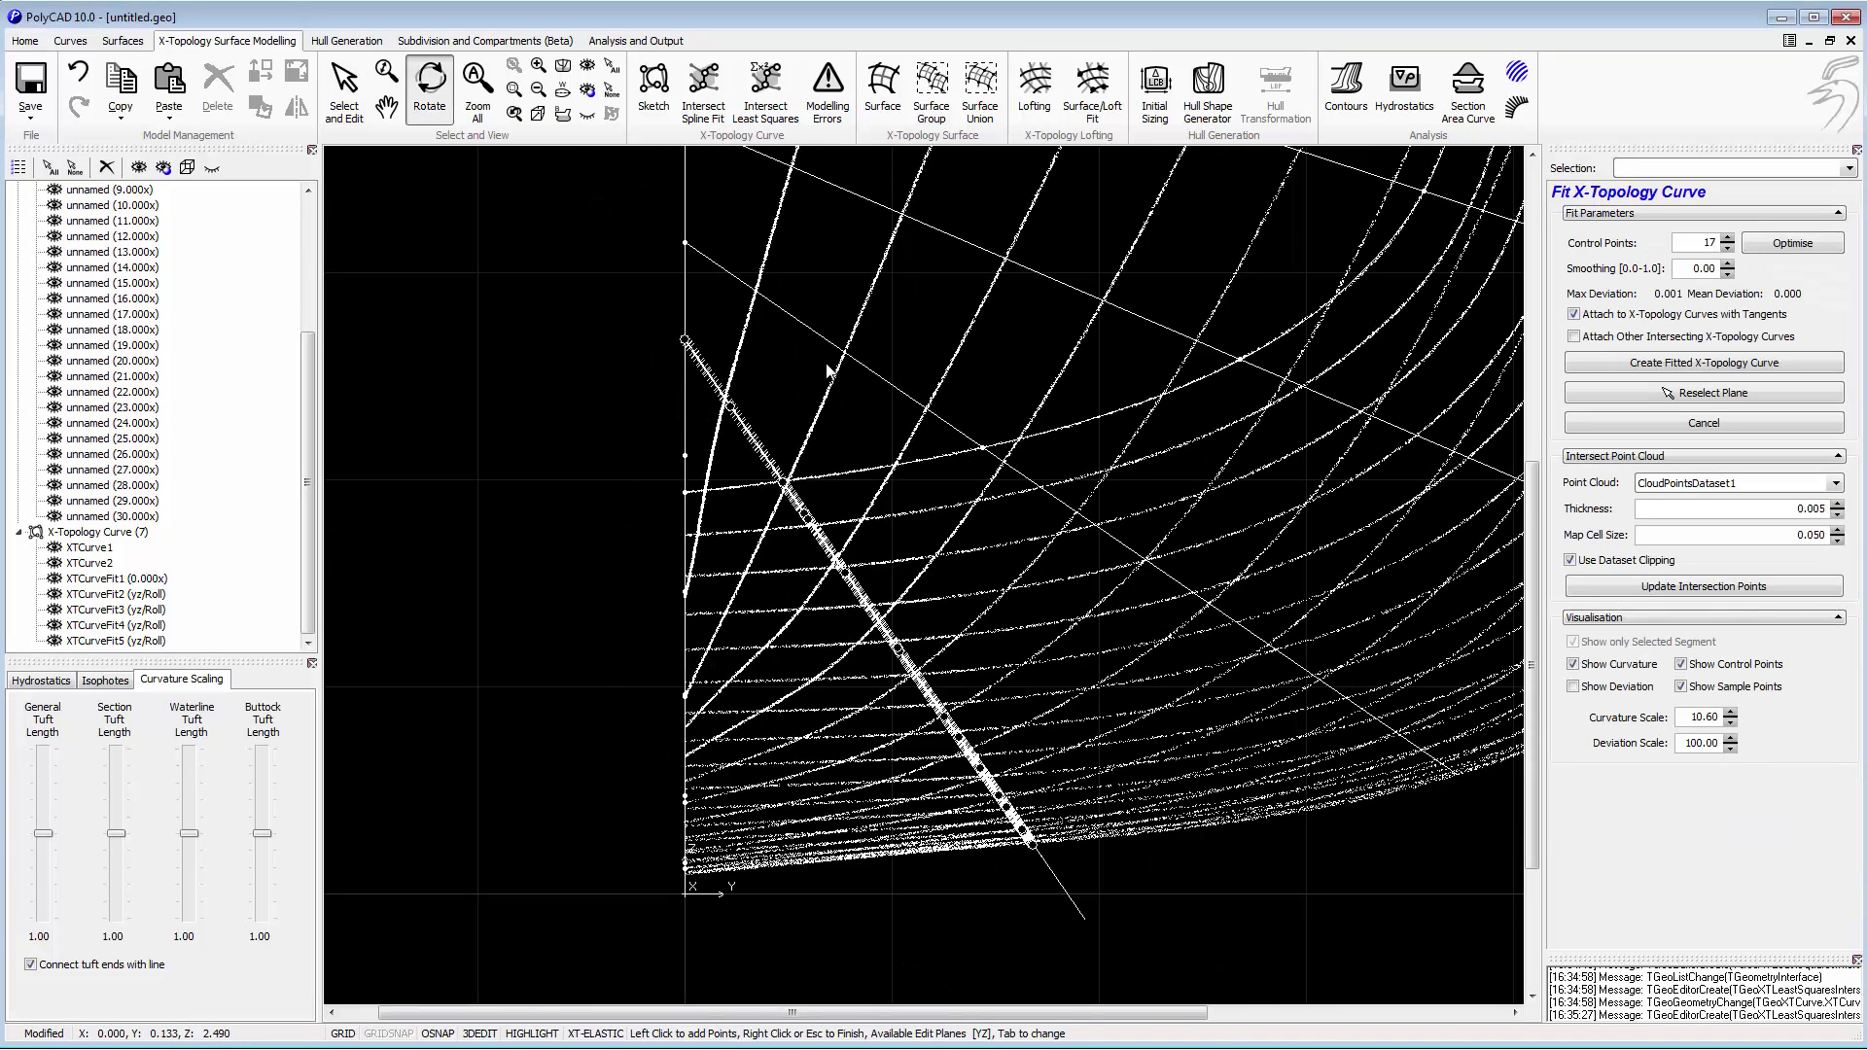
scroll(912, 420, down, 2)
Set the fifth diagonal to 10 control points, check its curvature in 3D, and create the fitted X-Topology curve.
double_click(1710, 244)
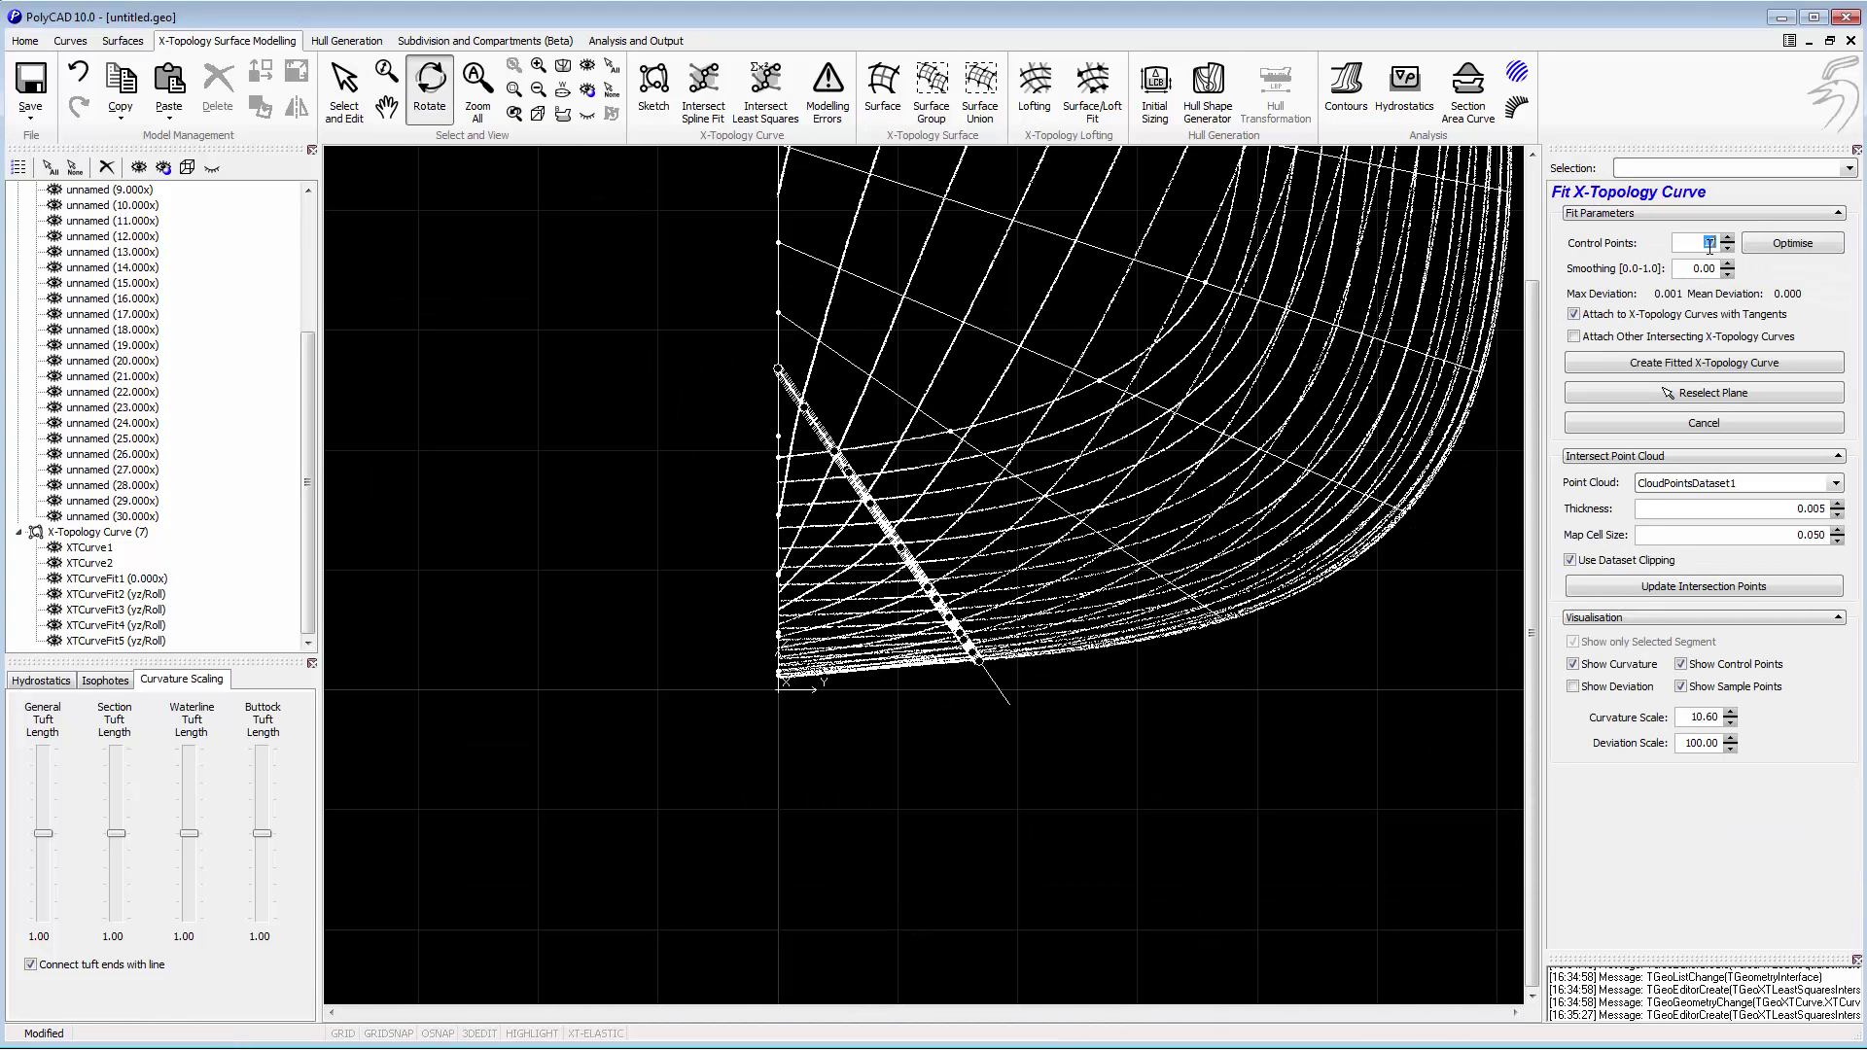
text(10)
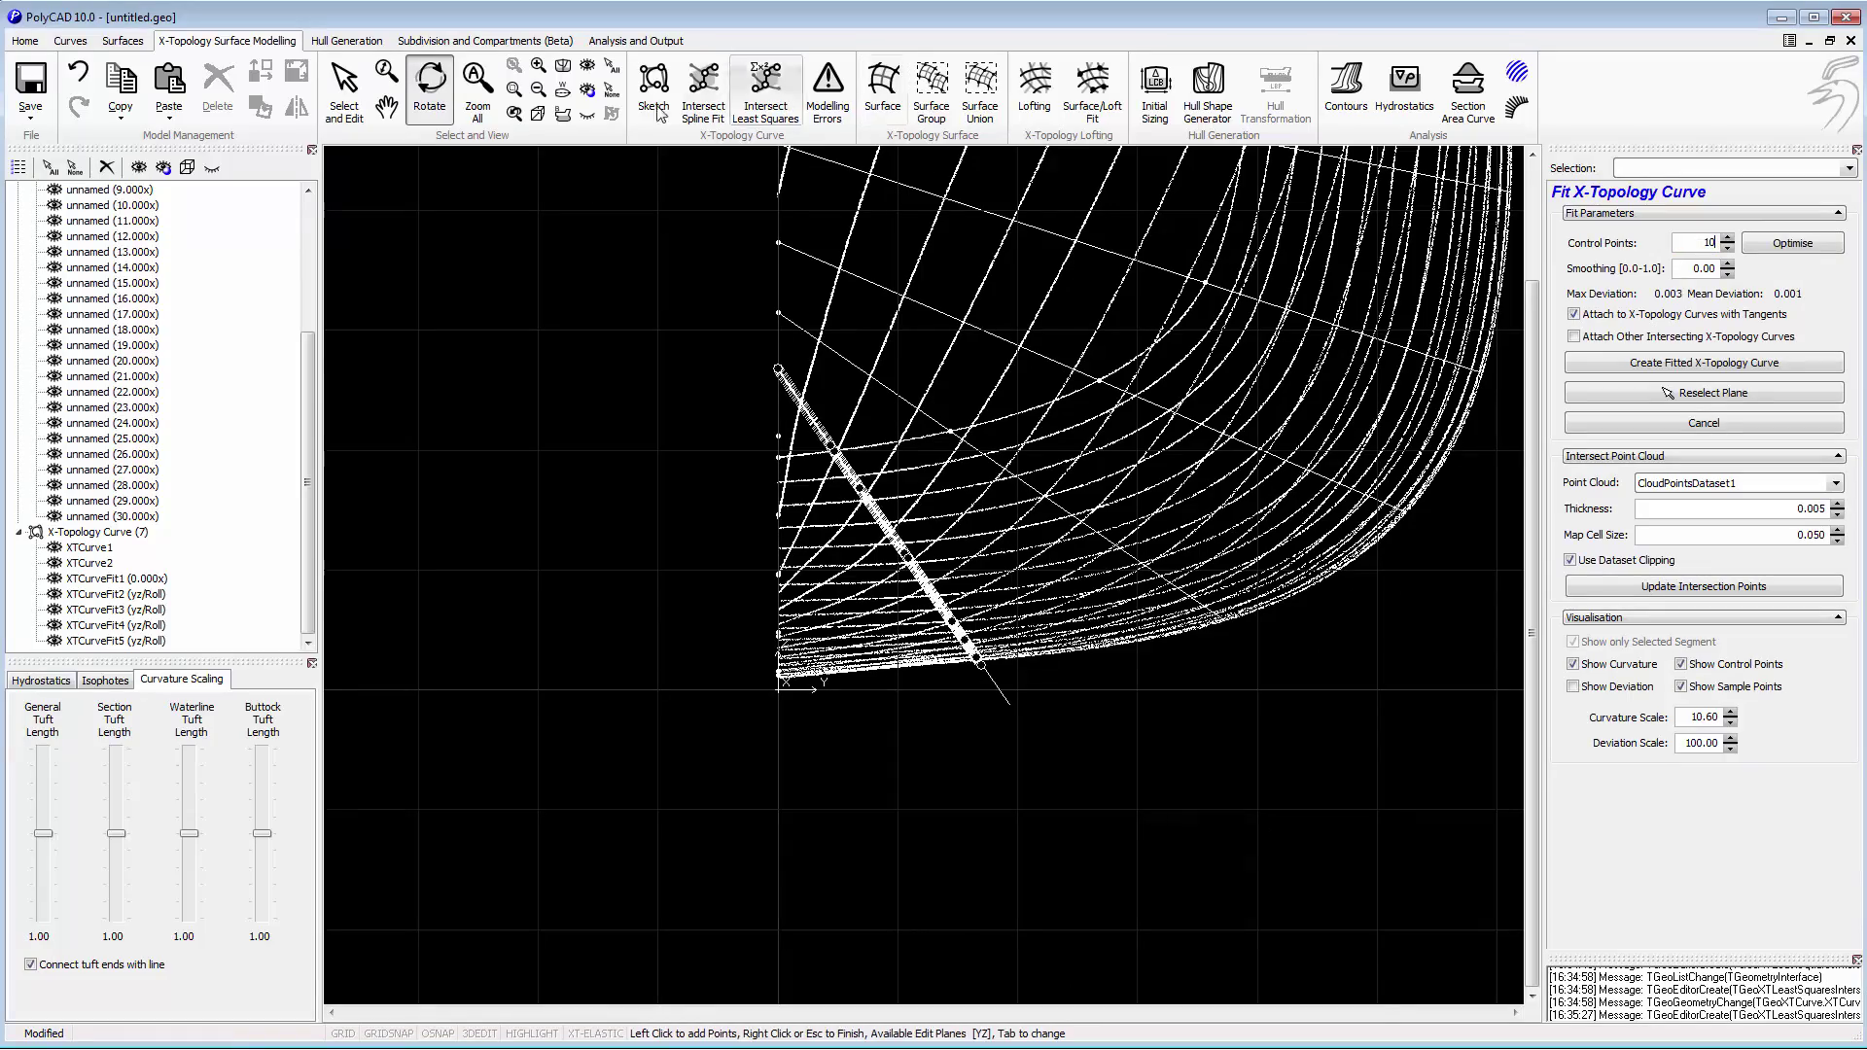
click(425, 102)
drag(590, 259, 764, 388)
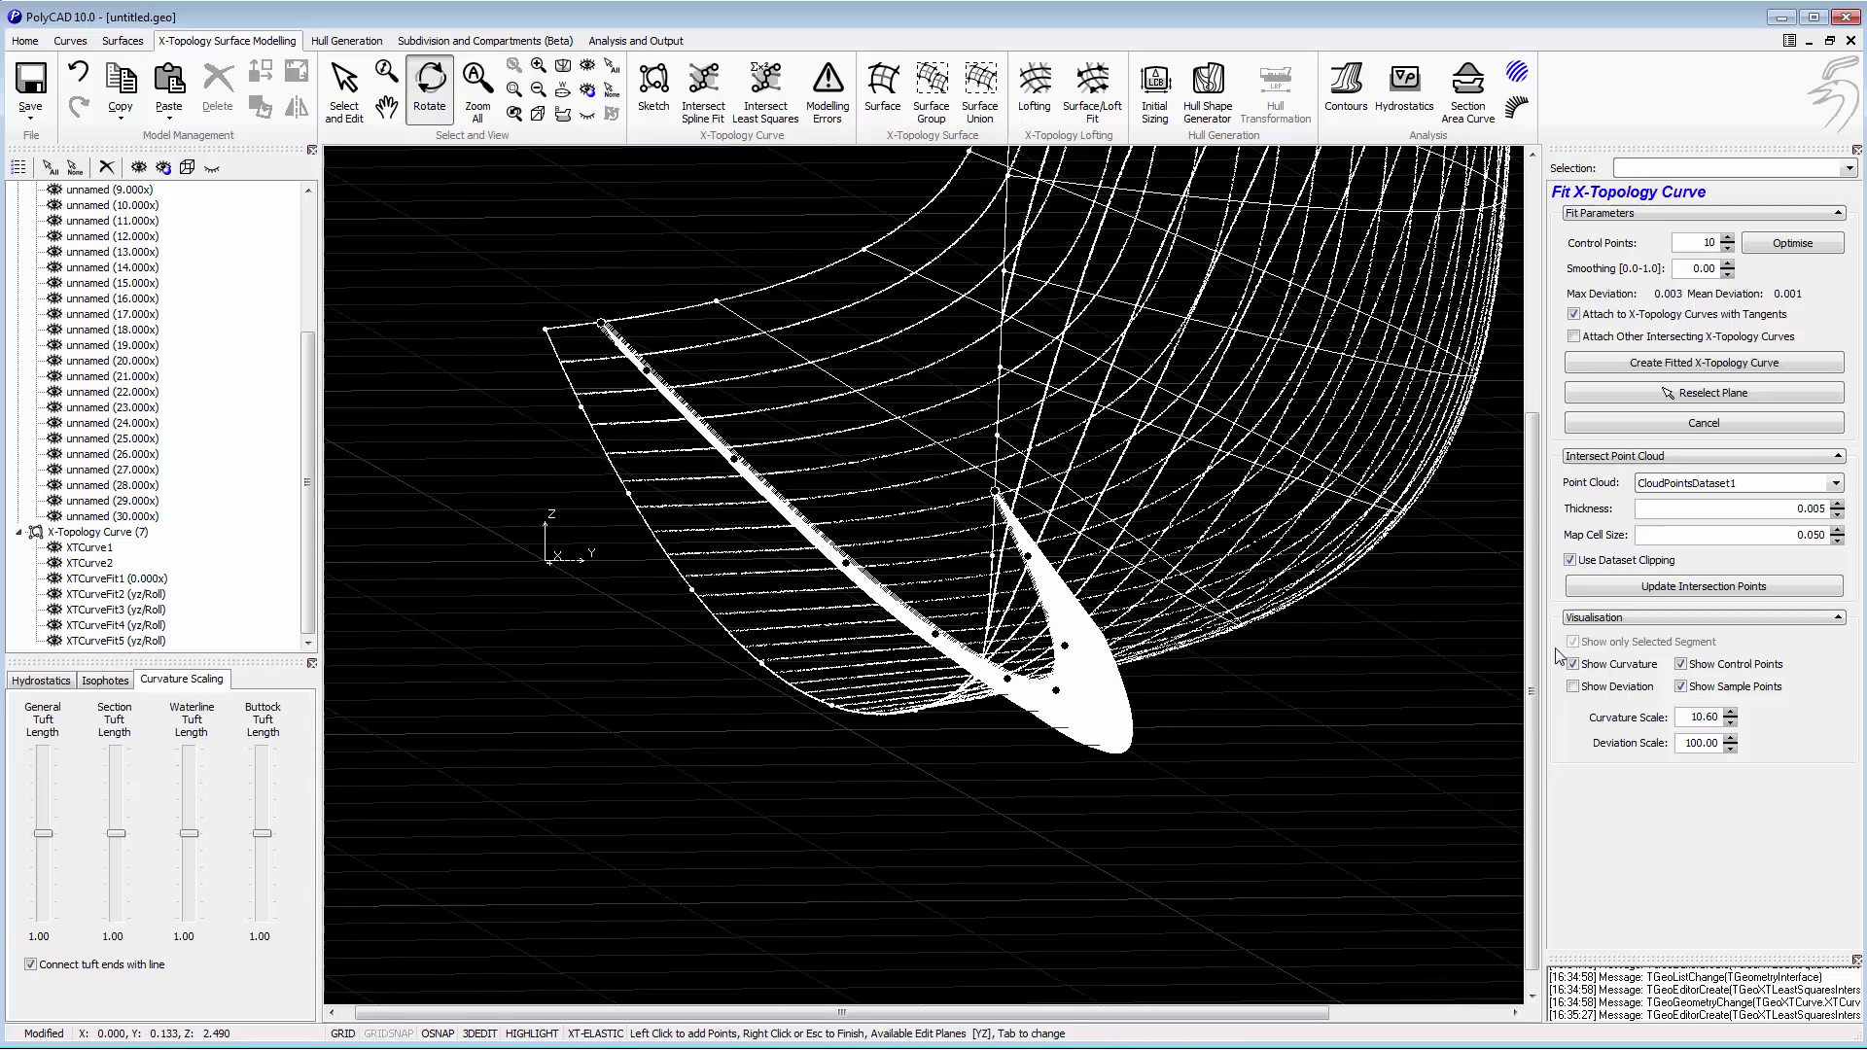
click(1696, 364)
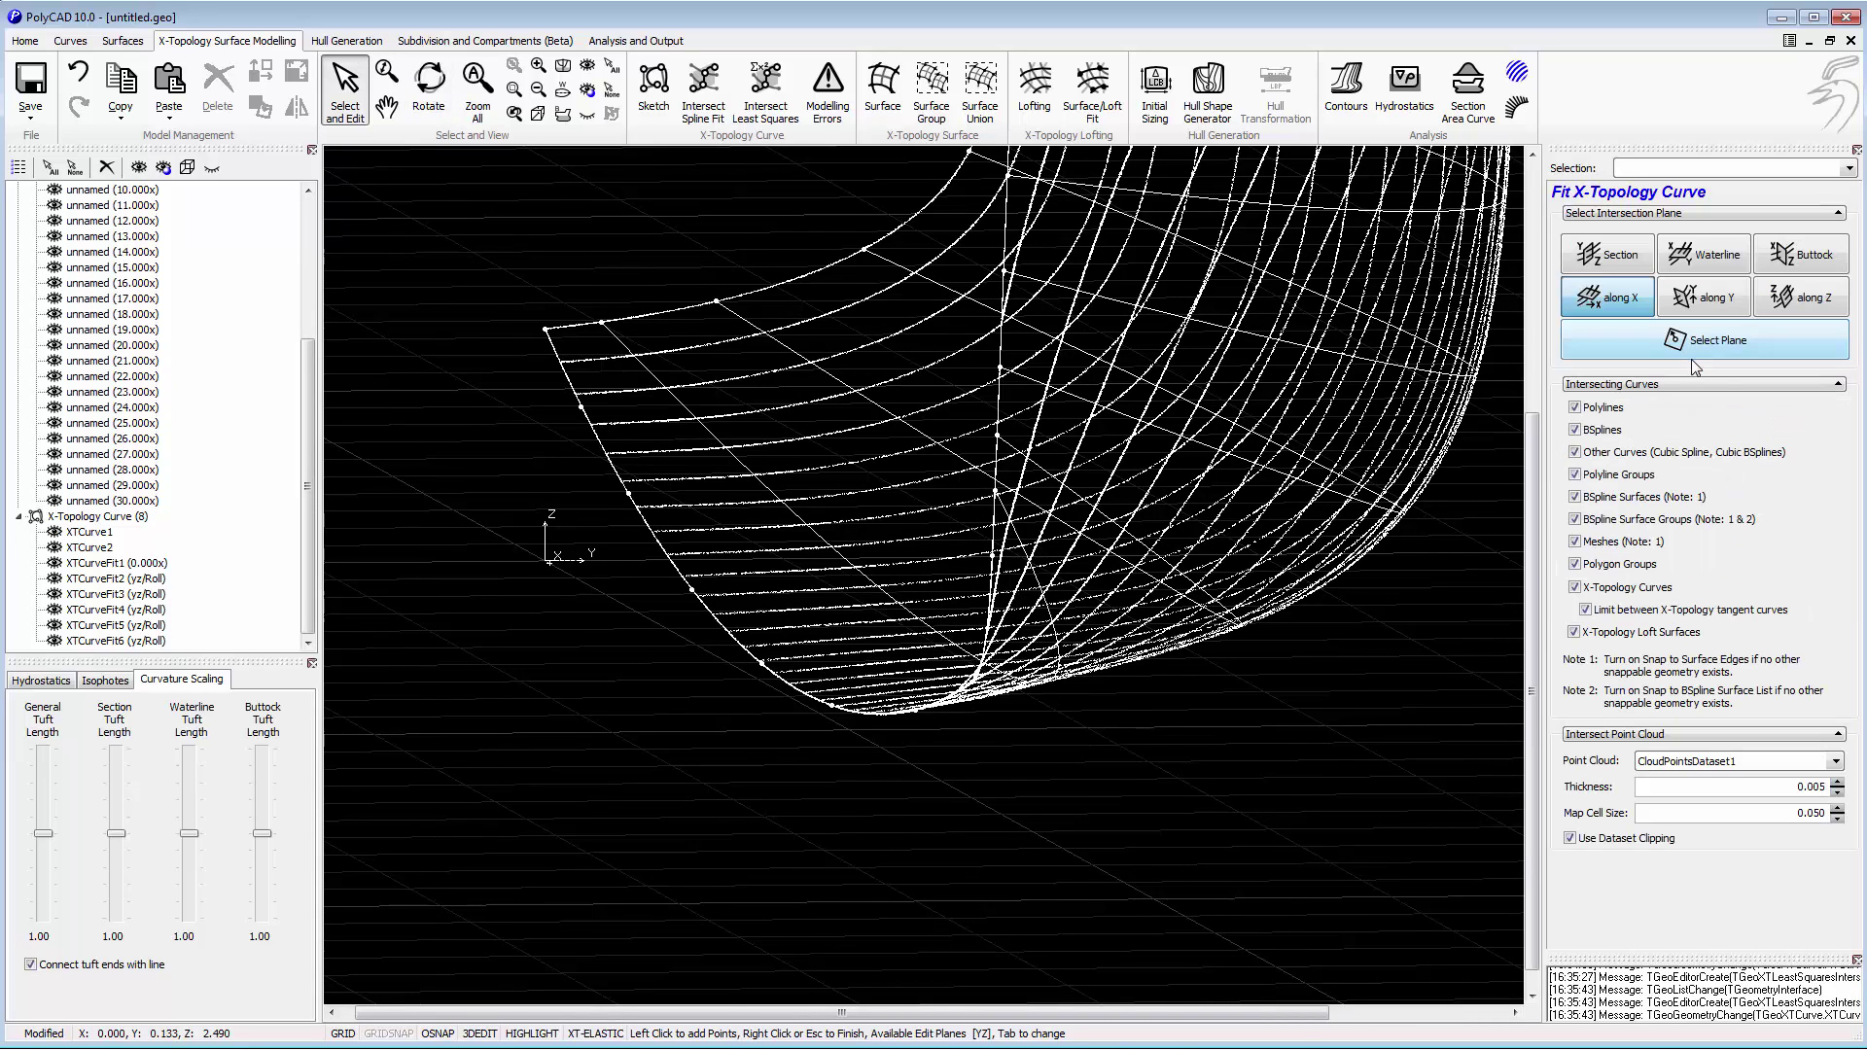
right_click(1158, 837)
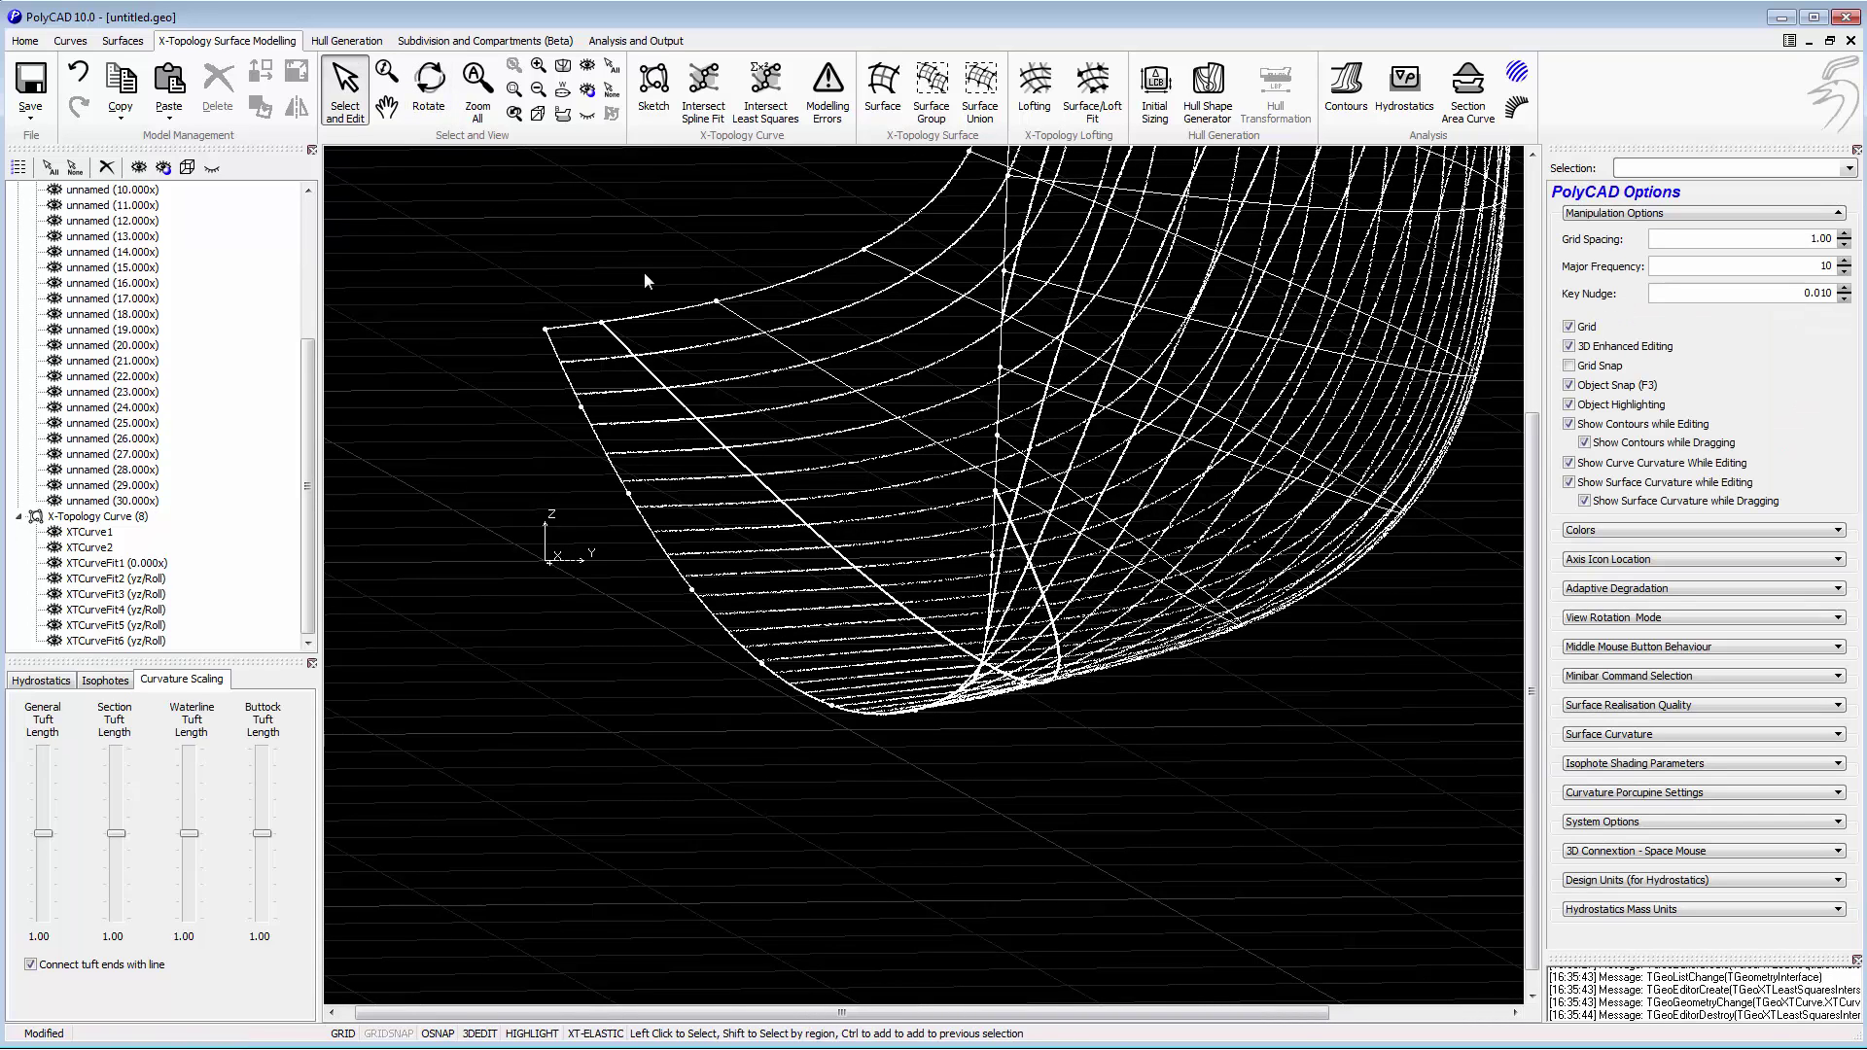
Show the whole hull in 3D and hide all the cloud point sections, leaving only the X-Topology curves.
click(430, 90)
drag(836, 389, 973, 439)
scroll(972, 438, down, 5)
drag(1012, 505, 1069, 621)
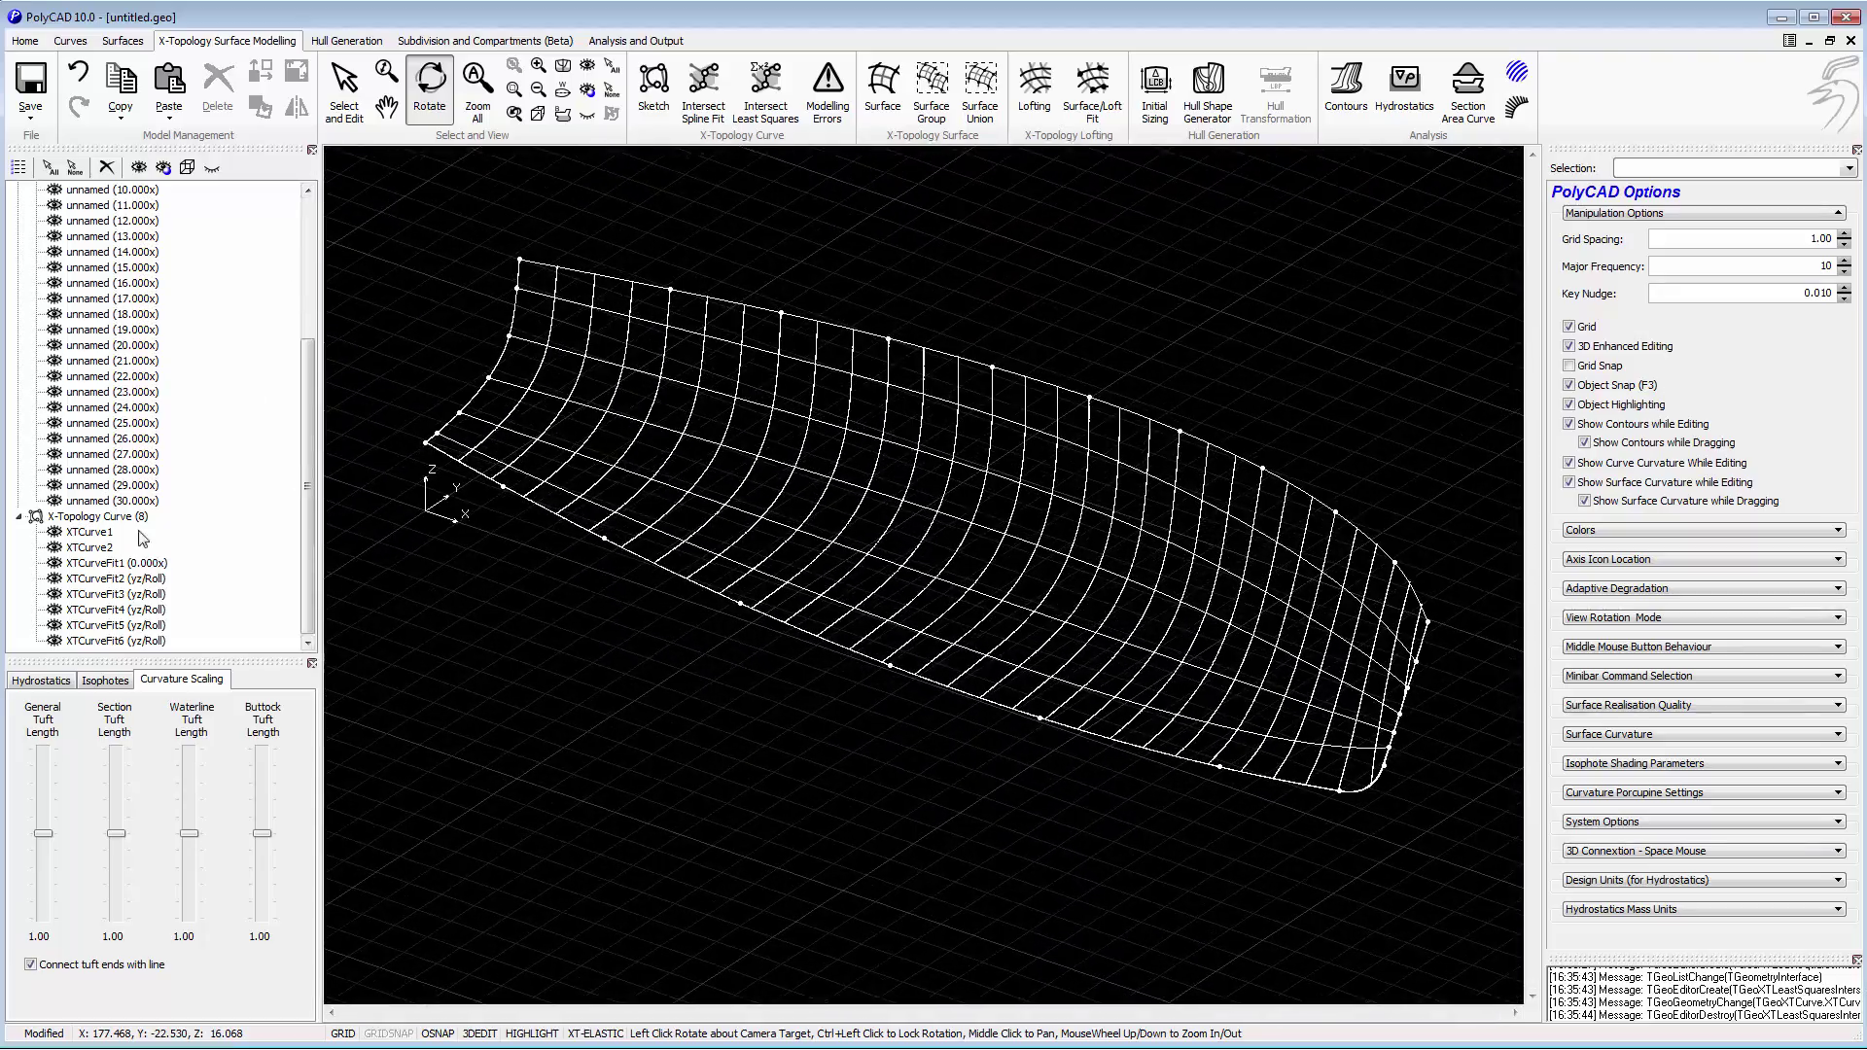
drag(309, 529, 309, 389)
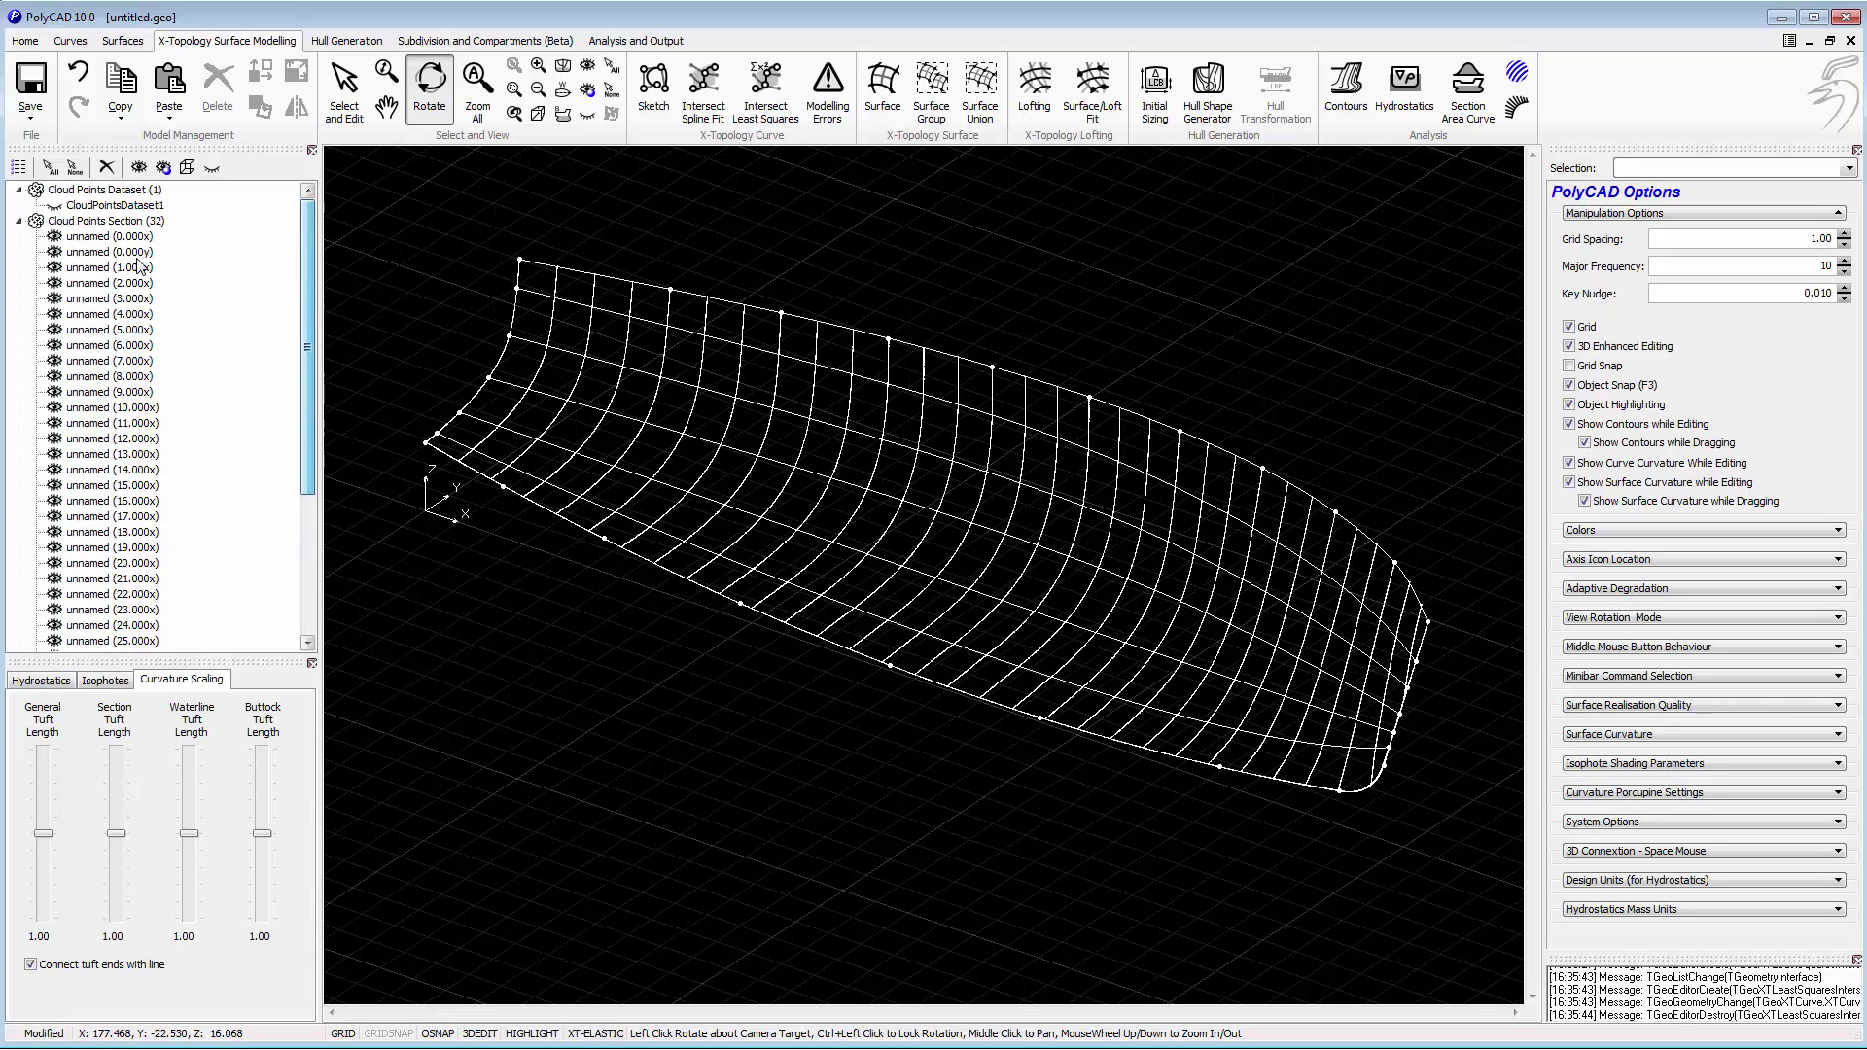
click(143, 223)
click(213, 169)
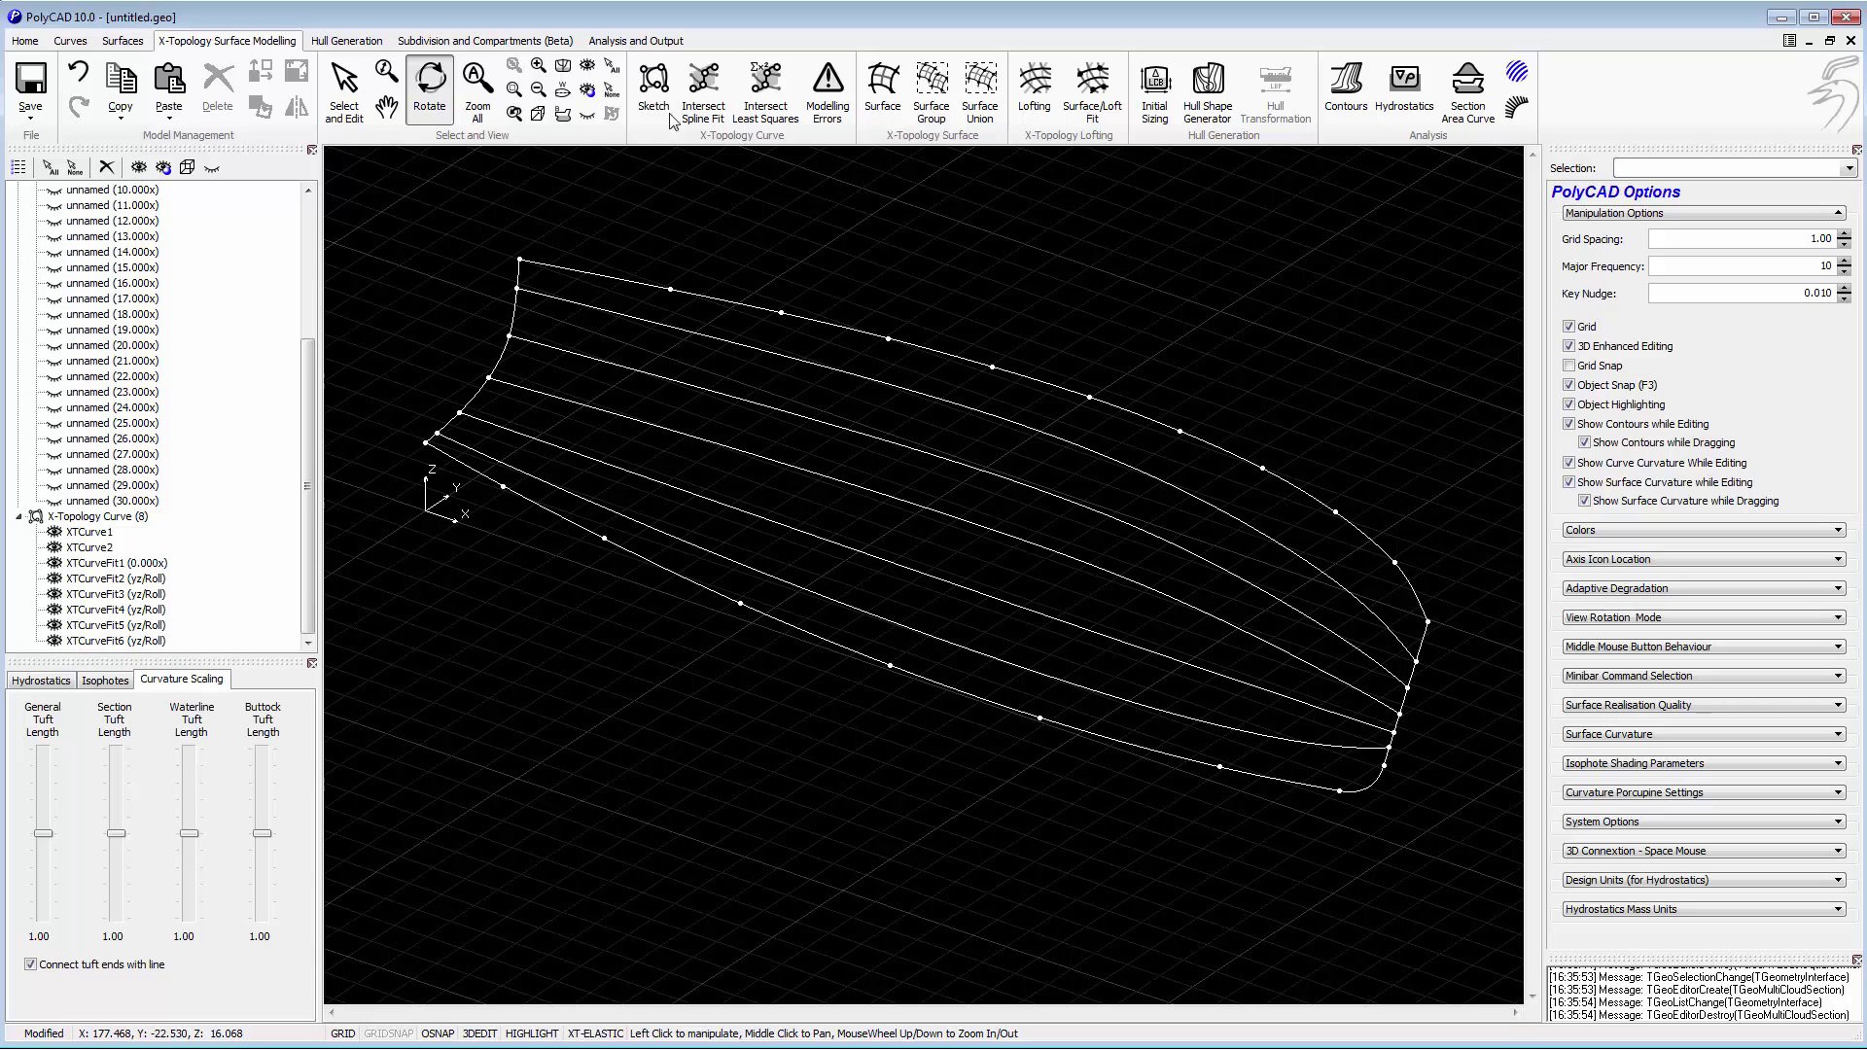
Use Intersect Spline Fit to create section curves through the diagonals at X 4, 10, 16, 22 and about 28.03.
click(704, 90)
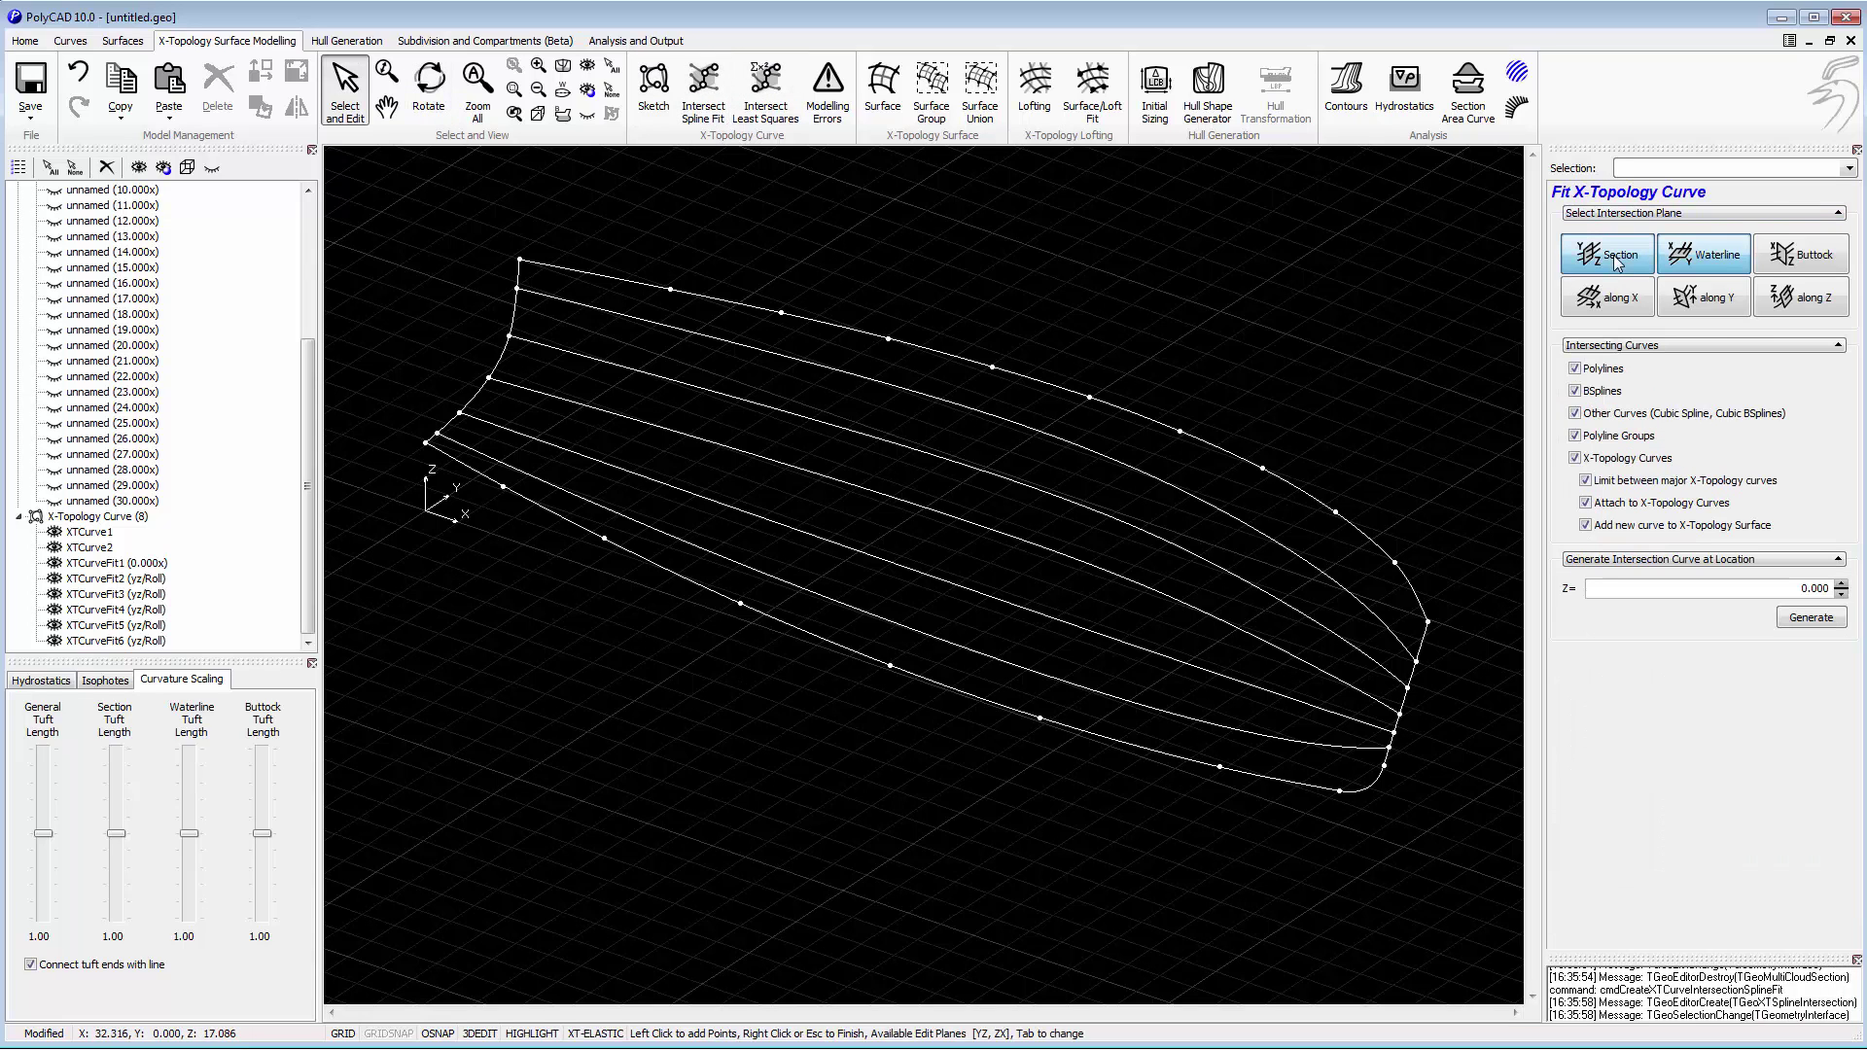
click(1618, 262)
click(670, 290)
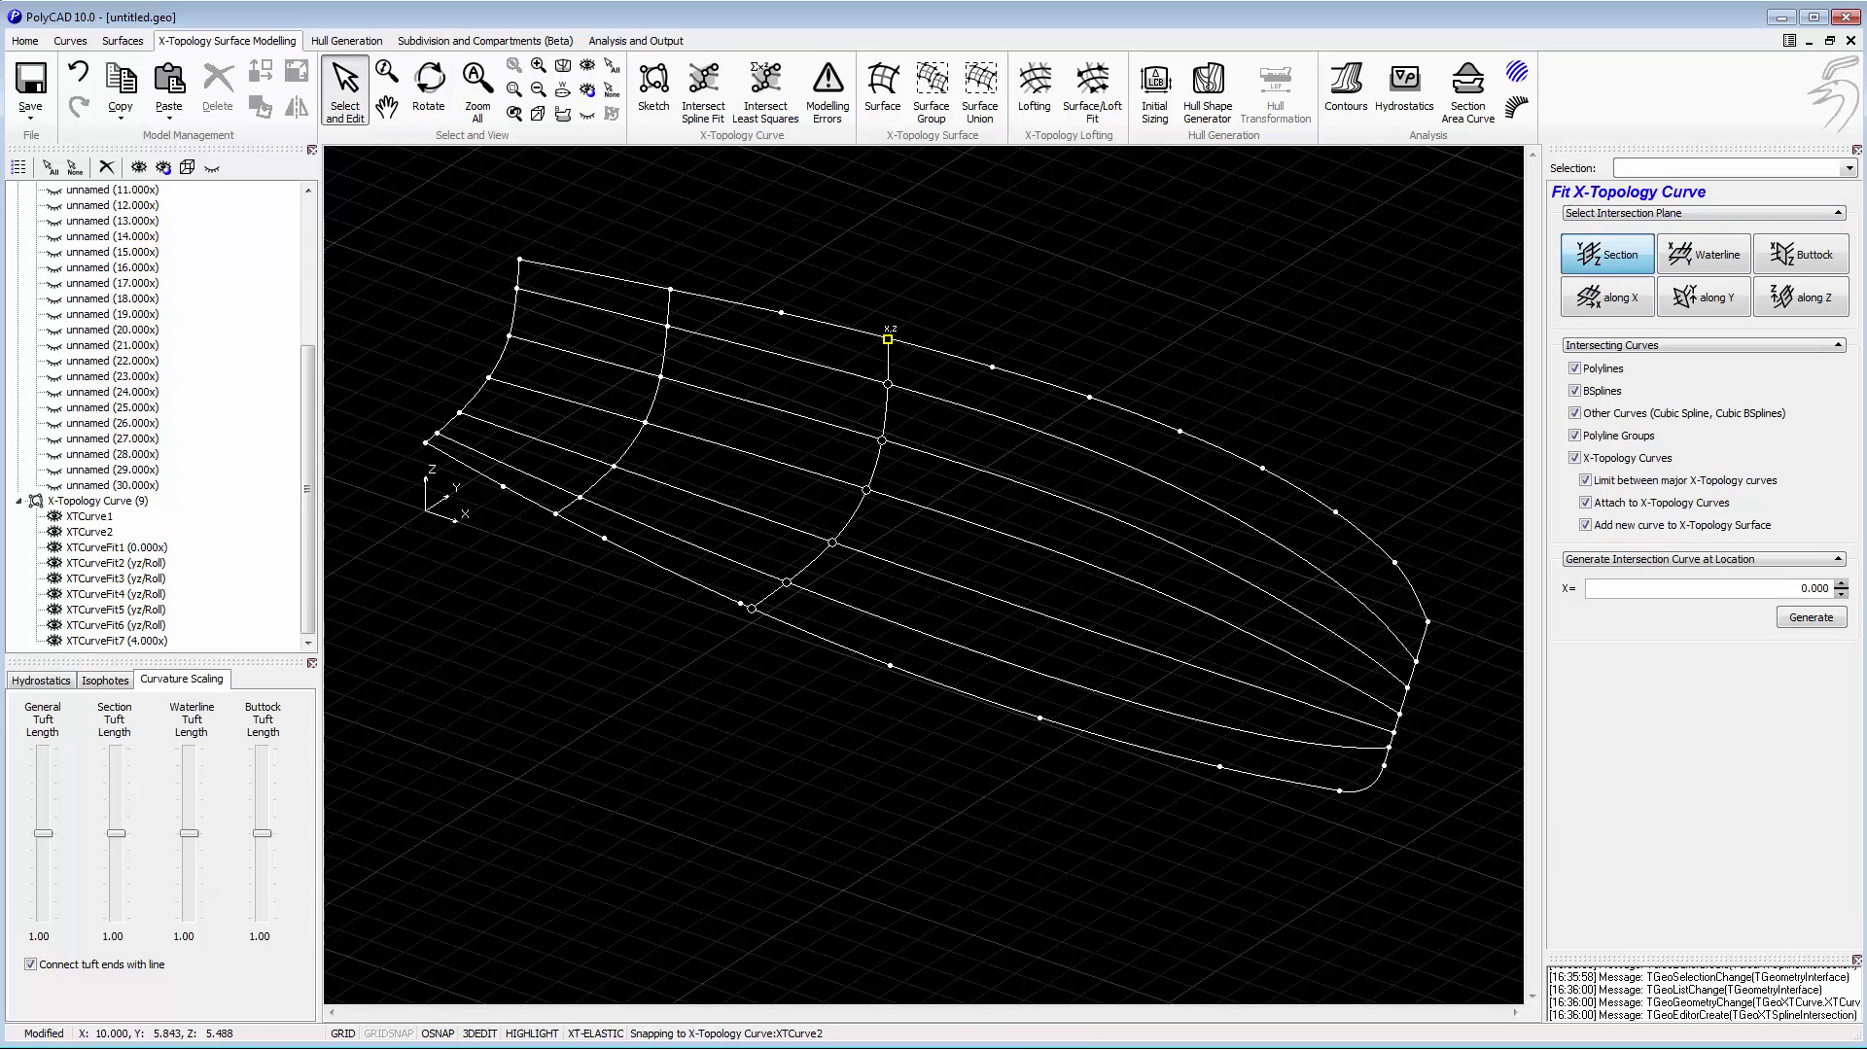
click(888, 339)
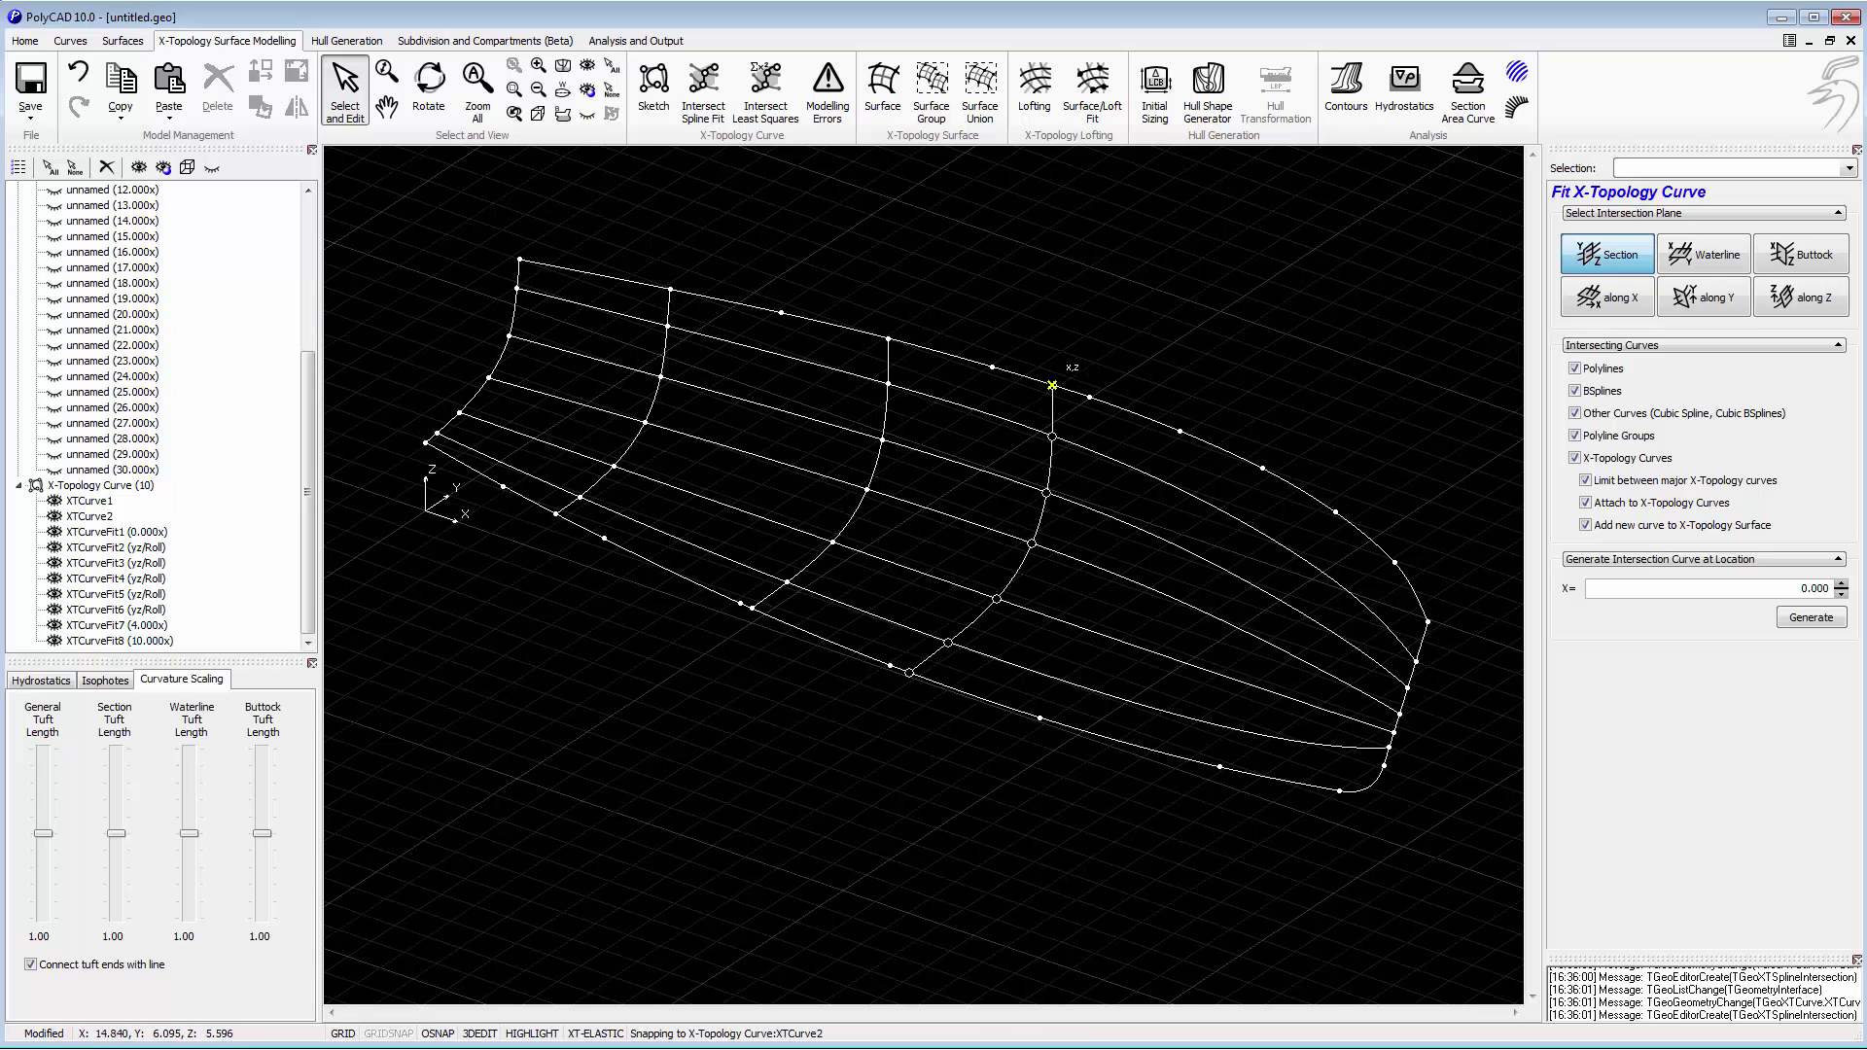
click(1089, 397)
click(1261, 468)
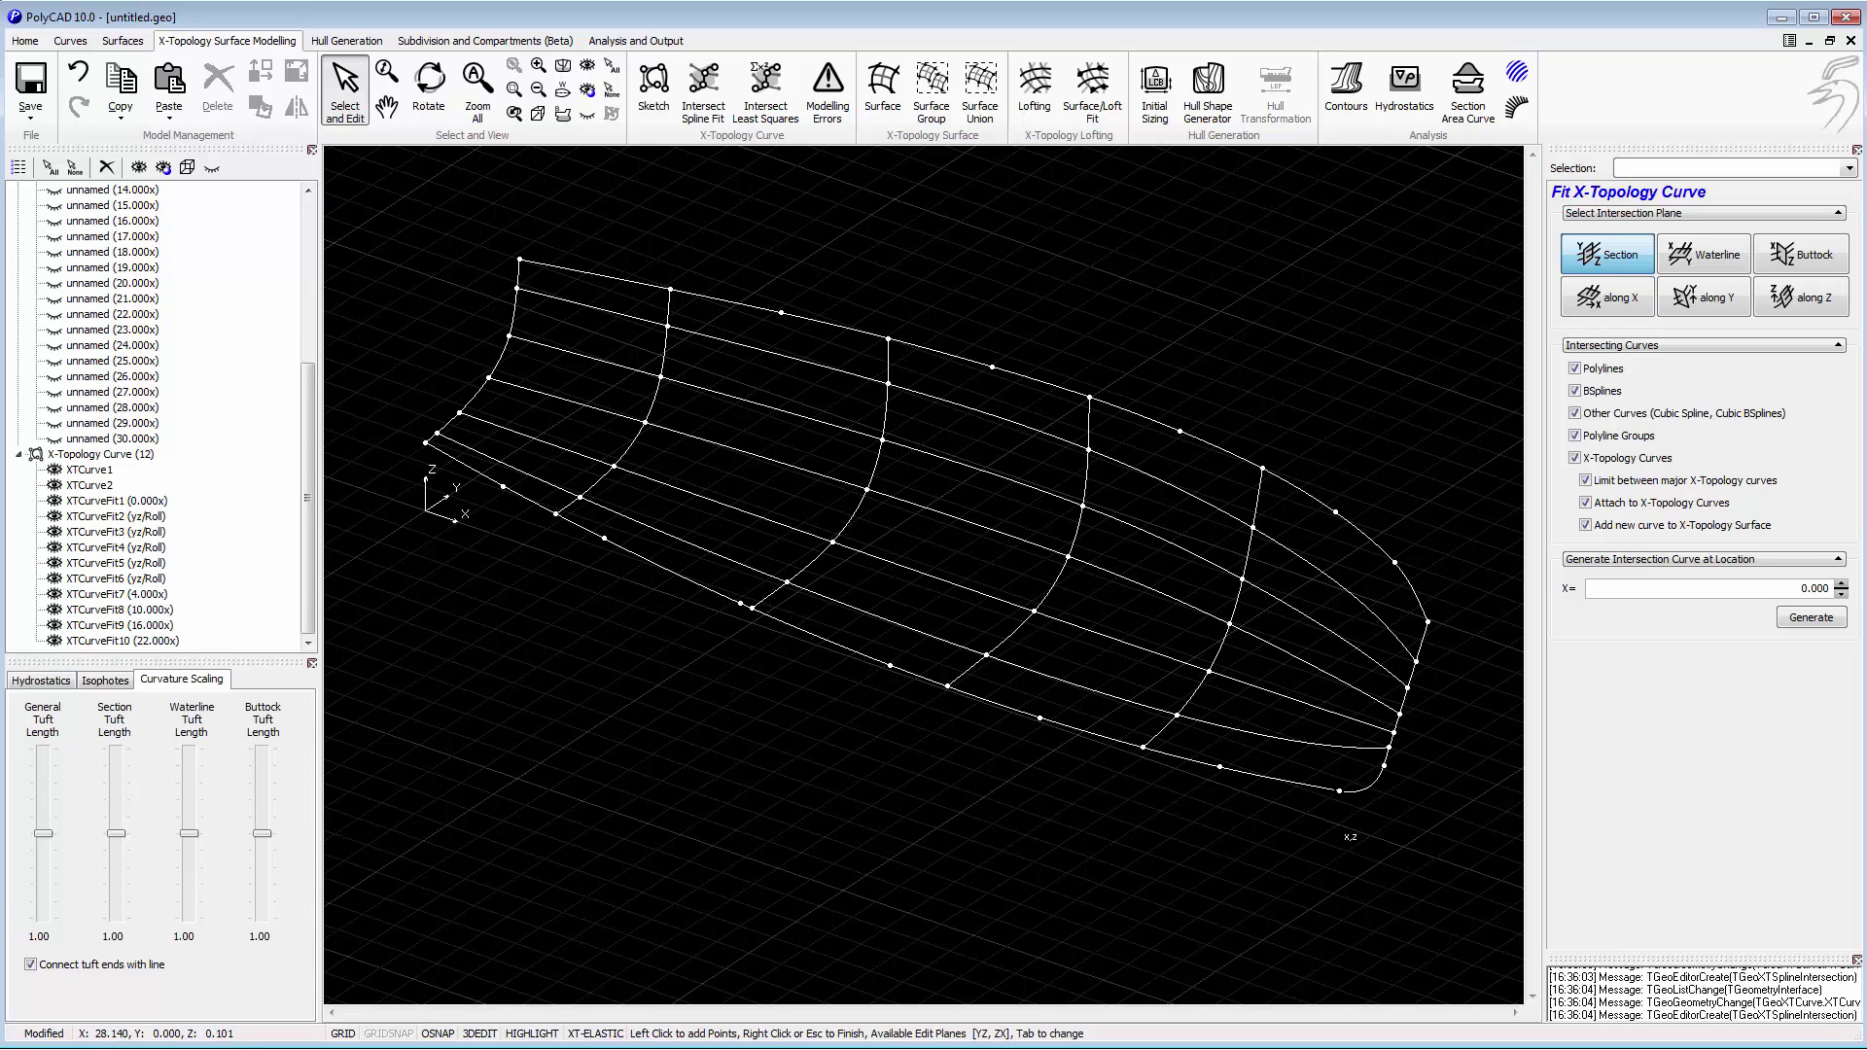
click(1354, 792)
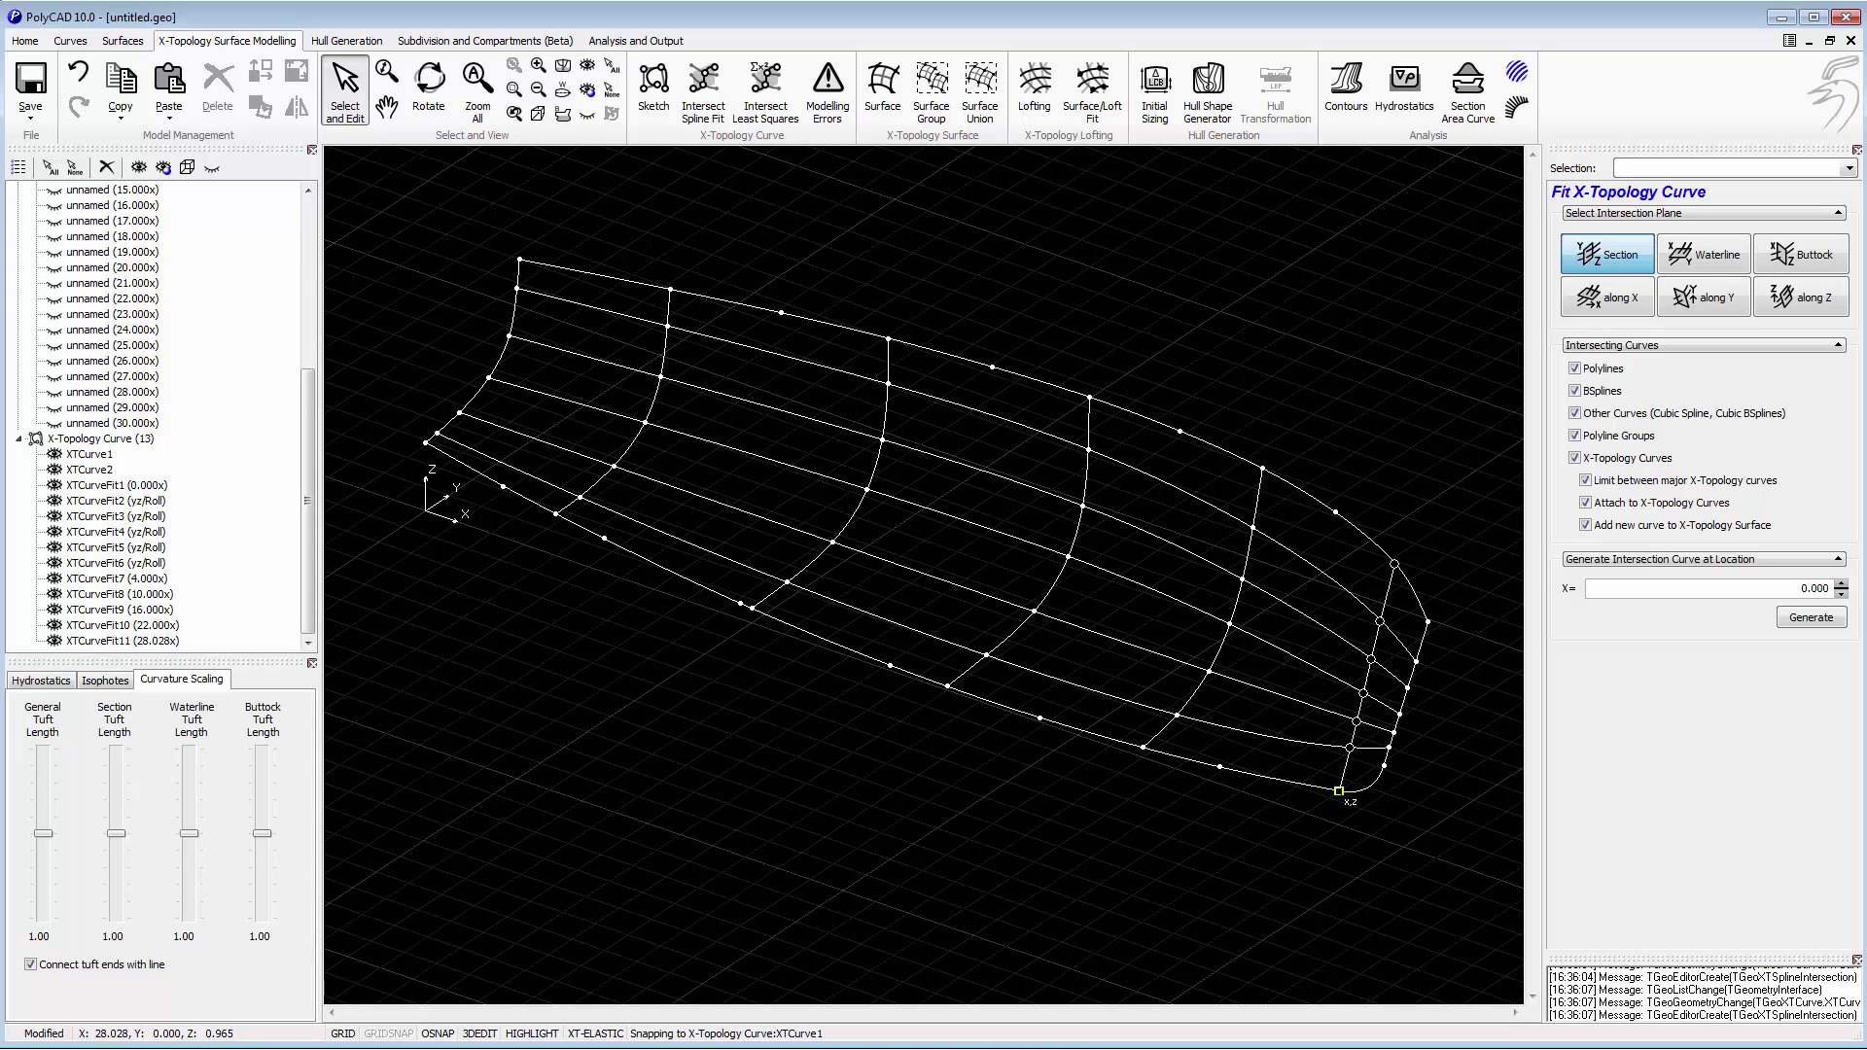
key(Escape)
Select all the X-Topology curves of the hull and create an X-Topology surface from them.
right_click(814, 221)
click(393, 234)
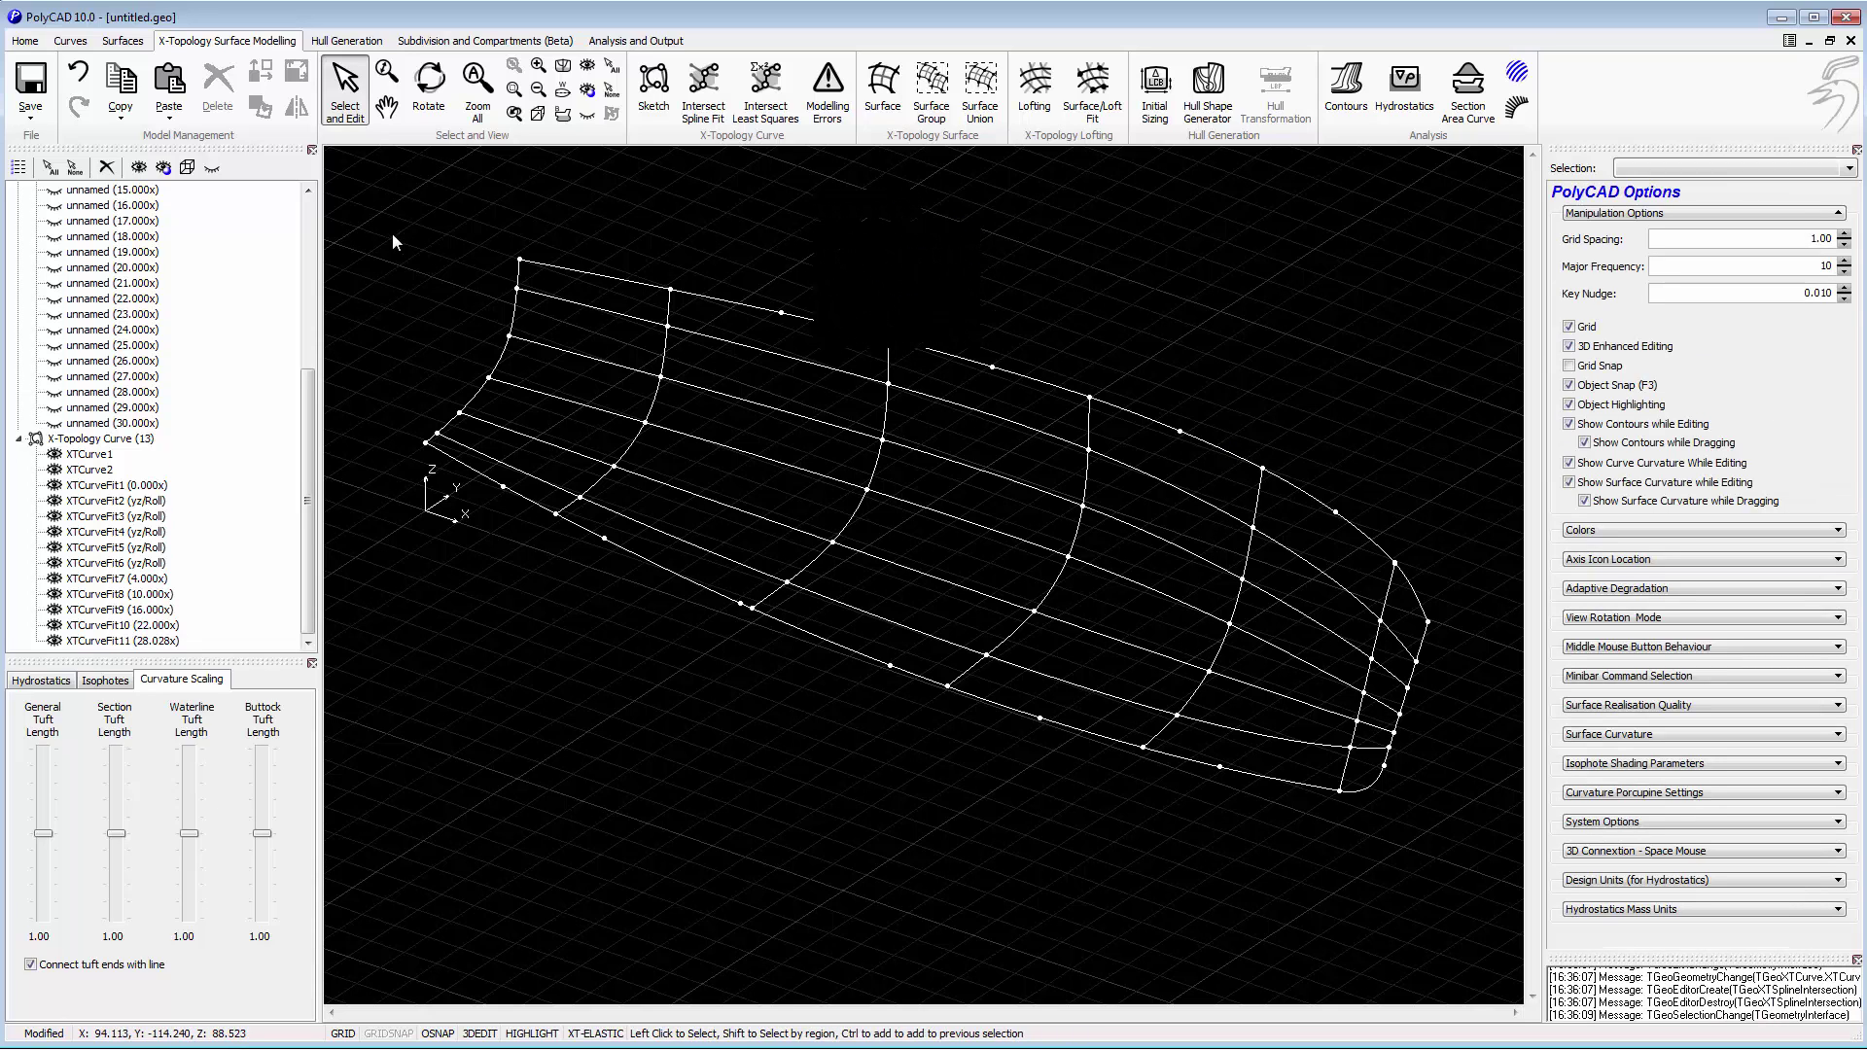
shift+drag(418, 207, 1464, 875)
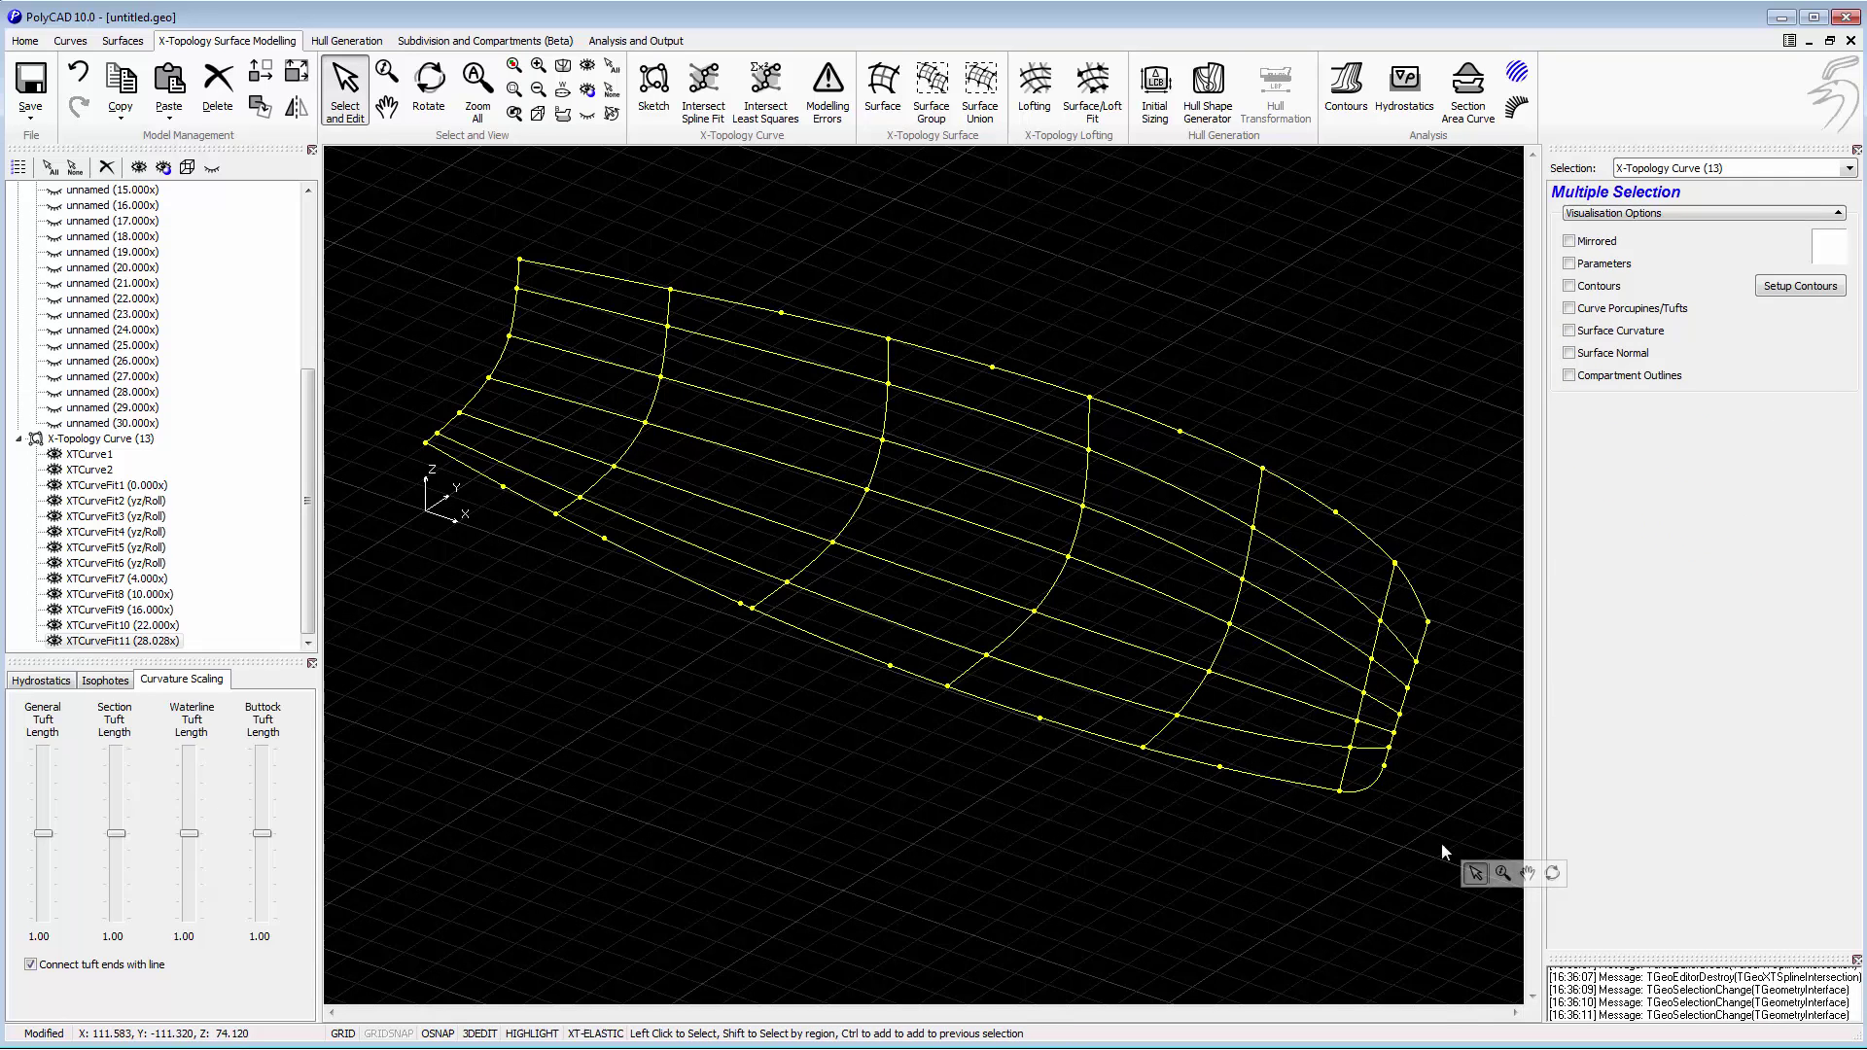
right_click(967, 163)
click(1222, 175)
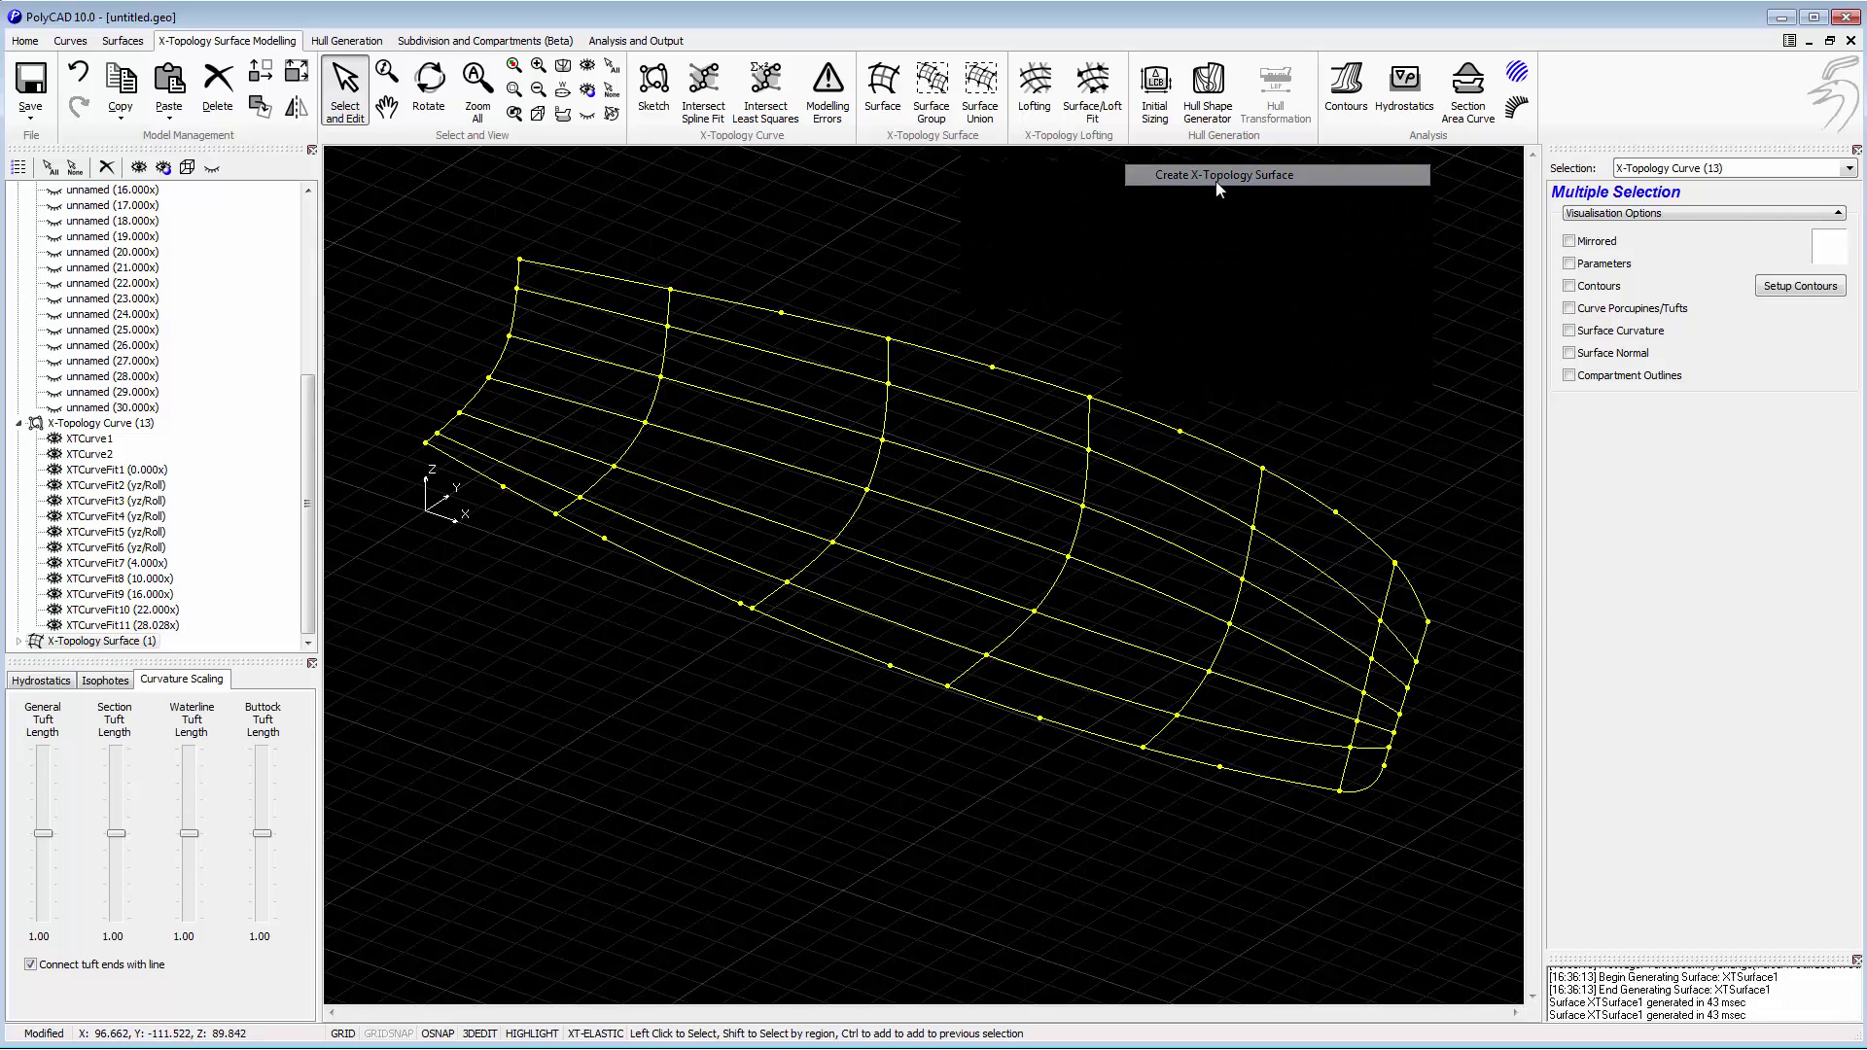
Show contours on the X-Topology surface at spacings X 1.000, Y 0.500 and Z 0.500, and turn off its surface display.
click(1058, 467)
click(1058, 467)
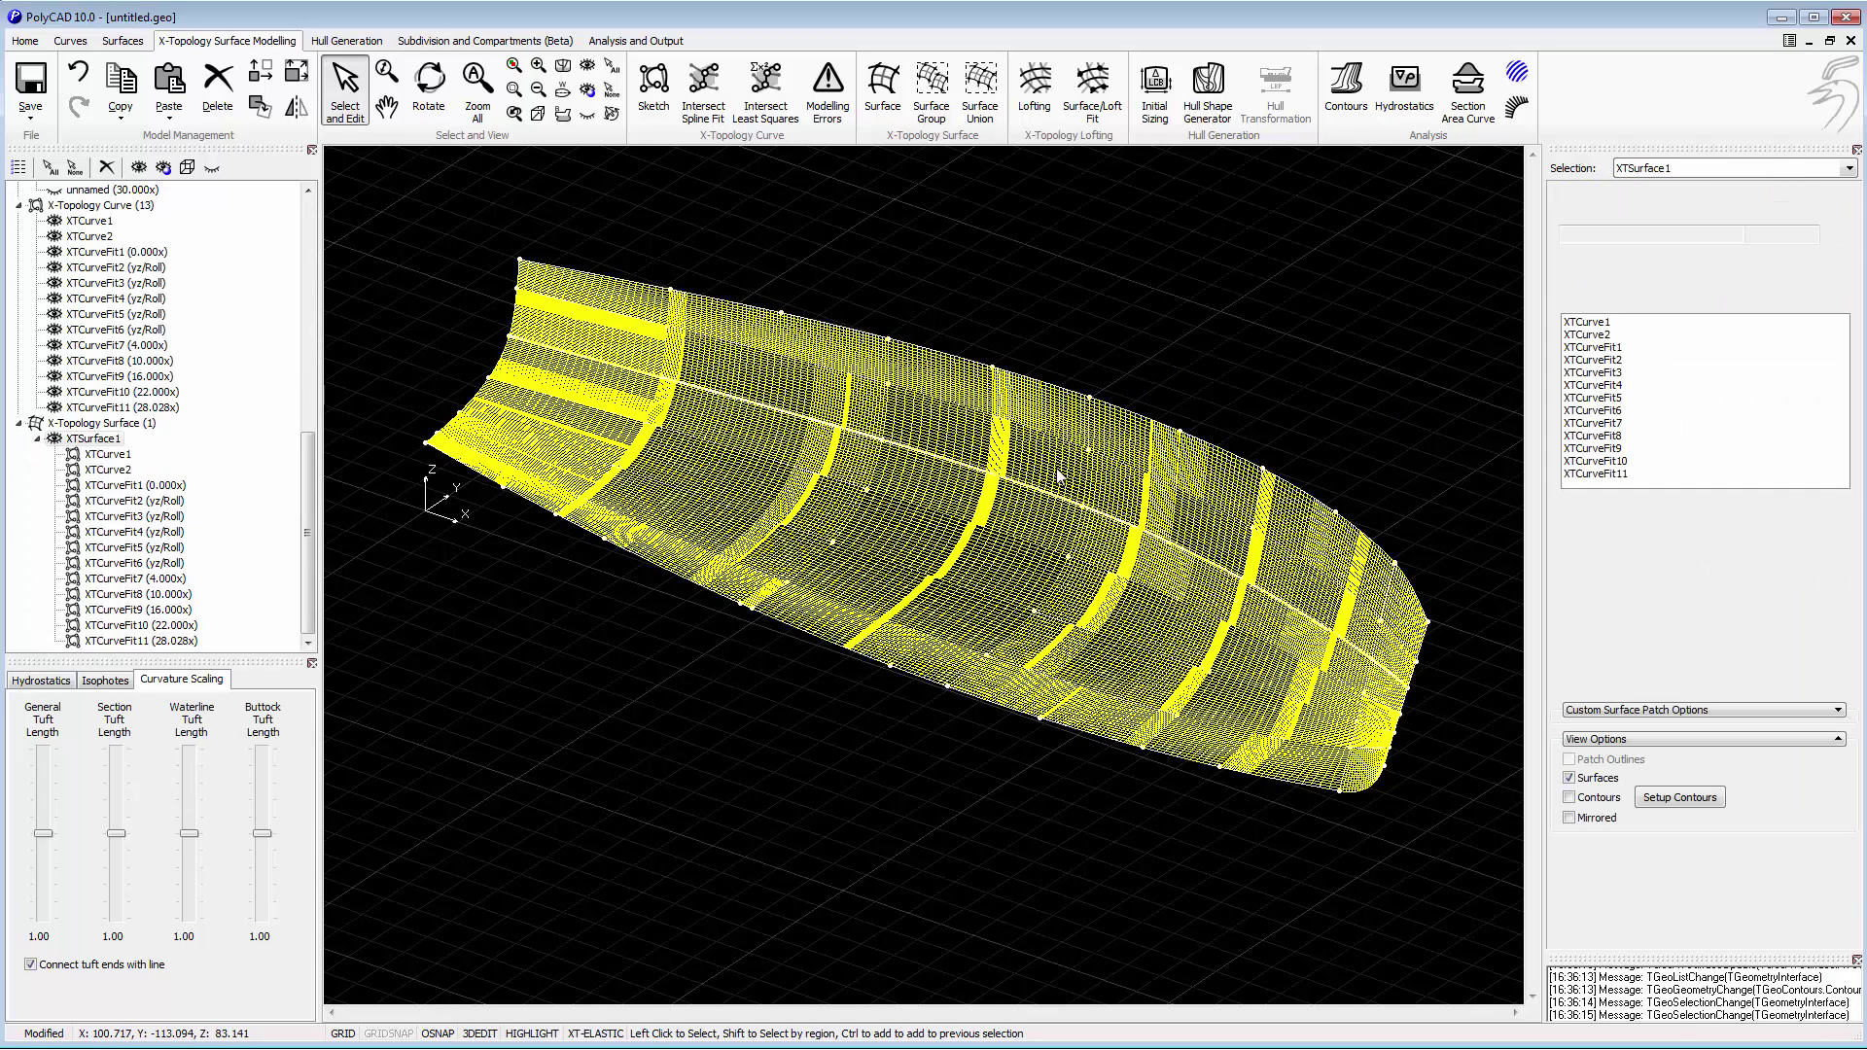
click(1599, 798)
click(1661, 798)
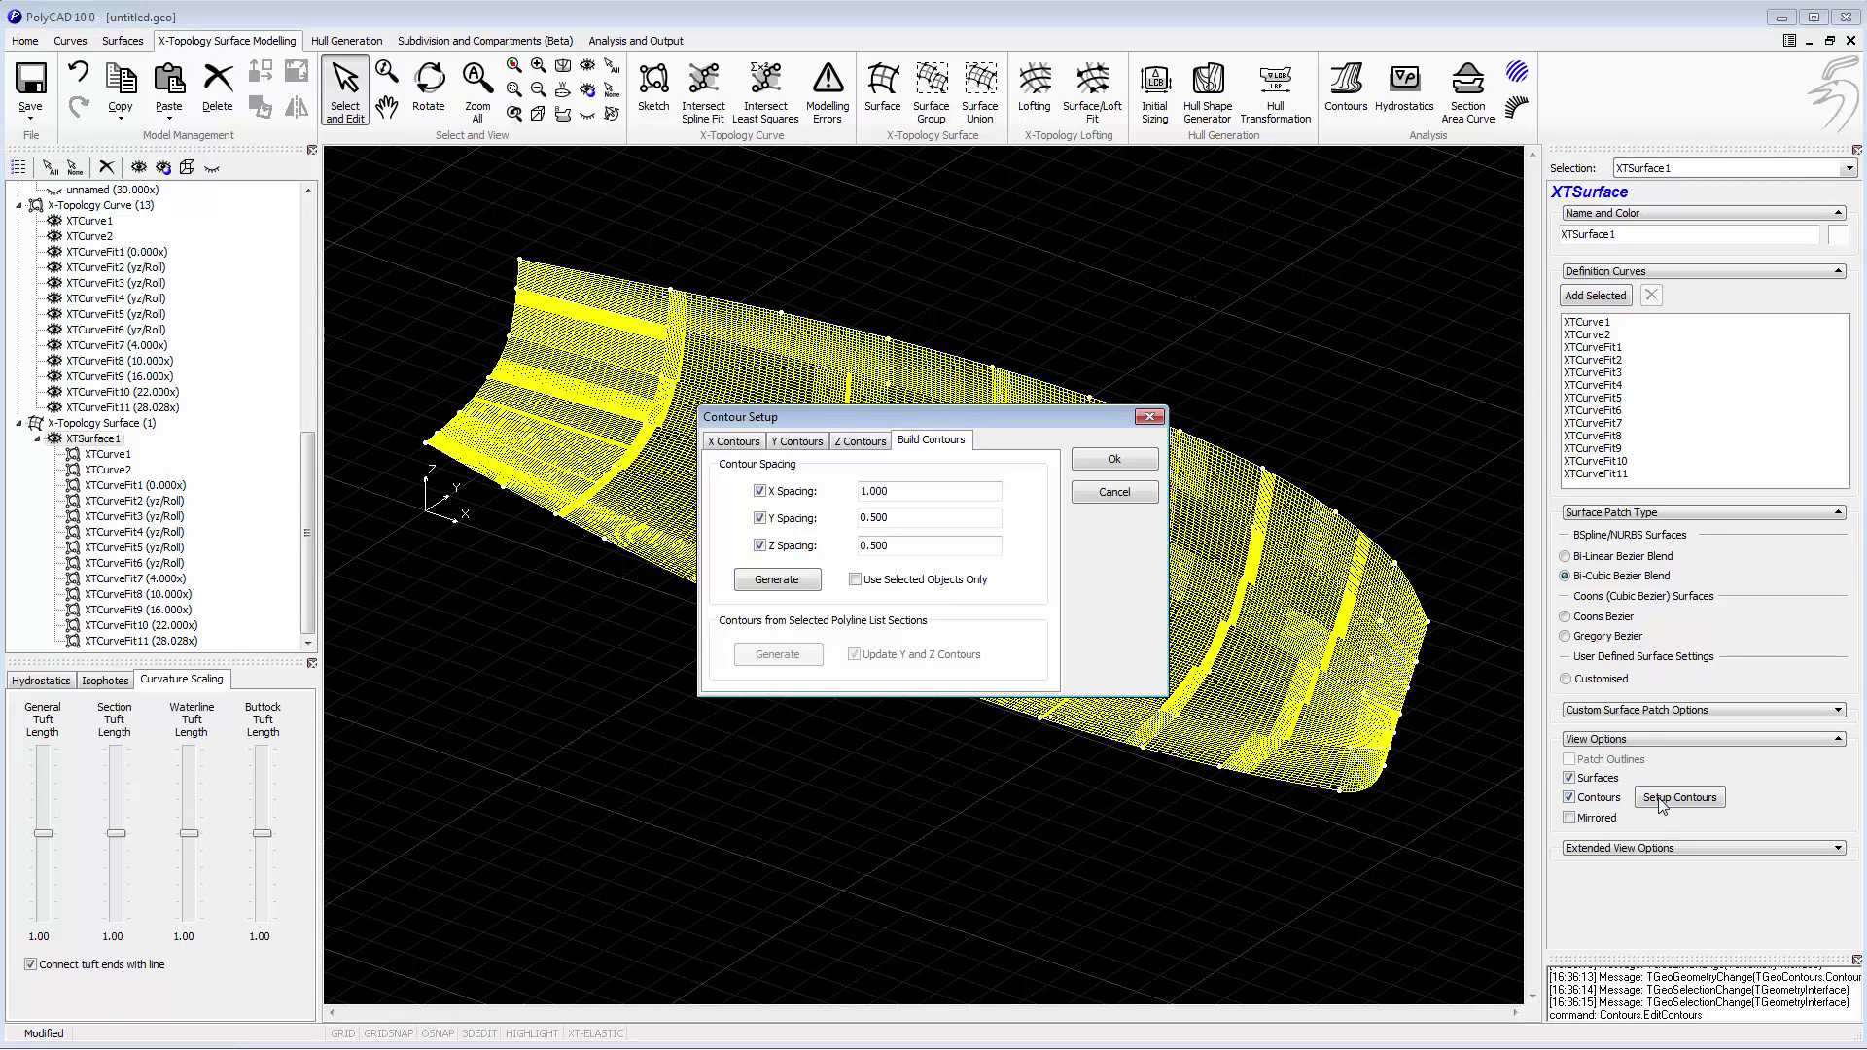
click(1143, 463)
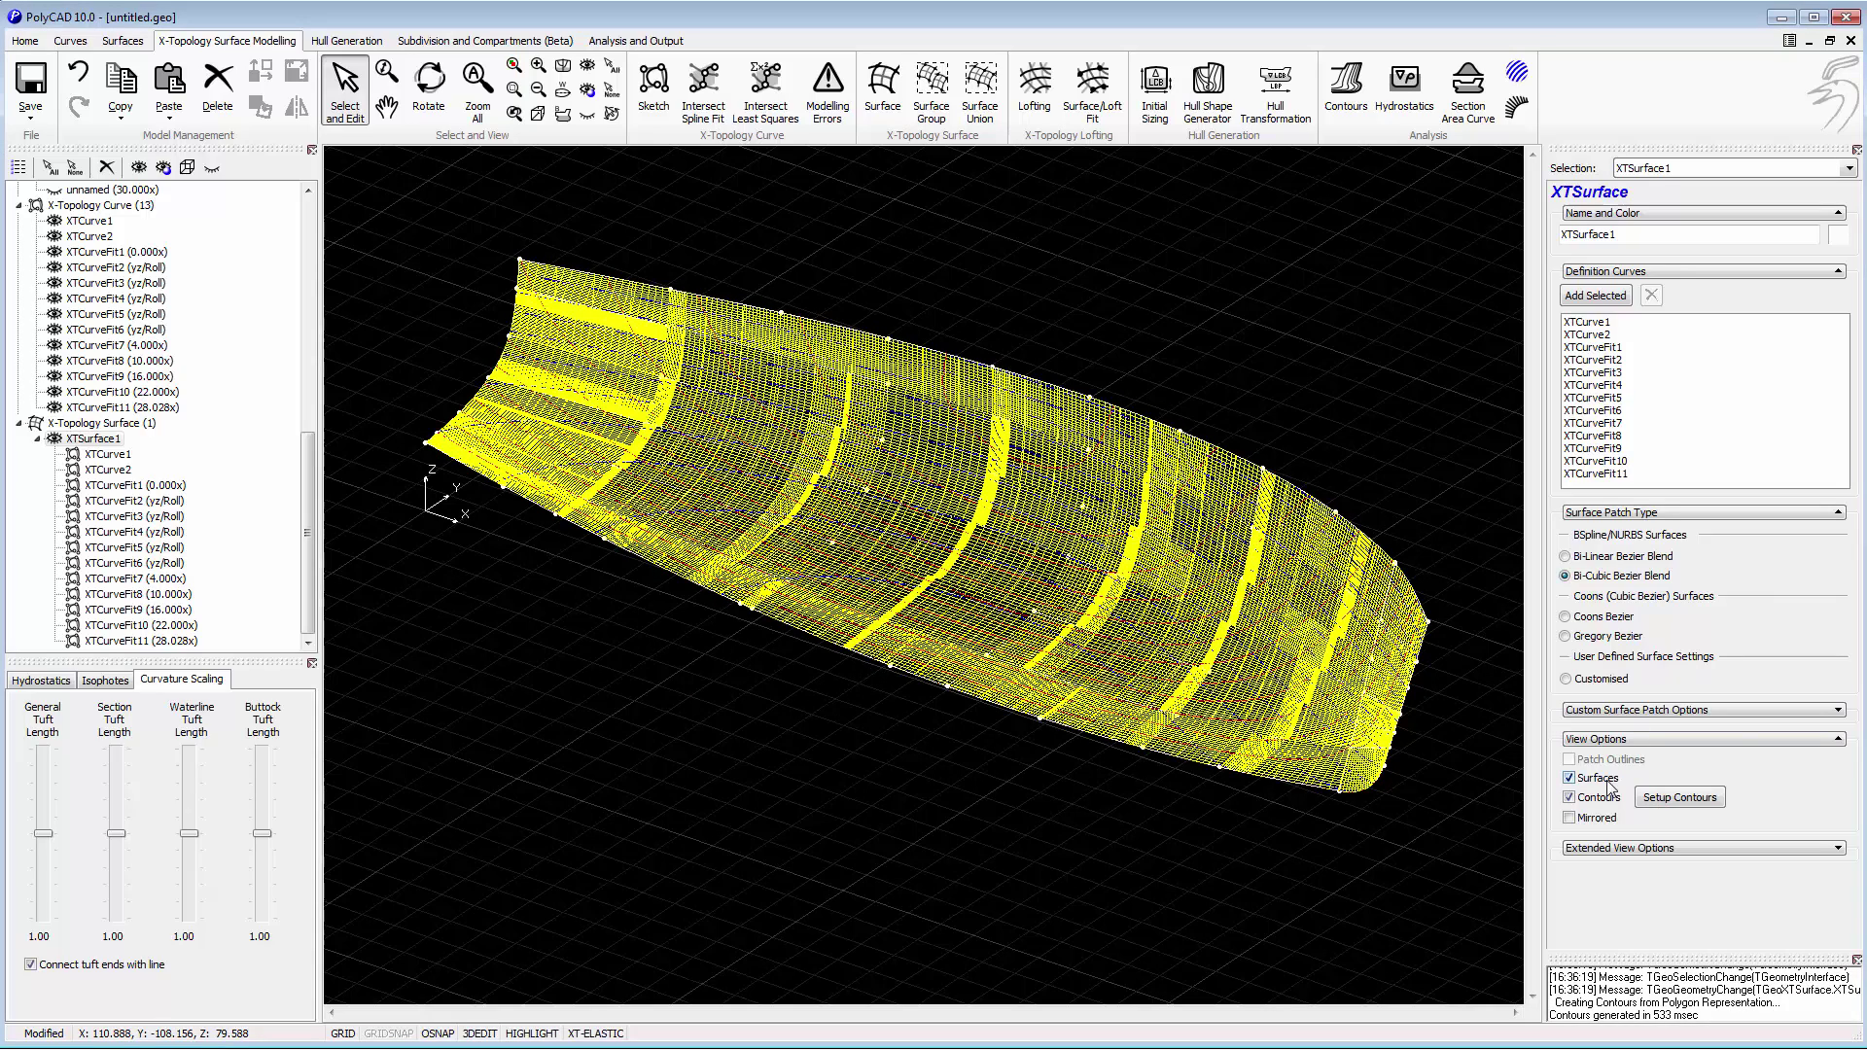
click(1605, 781)
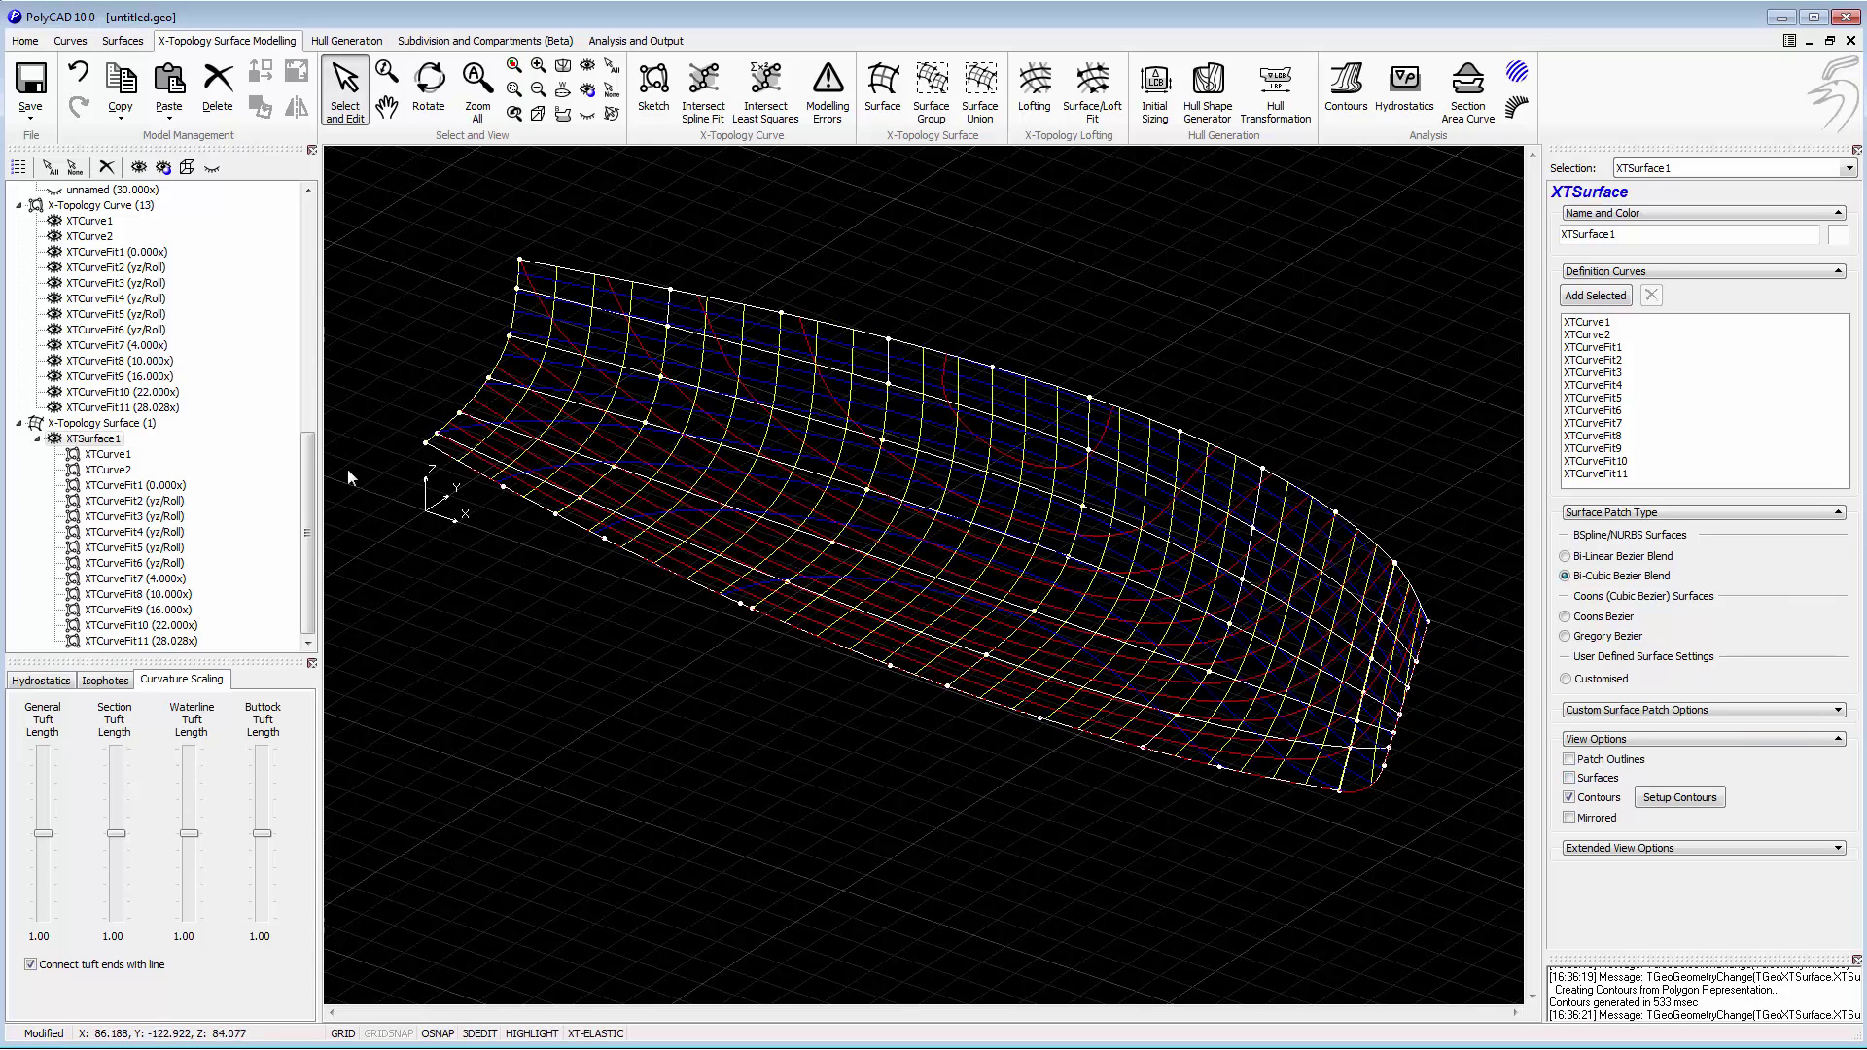
Make all the cloud points sections visible again together with the surface contours.
drag(305, 467, 304, 229)
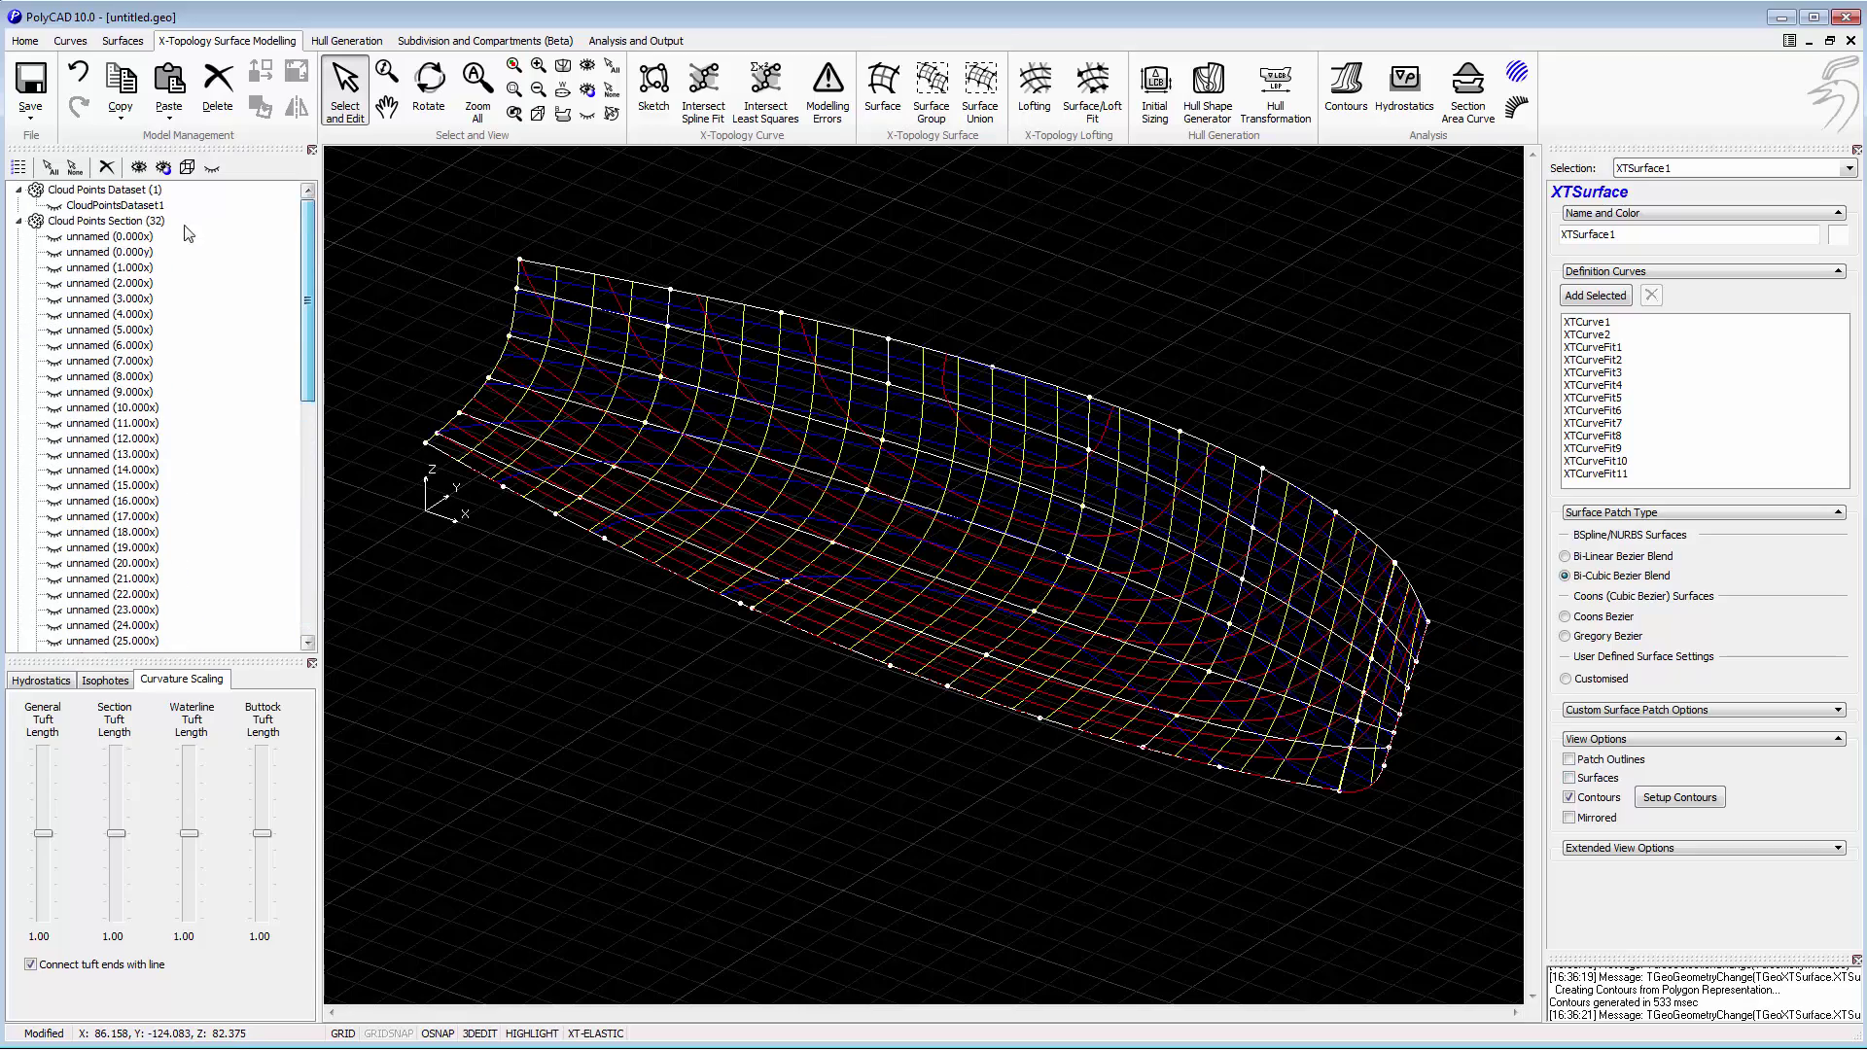
click(155, 224)
click(140, 168)
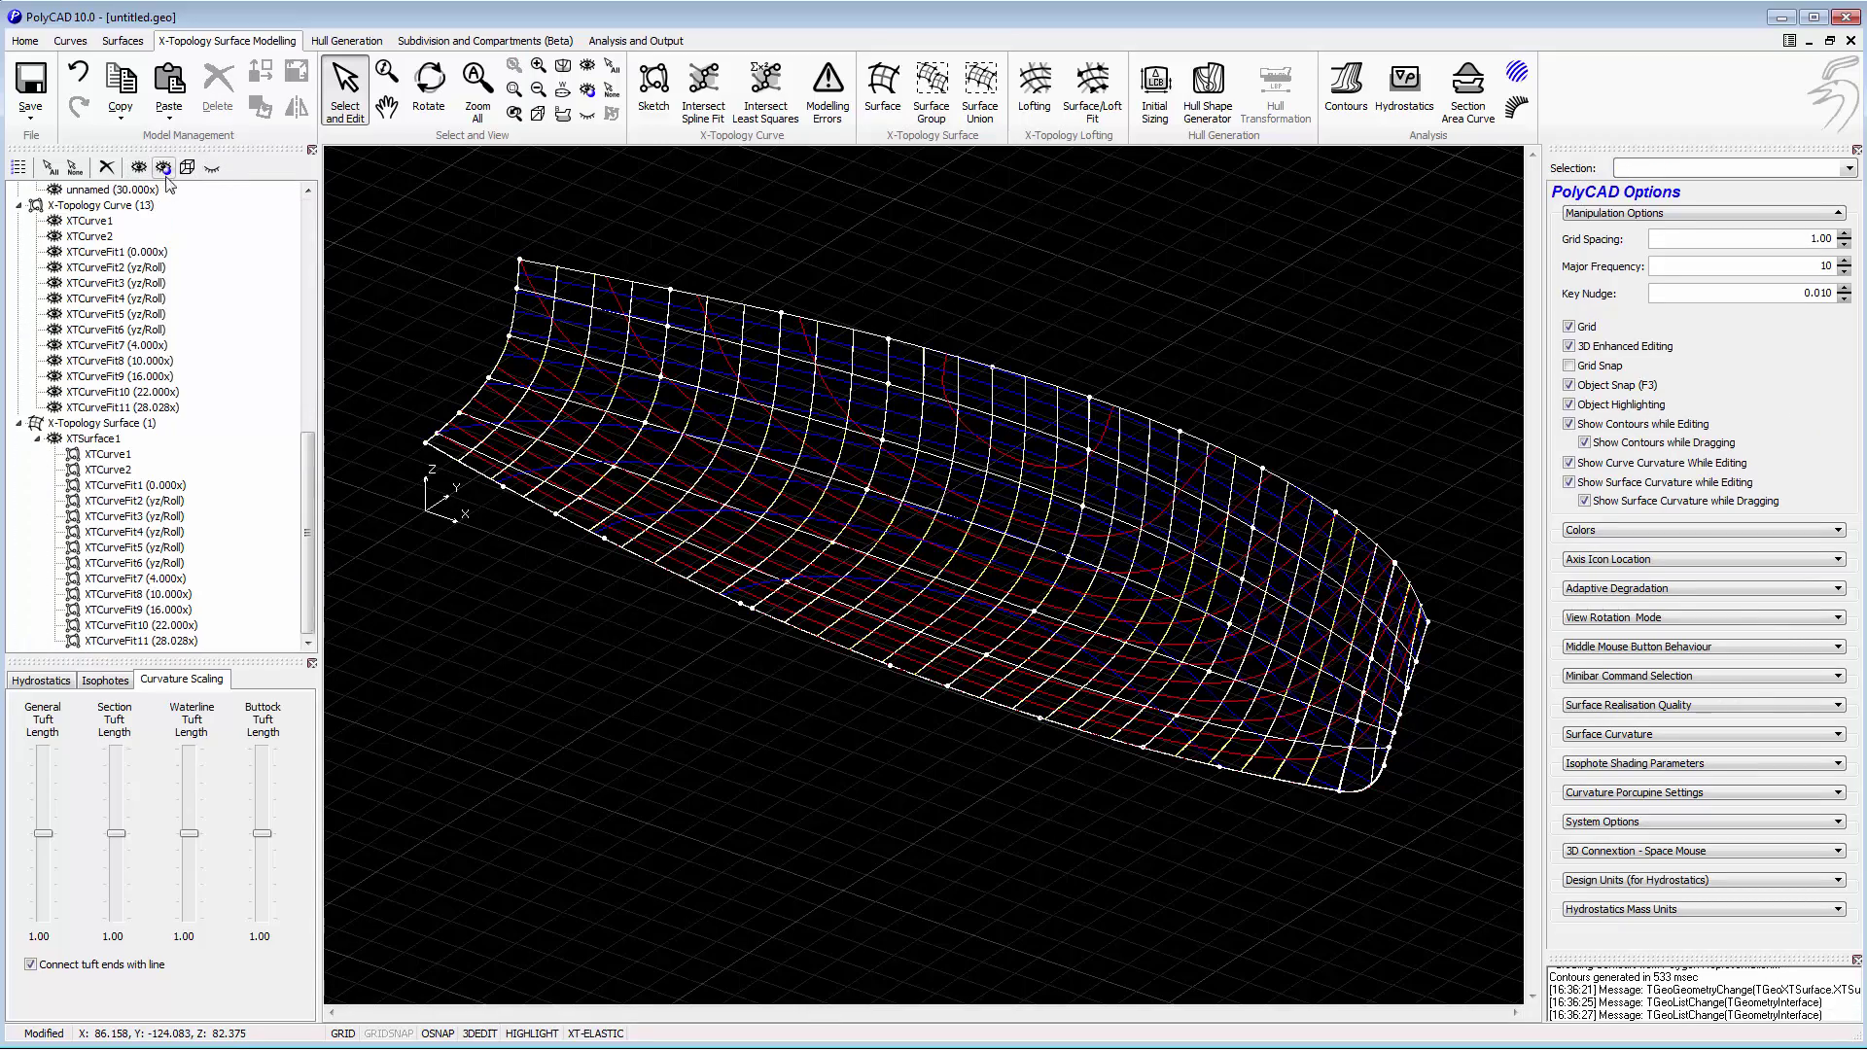
Examine closely from several angles how well the surface contours follow the cloud points sections along the hull.
click(434, 101)
drag(921, 446, 1001, 584)
scroll(1000, 583, up, 8)
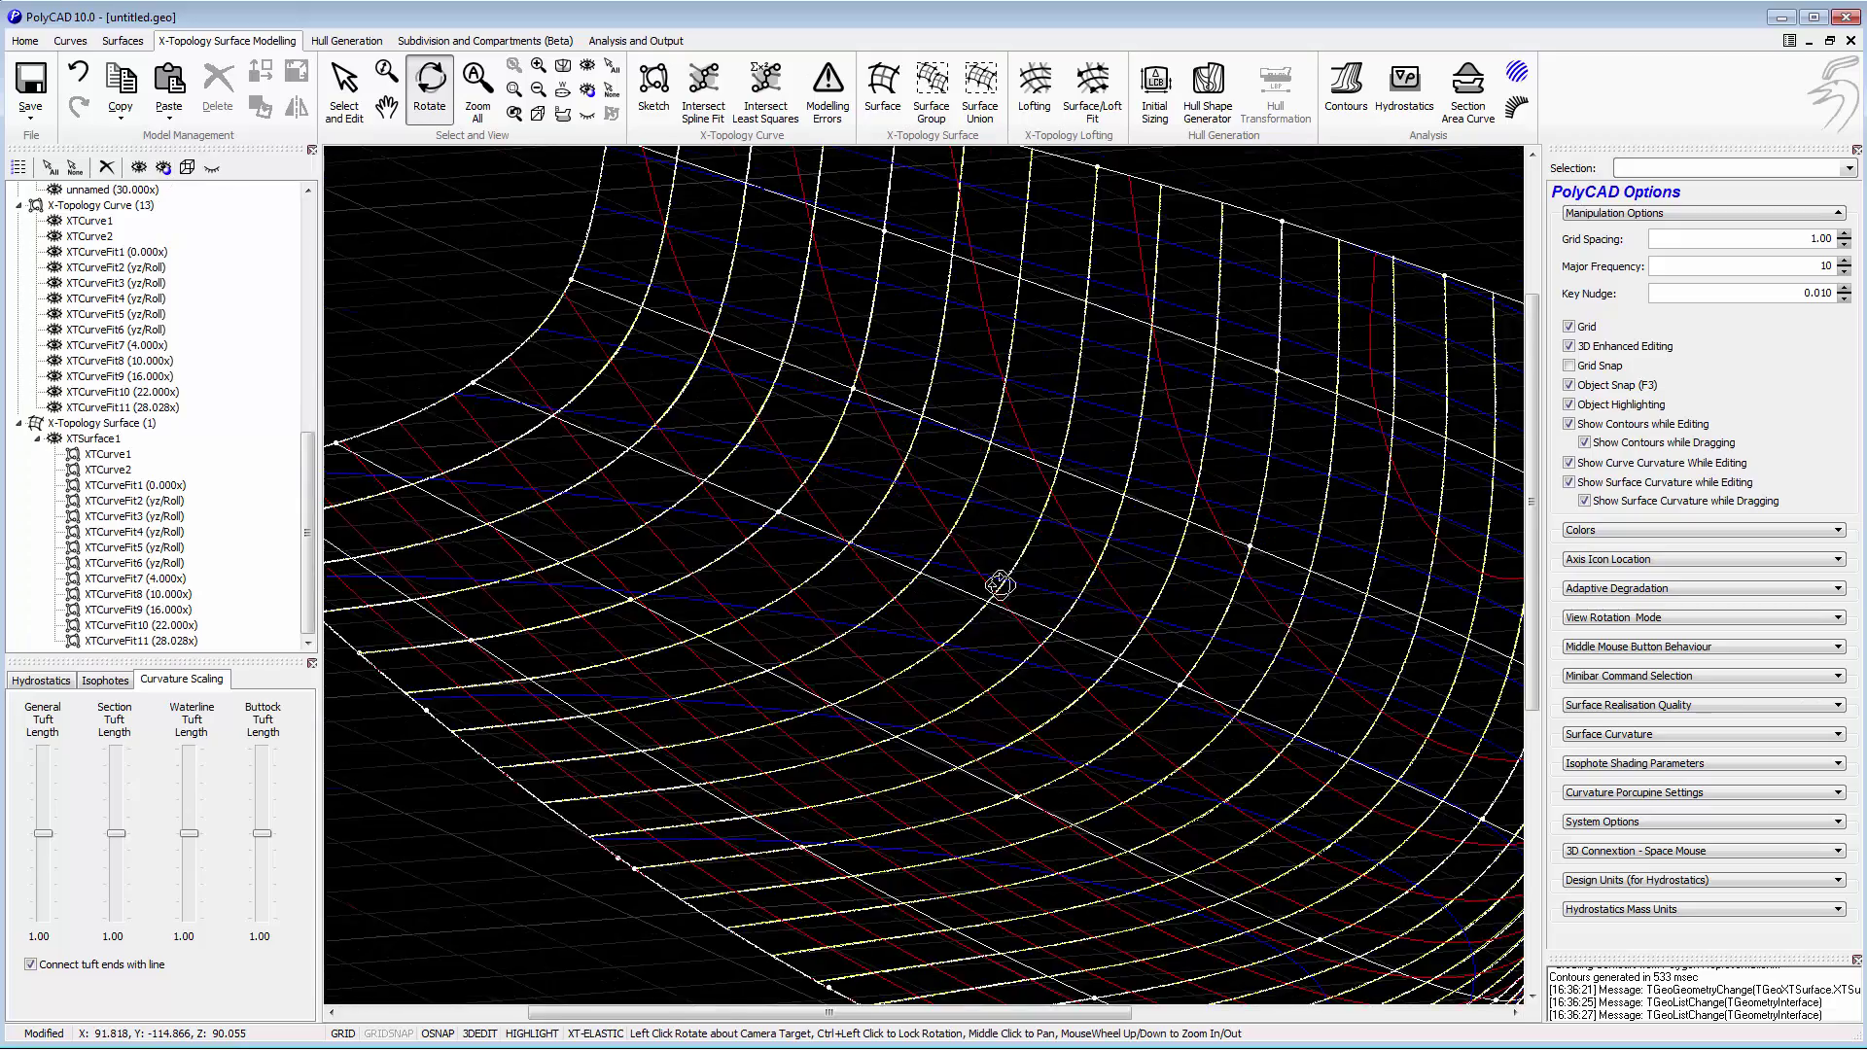
middle_drag(1104, 677, 1220, 607)
scroll(1221, 611, up, 4)
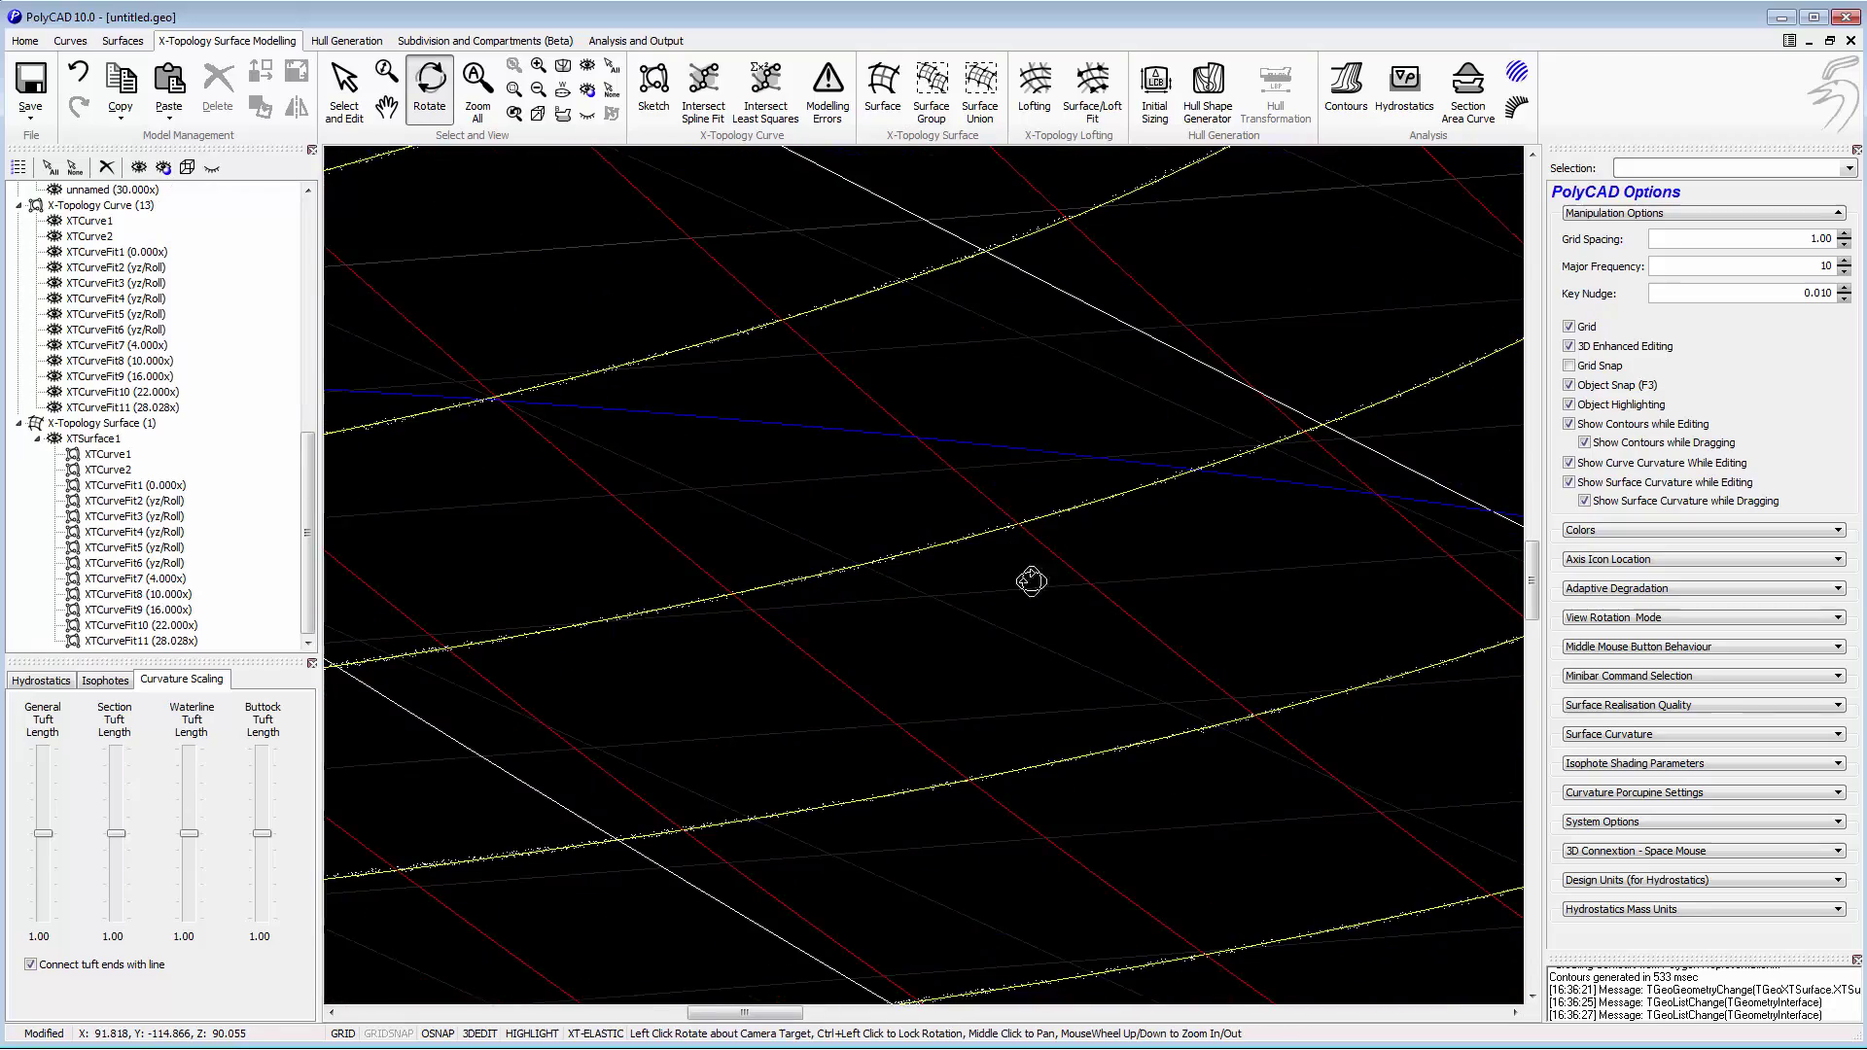
middle_drag(977, 392, 943, 996)
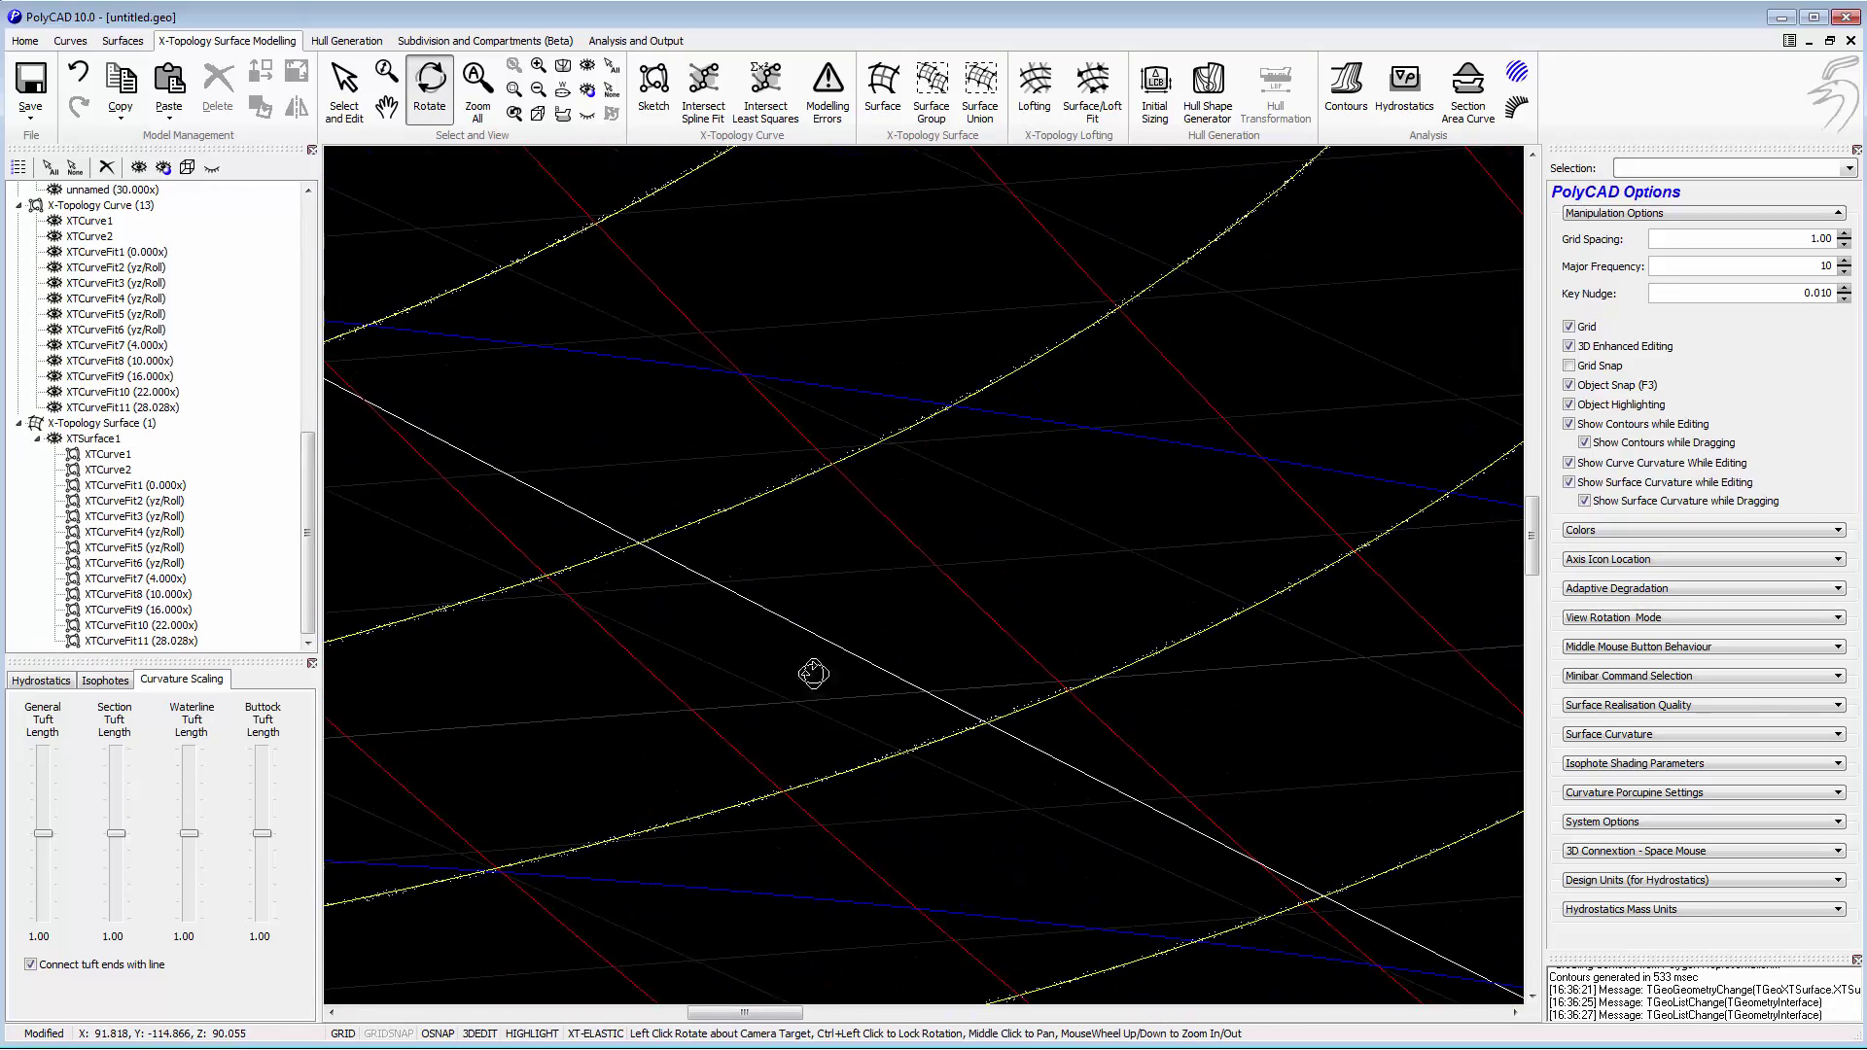
drag(813, 674, 1092, 931)
drag(701, 517, 926, 630)
middle_drag(925, 630, 899, 472)
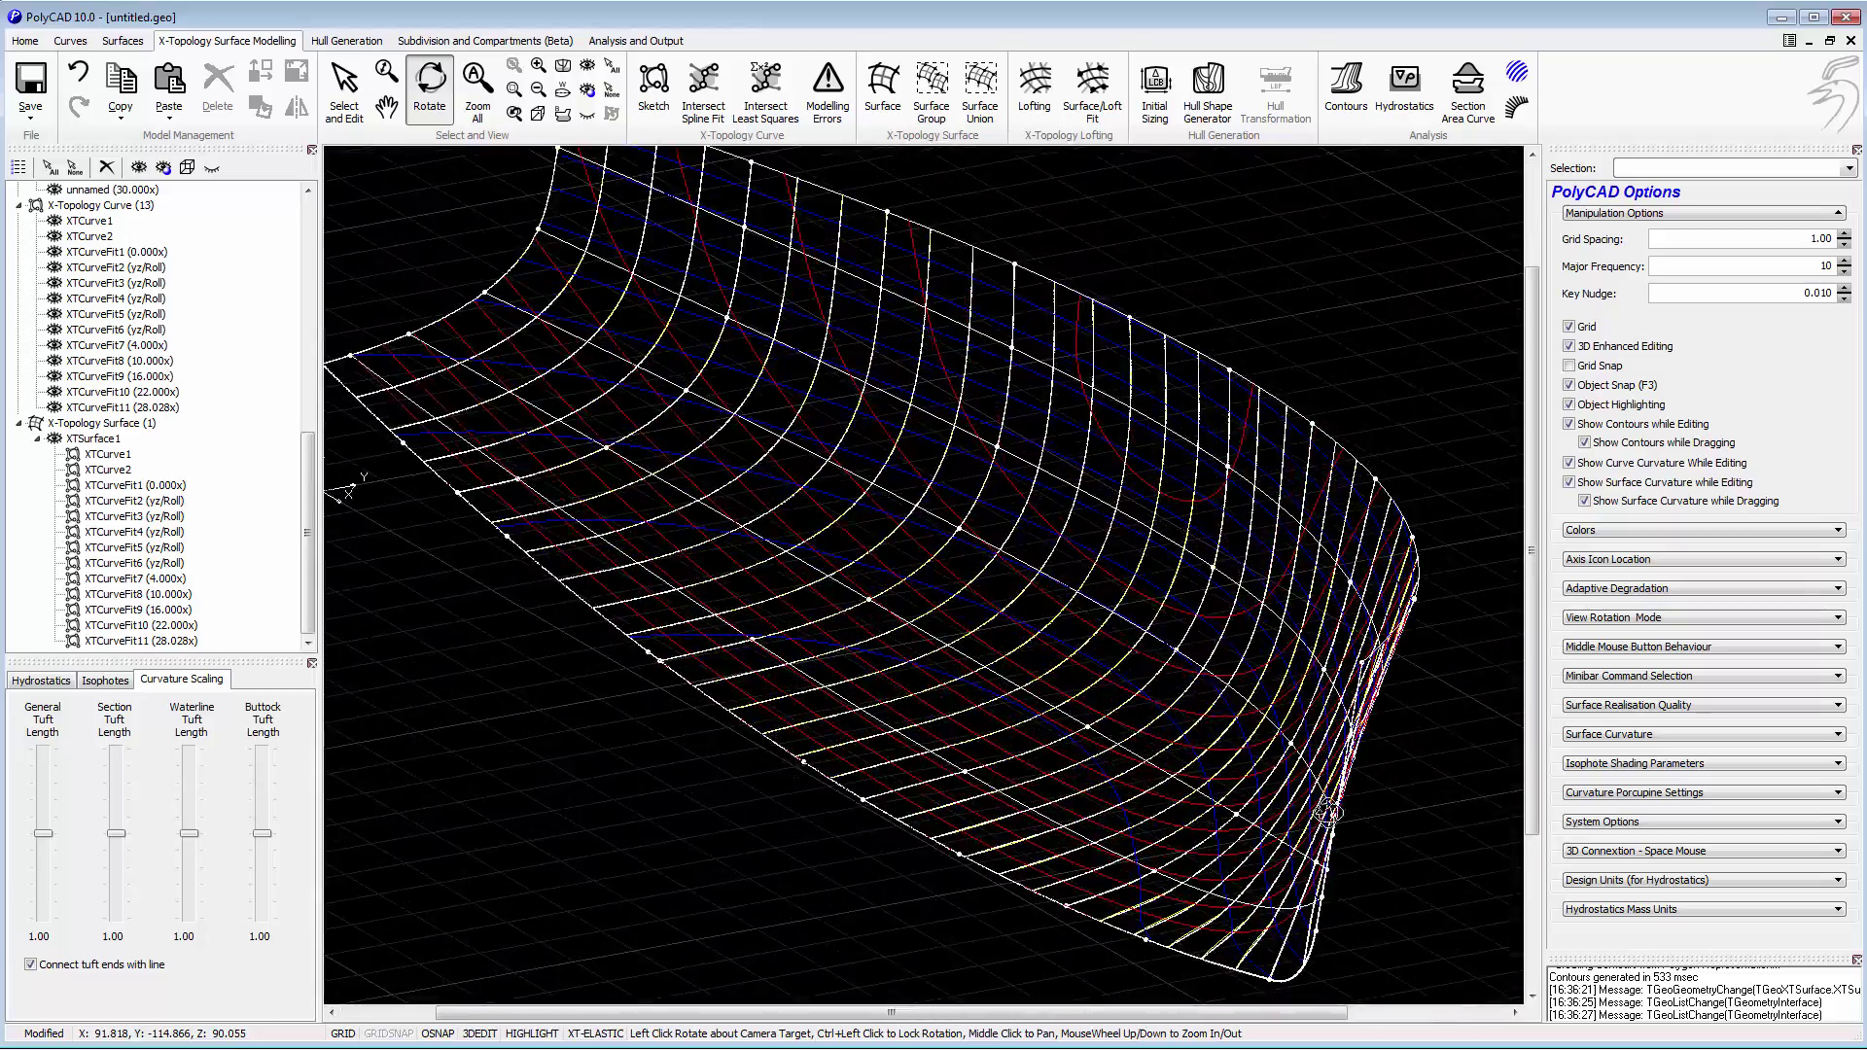
Render the X-Topology surface shaded and set its colour to dark blue.
click(93, 439)
click(589, 91)
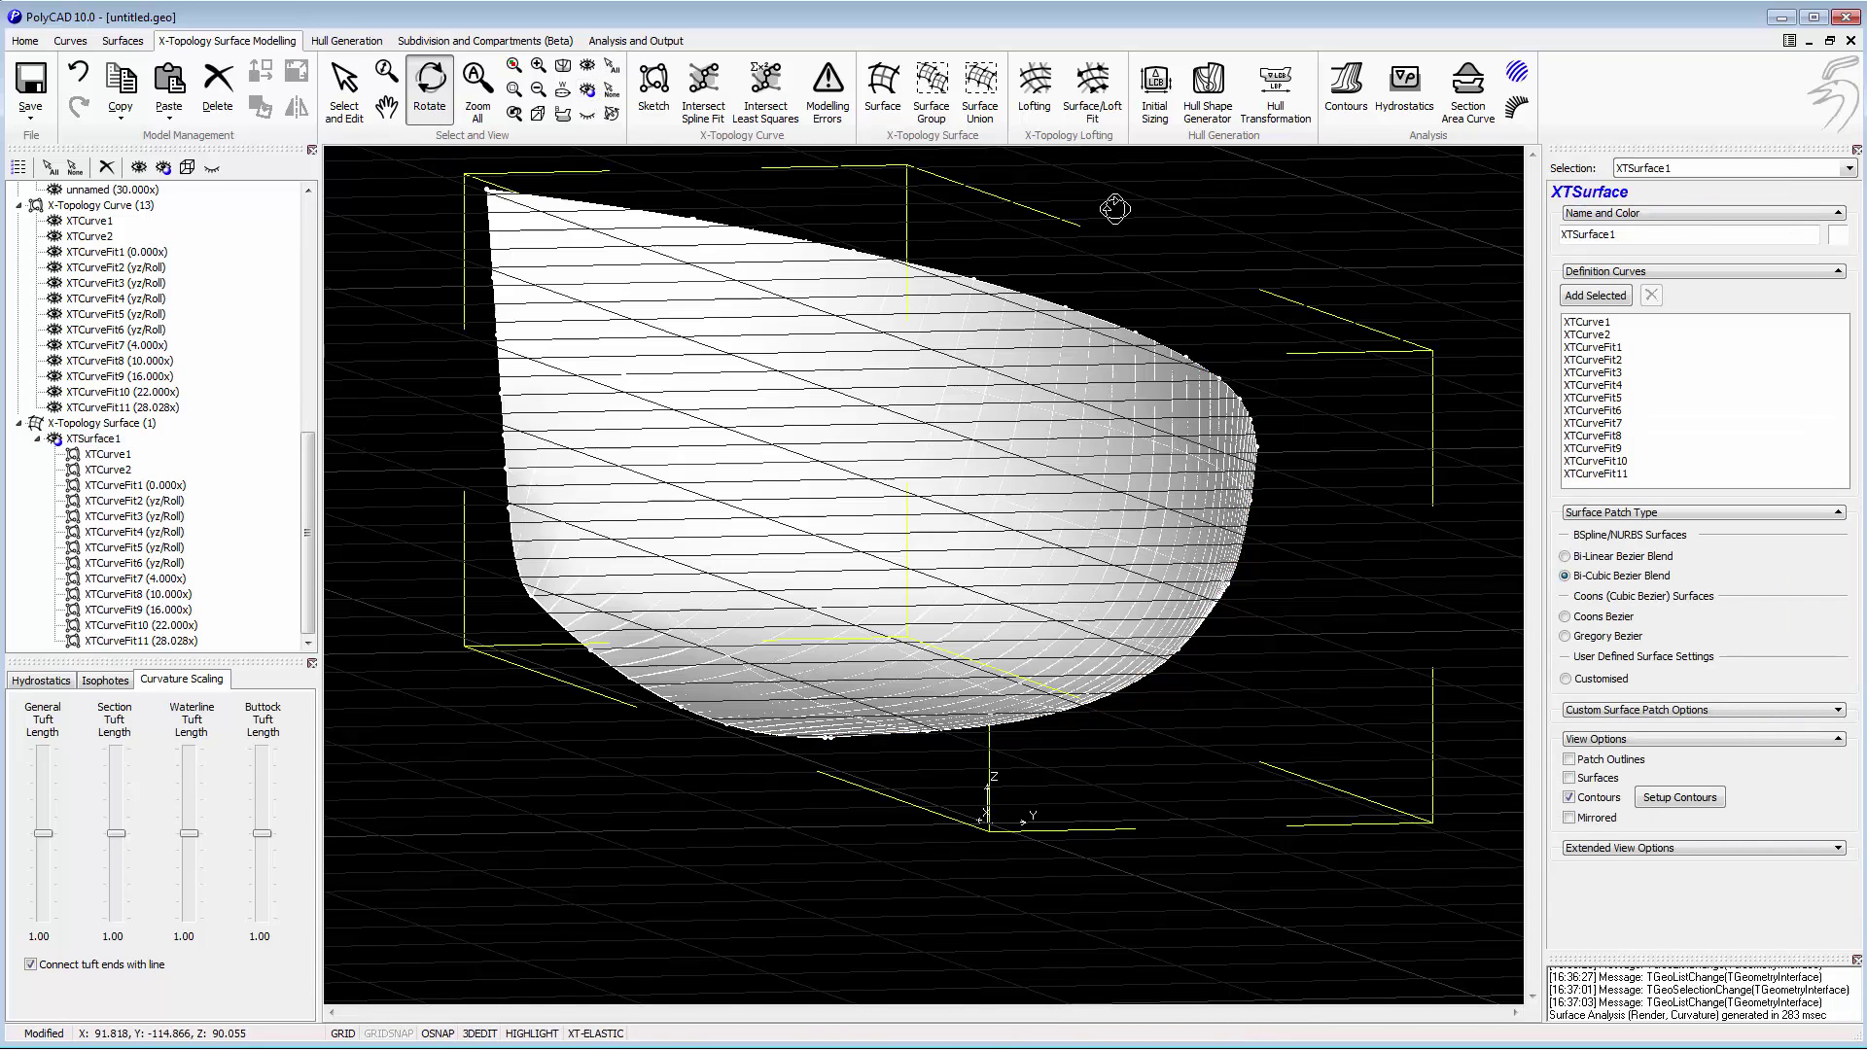
click(1838, 240)
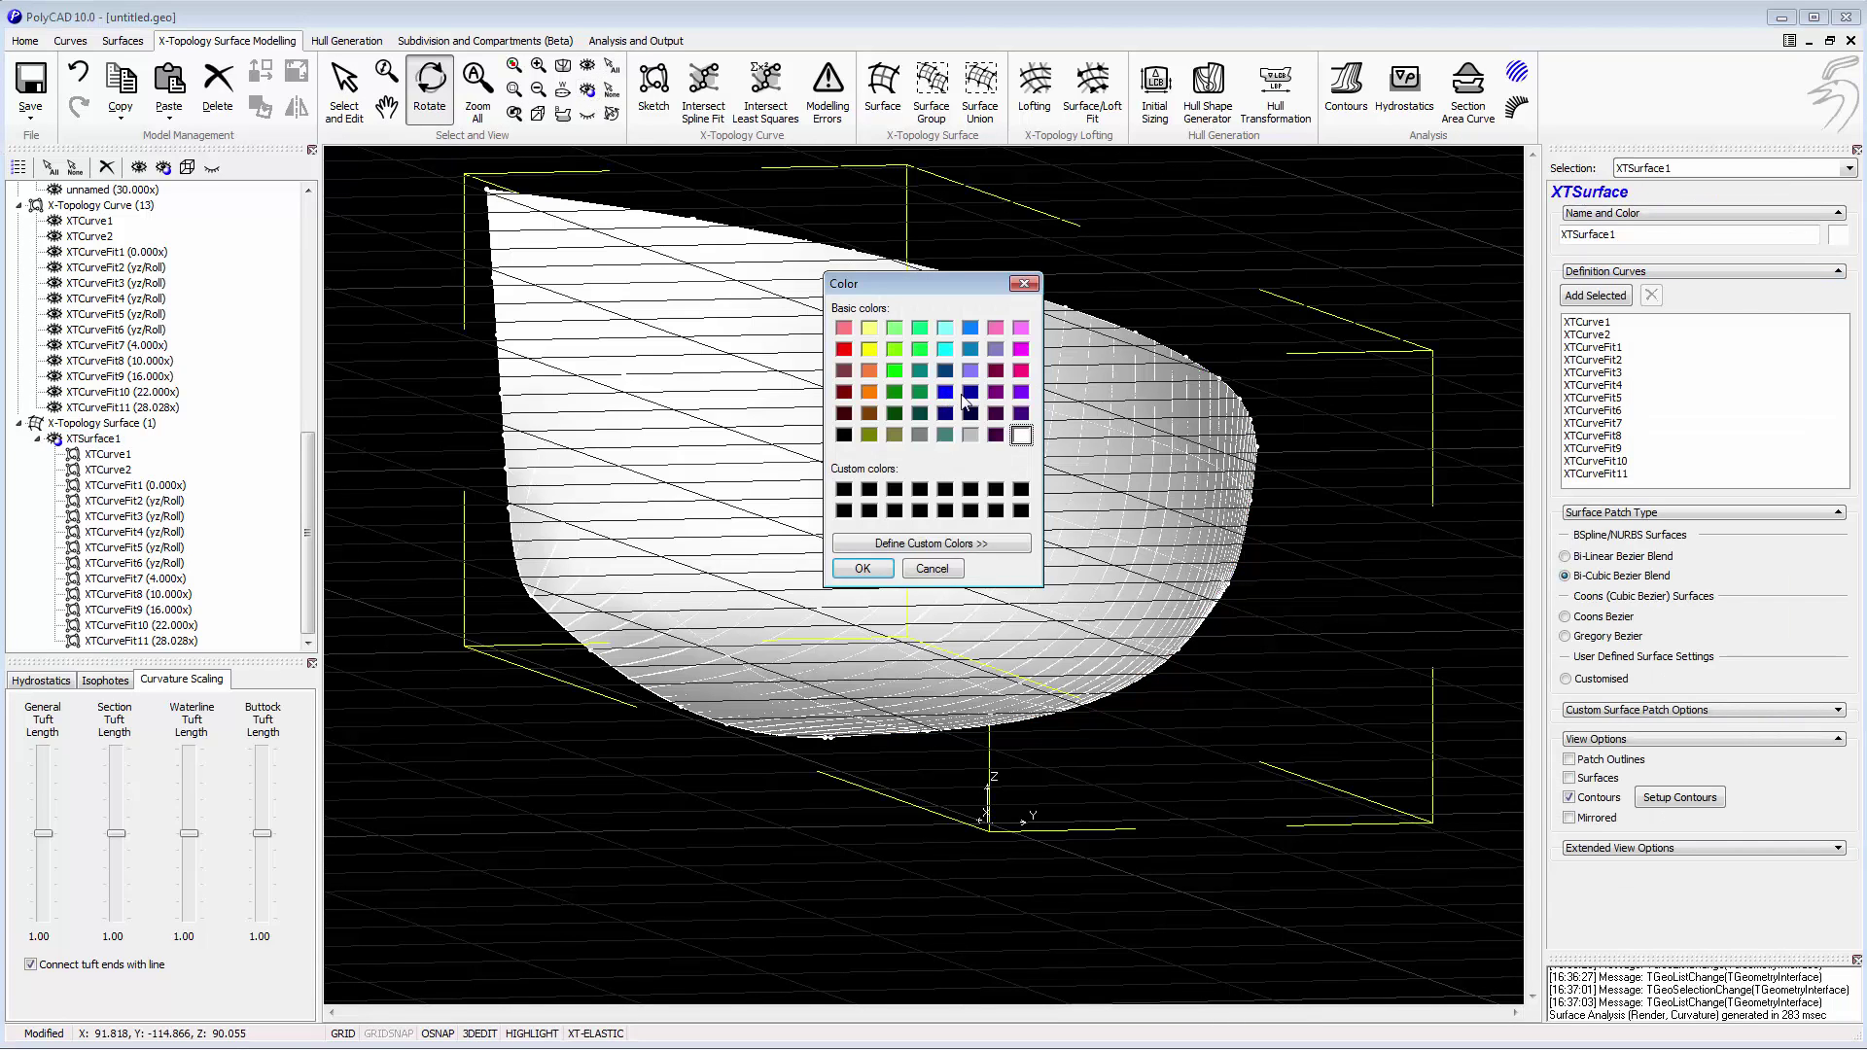
click(862, 569)
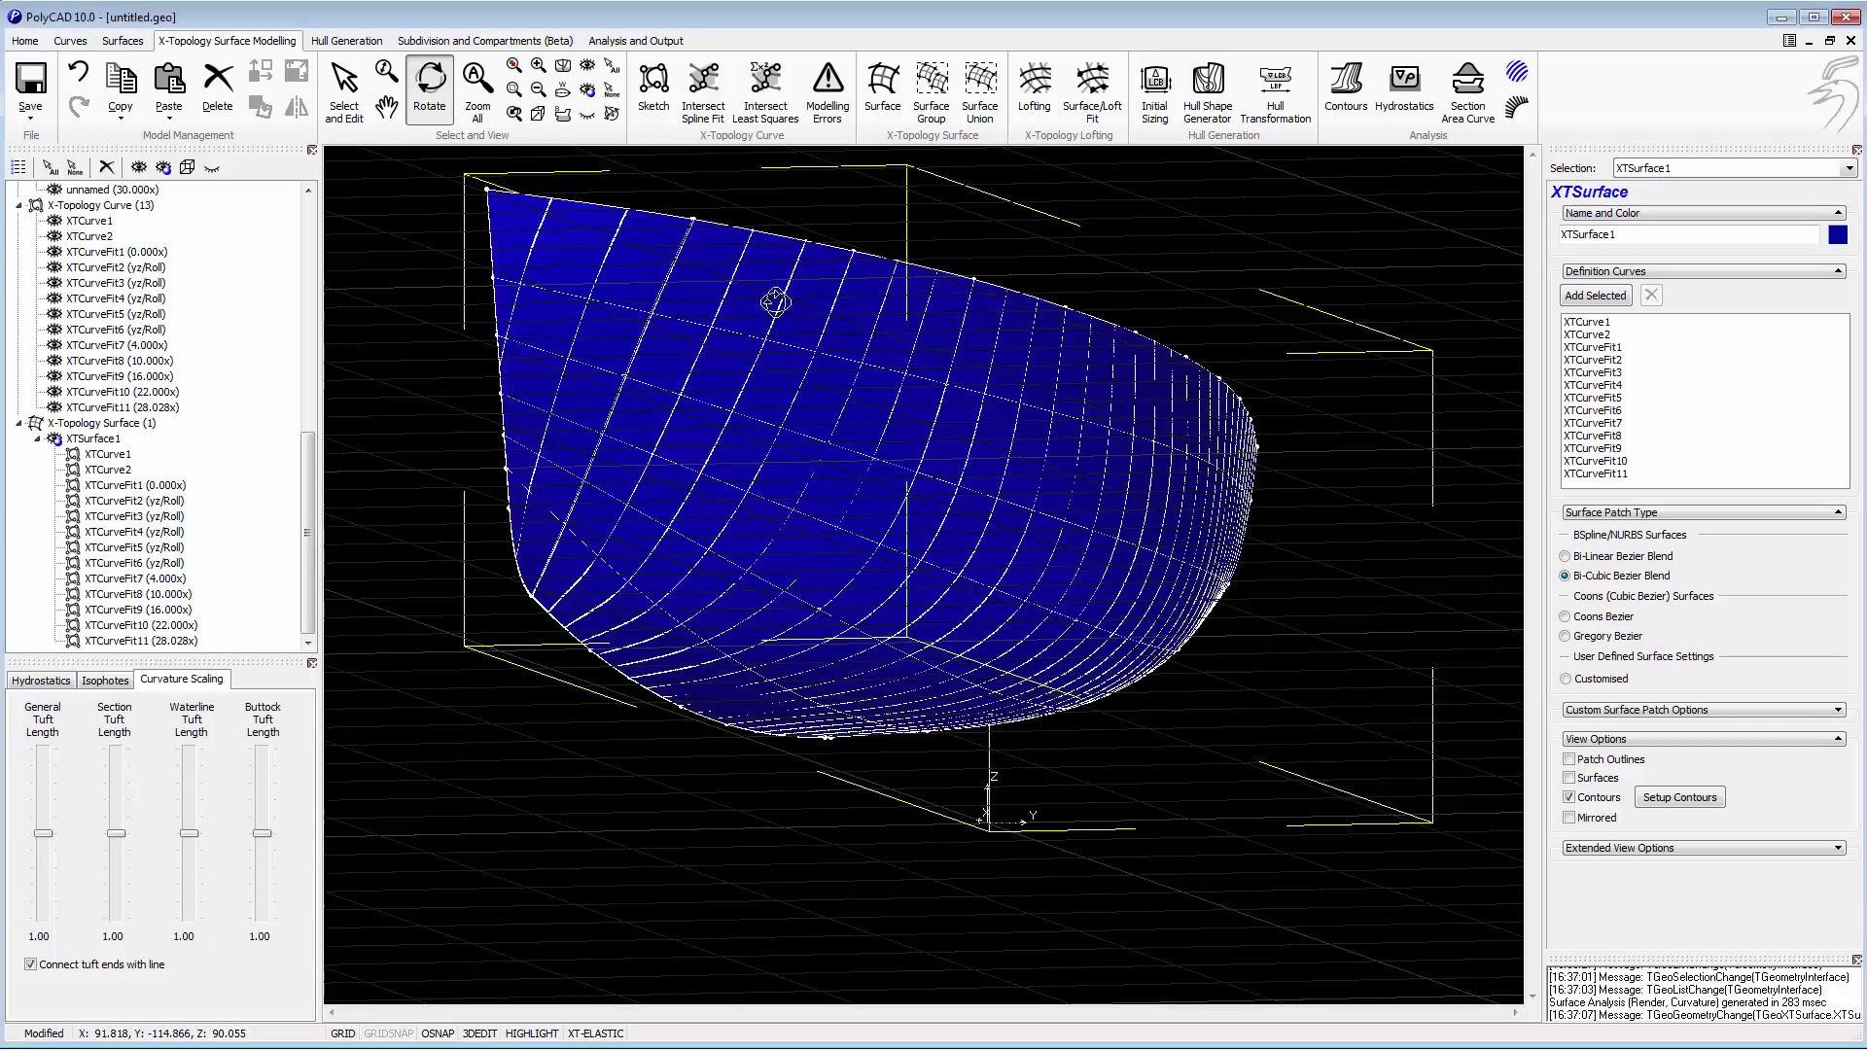
Switch the 3D view to perspective and mirror the X-Topology surface to inspect the complete hull.
click(540, 120)
drag(1141, 643, 853, 534)
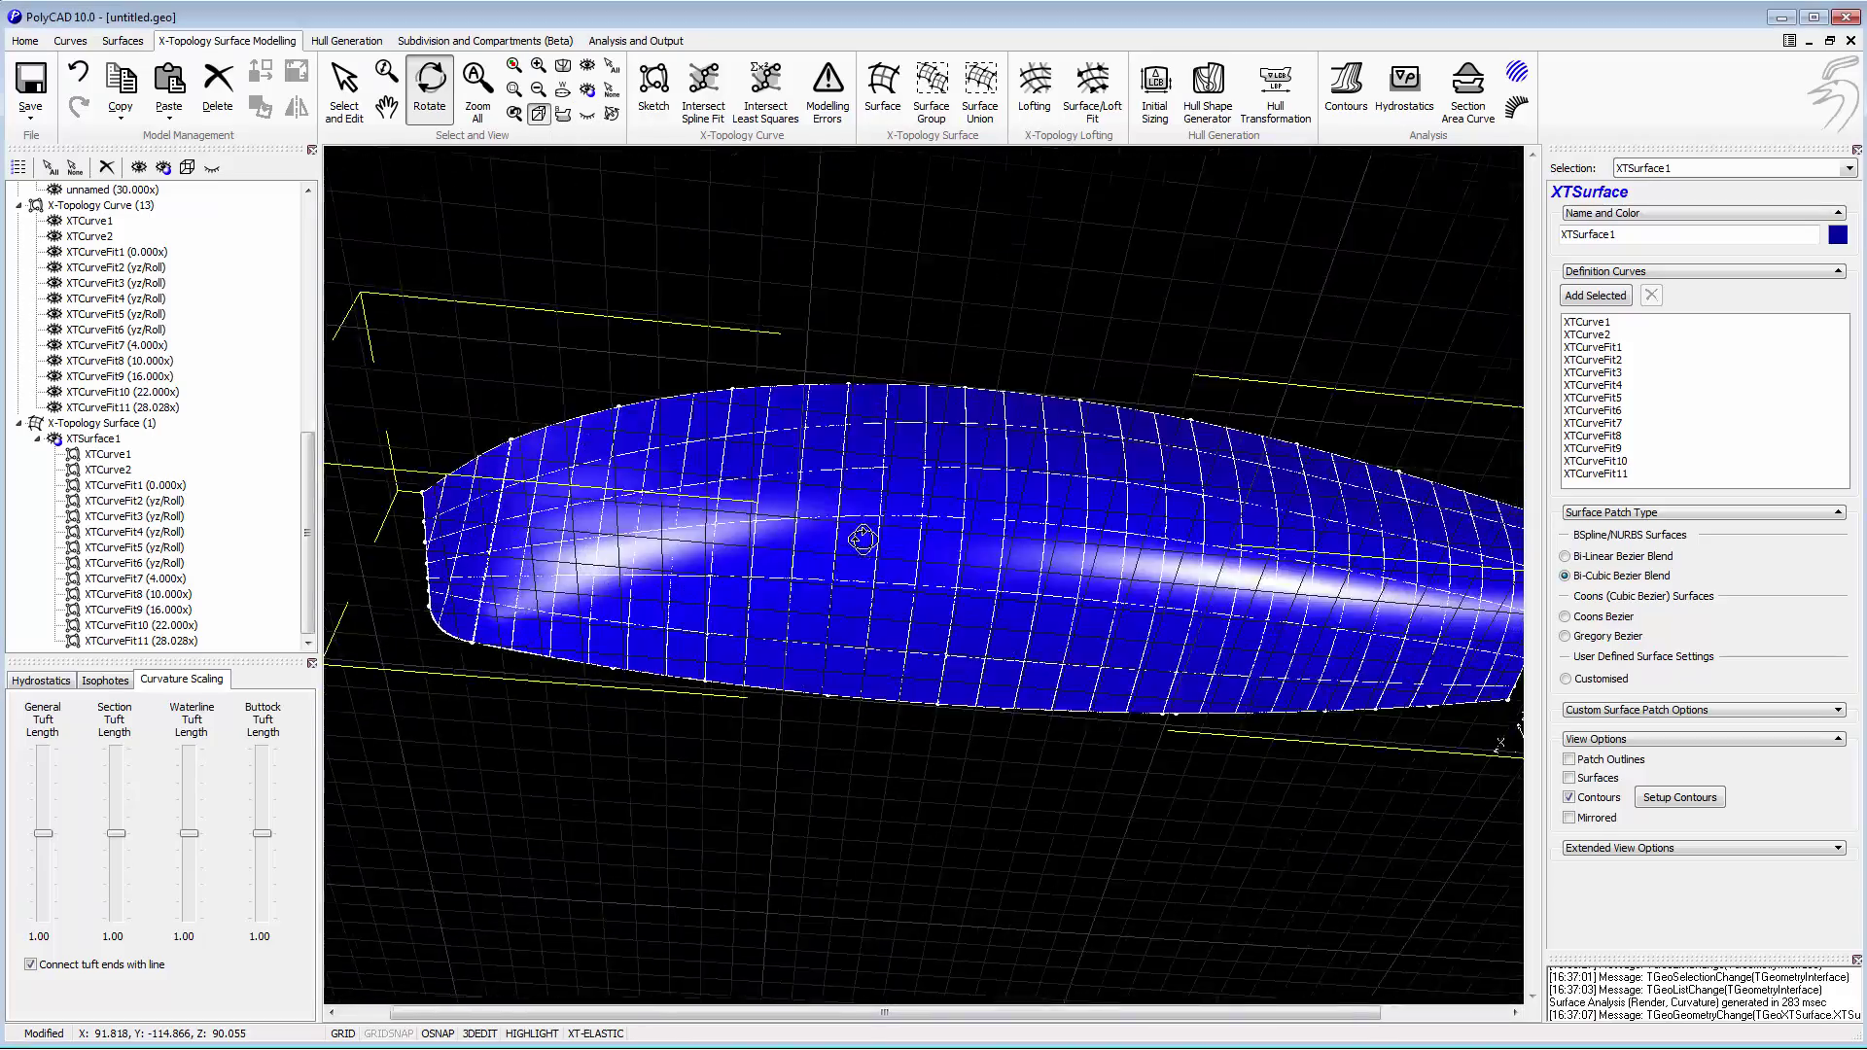
click(1593, 824)
drag(920, 798, 1235, 1049)
mouse_move(1374, 836)
mouse_down()
mouse_move(1306, 687)
mouse_move(1110, 1019)
mouse_move(1098, 953)
mouse_up()
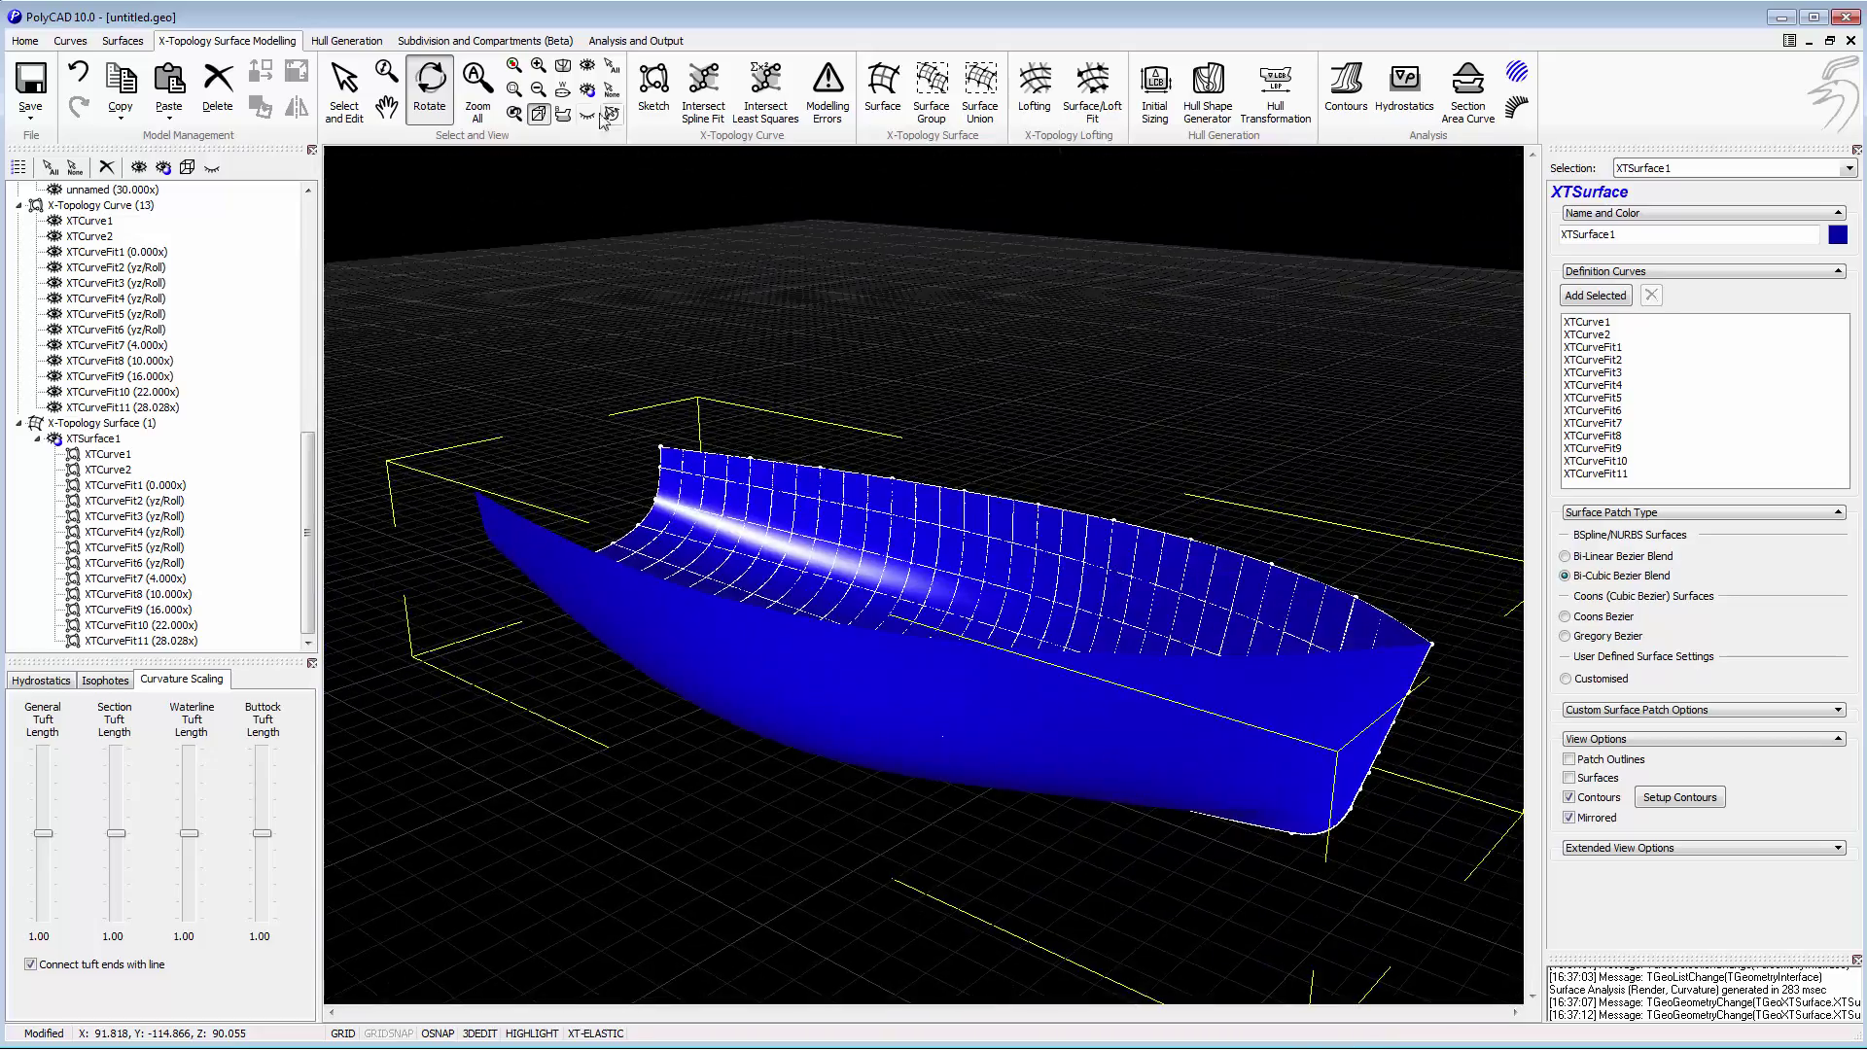
Replace the hull's shaded rendering with the surface analysis display and open the isophote light direction settings.
click(586, 64)
right_click(711, 211)
mouse_move(778, 234)
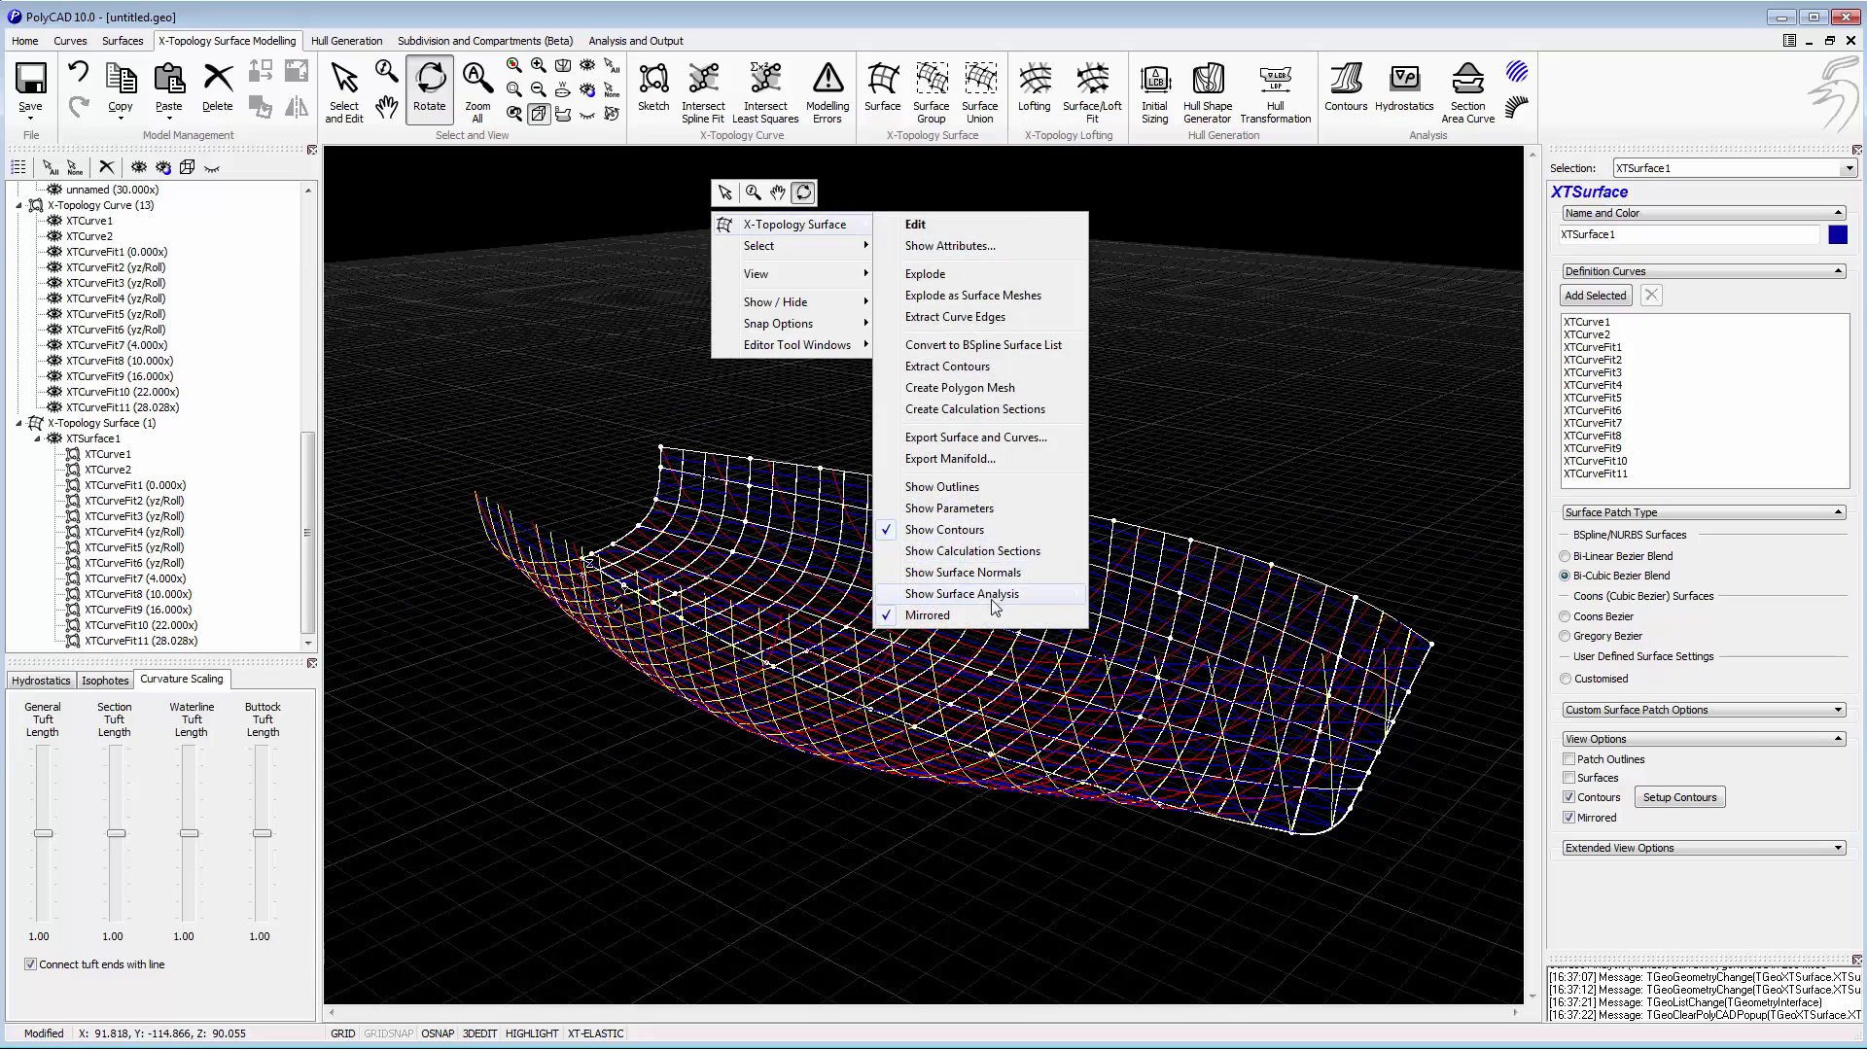
click(1140, 638)
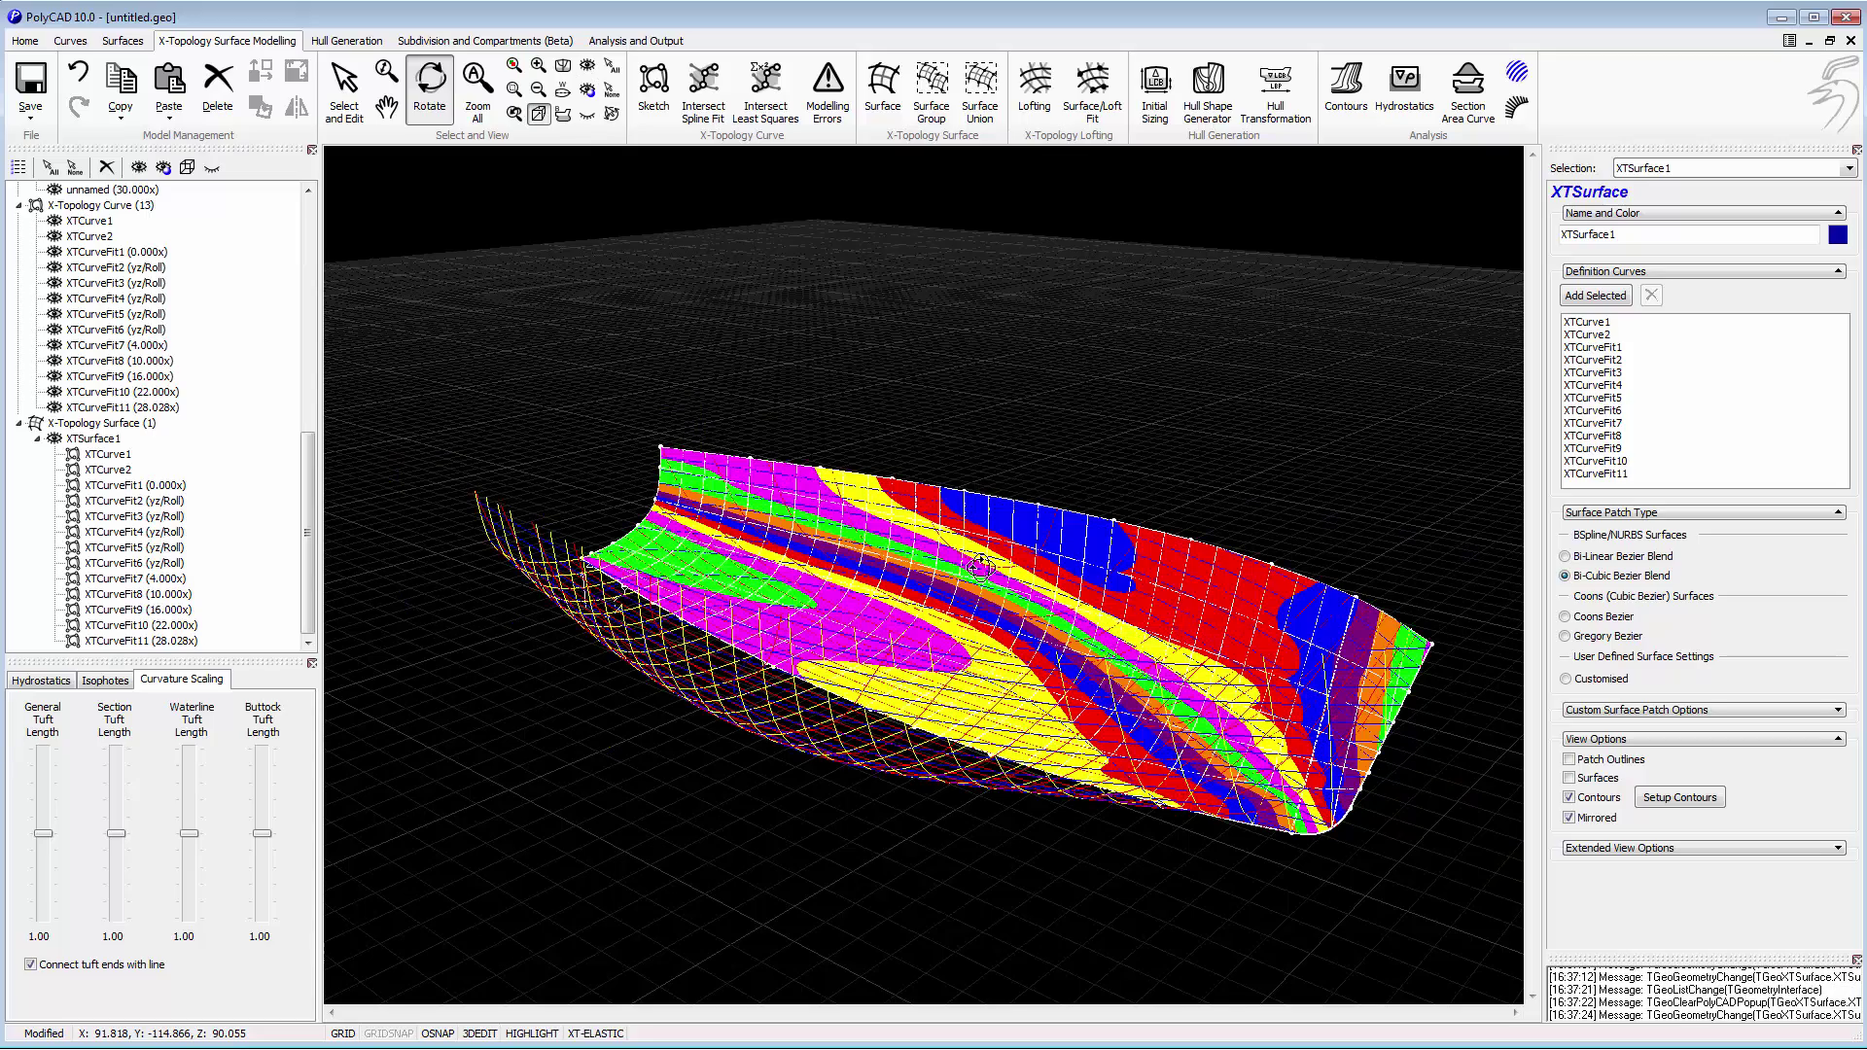
drag(865, 564, 581, 430)
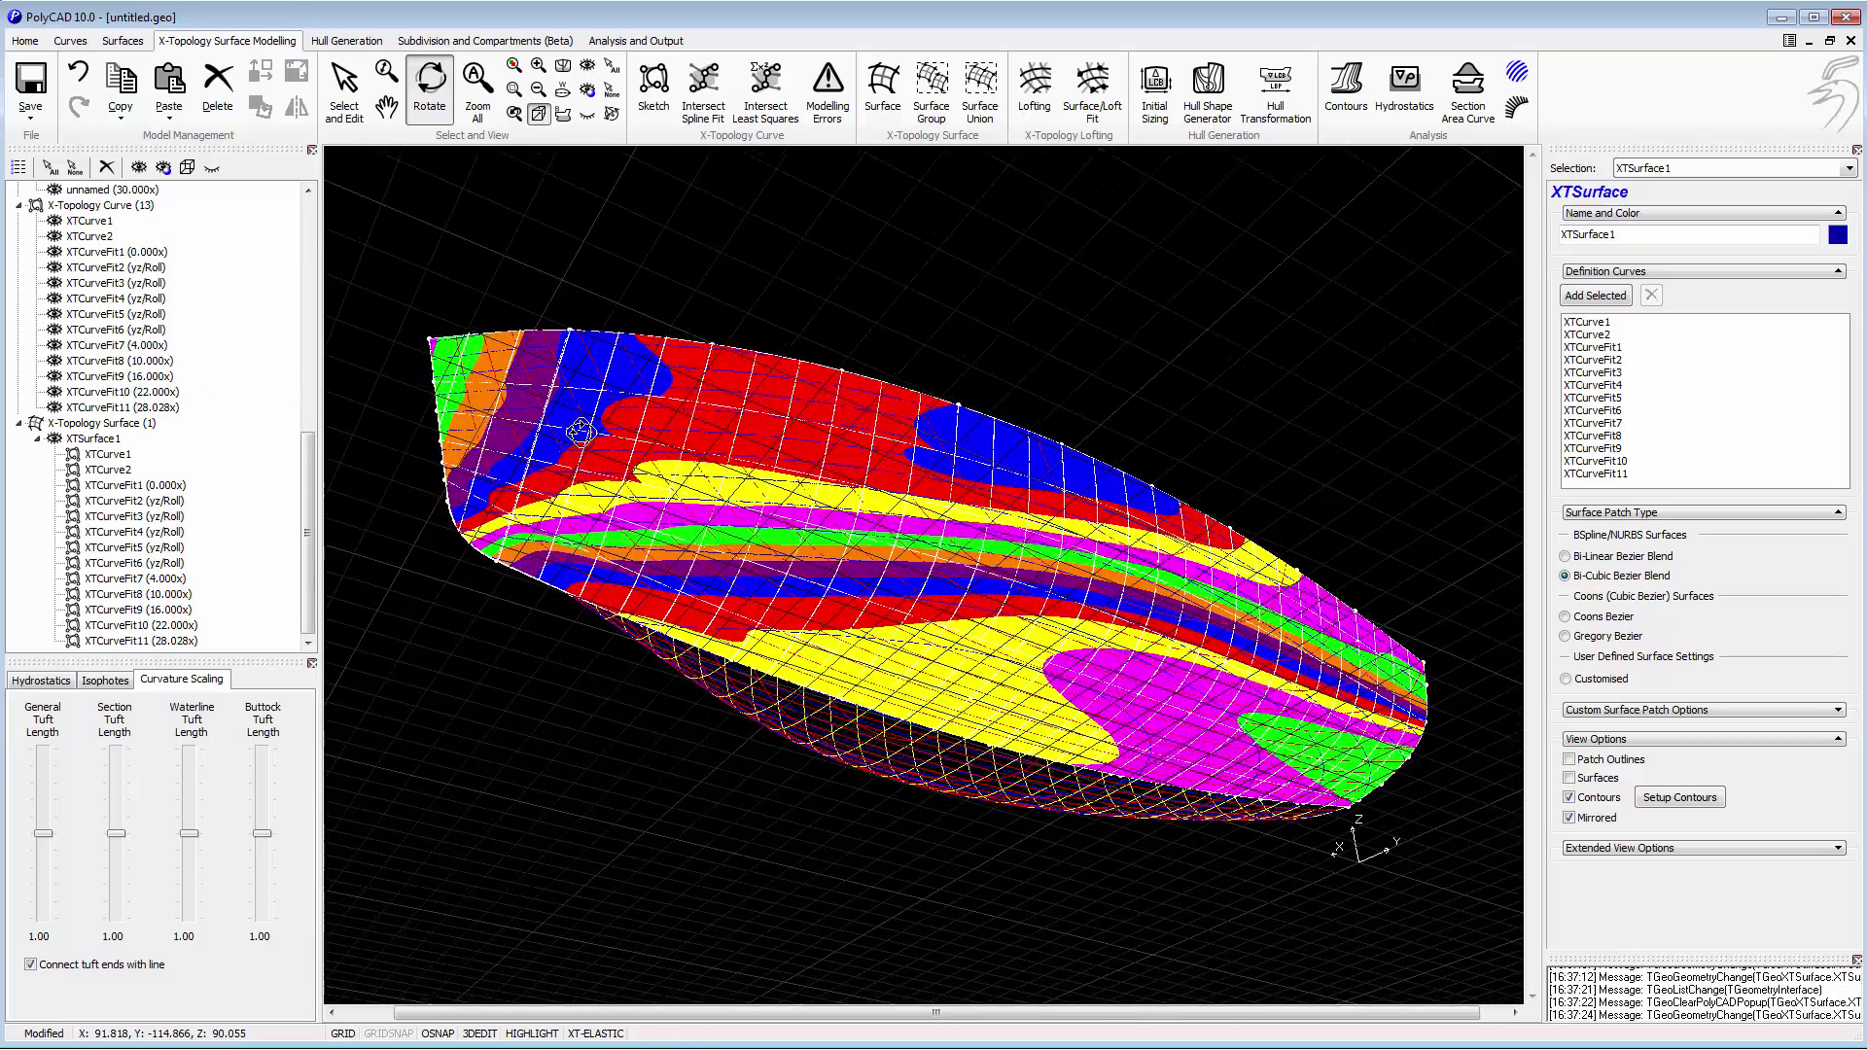
click(105, 681)
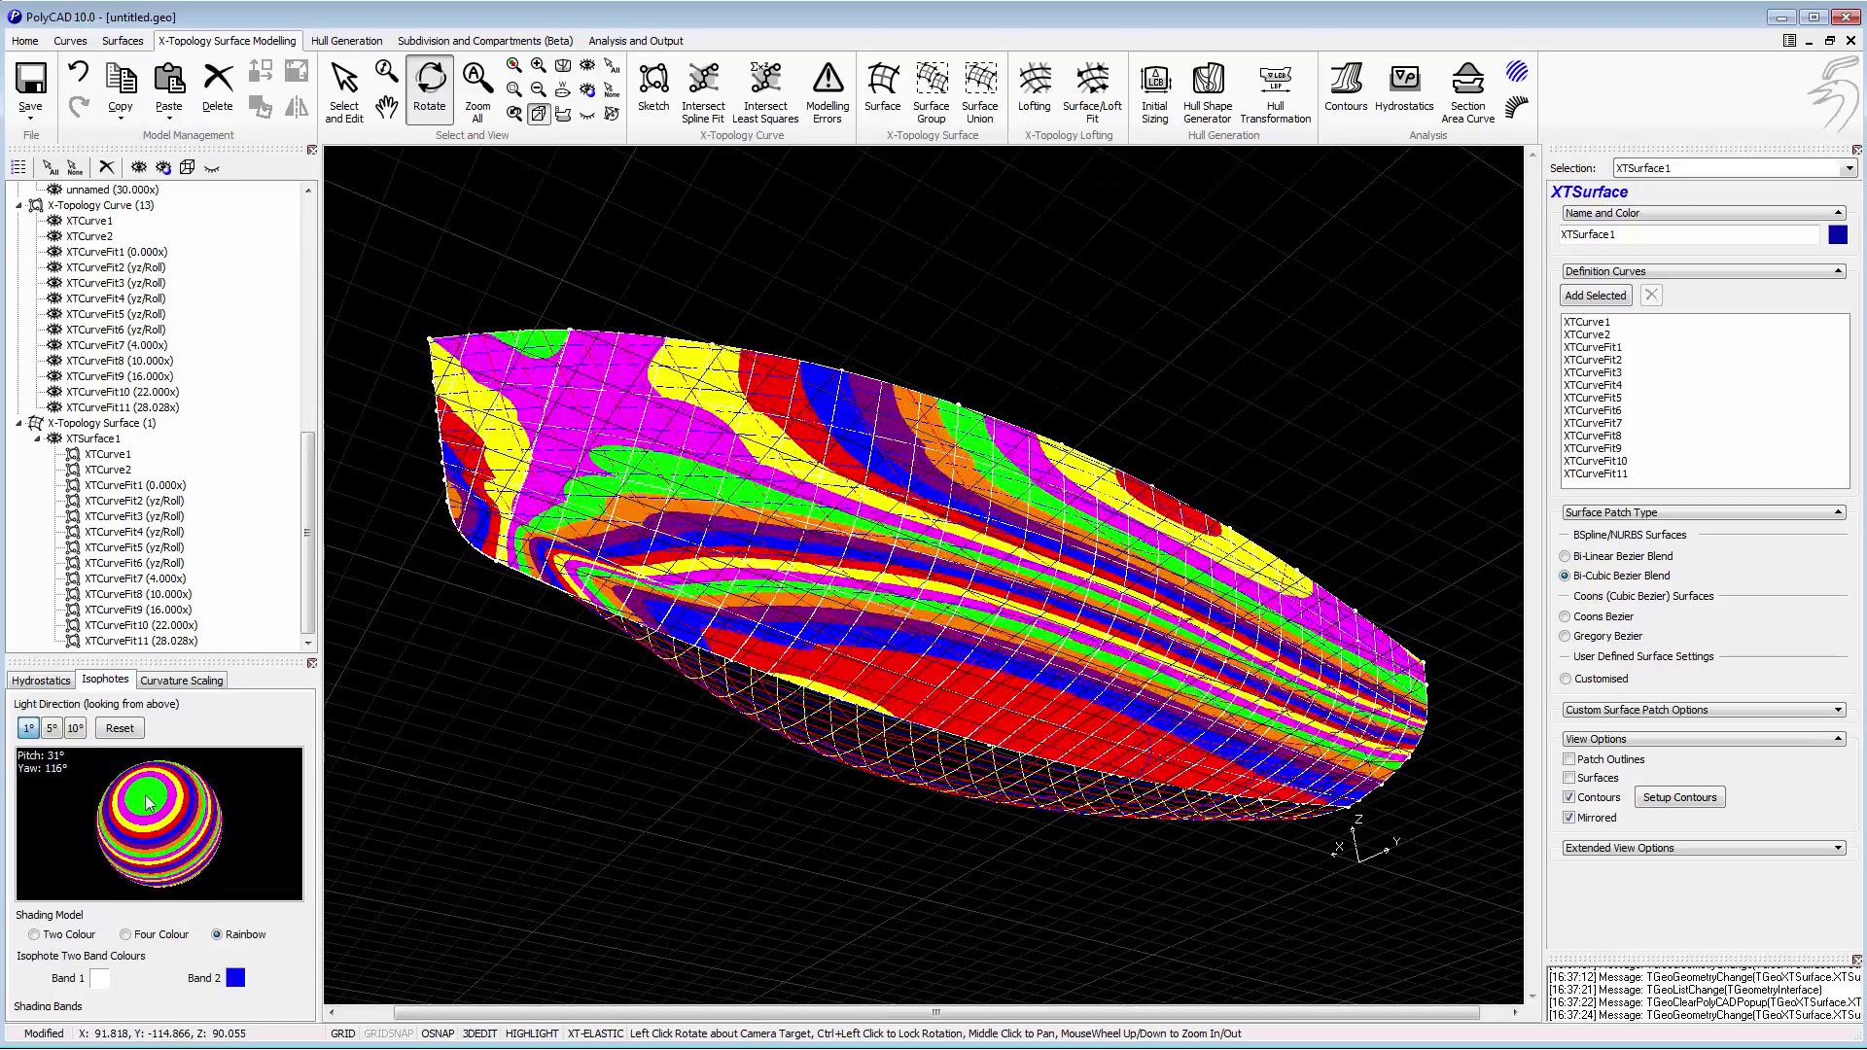